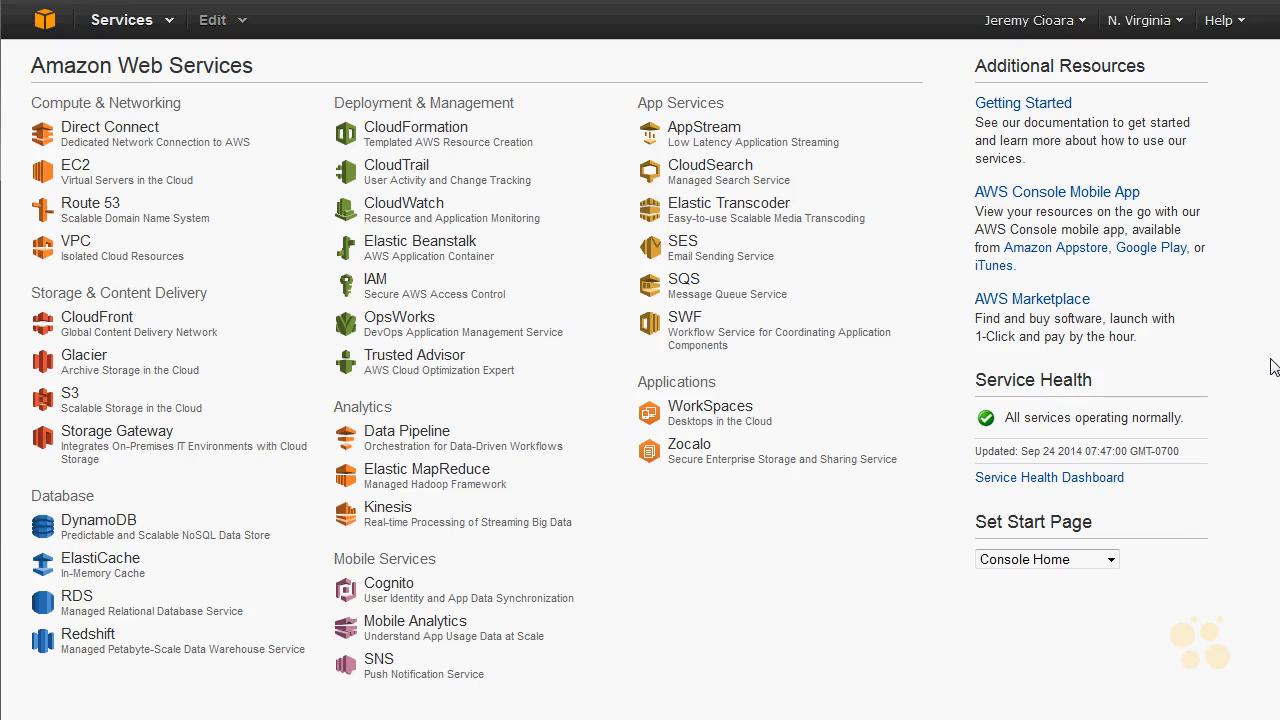
# From Your VPCs, create the AWSWorld VPC with CIDR block 172.16.0.0/16
pyautogui.click(92, 247)
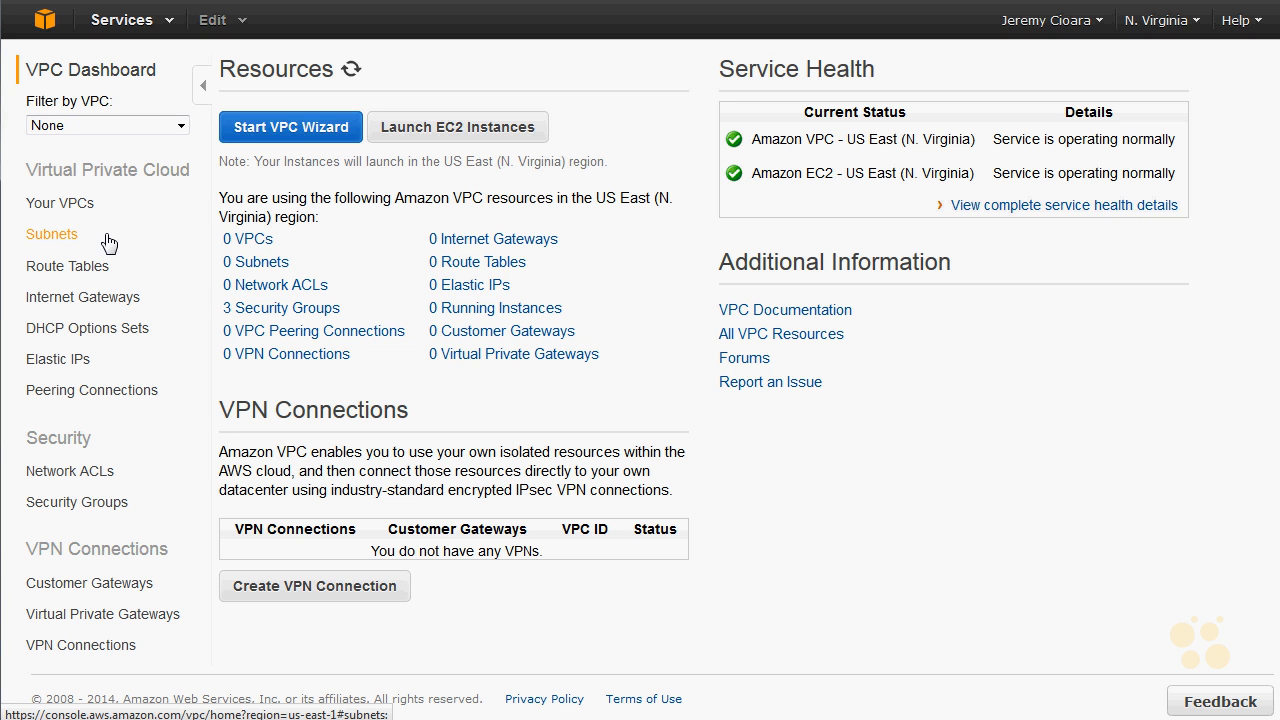
pyautogui.click(90, 205)
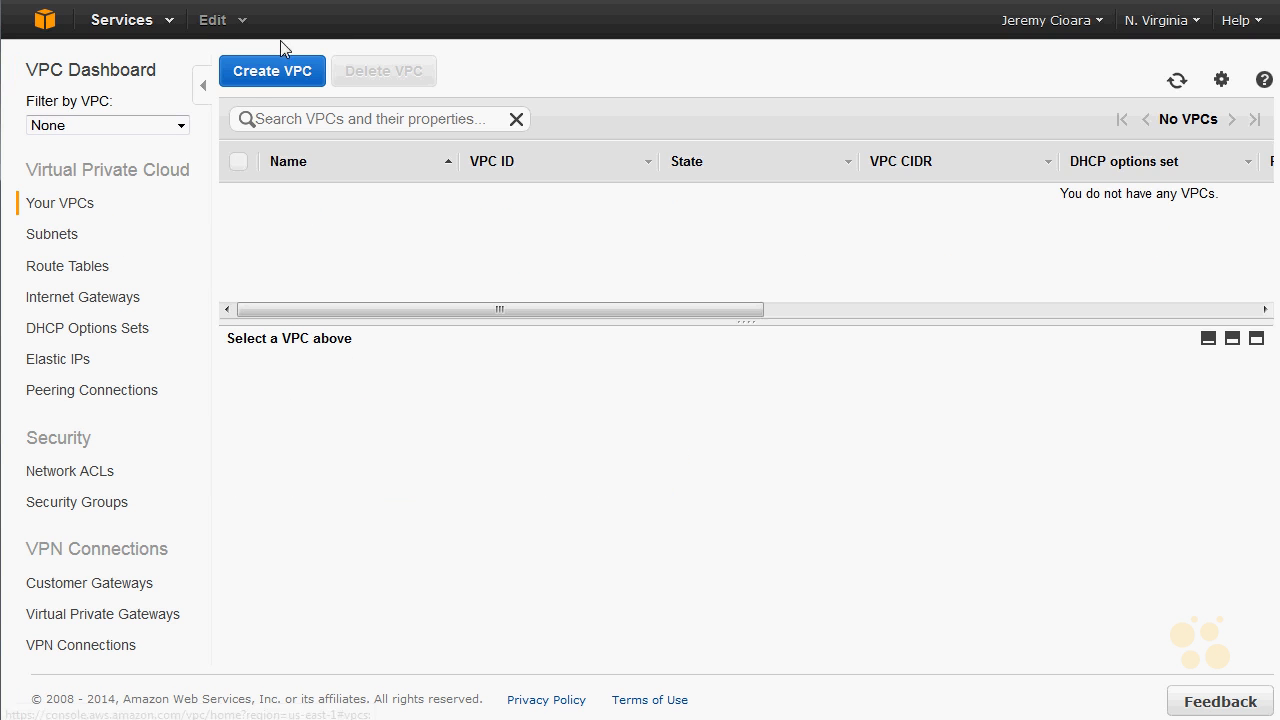
pyautogui.click(278, 68)
pyautogui.click(645, 287)
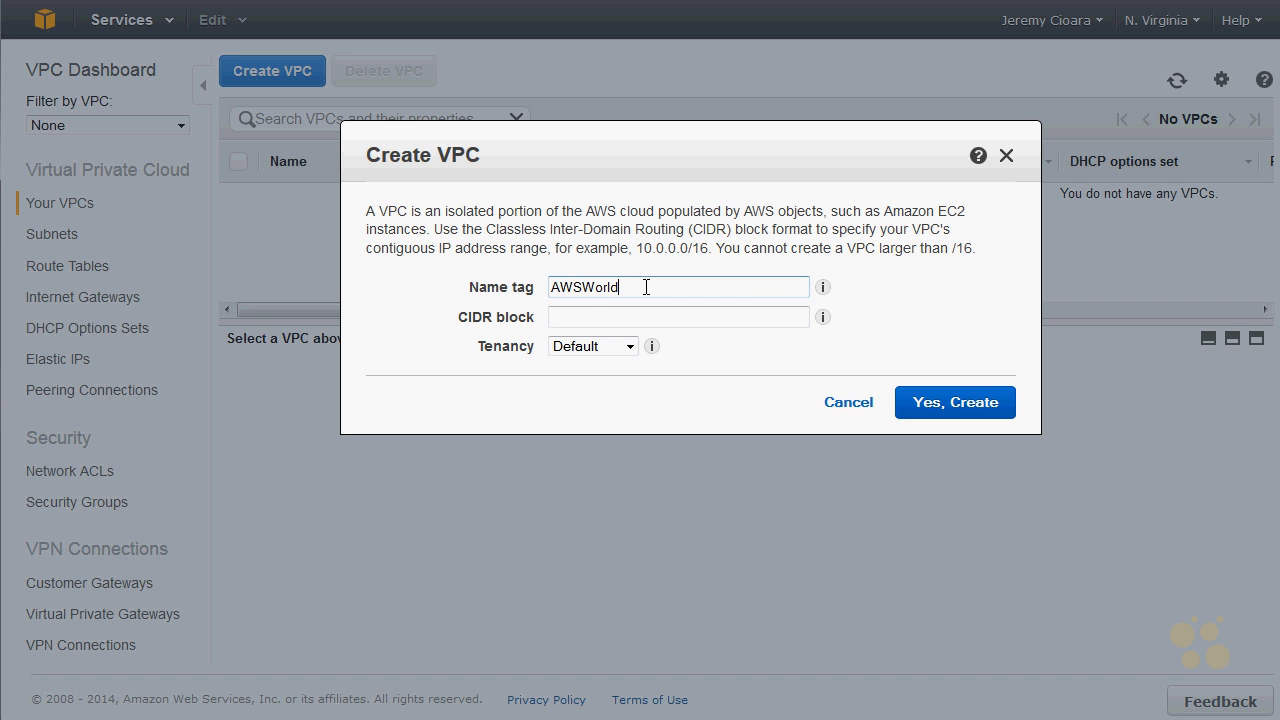
pyautogui.press('Tab')
pyautogui.write('17')
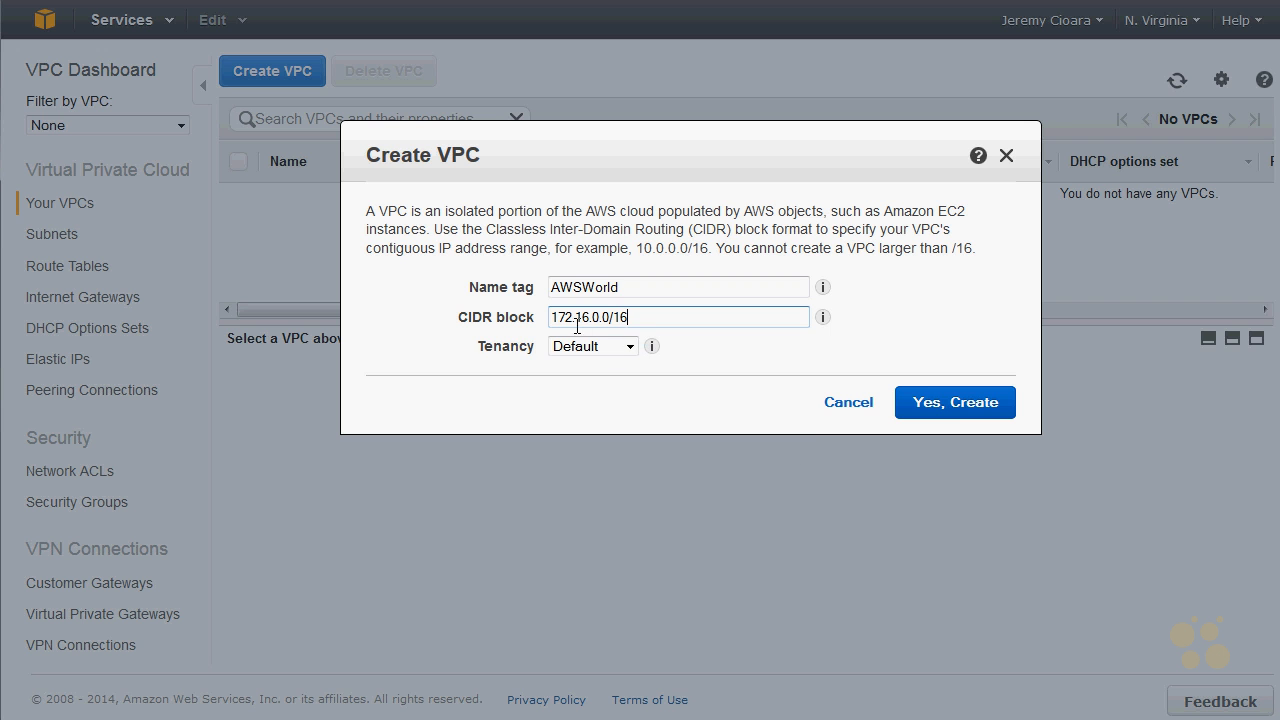
pyautogui.click(950, 404)
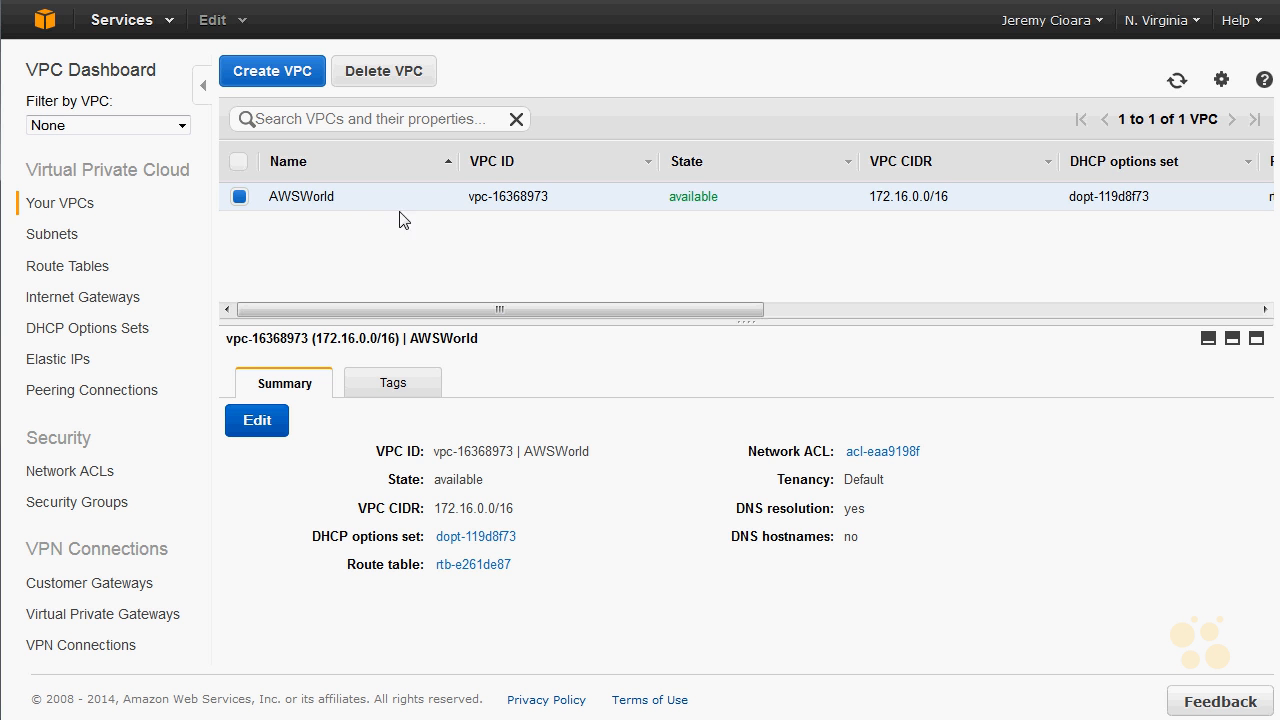
# From the Subnets list, create Subnet1 in AWSWorld with 172.16.1.0/24 in us-east-1a
pyautogui.click(76, 265)
pyautogui.click(73, 235)
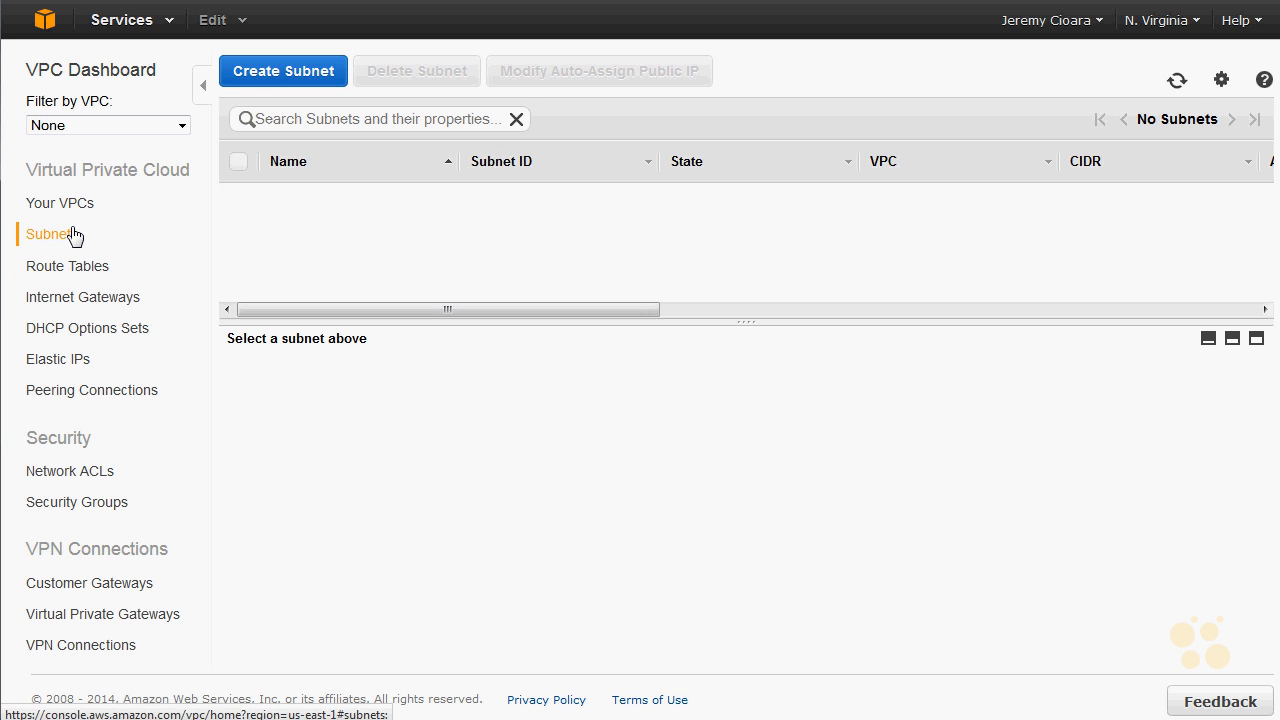
pyautogui.click(263, 70)
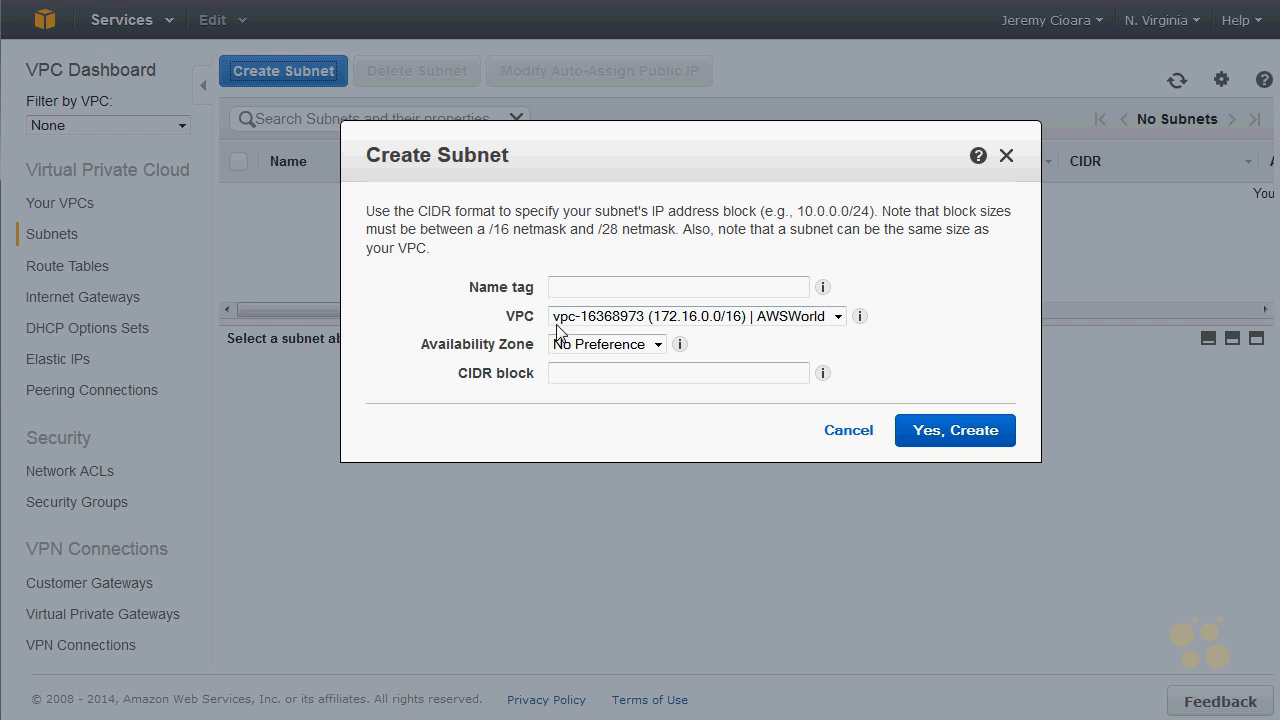
pyautogui.click(595, 288)
pyautogui.write('Subnet1')
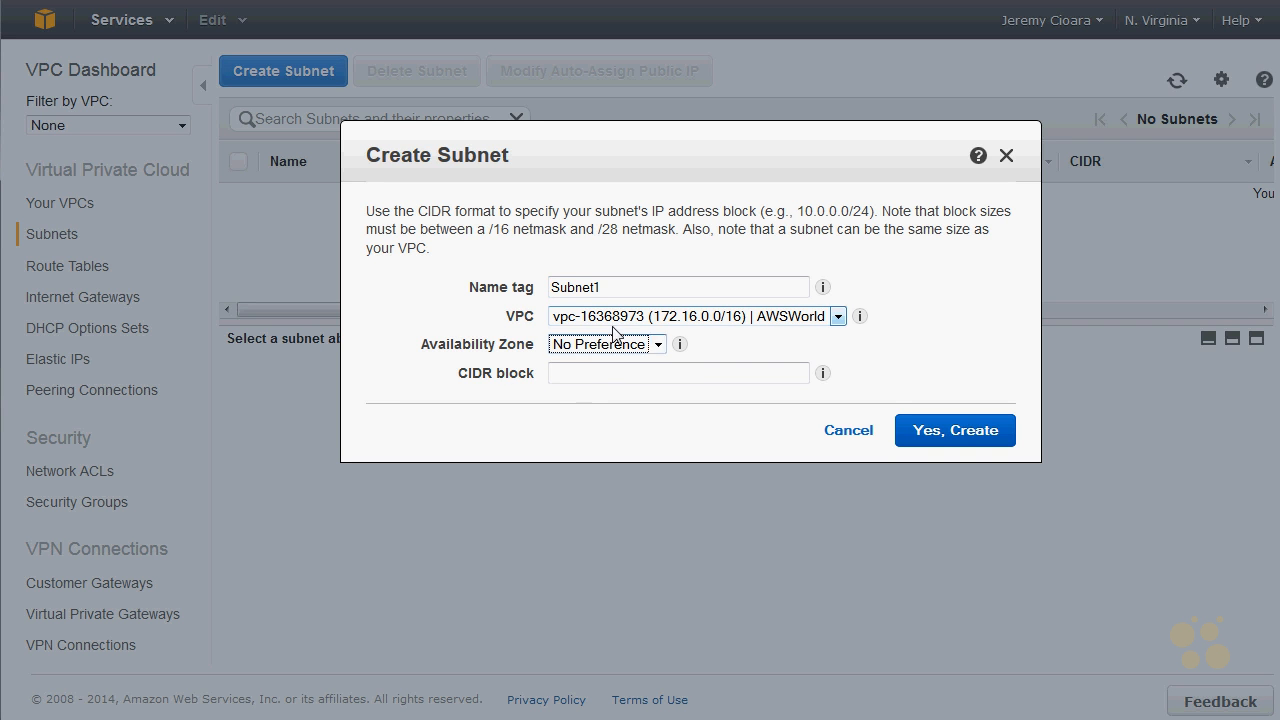
pyautogui.click(606, 346)
pyautogui.click(598, 379)
pyautogui.click(604, 377)
pyautogui.write('172.16.1.0/24')
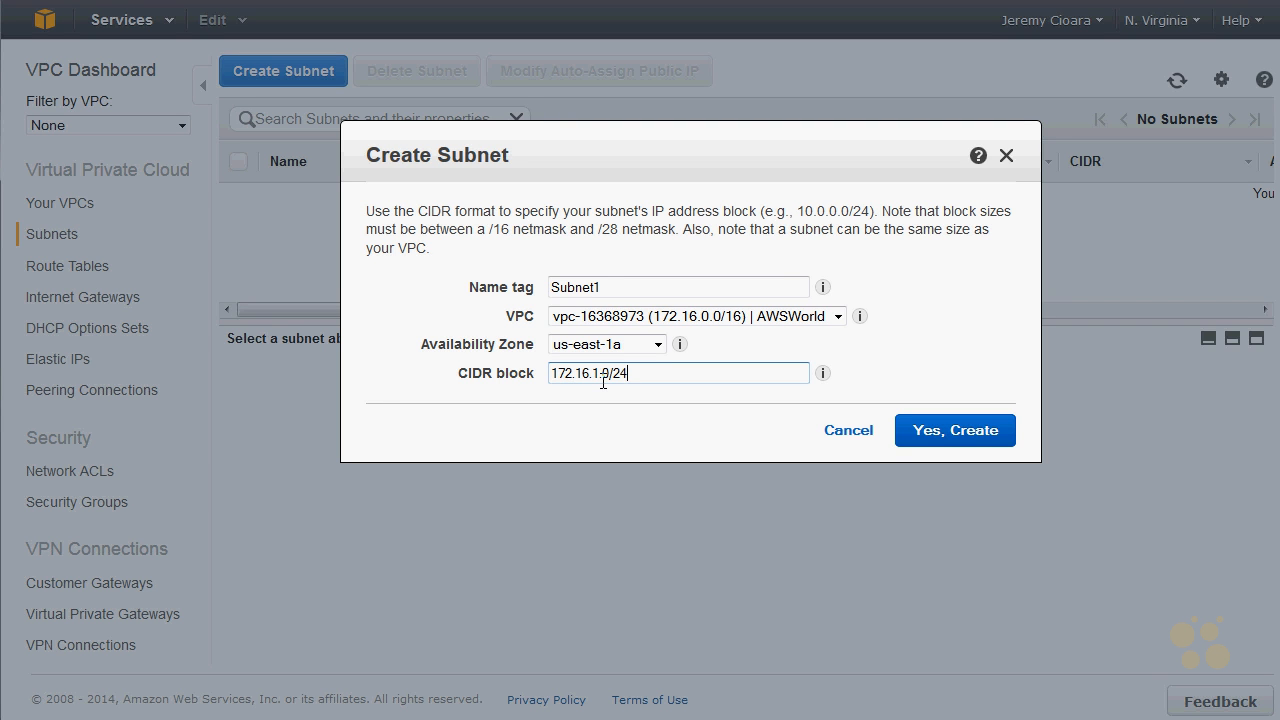
pyautogui.click(939, 428)
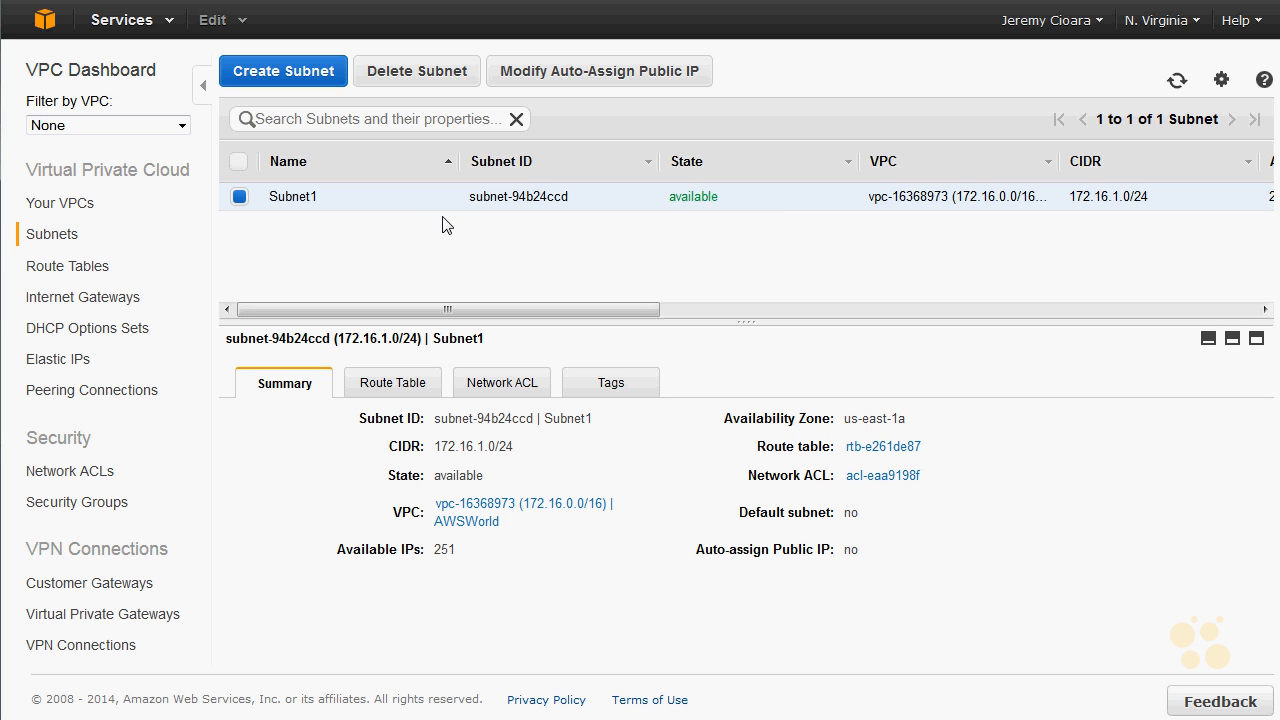
# Create an internet gateway named MyInternet
pyautogui.click(97, 298)
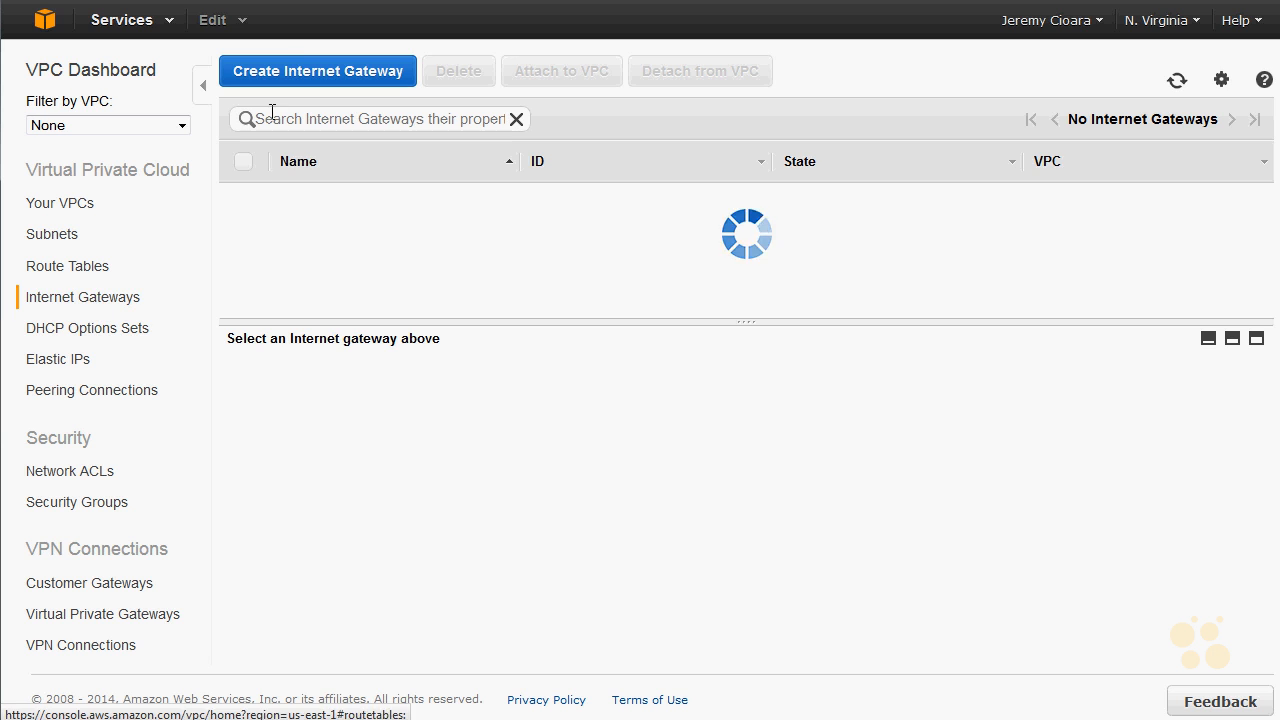
pyautogui.click(299, 60)
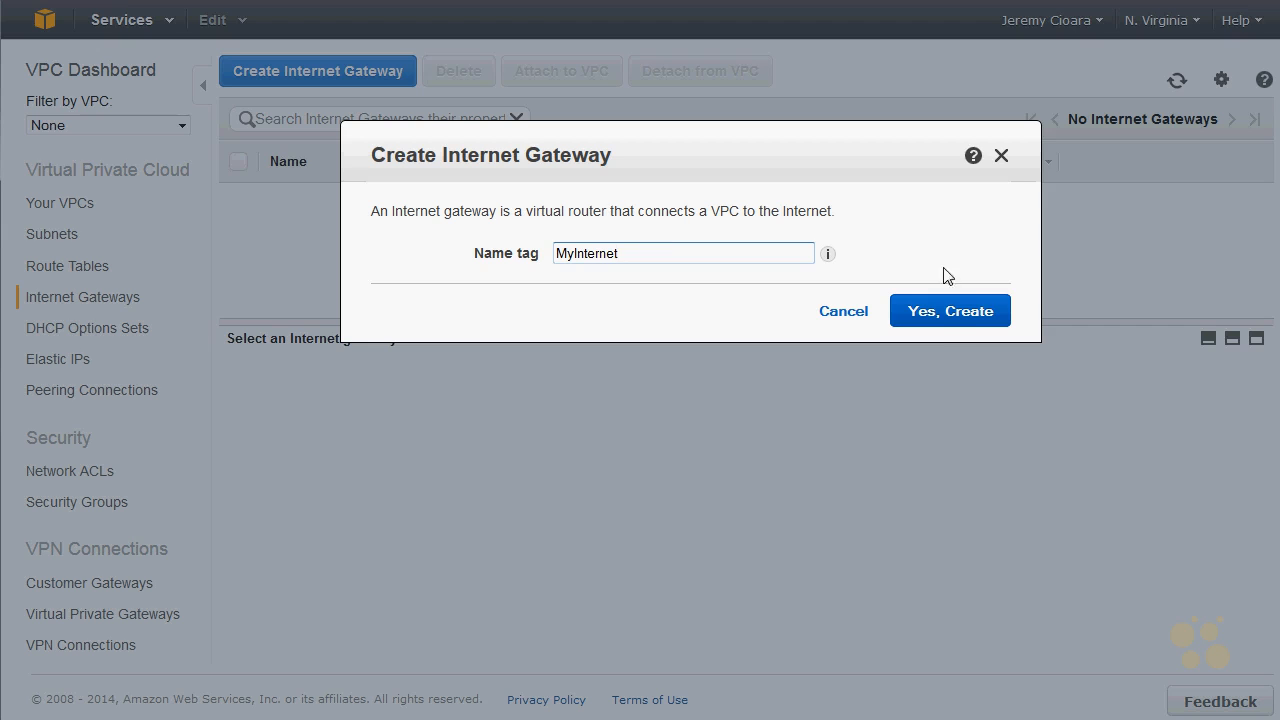
pyautogui.click(942, 316)
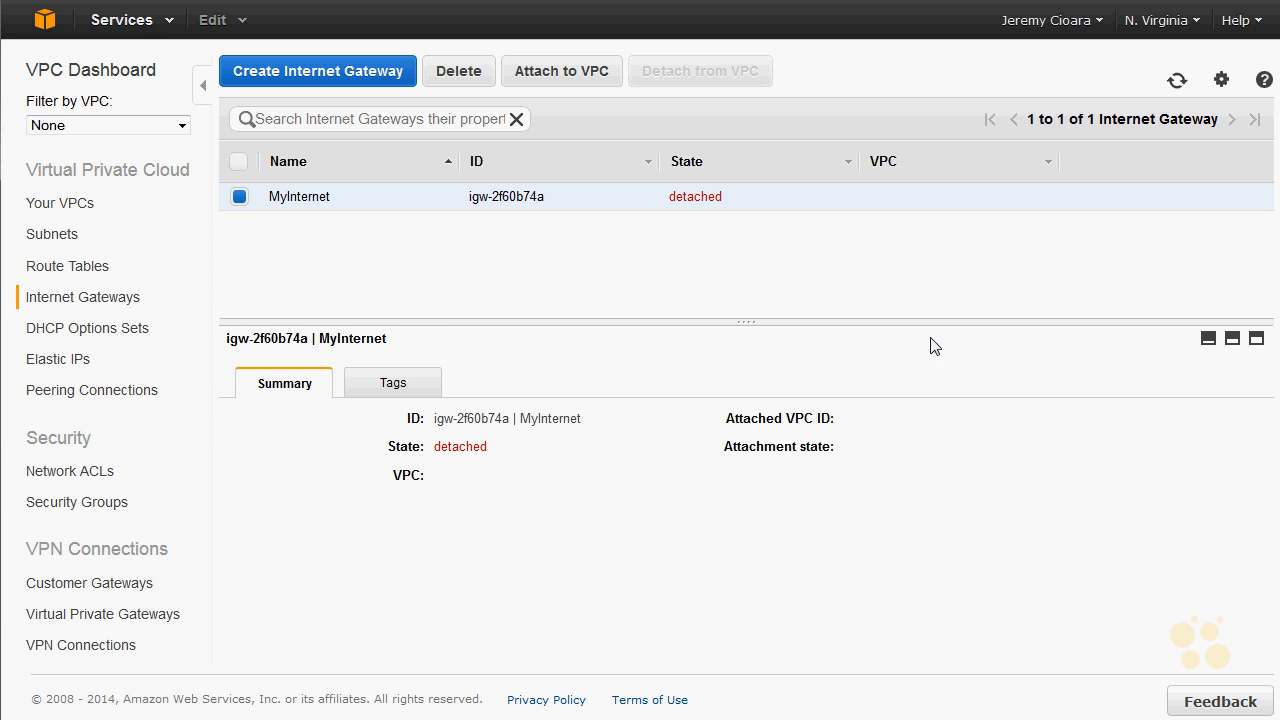
# Attach the MyInternet gateway to the AWSWorld VPC
pyautogui.click(562, 72)
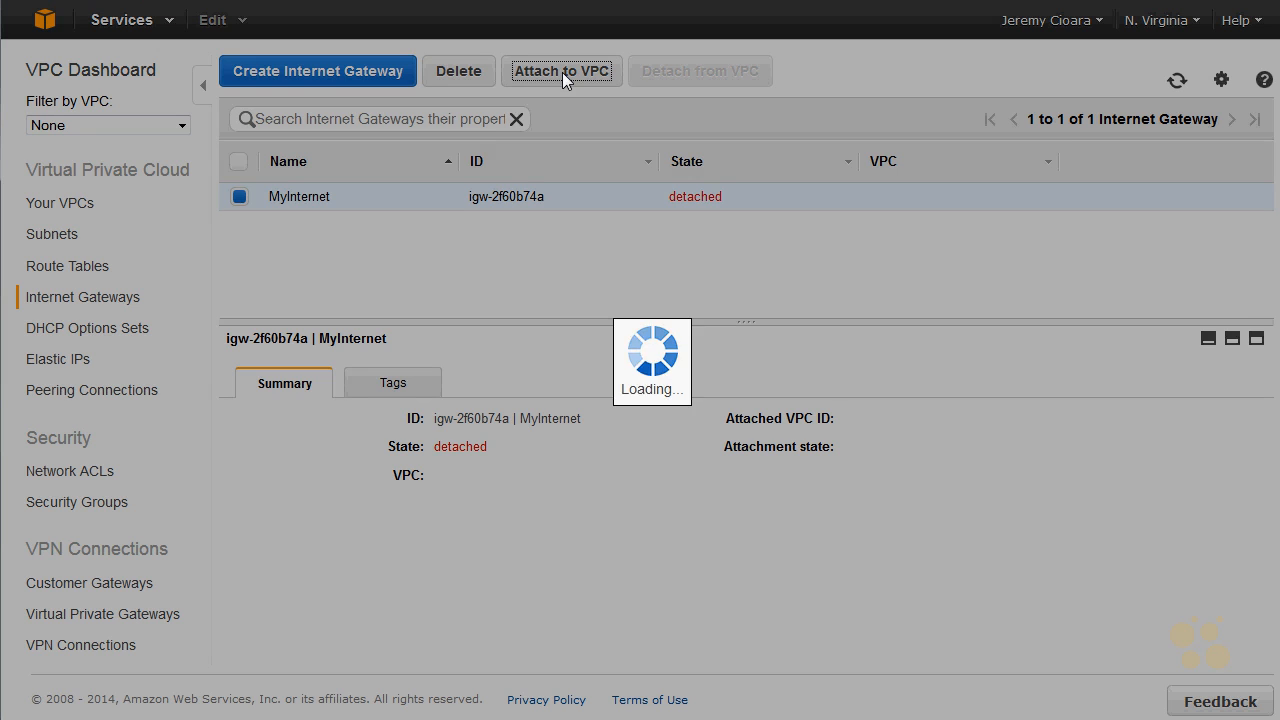
pyautogui.click(955, 317)
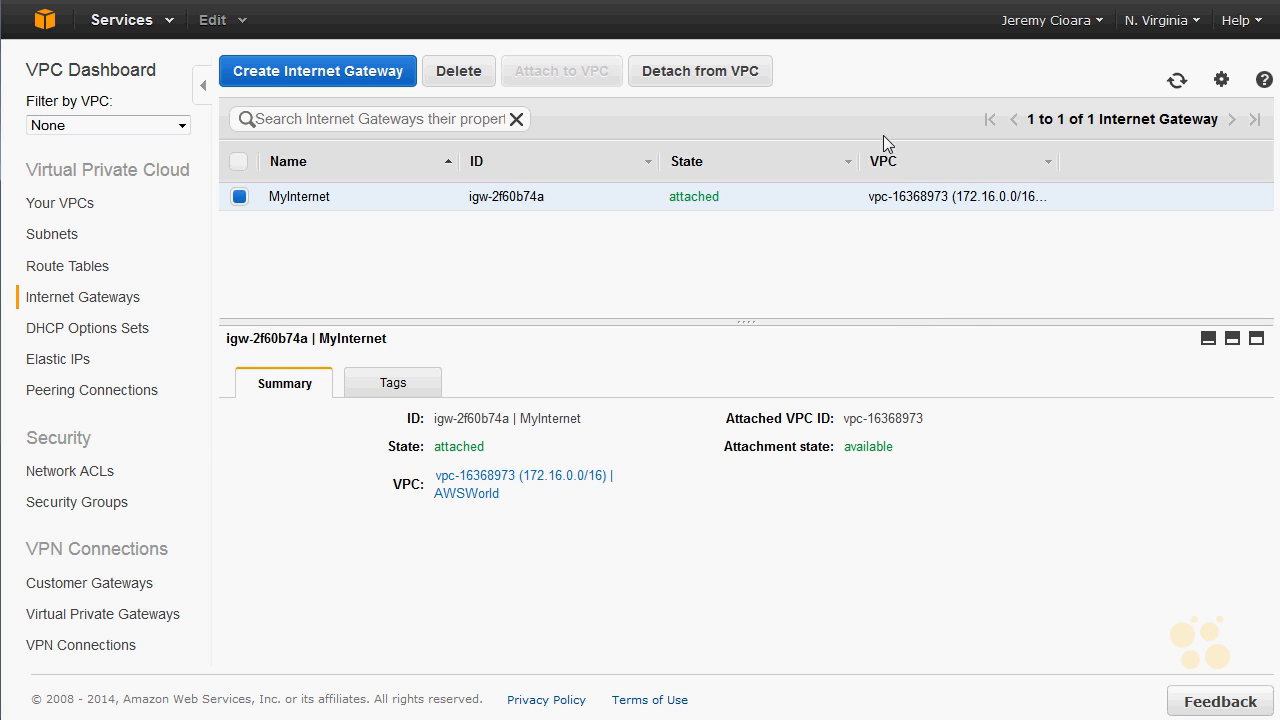
pyautogui.click(97, 266)
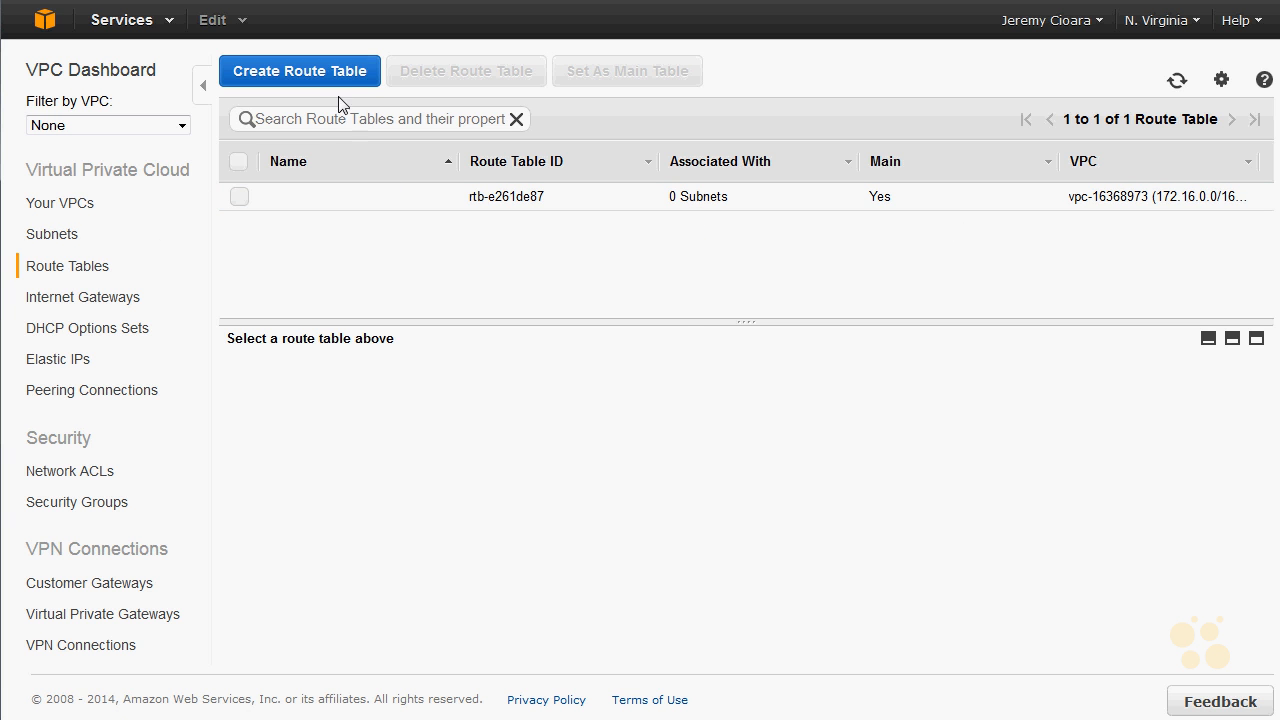
# Create route table MyRouting with a 0.0.0.0/0 route to gateway igw-2f60b74a
pyautogui.click(343, 66)
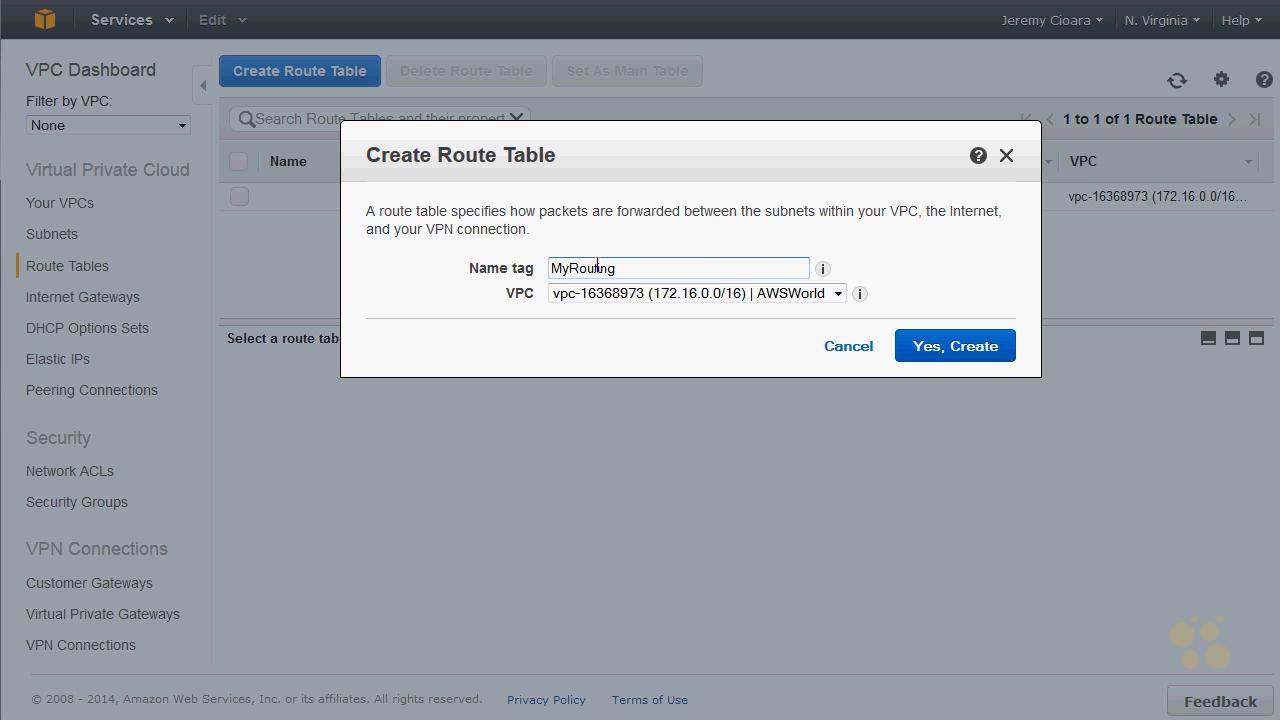
pyautogui.click(929, 352)
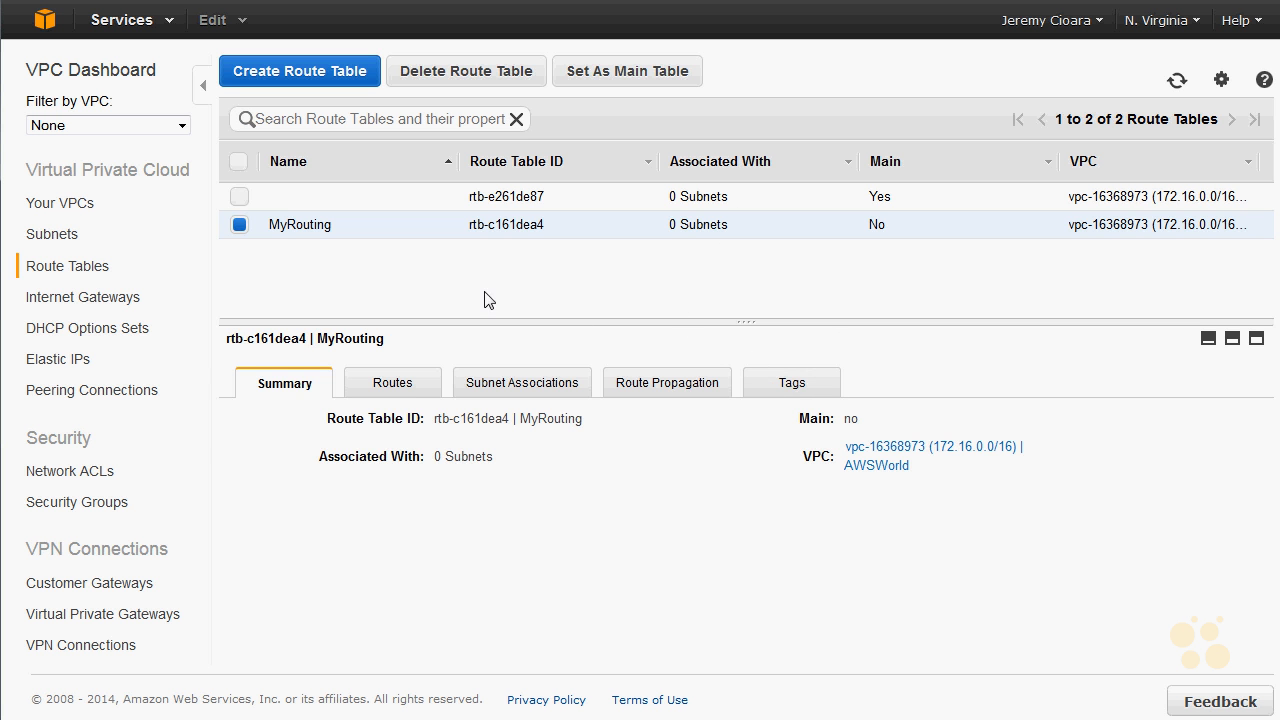
pyautogui.click(420, 386)
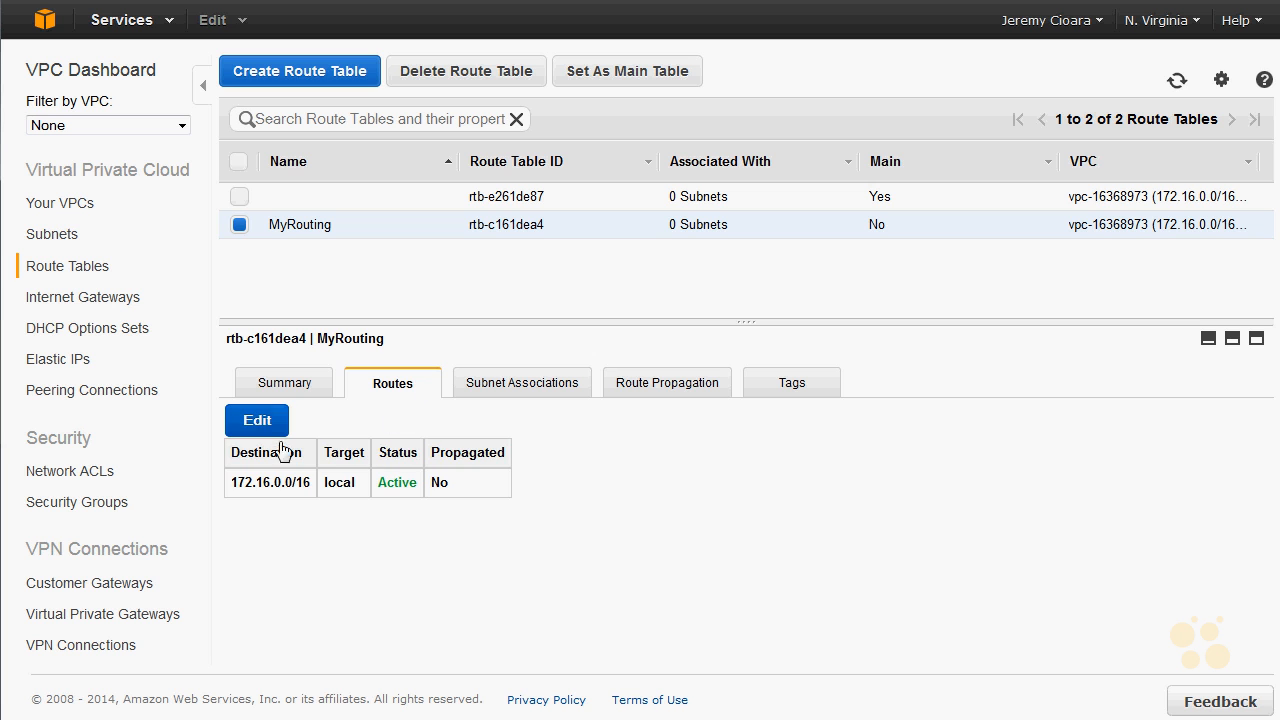
pyautogui.click(258, 420)
pyautogui.click(317, 510)
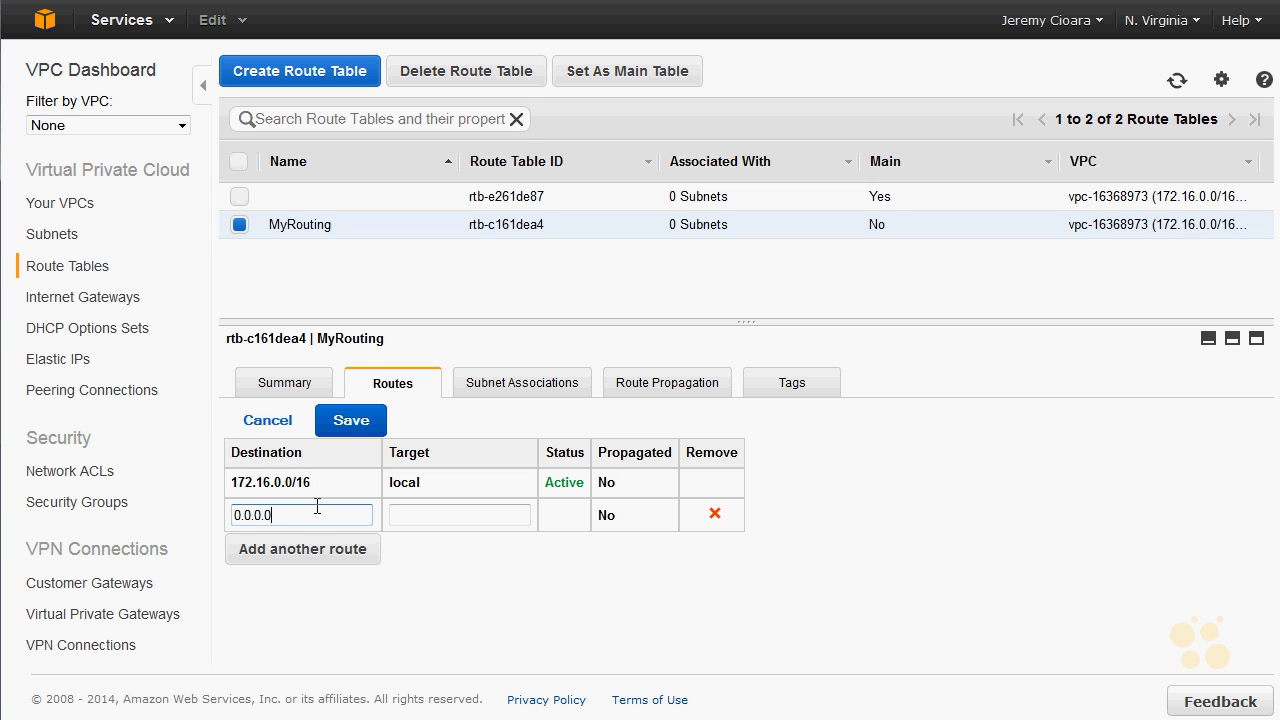
pyautogui.press('Tab')
pyautogui.press('Return')
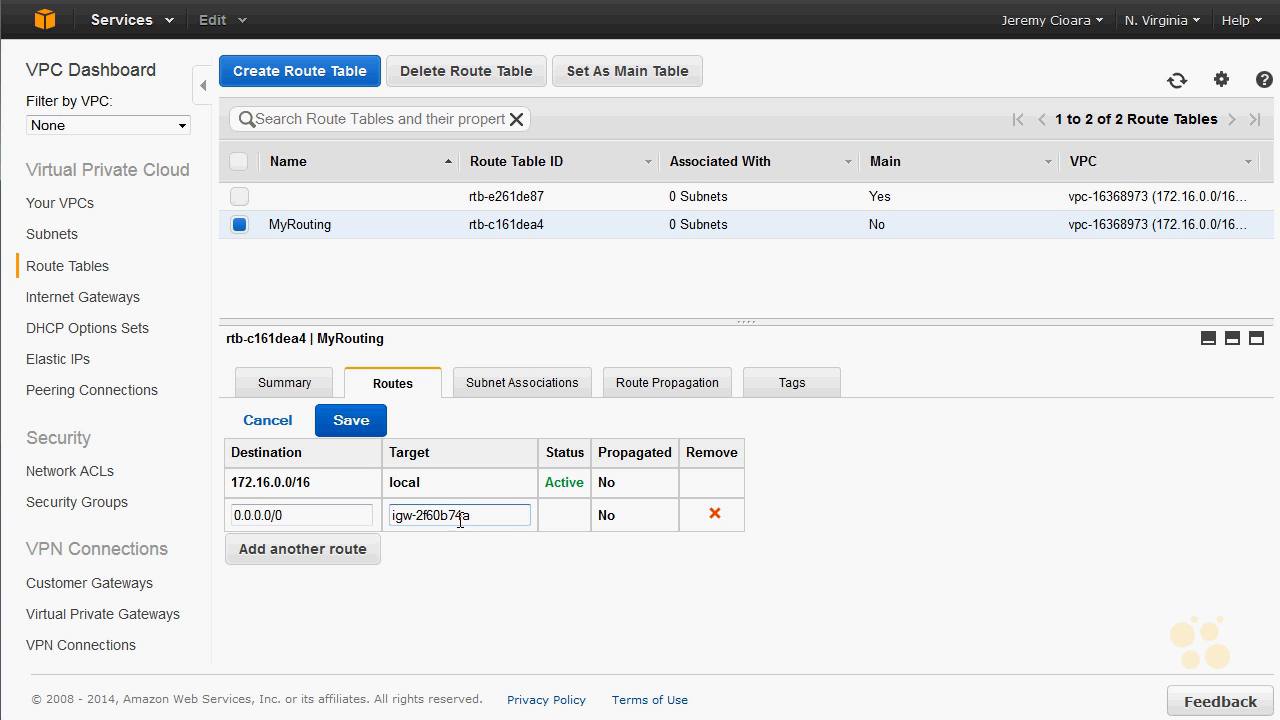
pyautogui.click(364, 432)
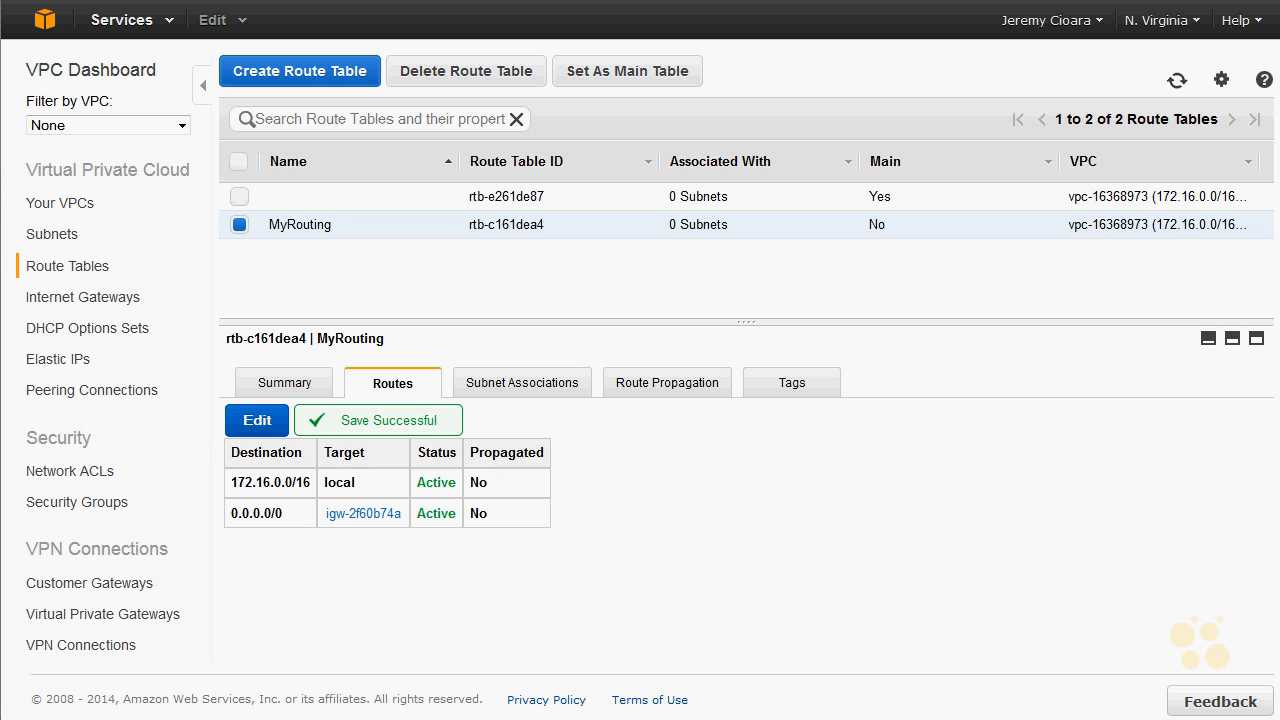
# Associate Subnet1 with MyRouting, then go to the EC2 dashboard
pyautogui.click(547, 399)
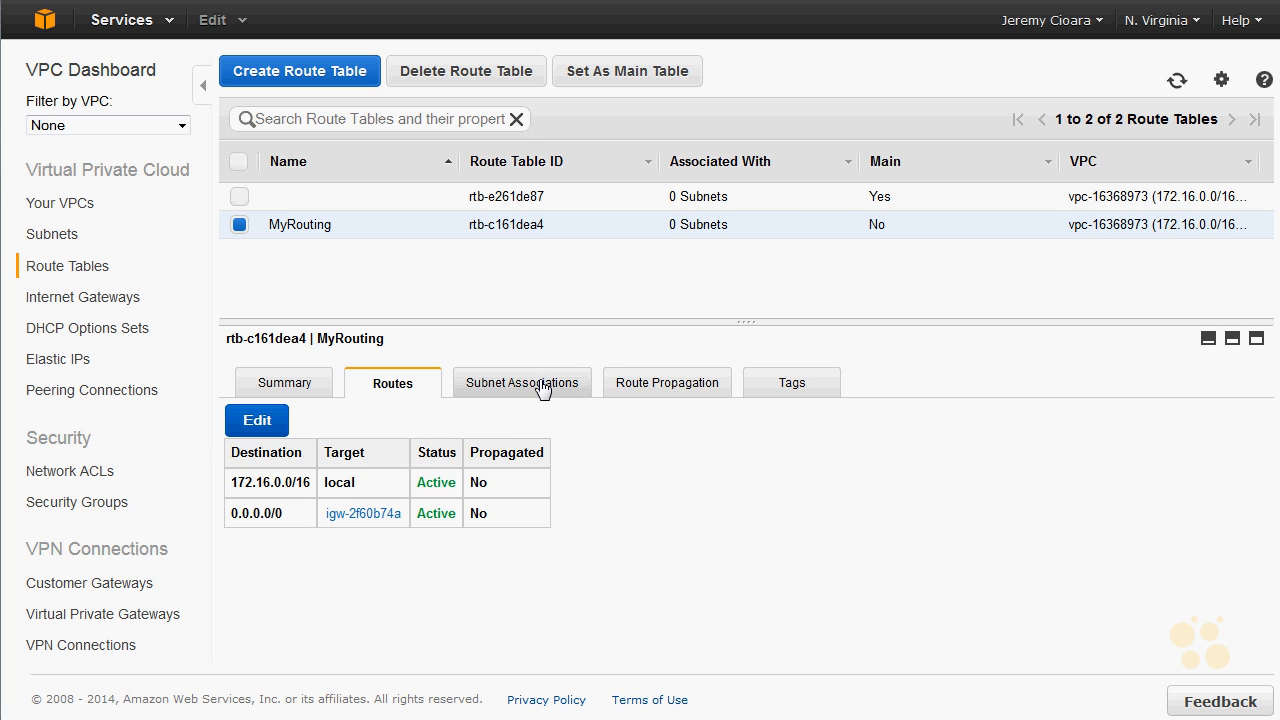
pyautogui.click(256, 420)
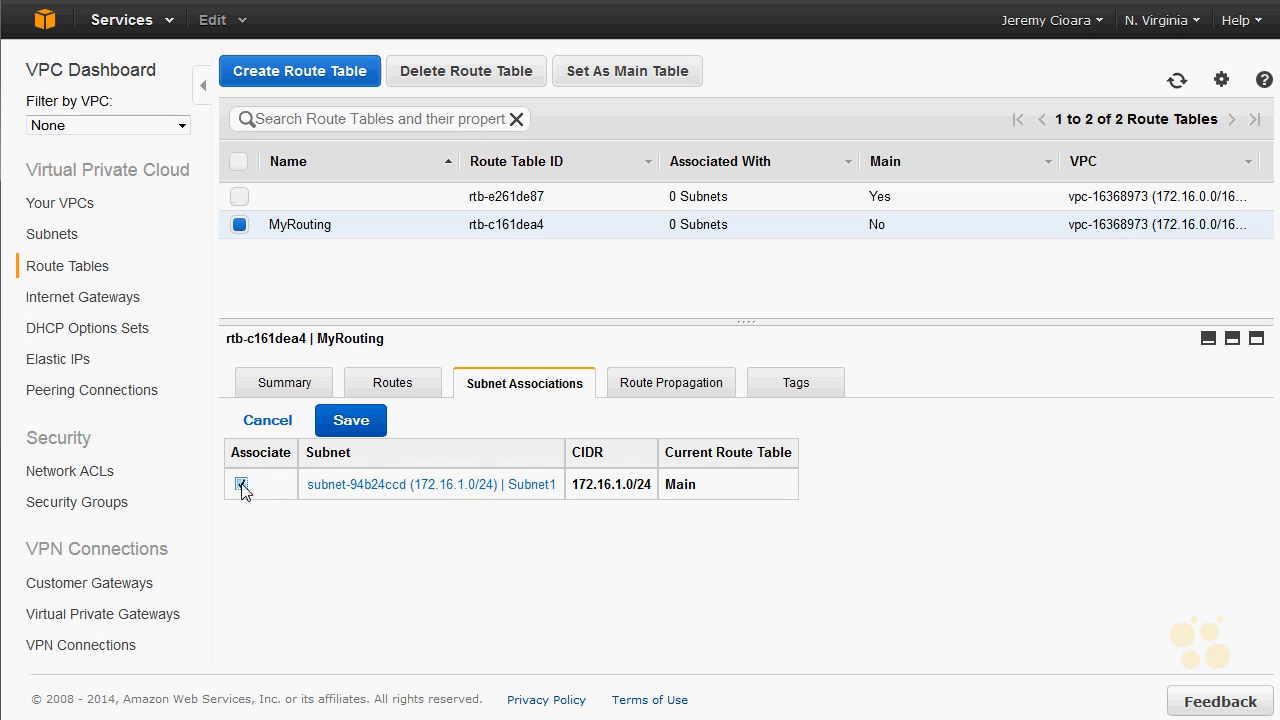
pyautogui.click(366, 416)
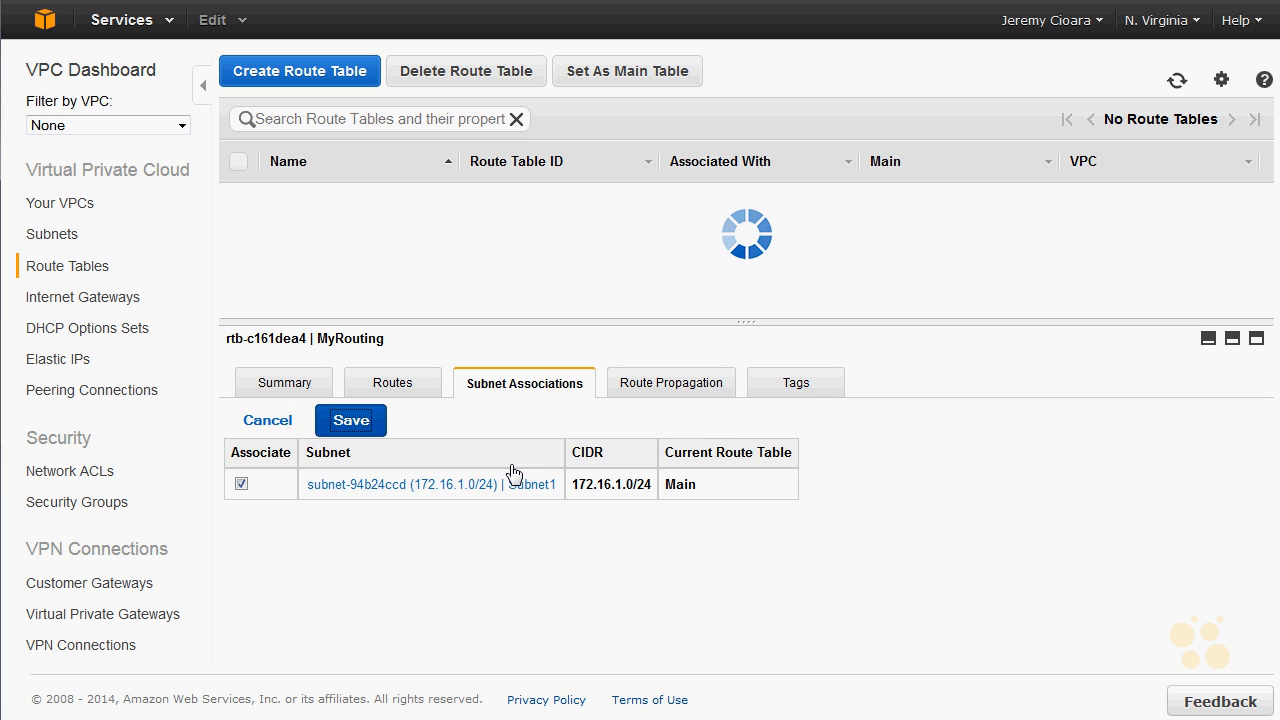
pyautogui.click(44, 20)
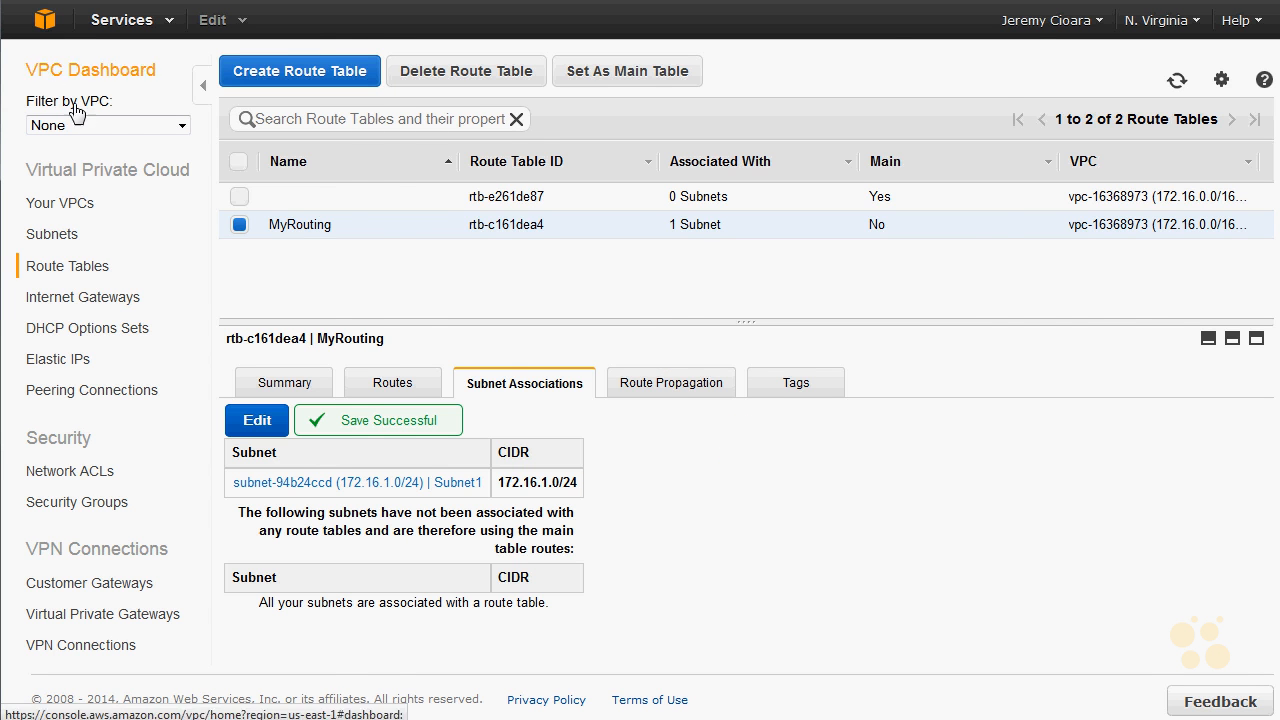
pyautogui.click(85, 177)
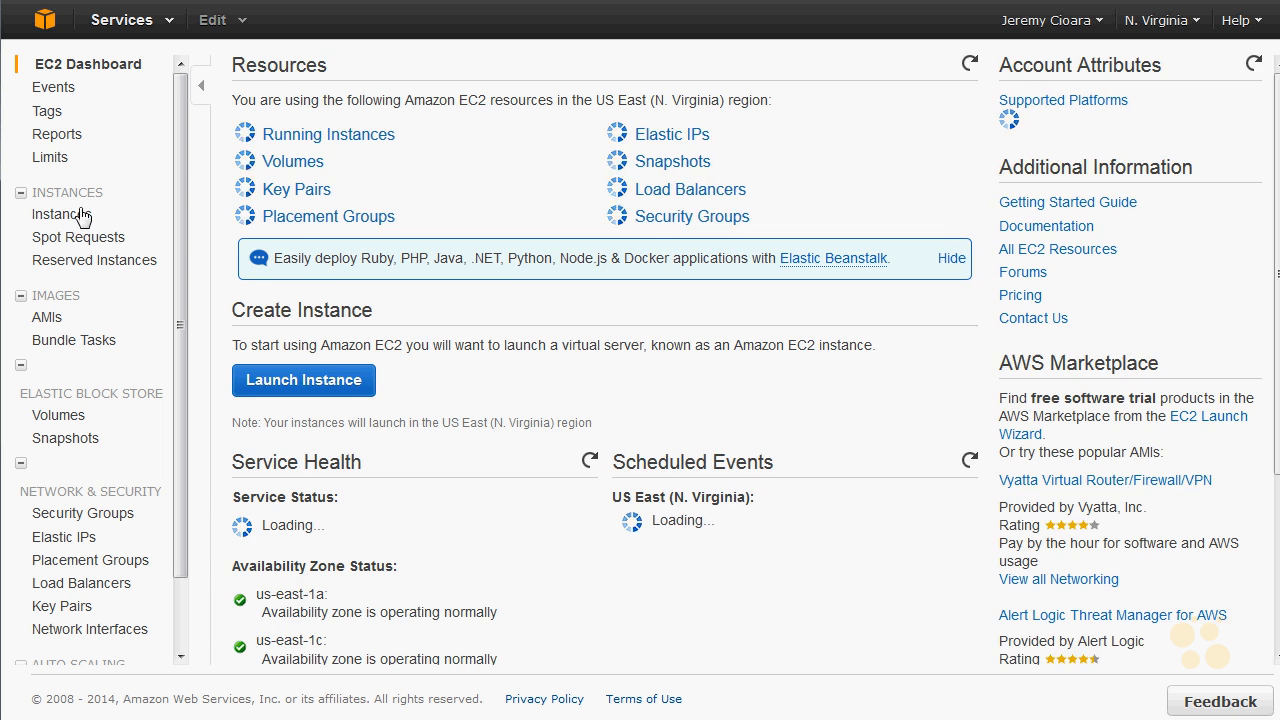
# Start a new instance launch with the Ubuntu Server image, advancing to security group settings
pyautogui.click(79, 217)
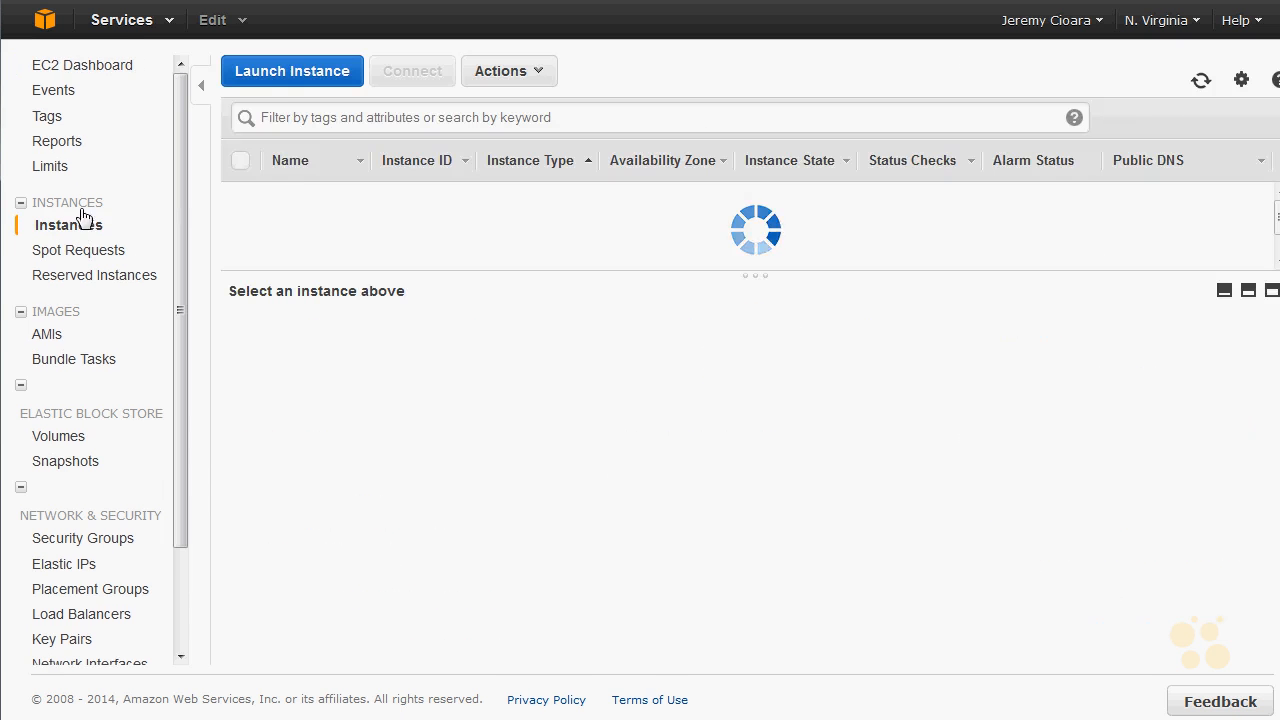
pyautogui.click(300, 70)
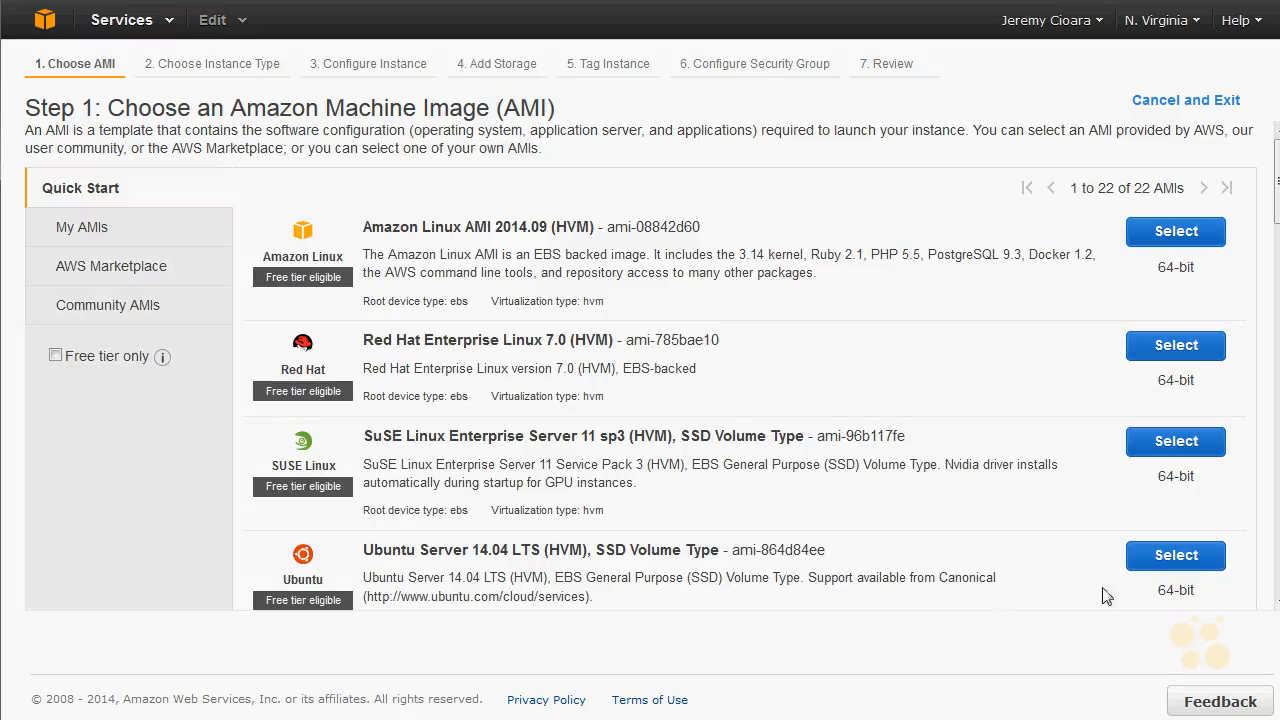
pyautogui.click(1185, 560)
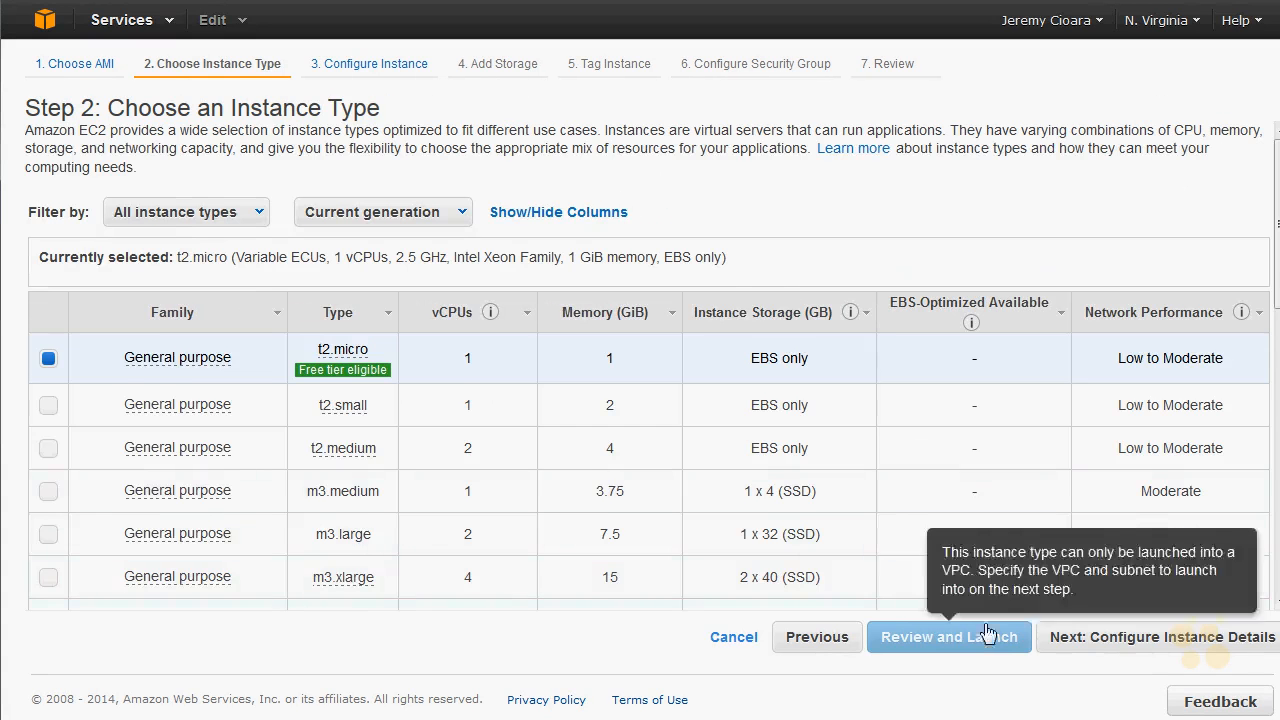
pyautogui.click(1062, 640)
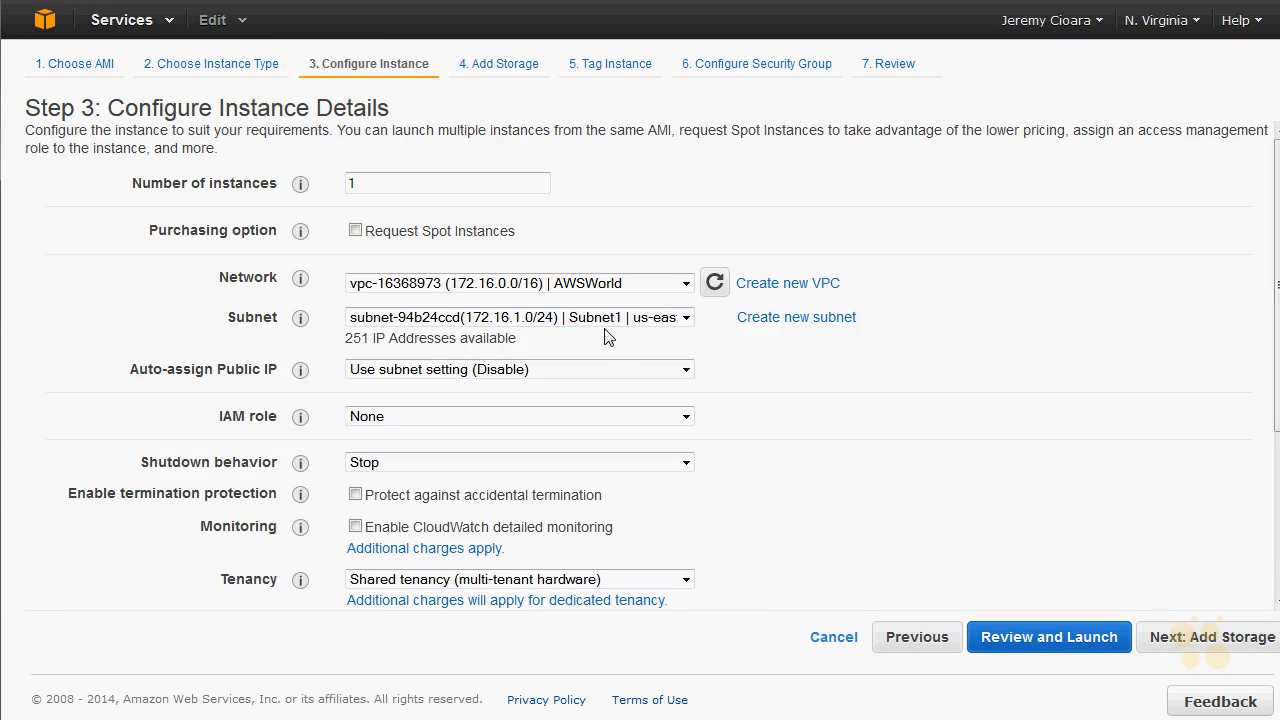
pyautogui.click(1226, 638)
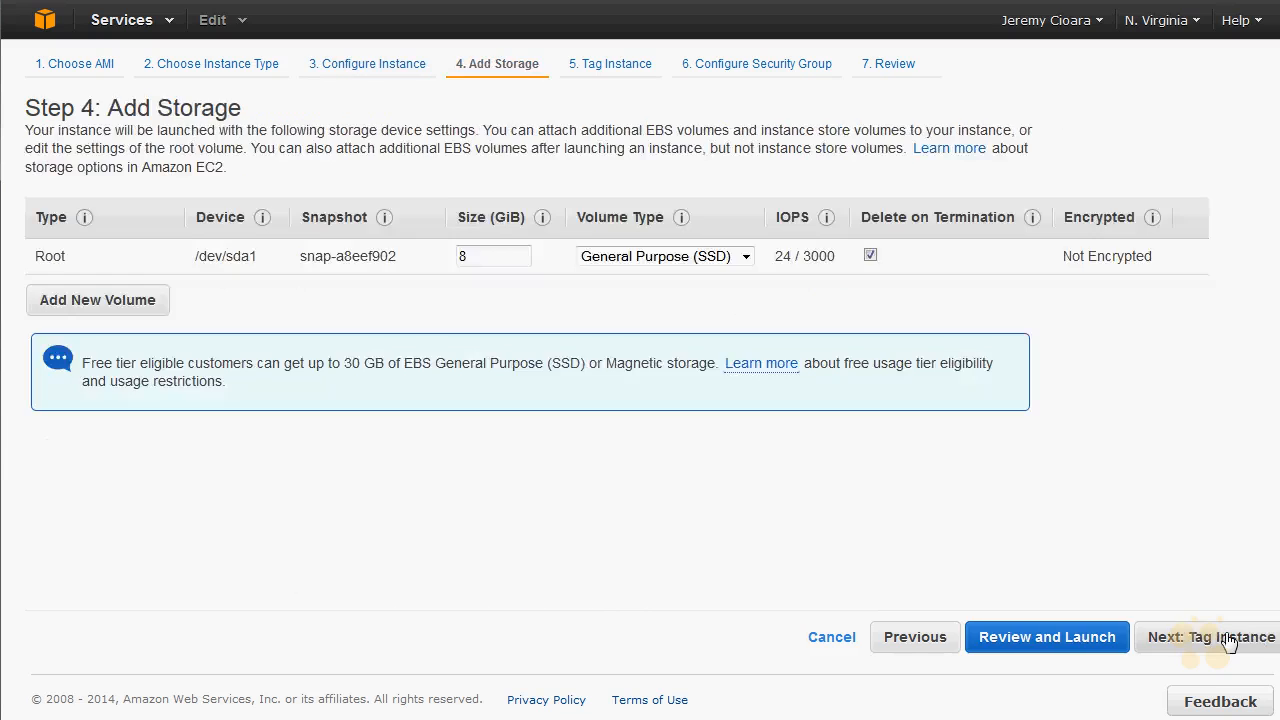
pyautogui.click(1228, 640)
pyautogui.click(1228, 640)
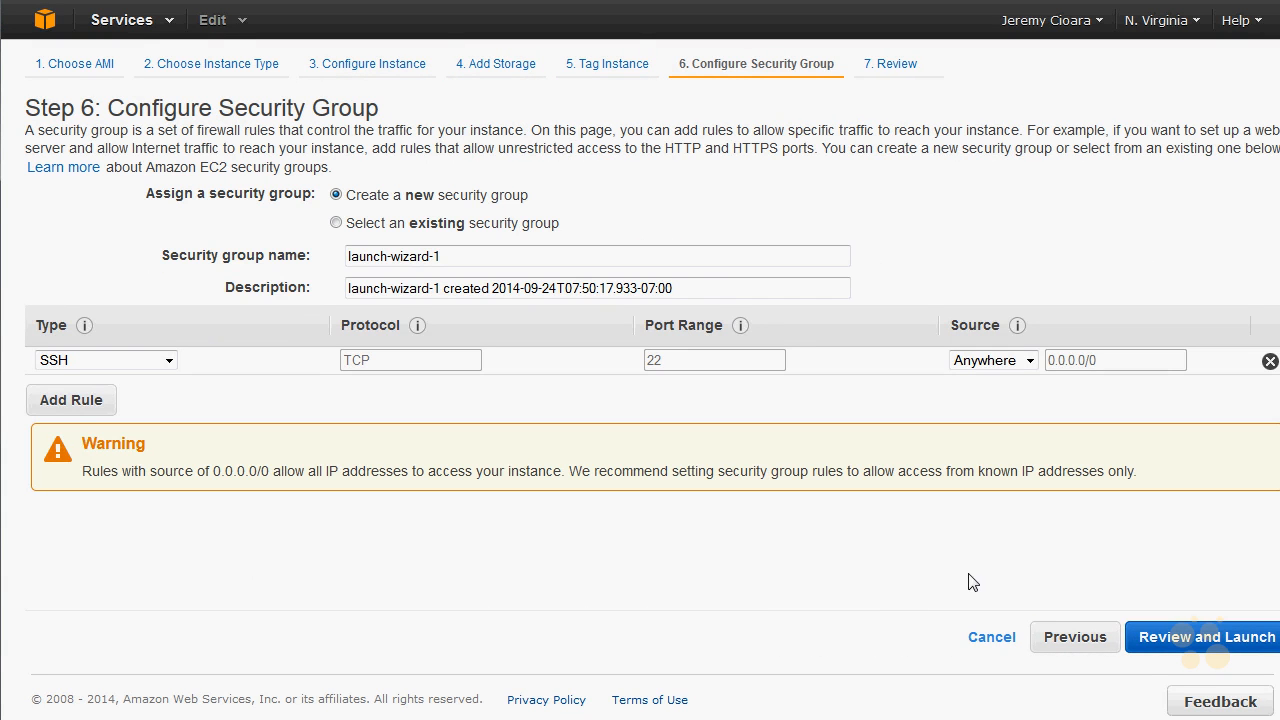
# Create a new security group named 'ICMP and SSH'
pyautogui.click(366, 228)
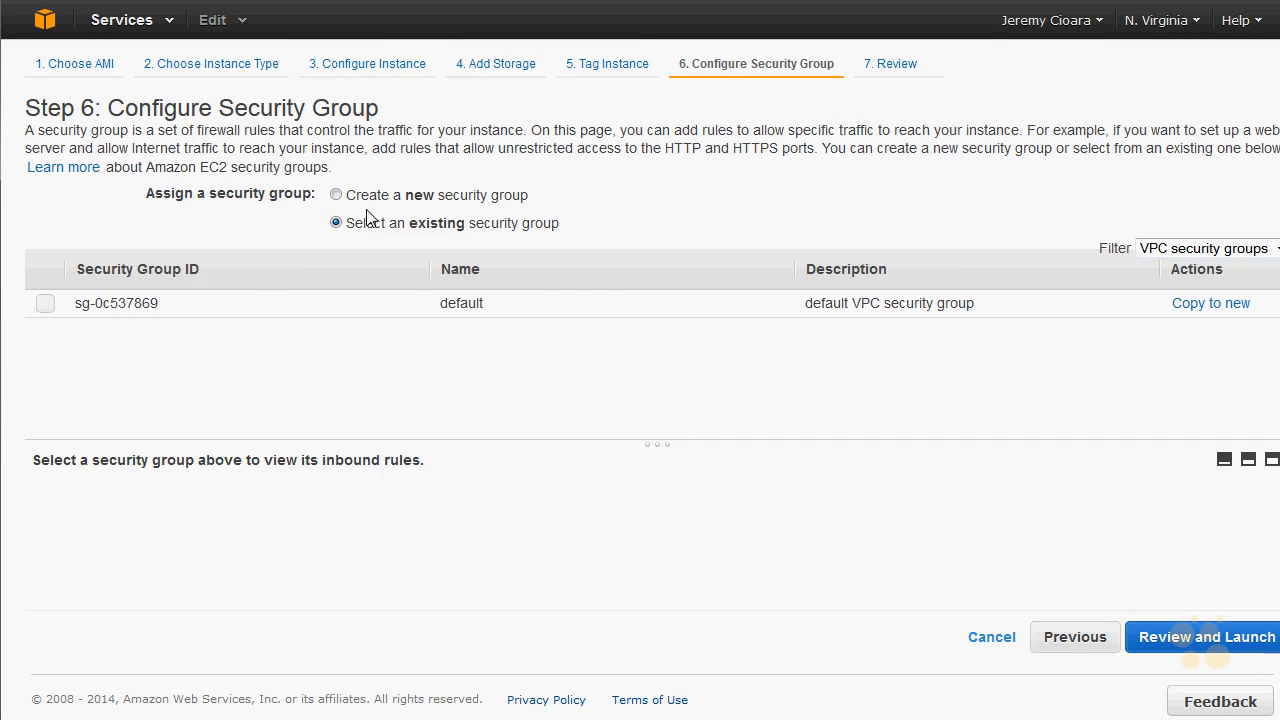
pyautogui.click(372, 198)
pyautogui.press('BackSpace')
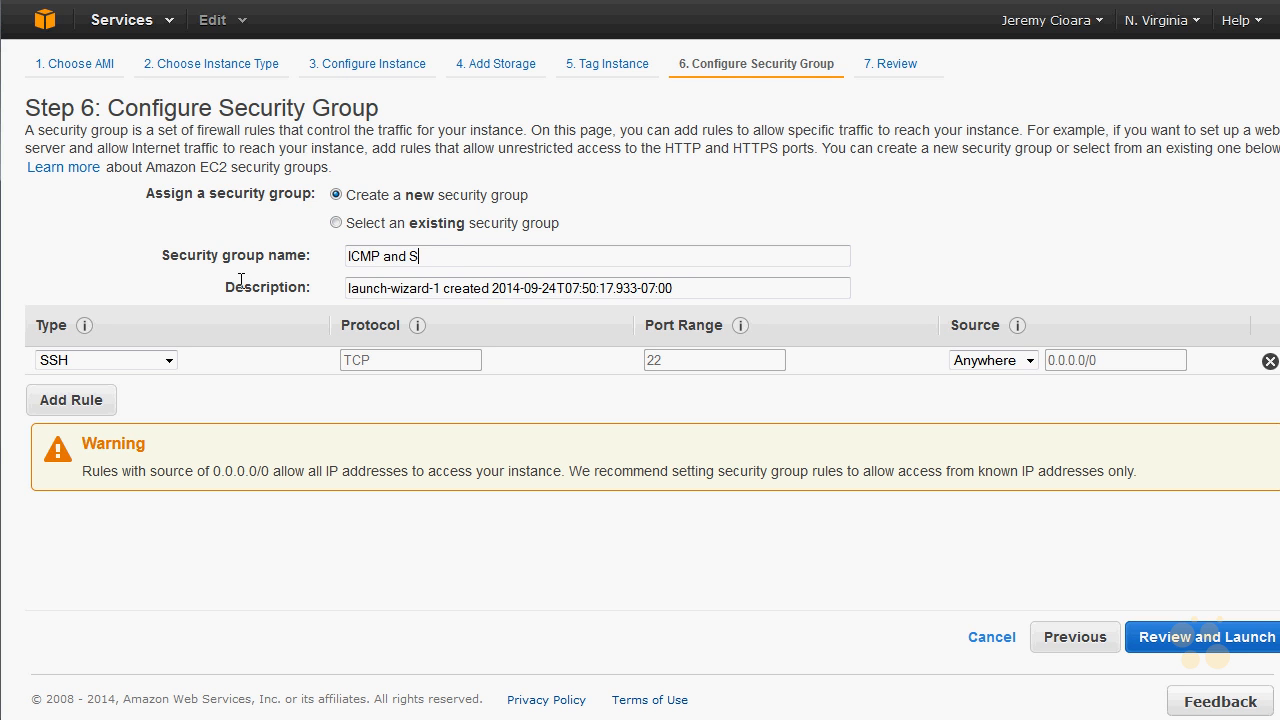
pyautogui.press('Tab')
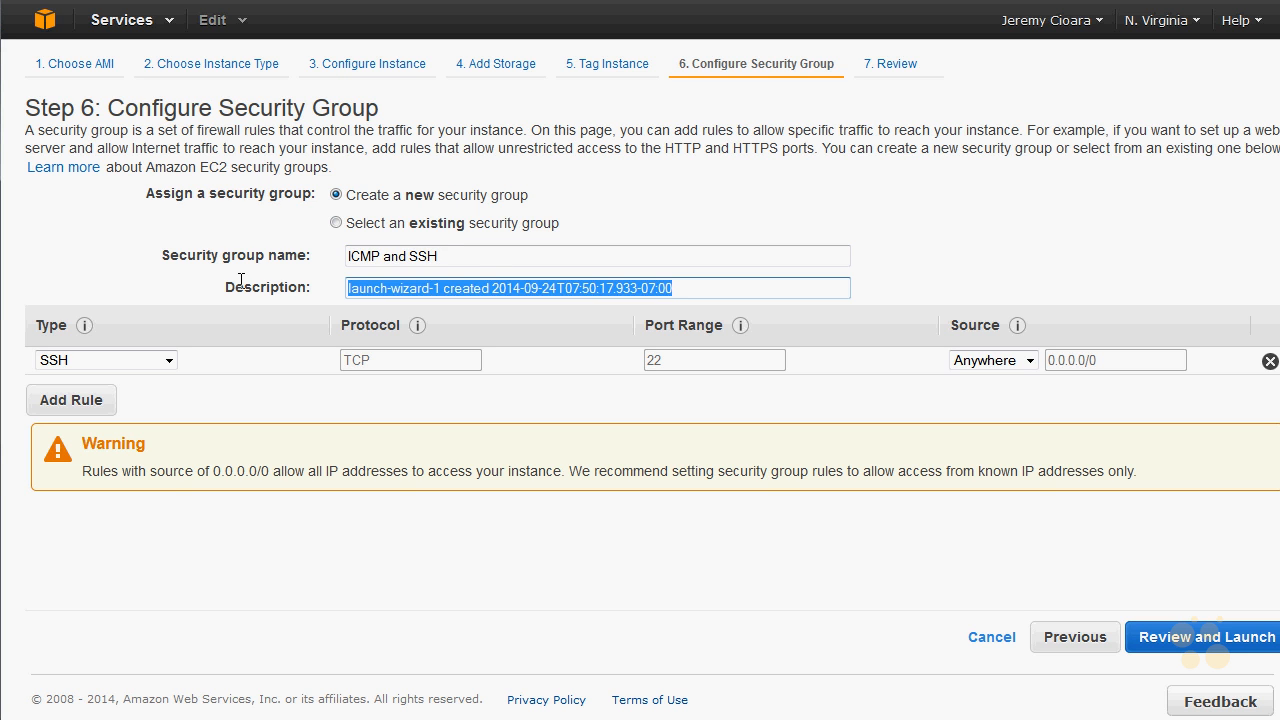
pyautogui.write('ICMP and SSH')
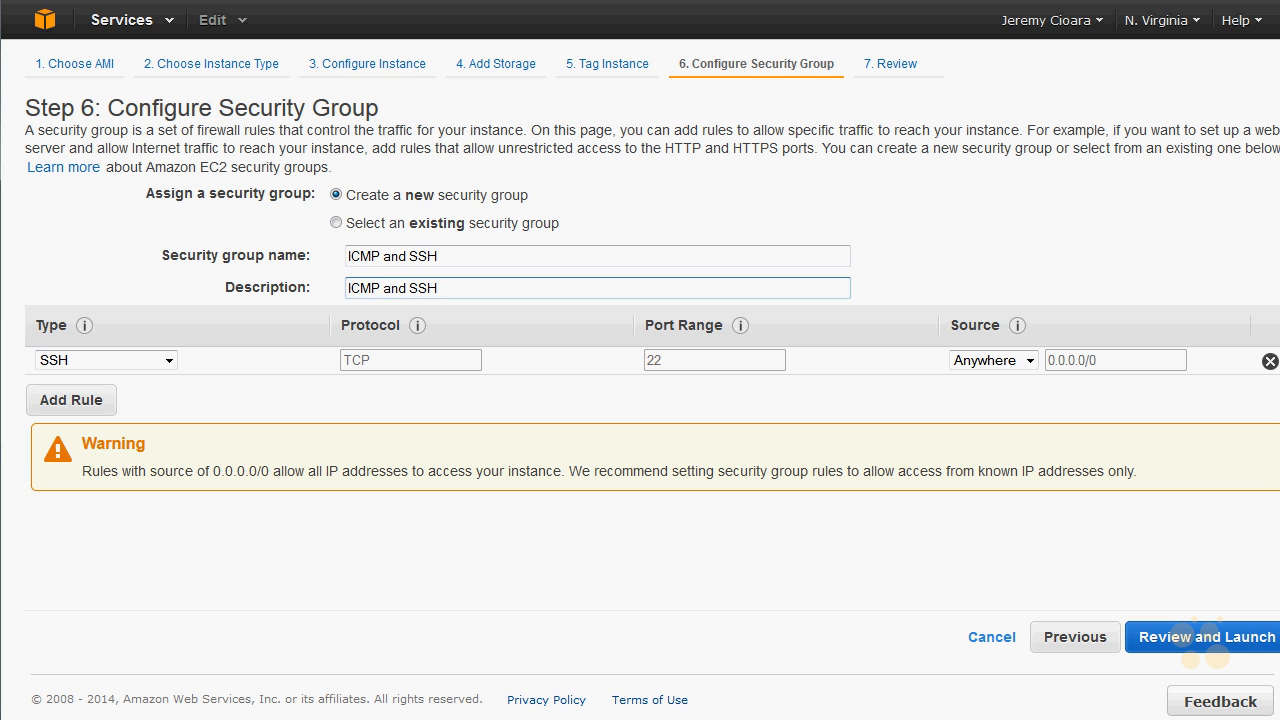
# Add a second inbound rule allowing All ICMP from Anywhere
pyautogui.click(62, 405)
pyautogui.click(168, 388)
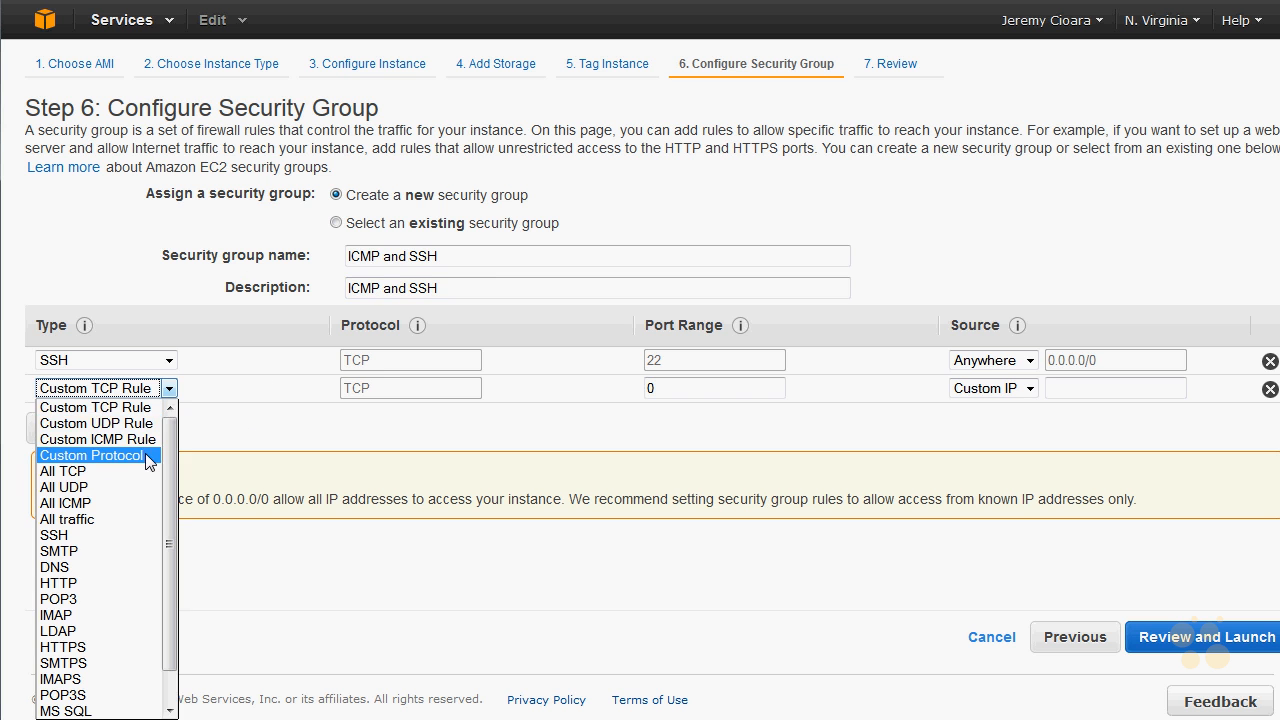
pyautogui.click(146, 447)
pyautogui.click(521, 393)
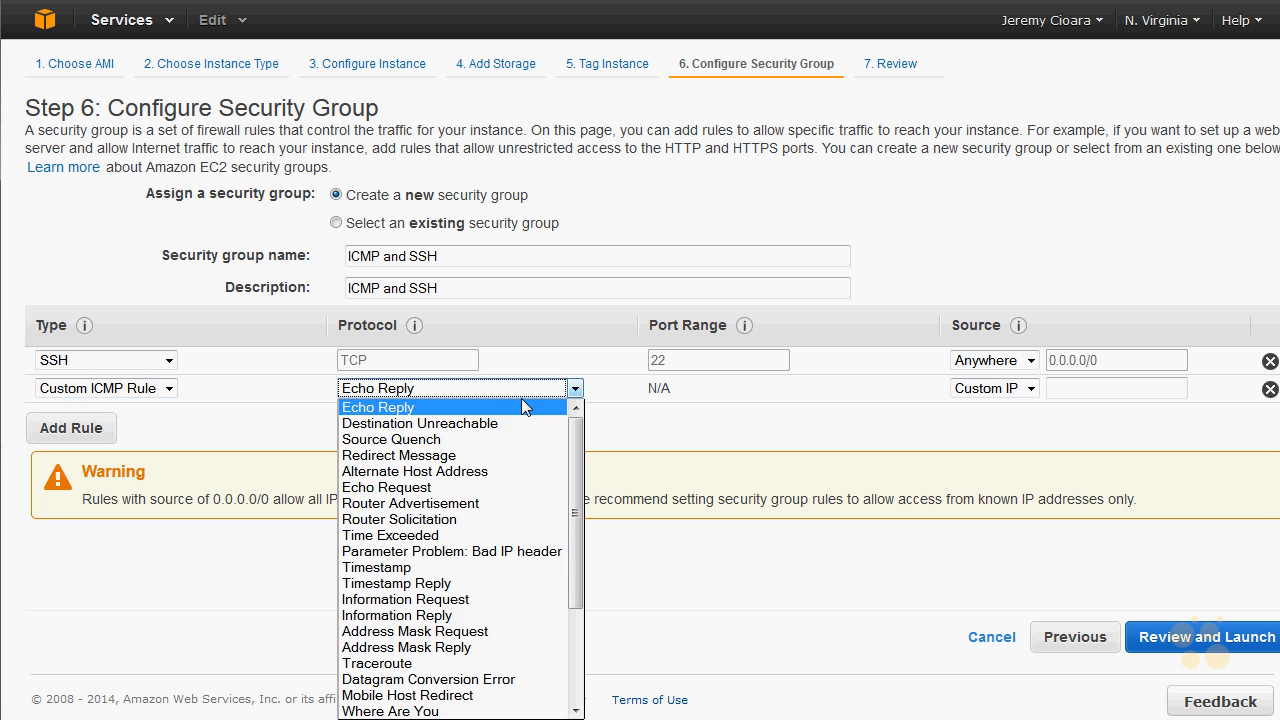
pyautogui.click(131, 393)
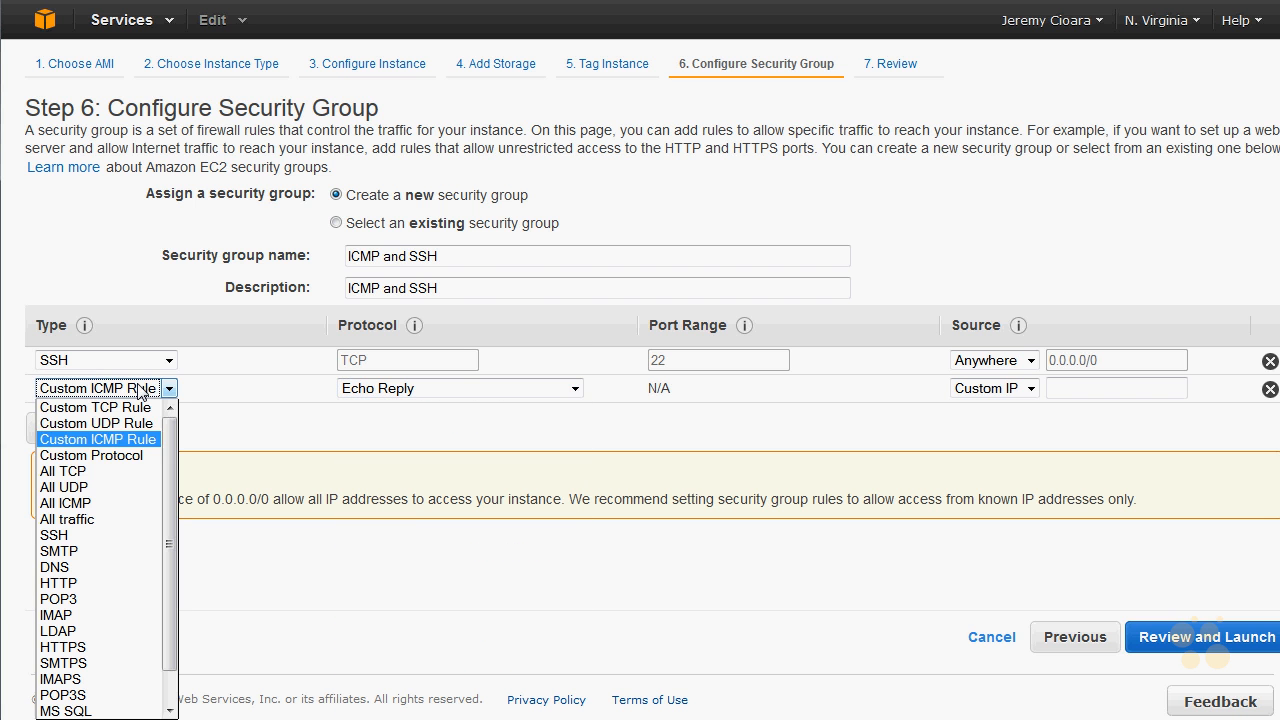
pyautogui.click(106, 492)
pyautogui.press('Down')
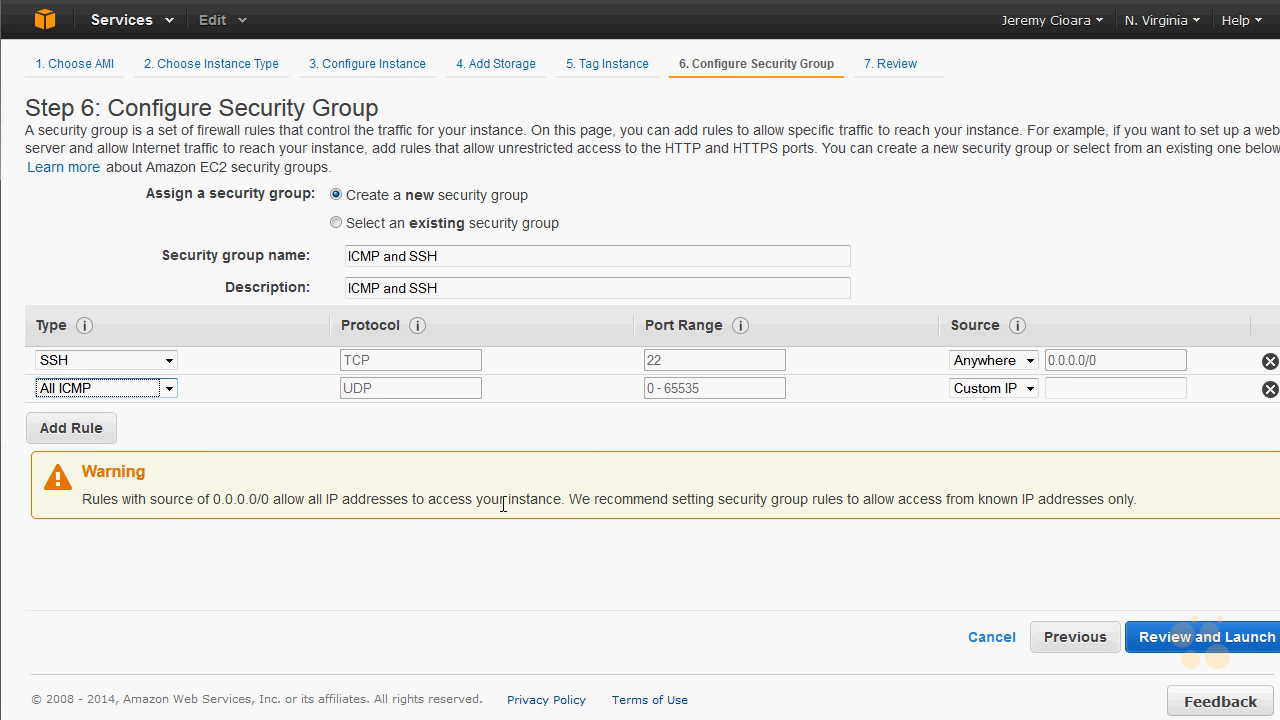
pyautogui.click(1029, 392)
pyautogui.click(1018, 406)
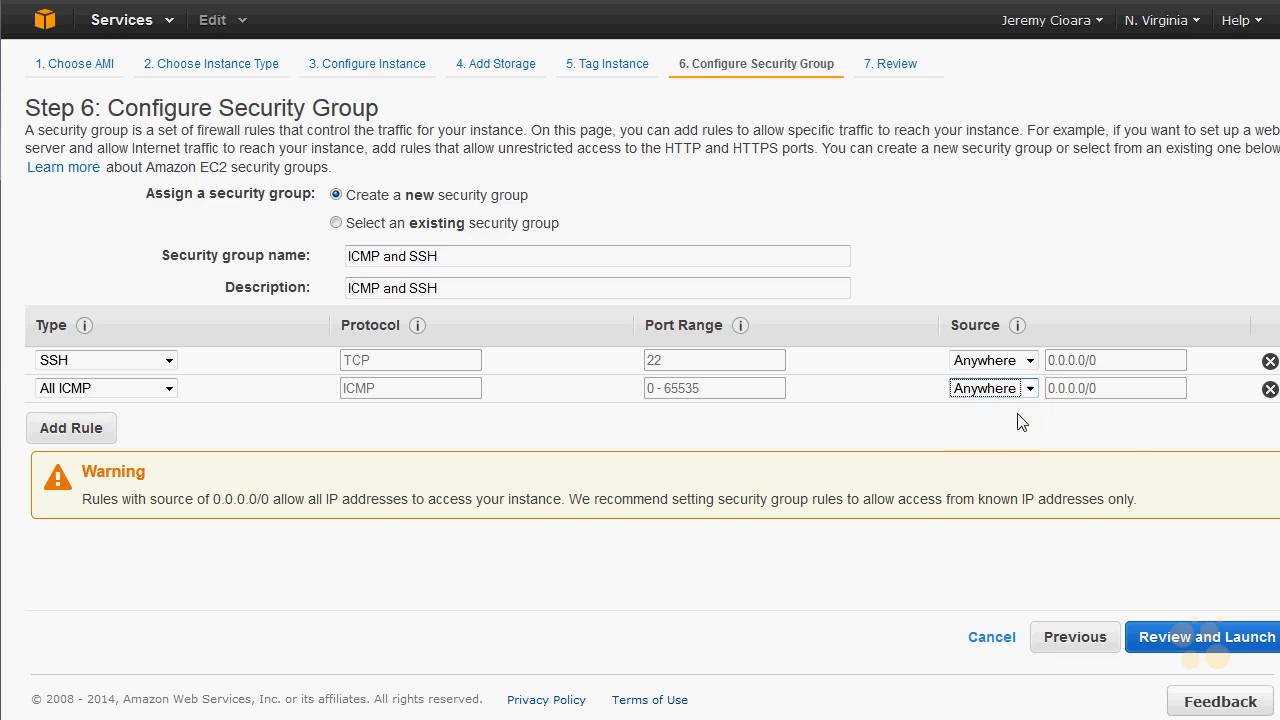
# Launch the reviewed instance with the existing key pair, acknowledging the private key file
pyautogui.click(1178, 634)
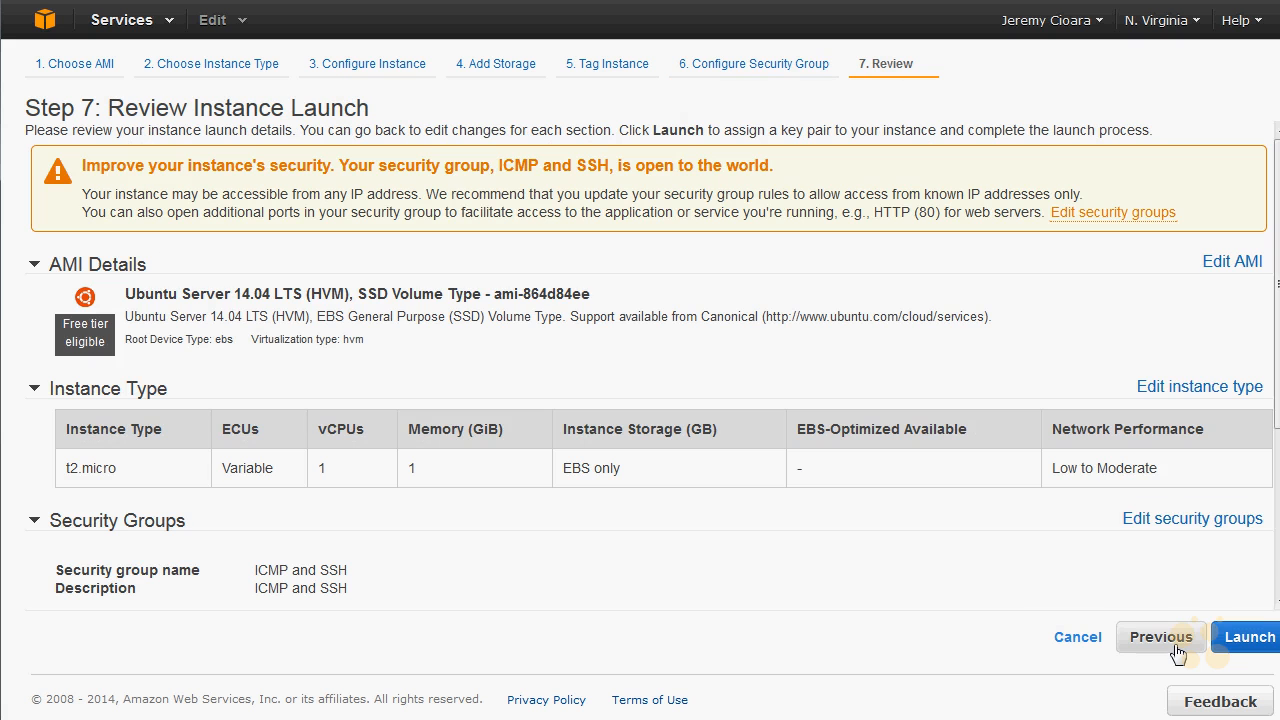
pyautogui.click(1212, 637)
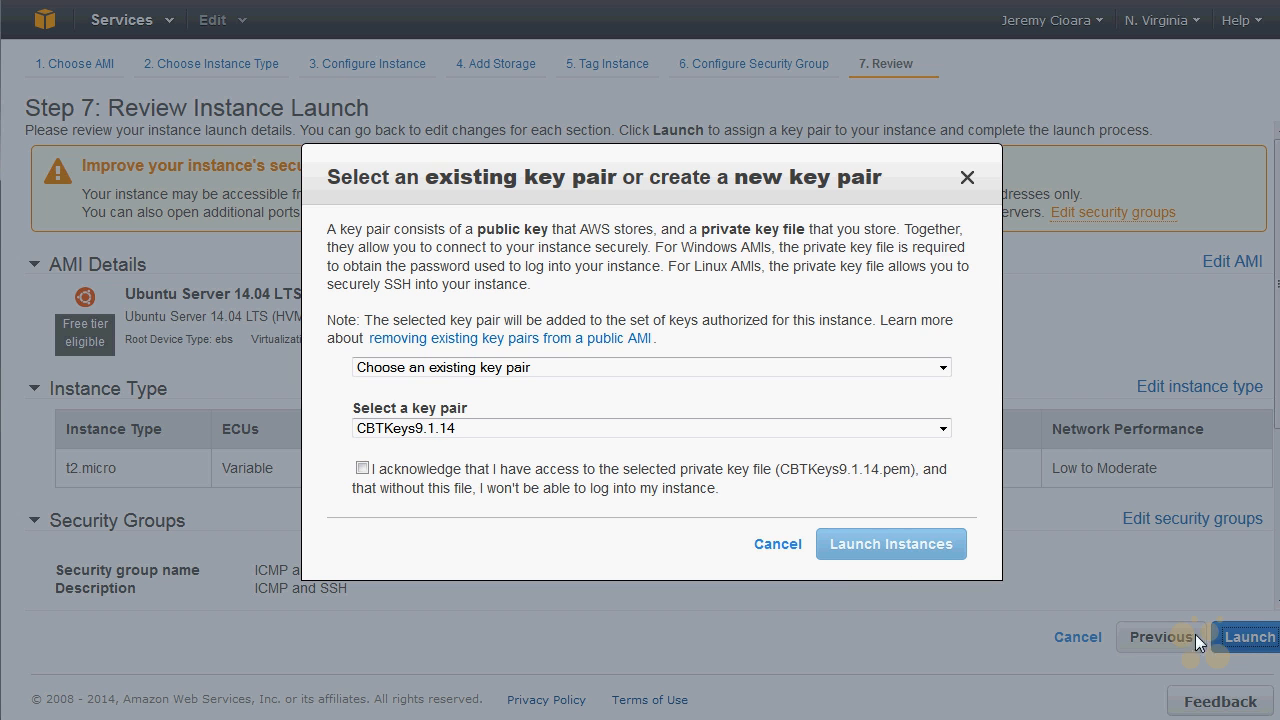
pyautogui.click(362, 468)
pyautogui.click(892, 555)
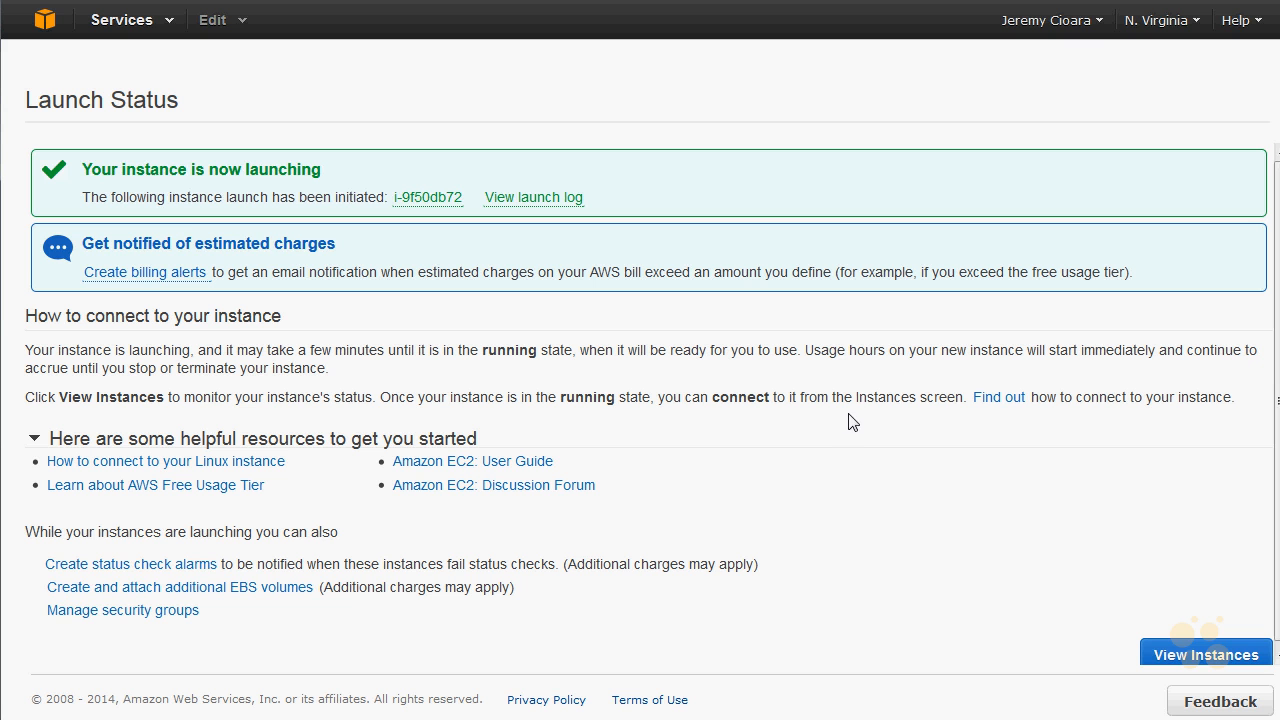
pyautogui.click(48, 26)
# Begin a customer gateway with name tag MyHouse, then open a new browser tab
pyautogui.click(97, 252)
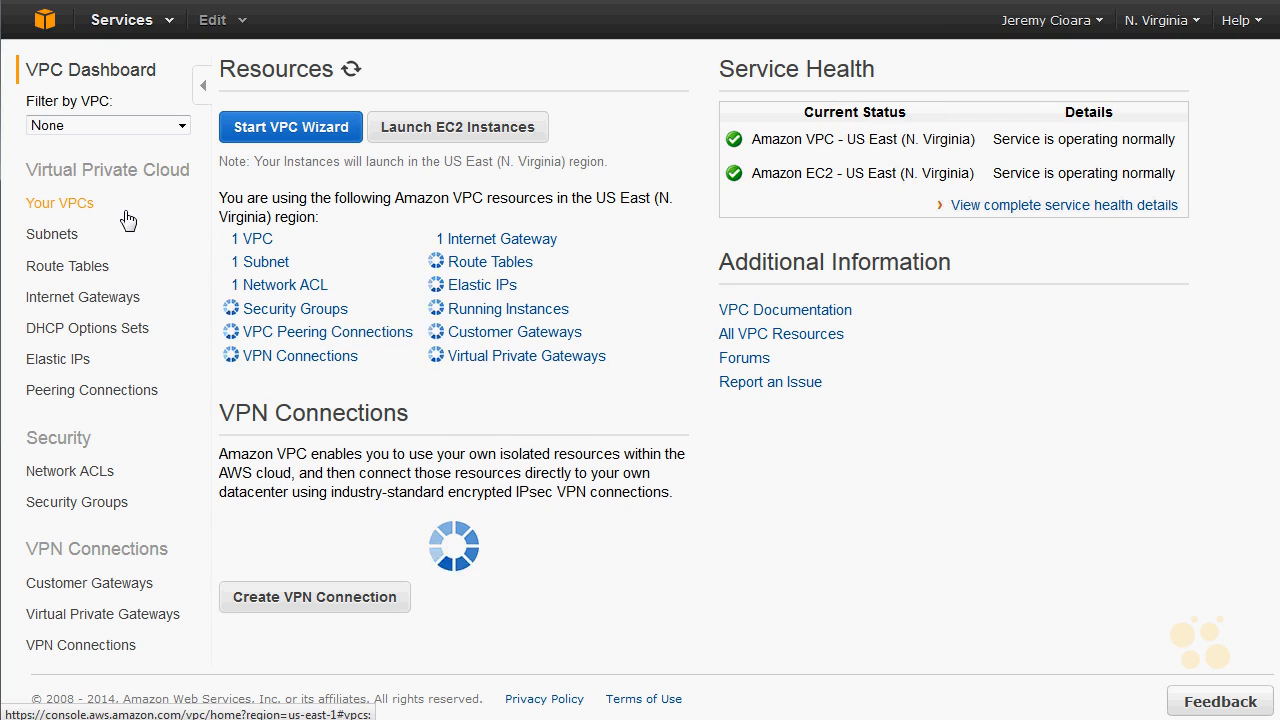
pyautogui.click(51, 370)
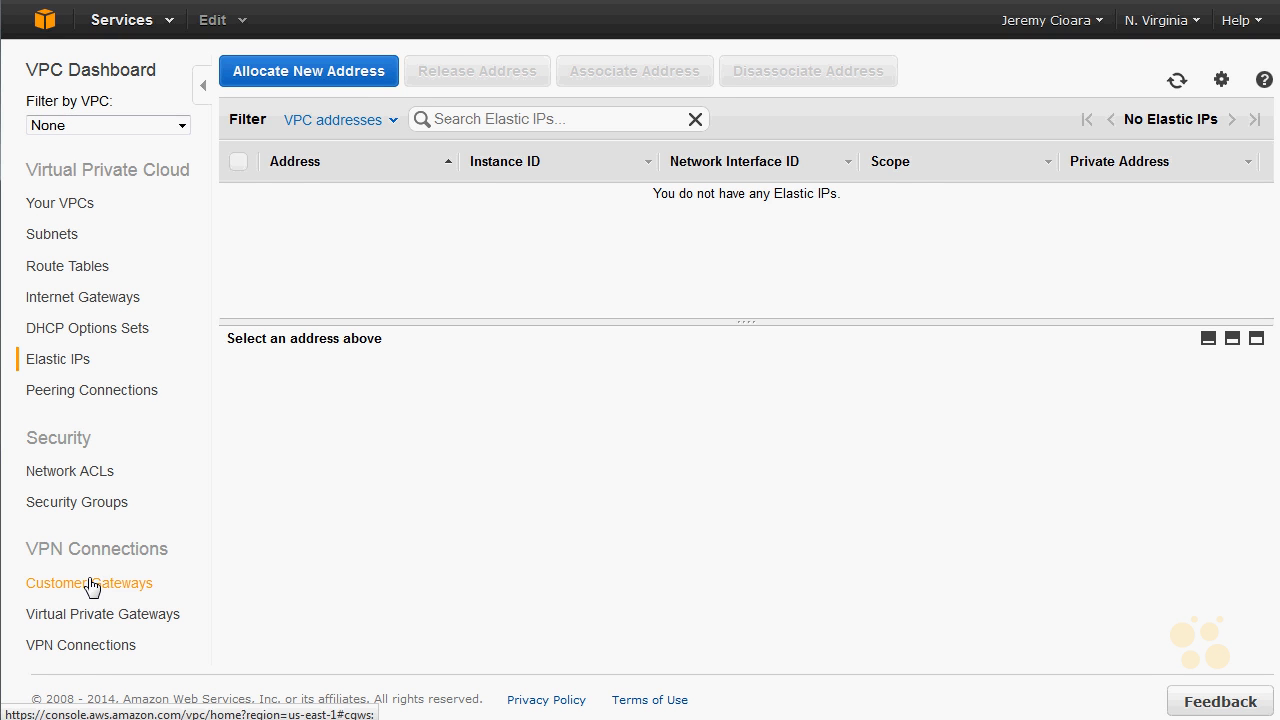
pyautogui.click(90, 586)
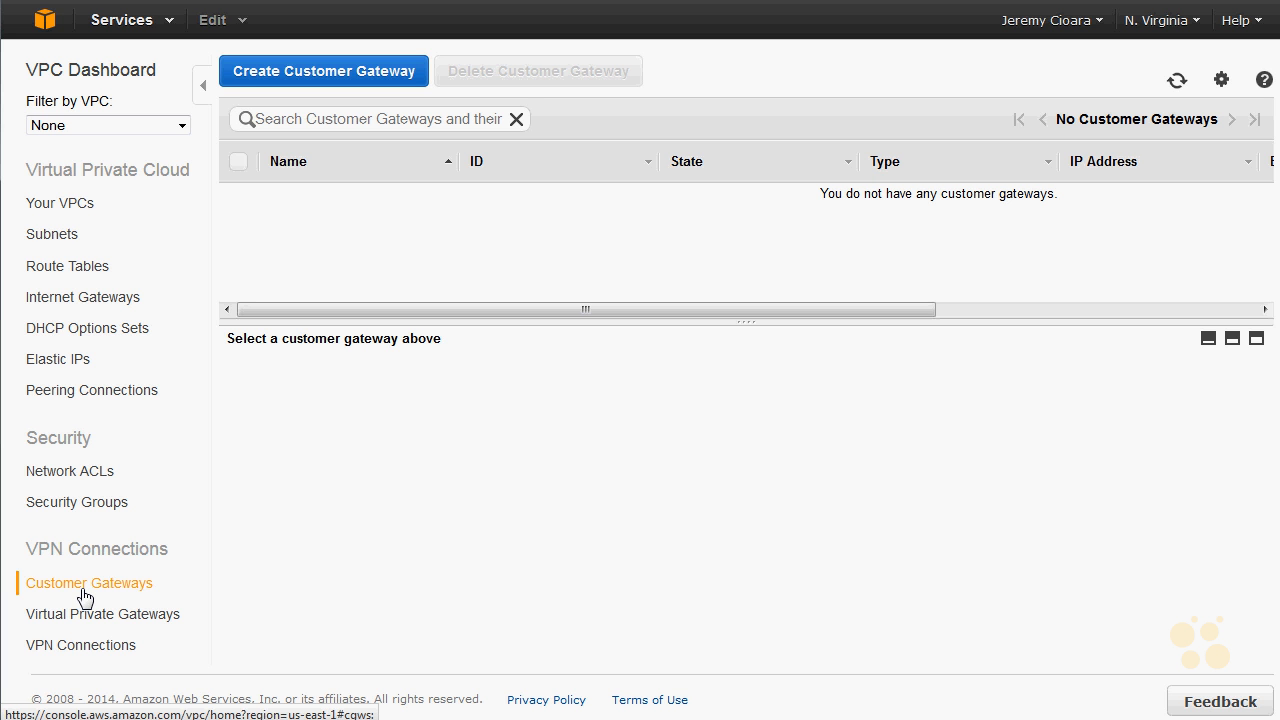
pyautogui.click(264, 72)
pyautogui.click(588, 307)
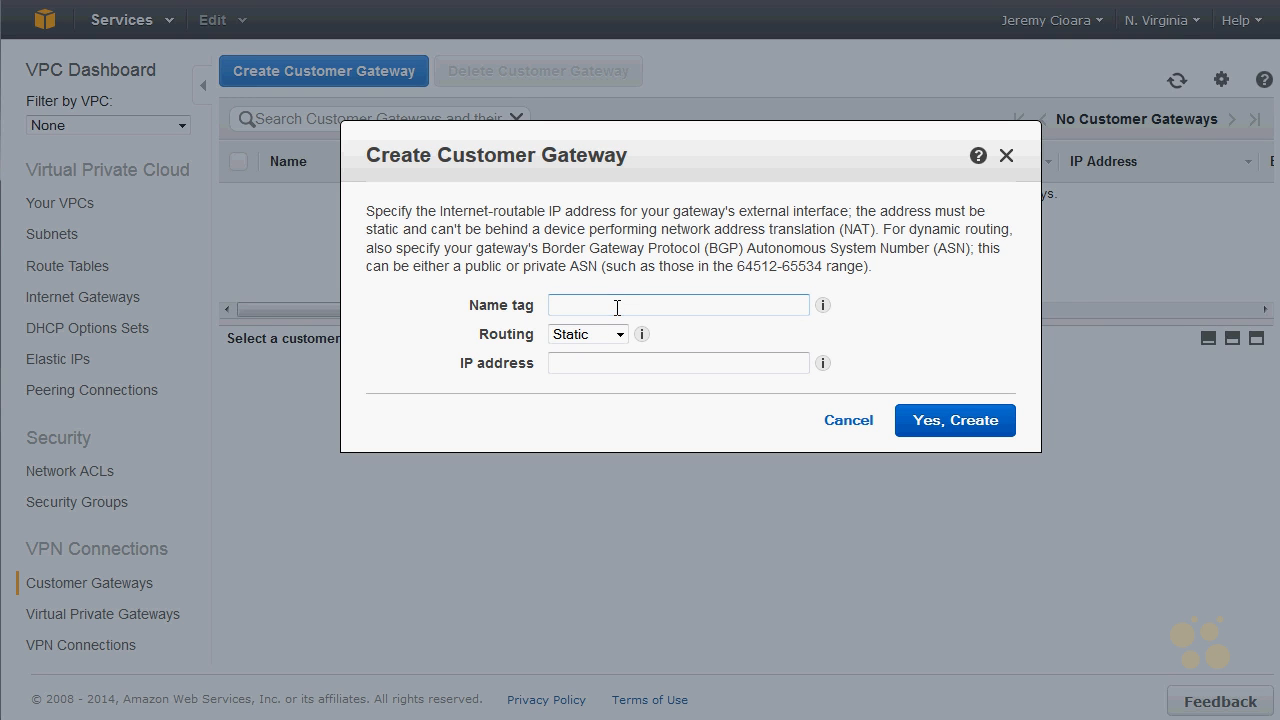
pyautogui.write('MyHouse')
pyautogui.hotkey('ctrl', 't')
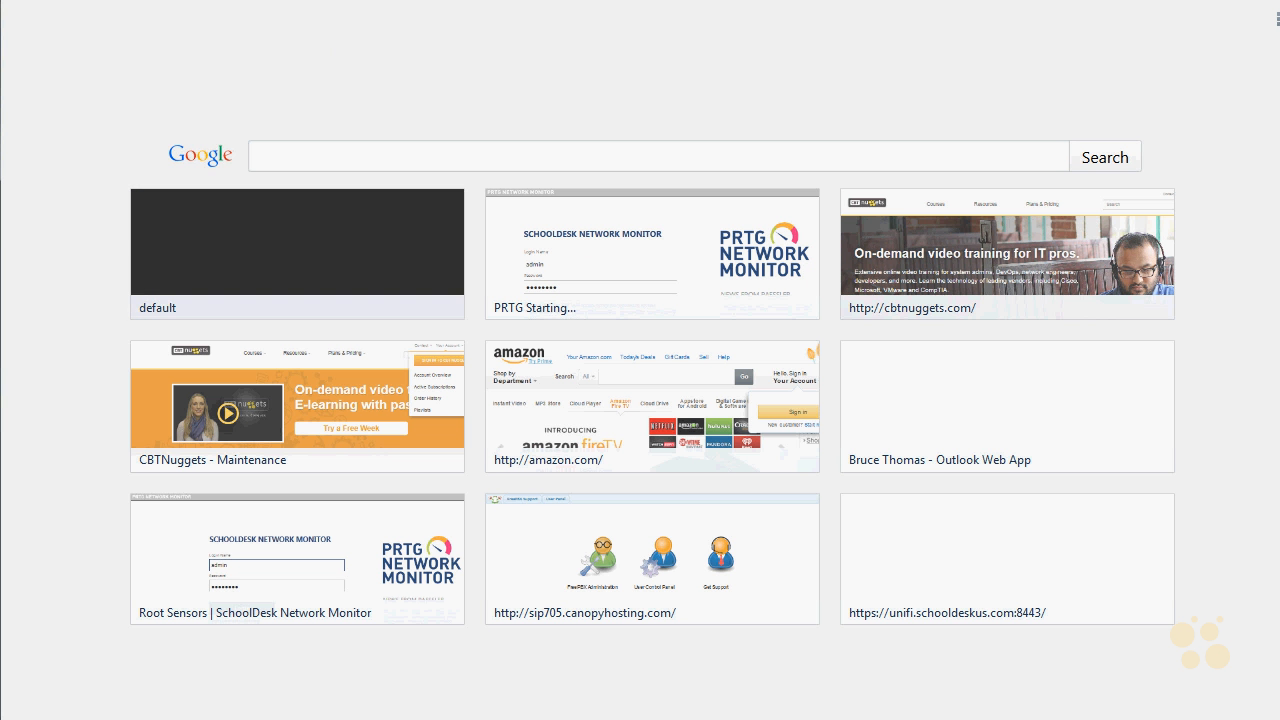
# Load the router's web interface at 172.30.100.1
pyautogui.write('172.1')
pyautogui.press('BackSpace')
pyautogui.write('30.100.1')
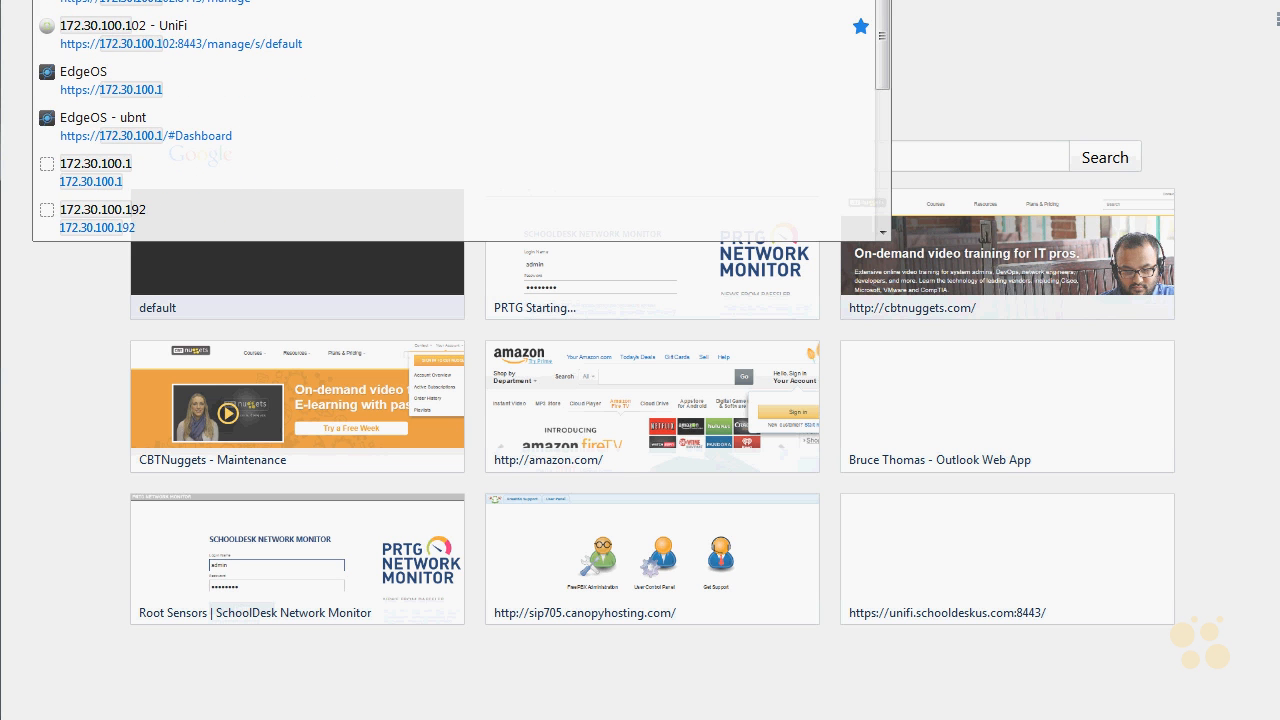
pyautogui.press('Return')
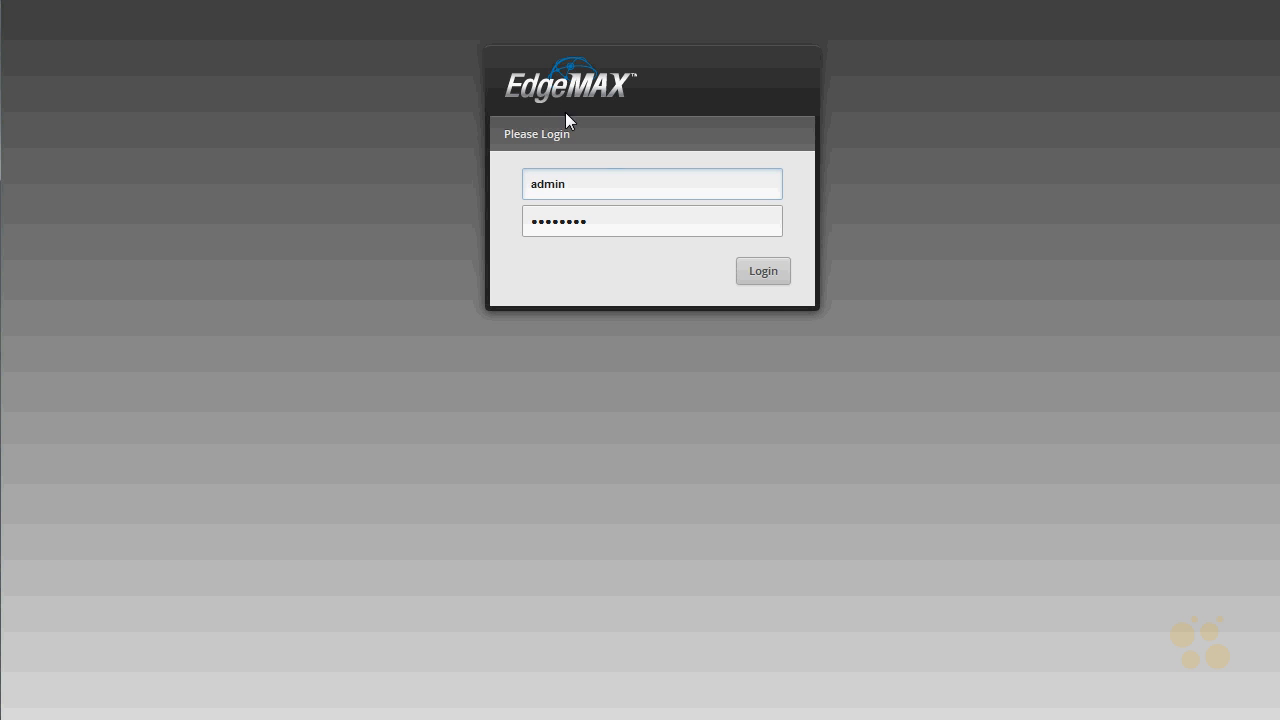
pyautogui.click(768, 280)
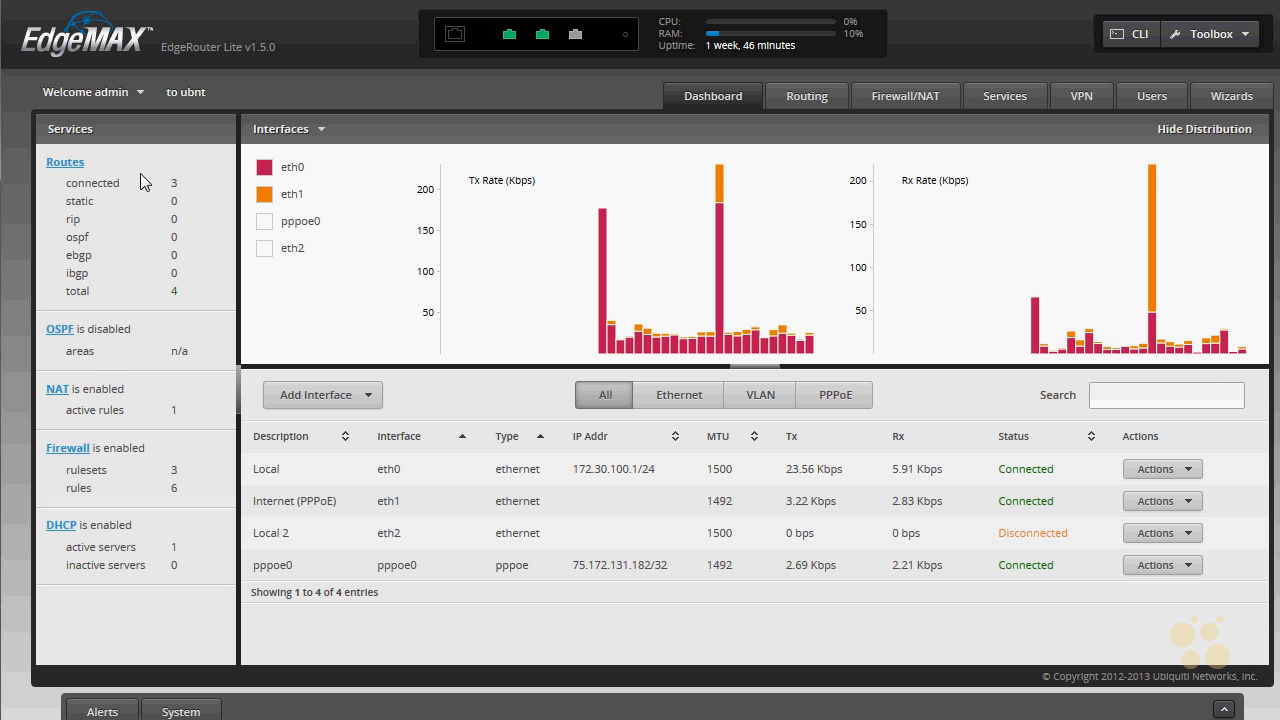
pyautogui.doubleClick(189, 47)
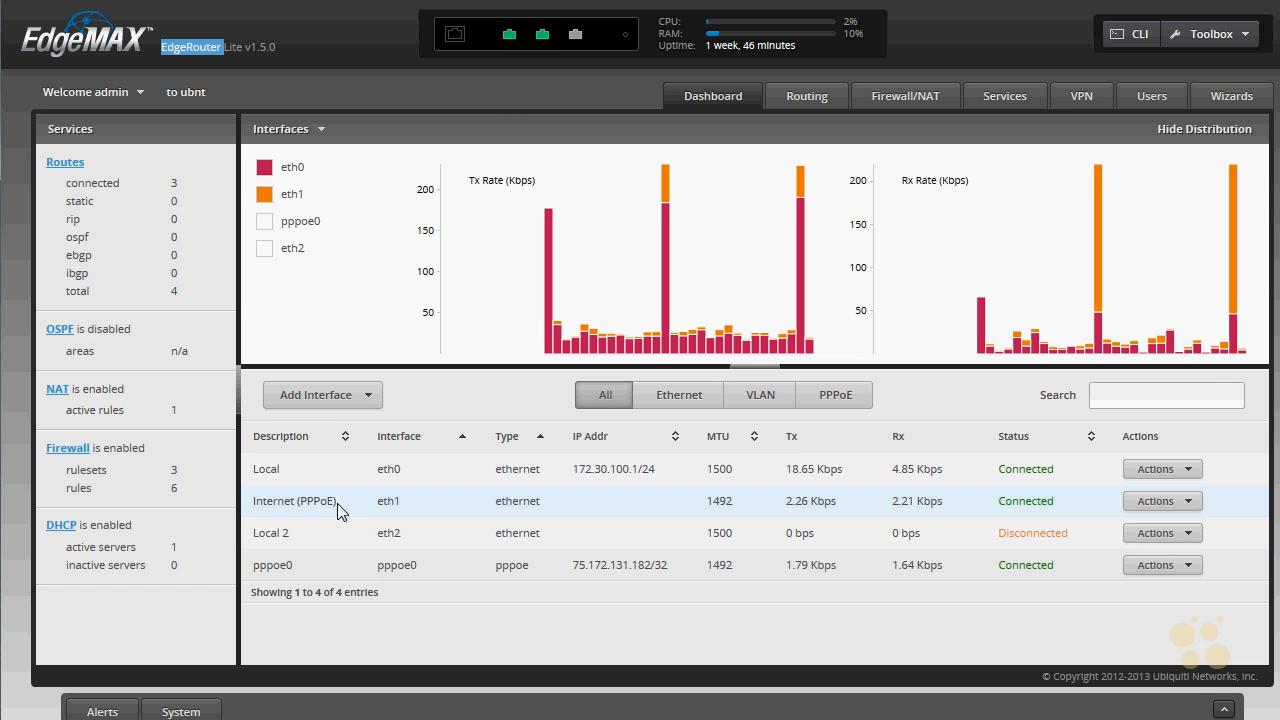
pyautogui.click(648, 565)
pyautogui.moveTo(573, 565); pyautogui.dragTo(651, 562)
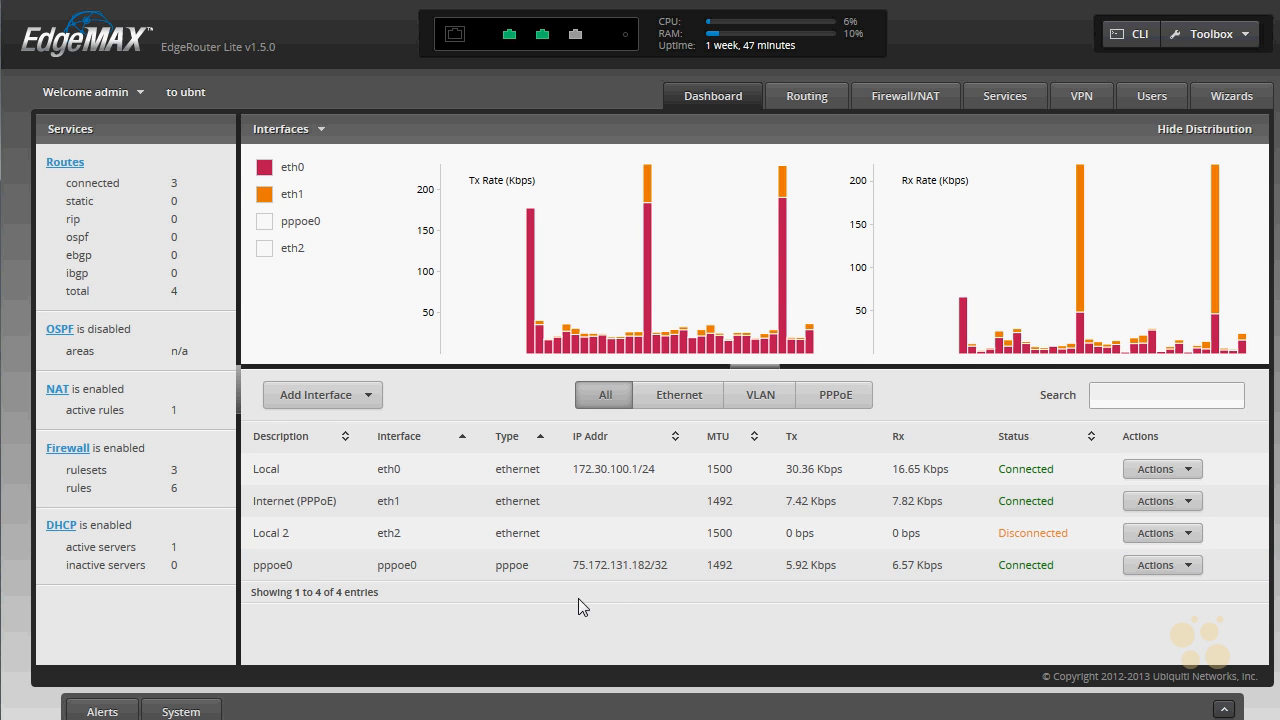
pyautogui.moveTo(576, 565); pyautogui.dragTo(651, 570)
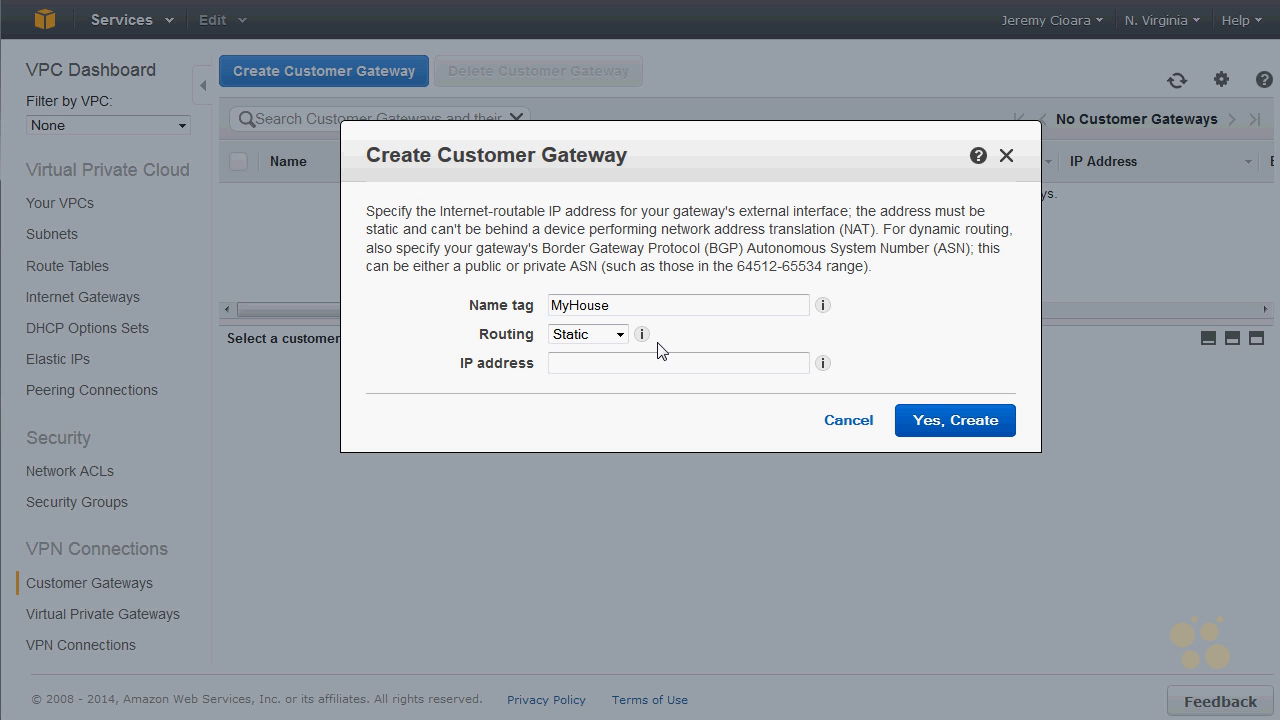
pyautogui.click(655, 357)
pyautogui.click(700, 408)
pyautogui.click(582, 368)
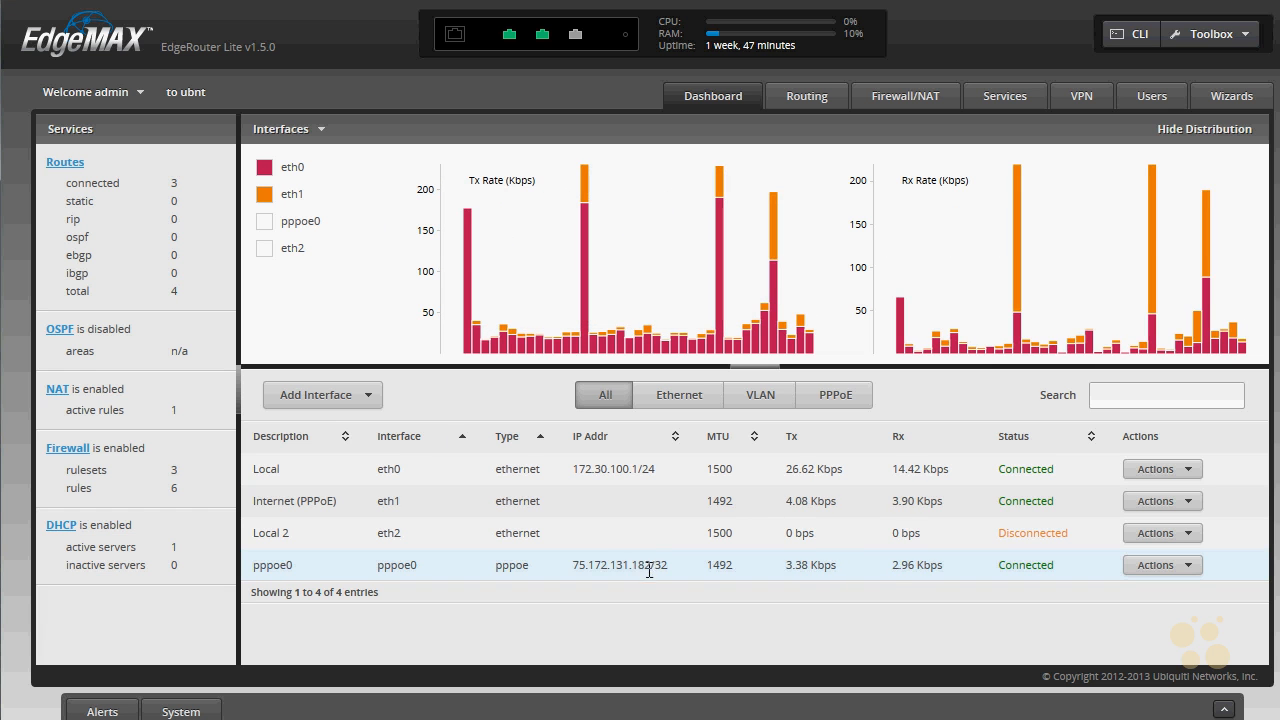
pyautogui.doubleClick(647, 567)
pyautogui.hotkey('ctrl', 'c')
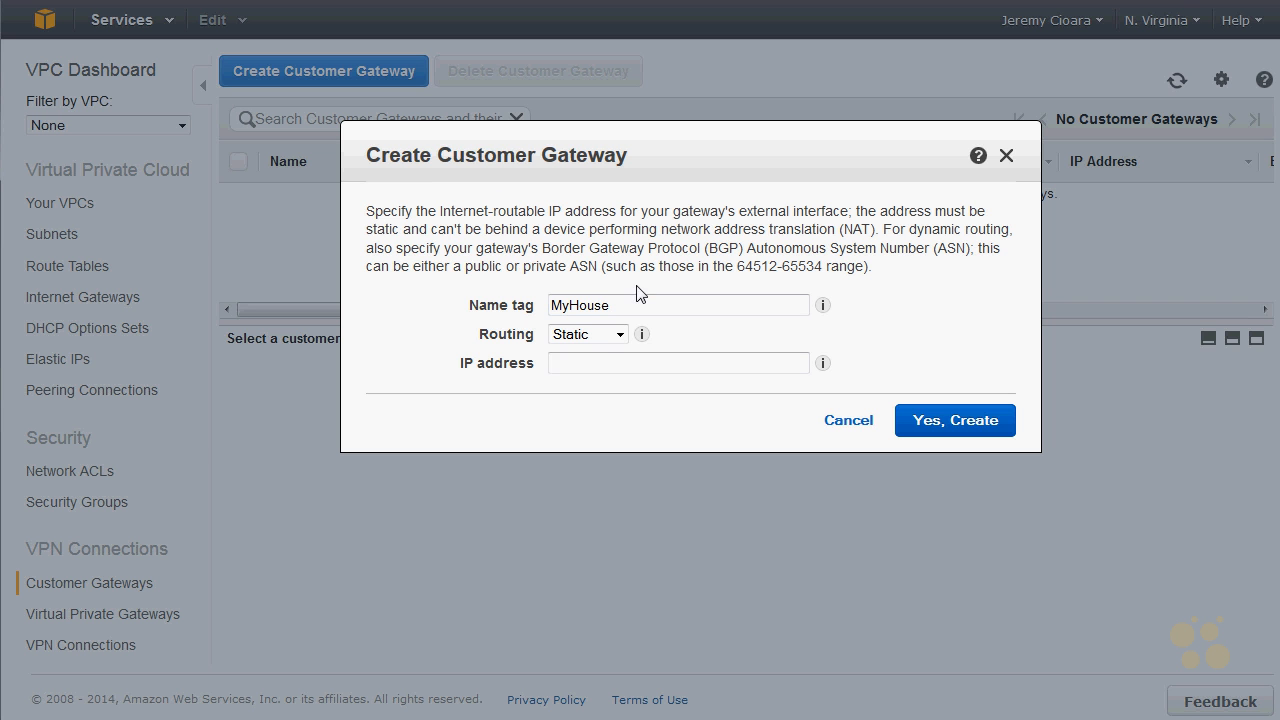
pyautogui.click(595, 337)
pyautogui.click(702, 364)
pyautogui.hotkey('ctrl', 'v')
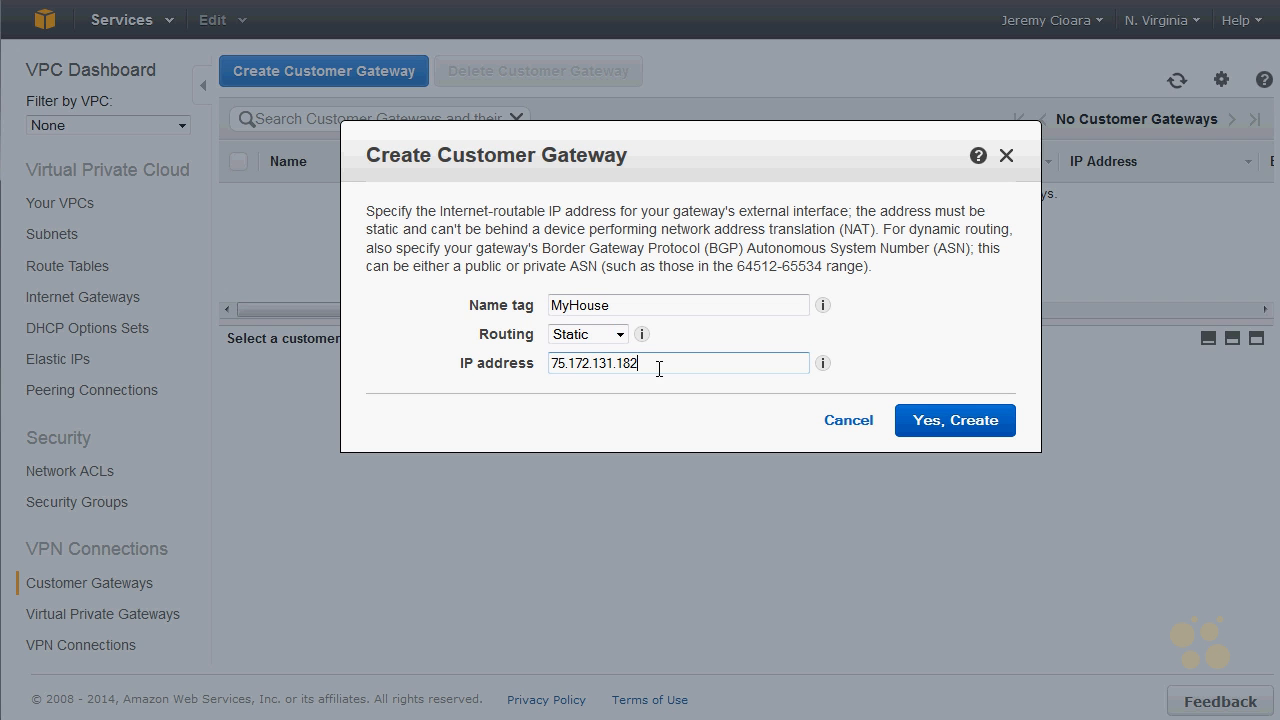
pyautogui.click(943, 419)
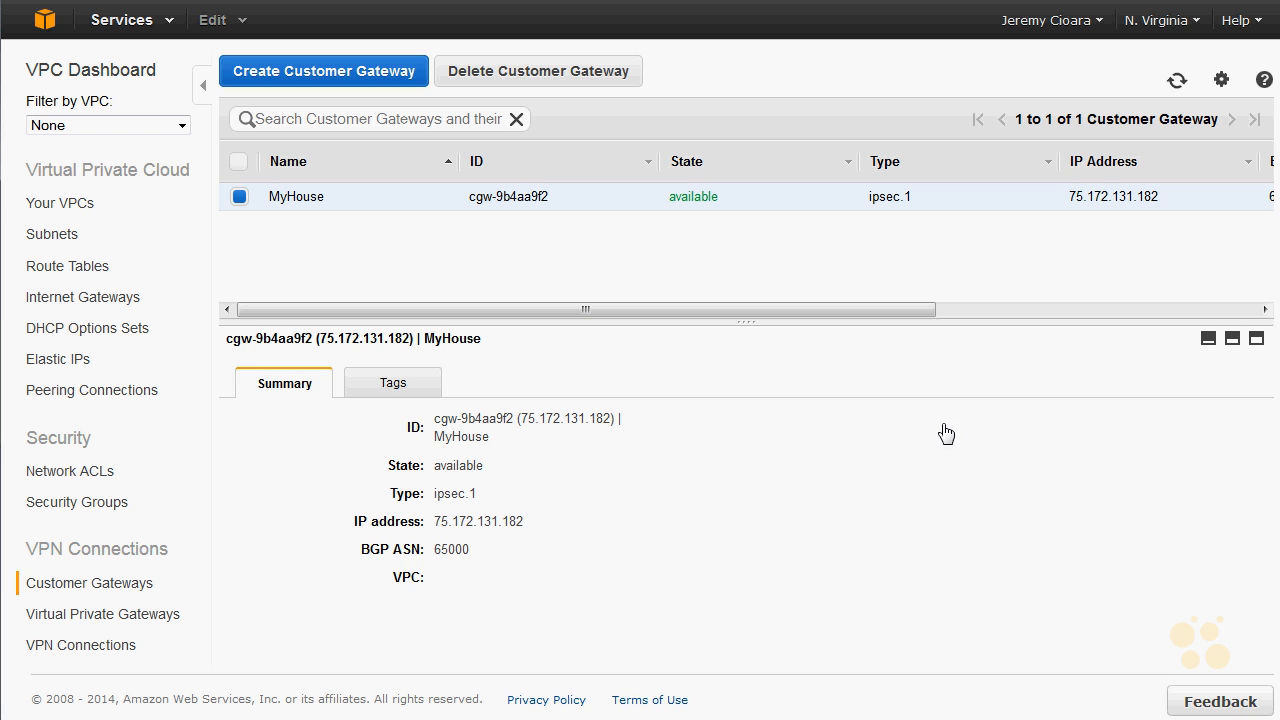
pyautogui.click(139, 627)
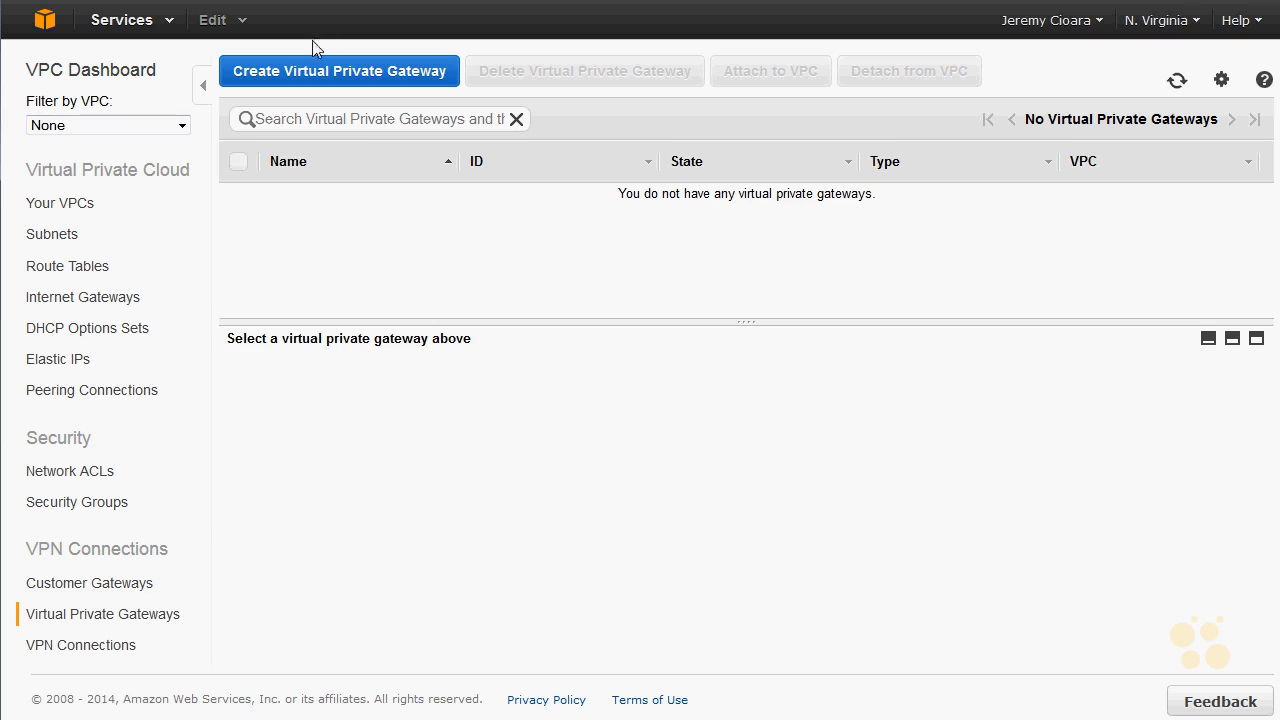
# Create a new virtual private gateway named AWSHouse
pyautogui.click(118, 586)
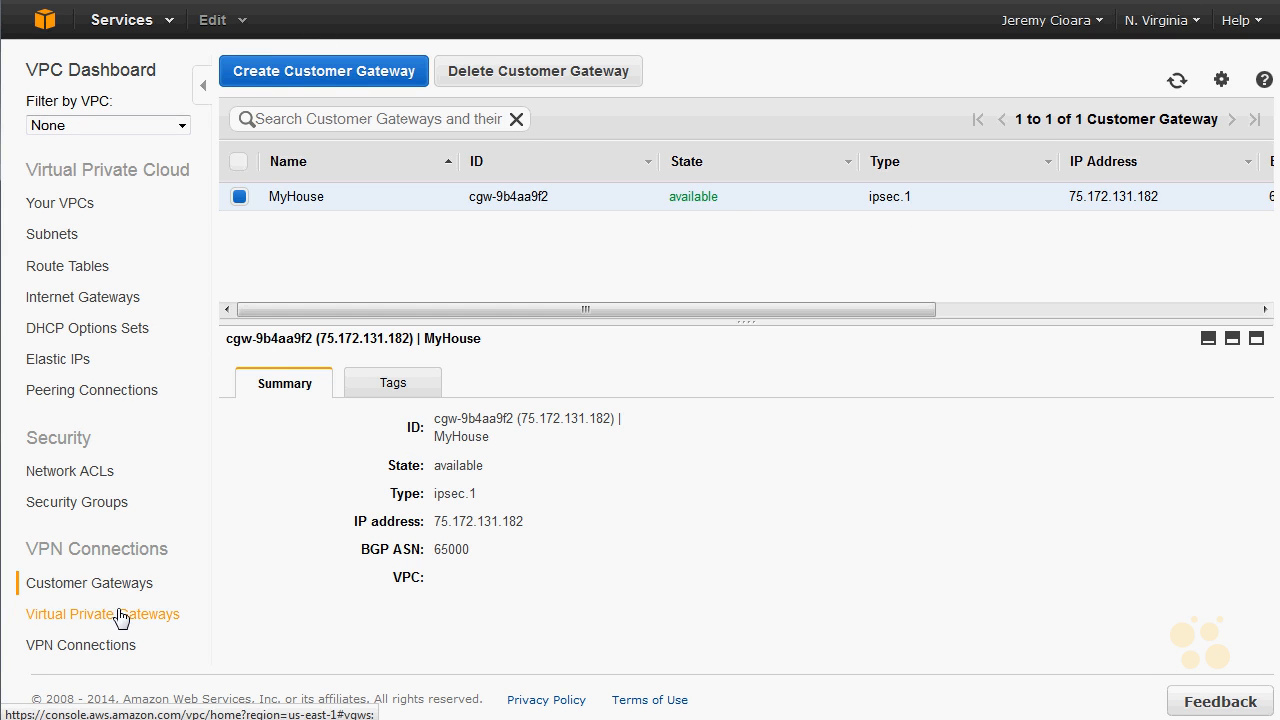
pyautogui.click(116, 616)
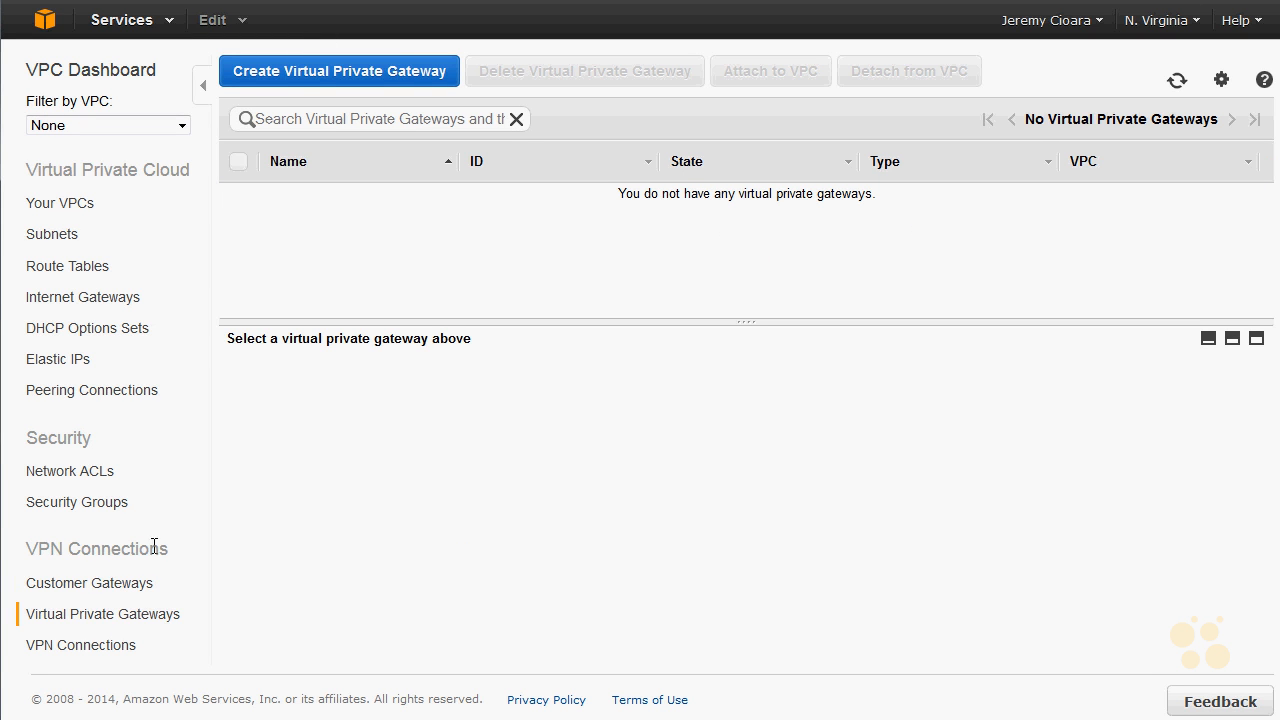
pyautogui.click(305, 73)
pyautogui.click(650, 240)
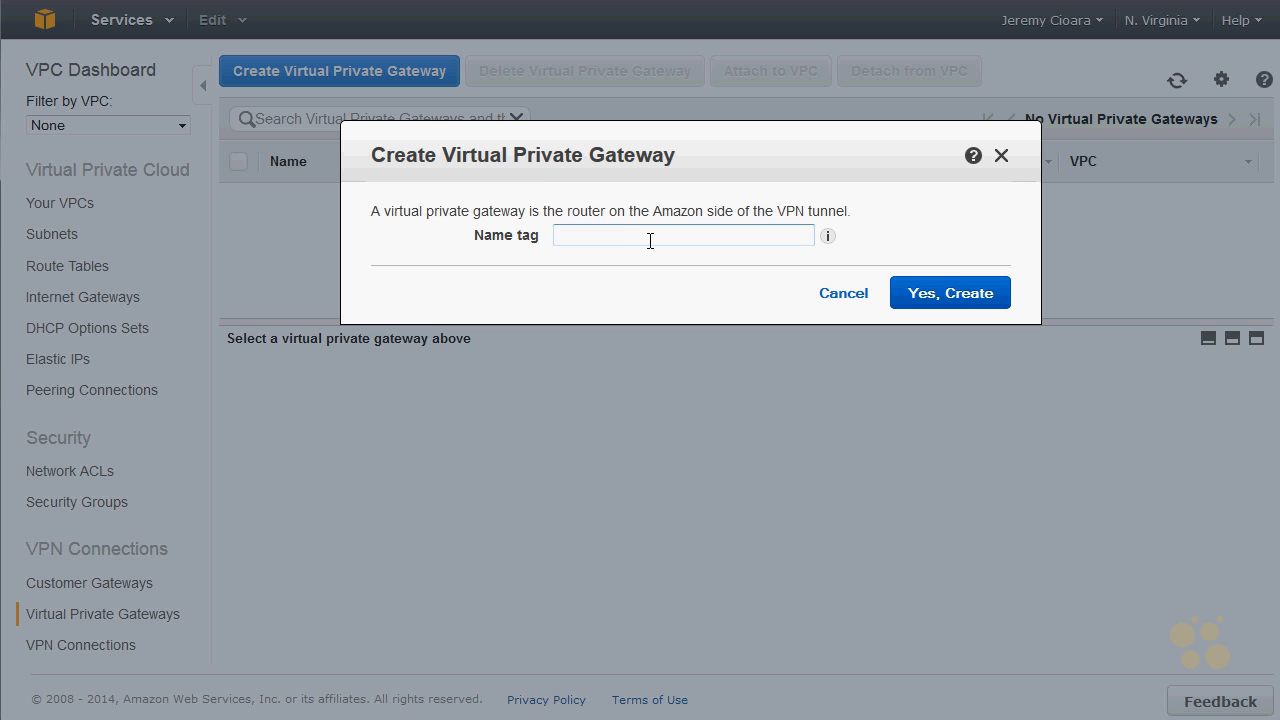
pyautogui.write('AWSHouse')
pyautogui.click(994, 295)
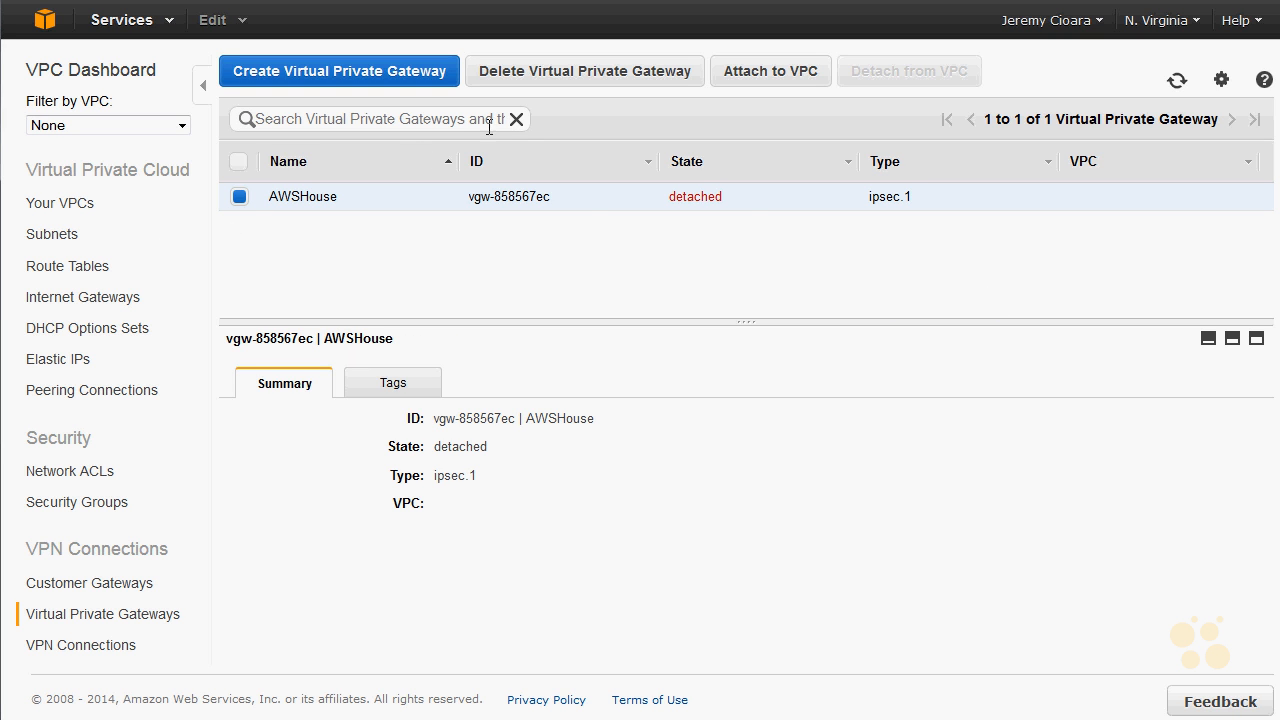
# Attach the detached AWSHouse gateway to the AWSWorld VPC
pyautogui.doubleClick(709, 197)
pyautogui.click(768, 70)
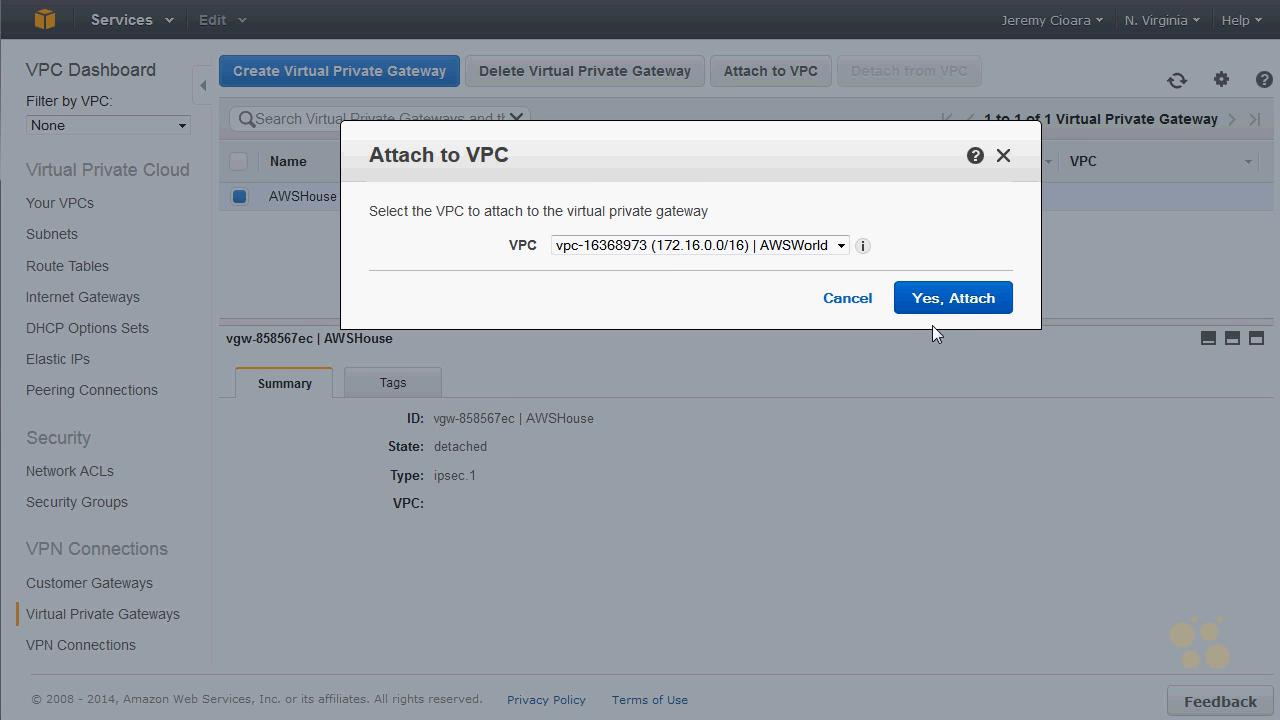
pyautogui.click(947, 306)
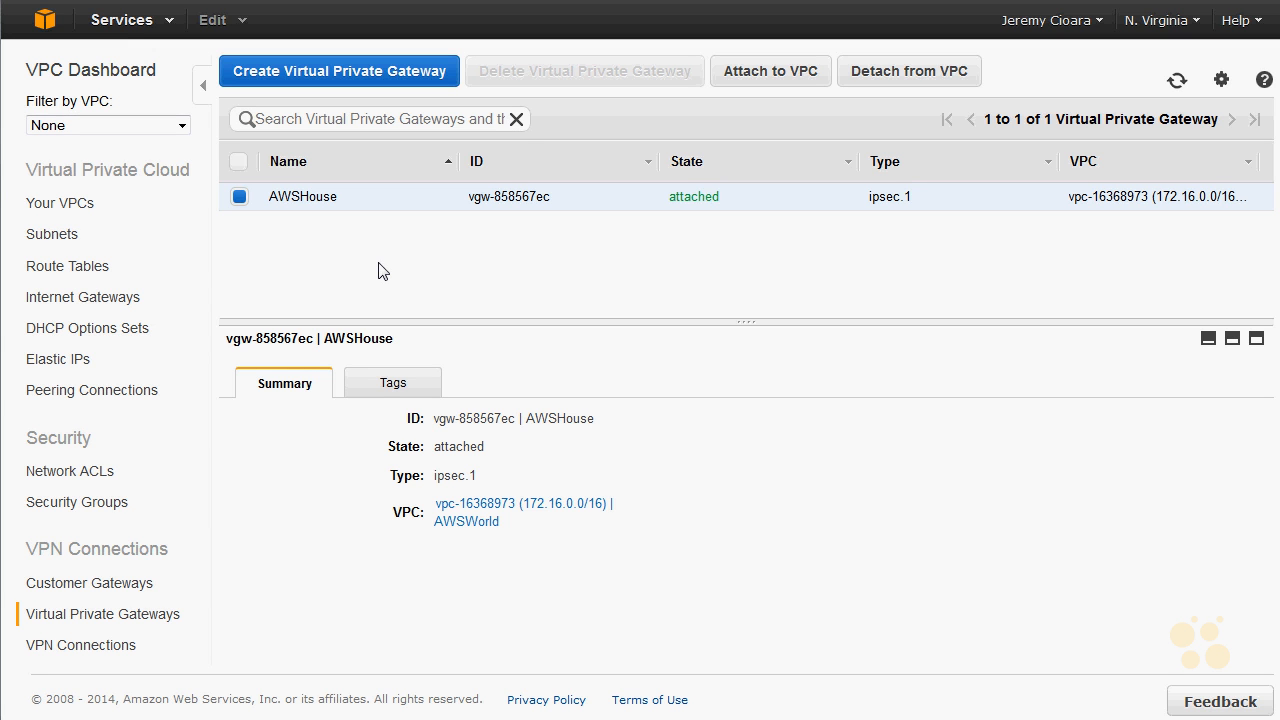
# Start a VPN connection named MyHouseVPN using the AWSHouse and MyHouse gateways
pyautogui.click(68, 650)
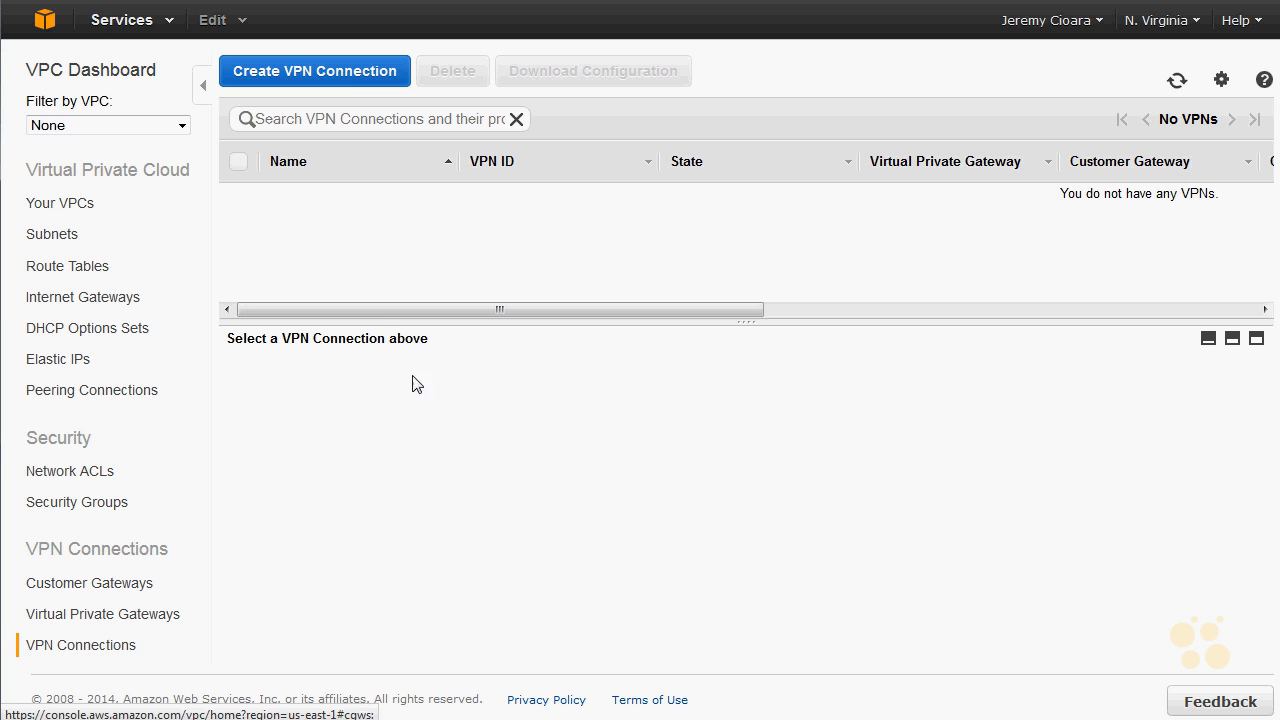
pyautogui.click(347, 84)
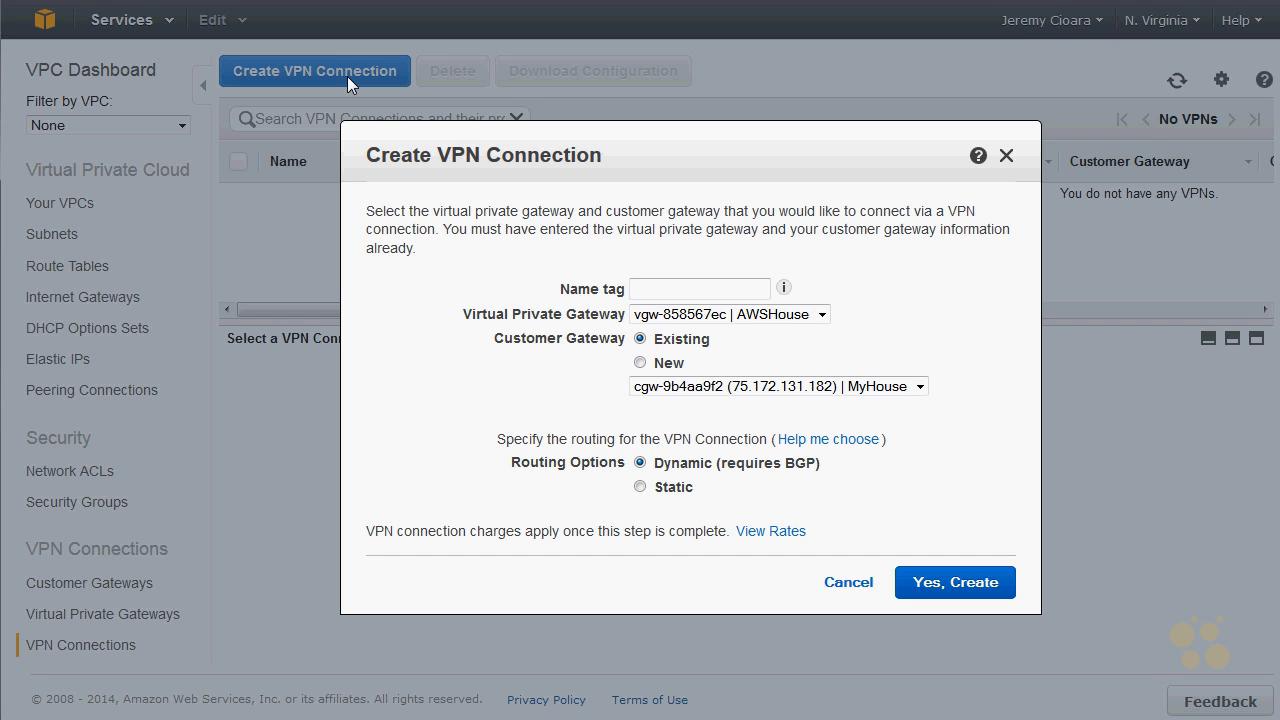
pyautogui.click(692, 287)
pyautogui.write('MyHouseVPN')
pyautogui.click(715, 315)
pyautogui.click(735, 316)
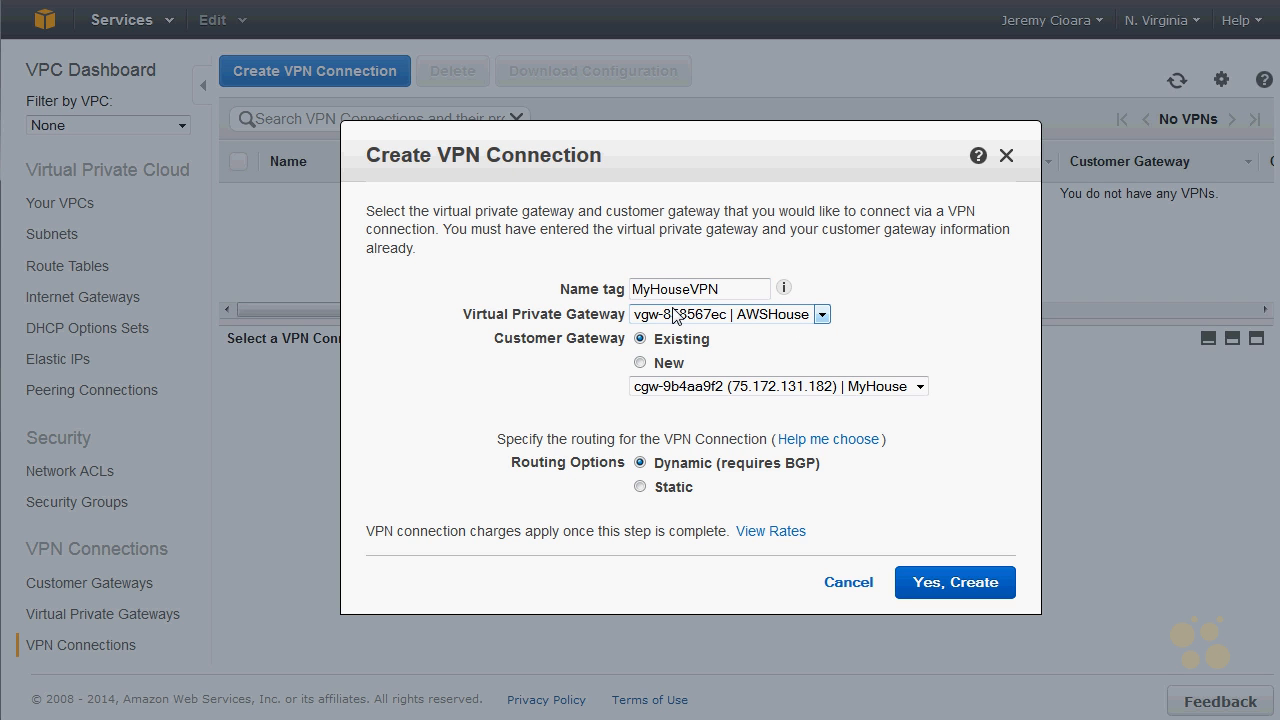
pyautogui.click(595, 337)
# Choose static routing with prefix 172.30.100.0/24 and create the connection
pyautogui.click(660, 488)
pyautogui.click(749, 516)
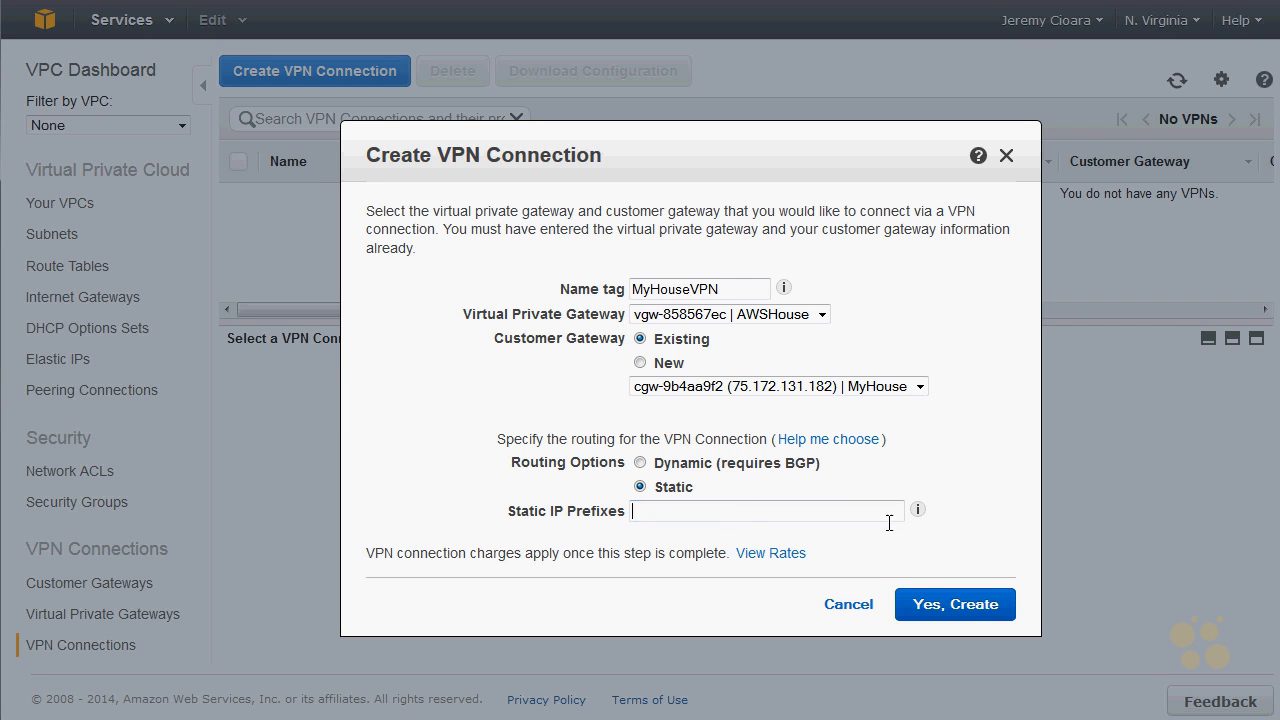
pyautogui.click(762, 510)
pyautogui.write('172.30.100.0/24')
pyautogui.click(944, 609)
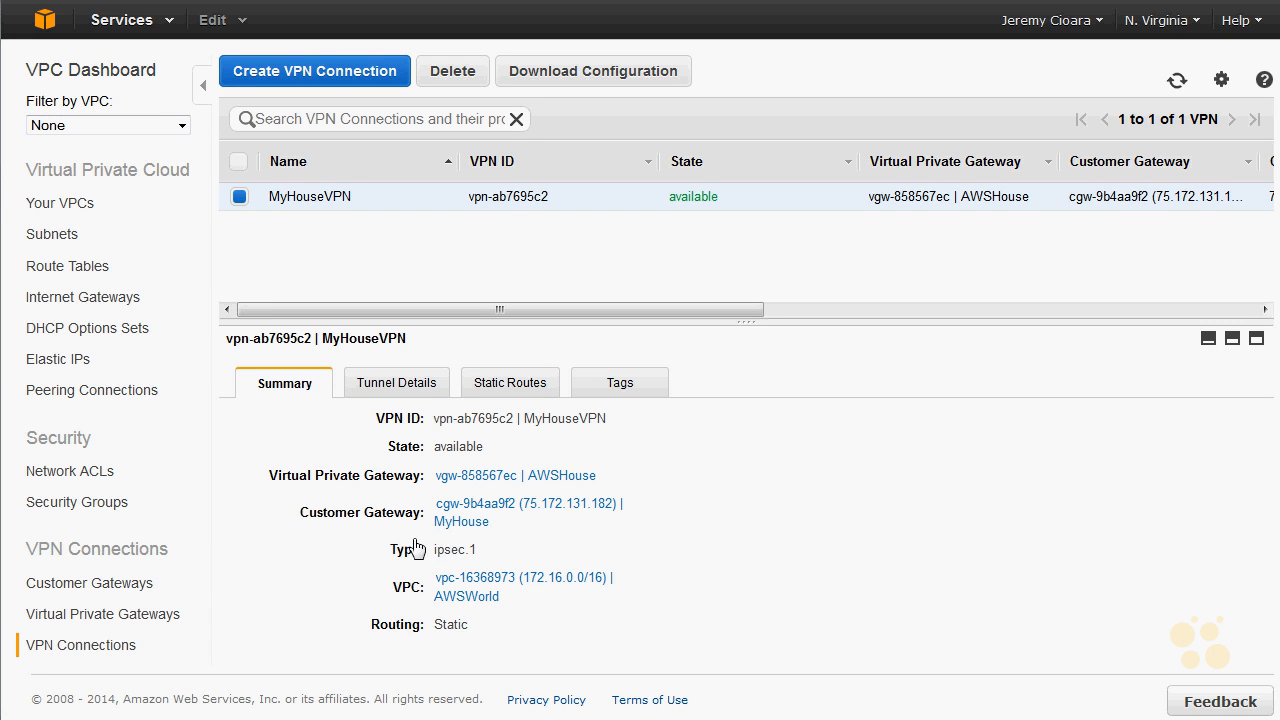
# Confirm both MyHouseVPN tunnels are DOWN and the static route pending, then request its configuration
pyautogui.doubleClick(404, 340)
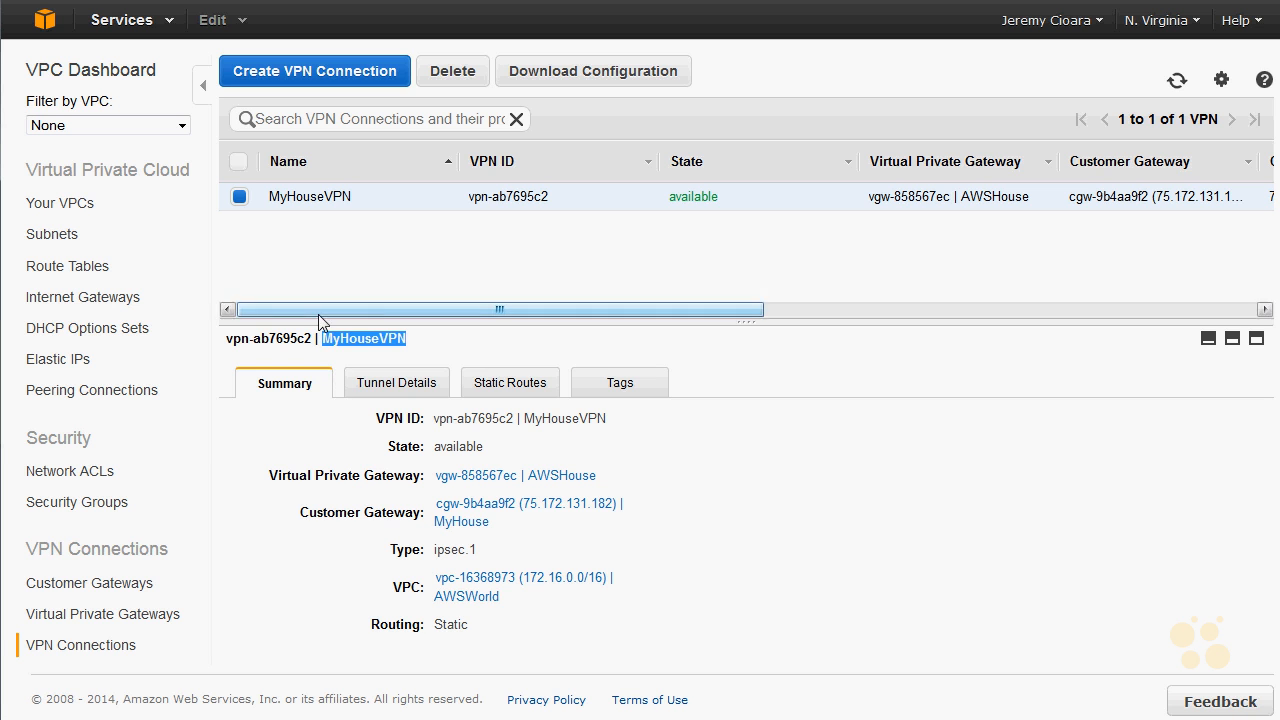
pyautogui.click(412, 396)
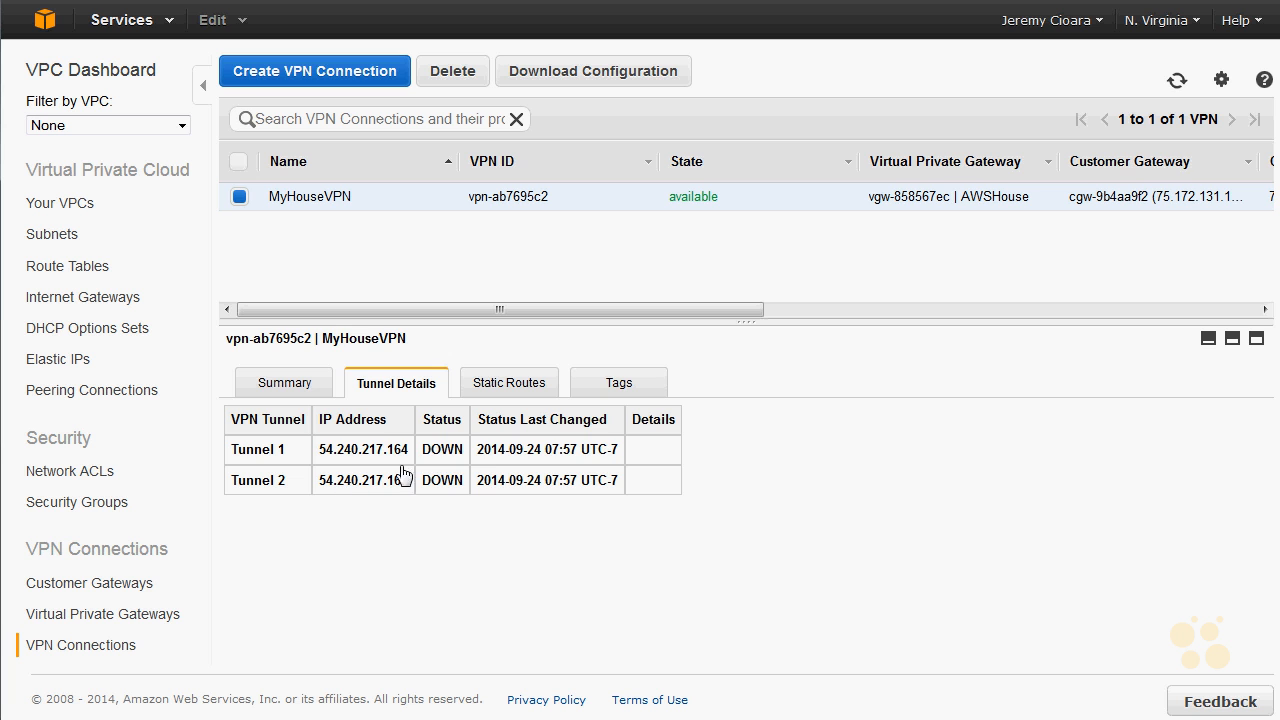
pyautogui.doubleClick(446, 452)
pyautogui.doubleClick(442, 481)
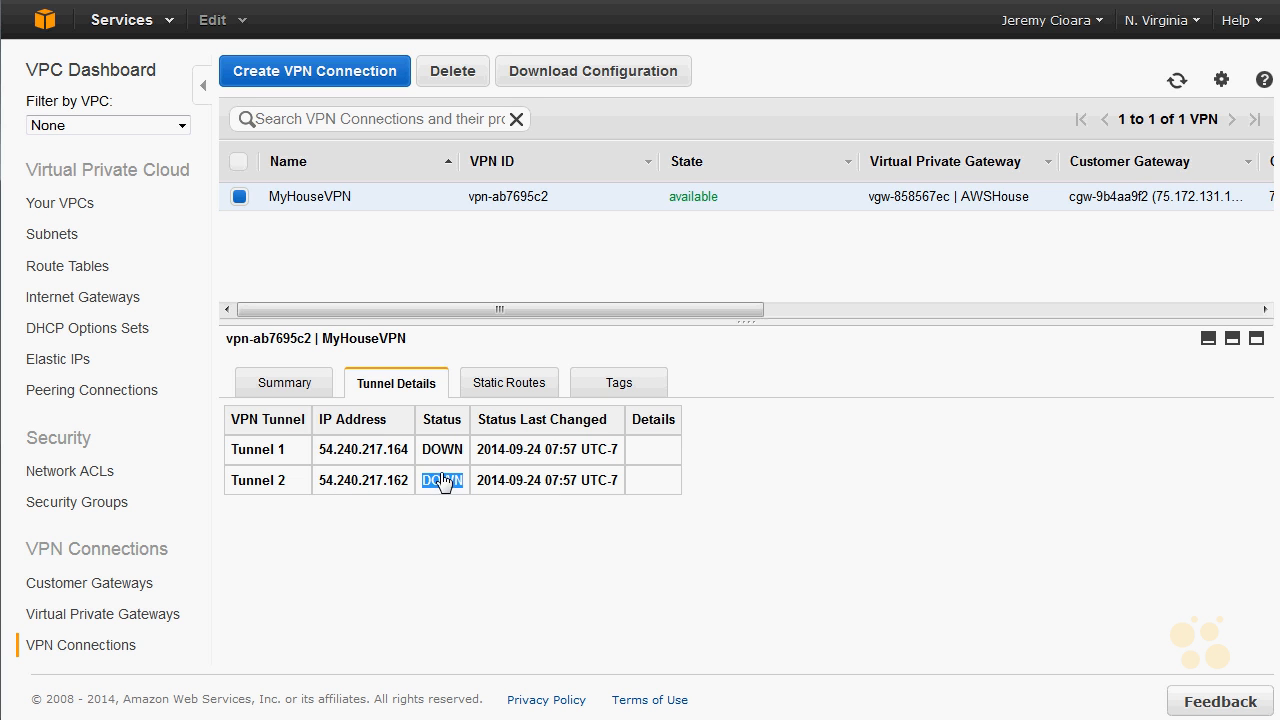
pyautogui.doubleClick(442, 451)
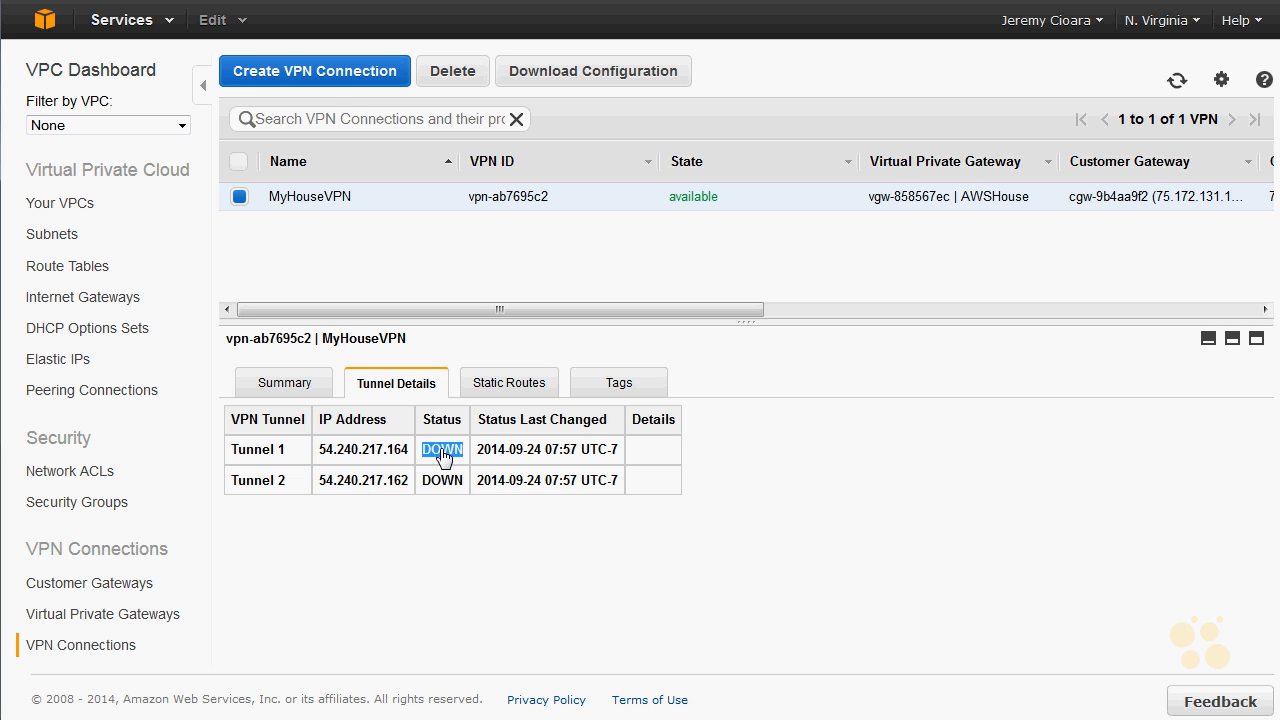
pyautogui.click(470, 392)
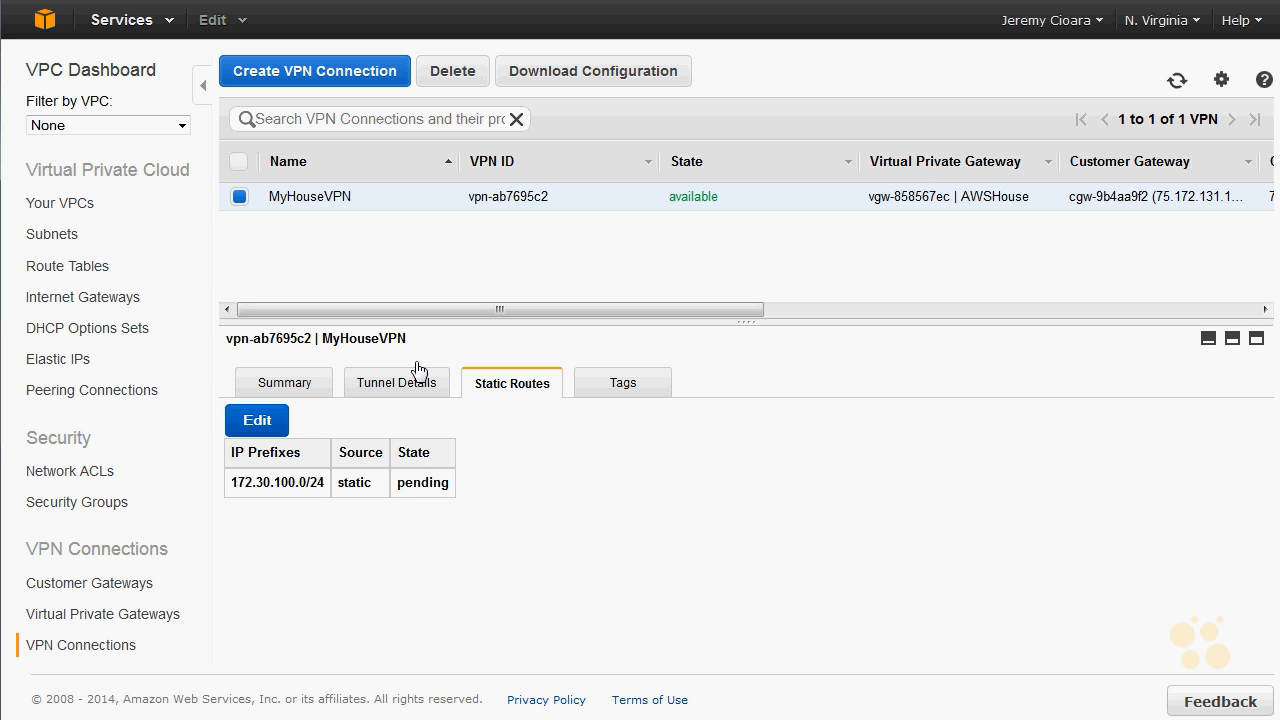
pyautogui.click(326, 383)
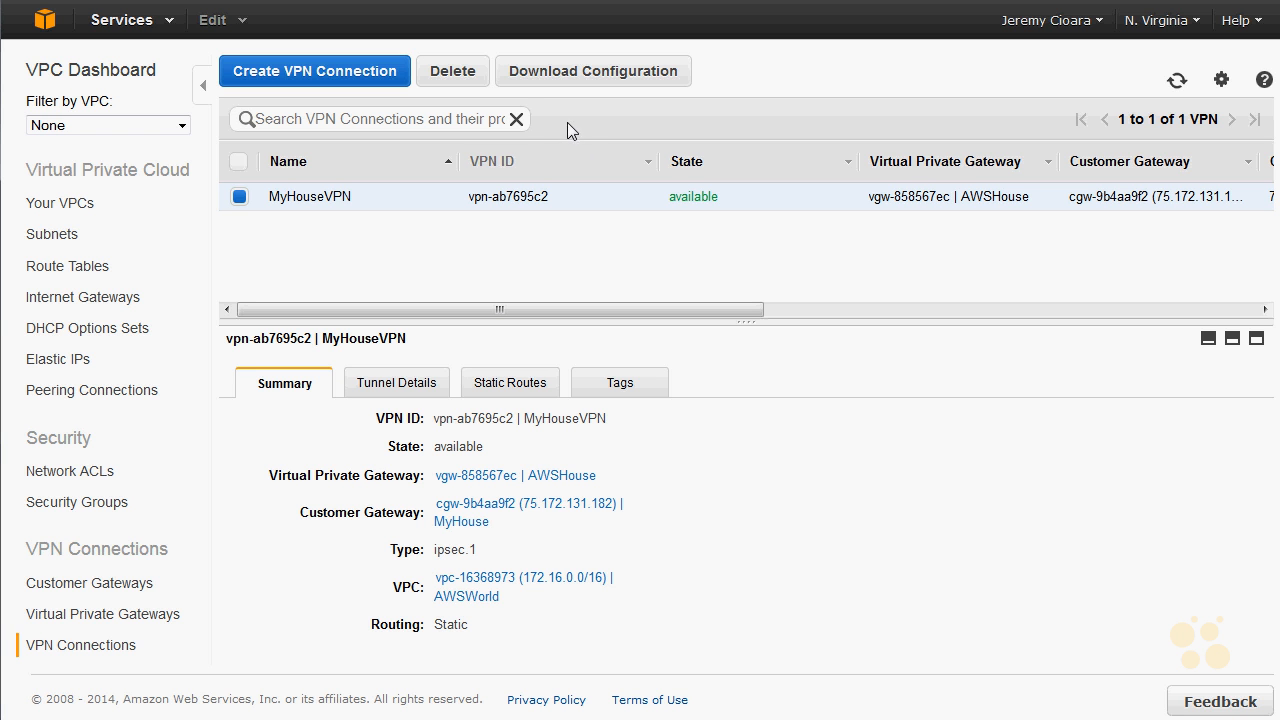
pyautogui.click(586, 68)
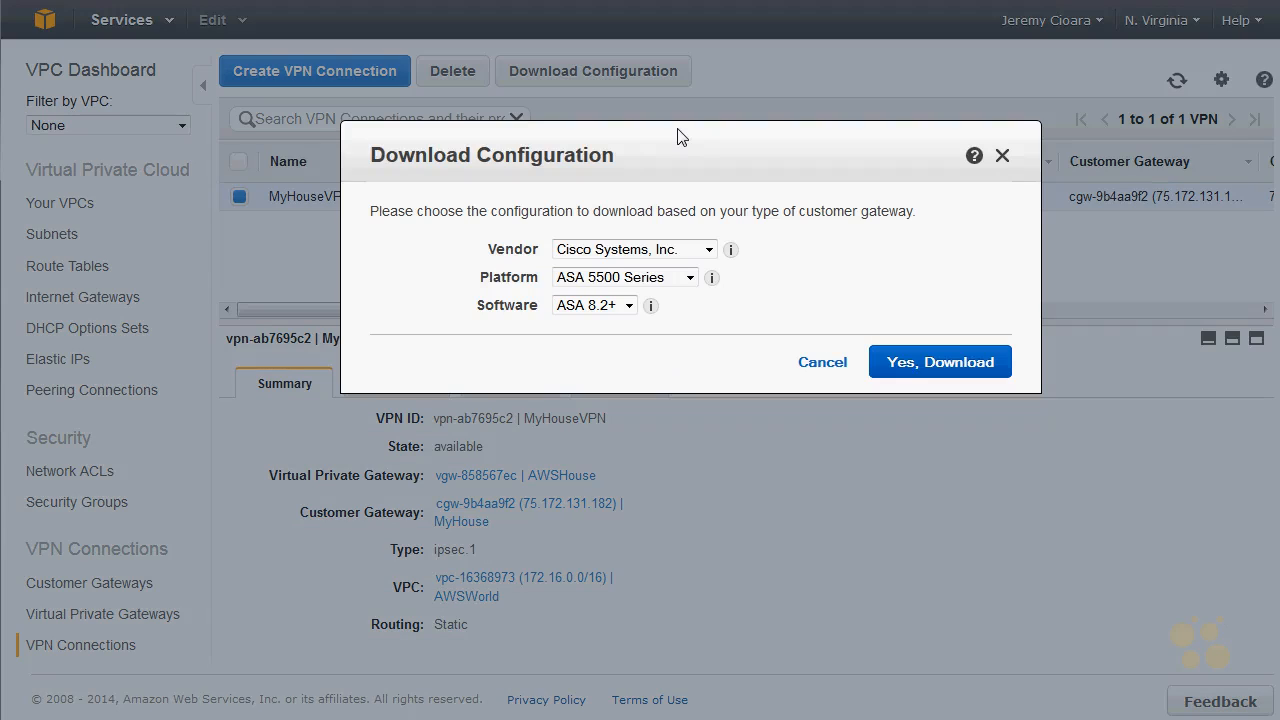
# Select Cisco Systems, ISR Series Routers as the configuration vendor and platform
pyautogui.click(680, 253)
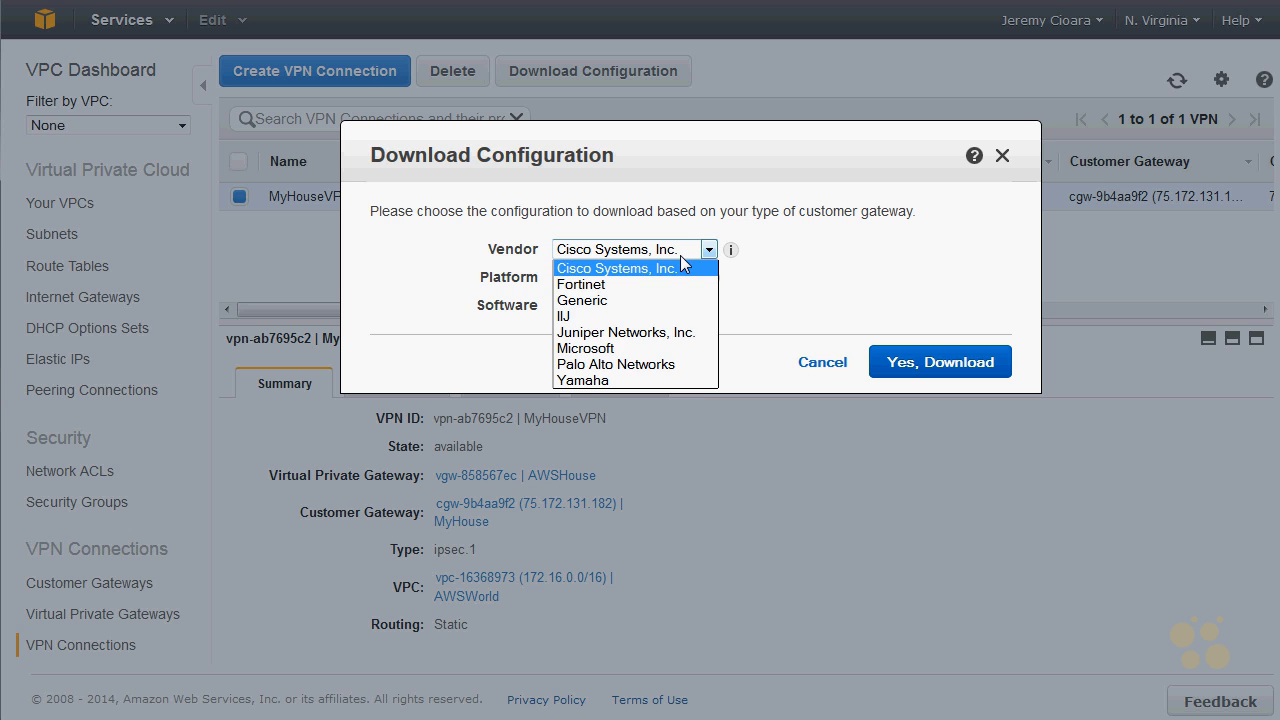
pyautogui.click(648, 269)
pyautogui.click(648, 276)
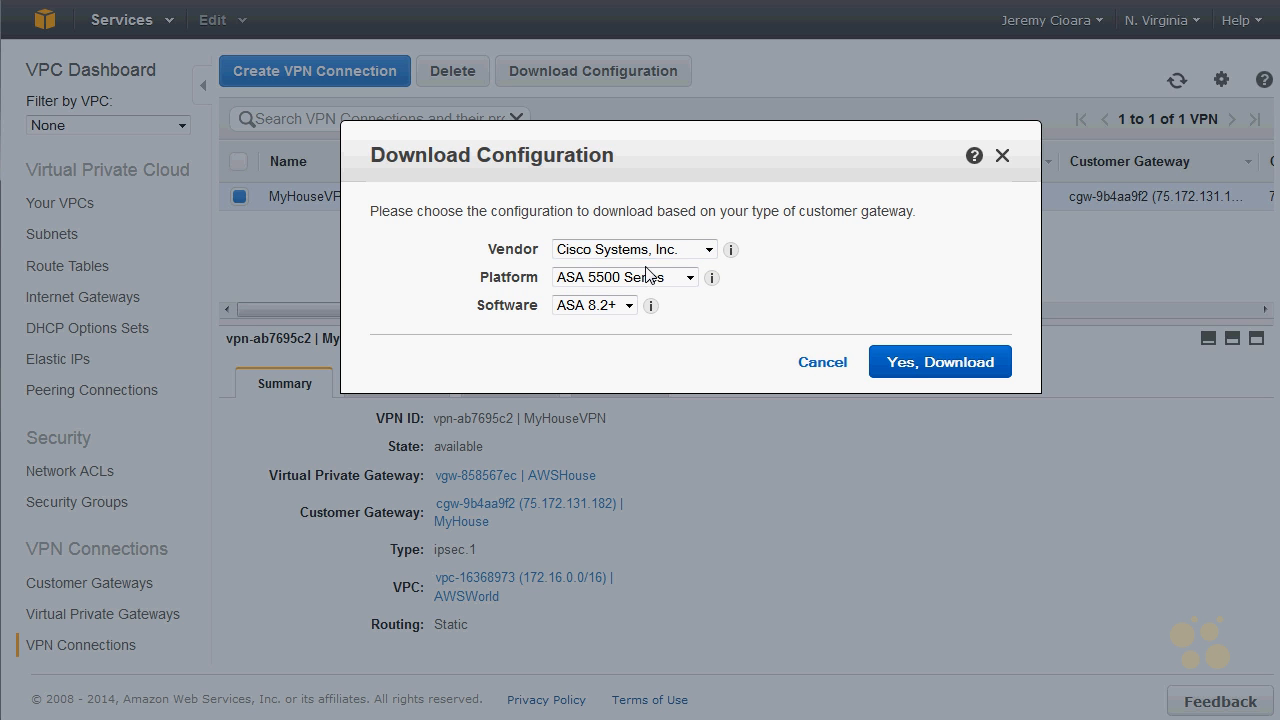
pyautogui.click(633, 287)
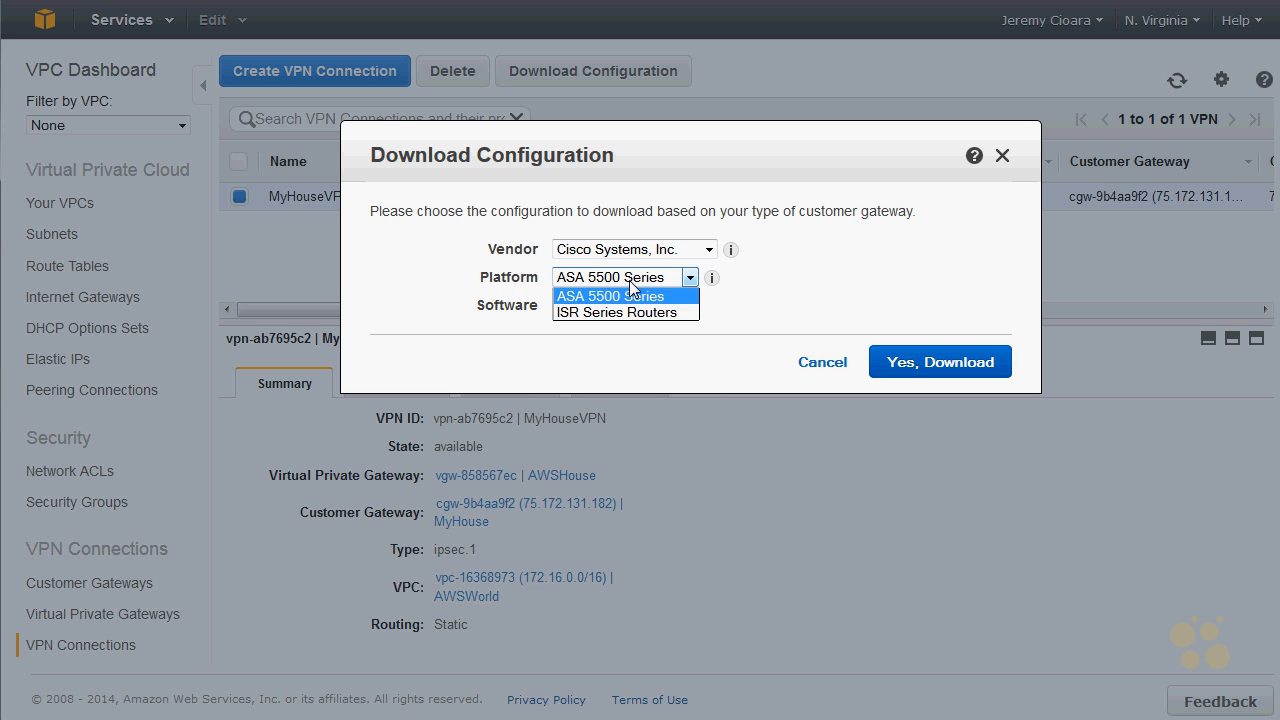
pyautogui.click(590, 313)
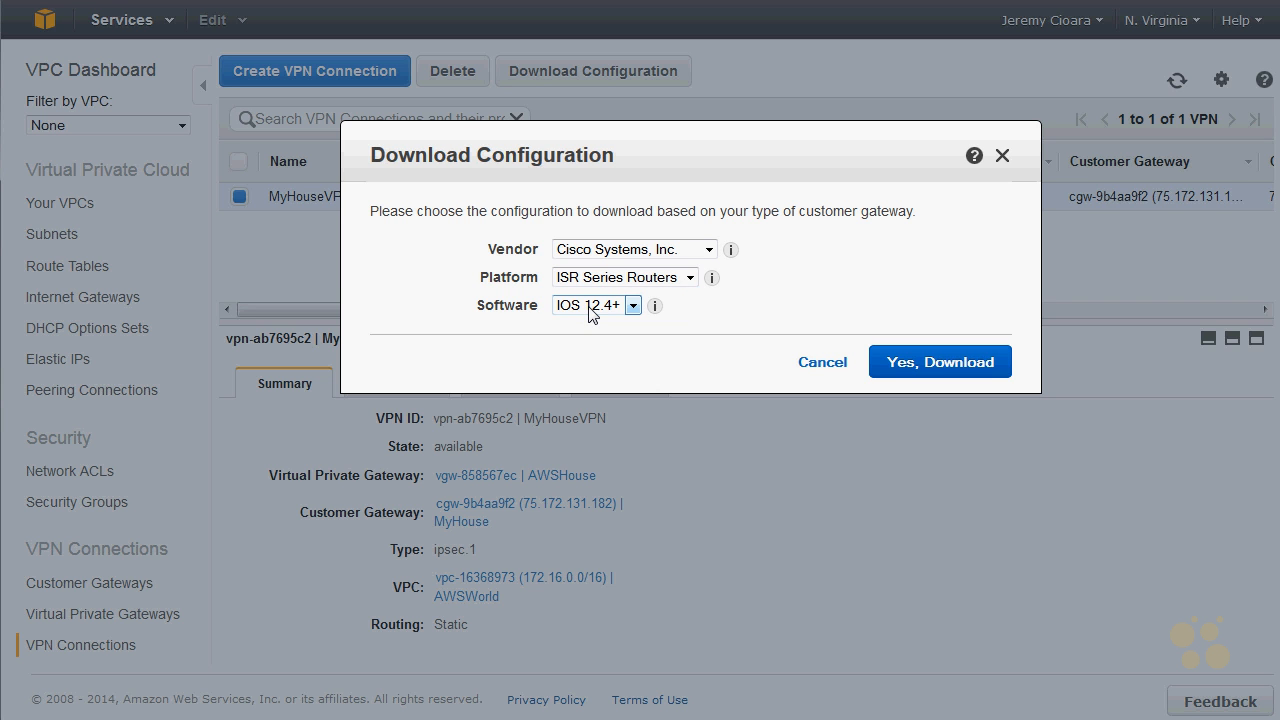
# Download the configuration and open it with Windows WordPad
pyautogui.click(920, 364)
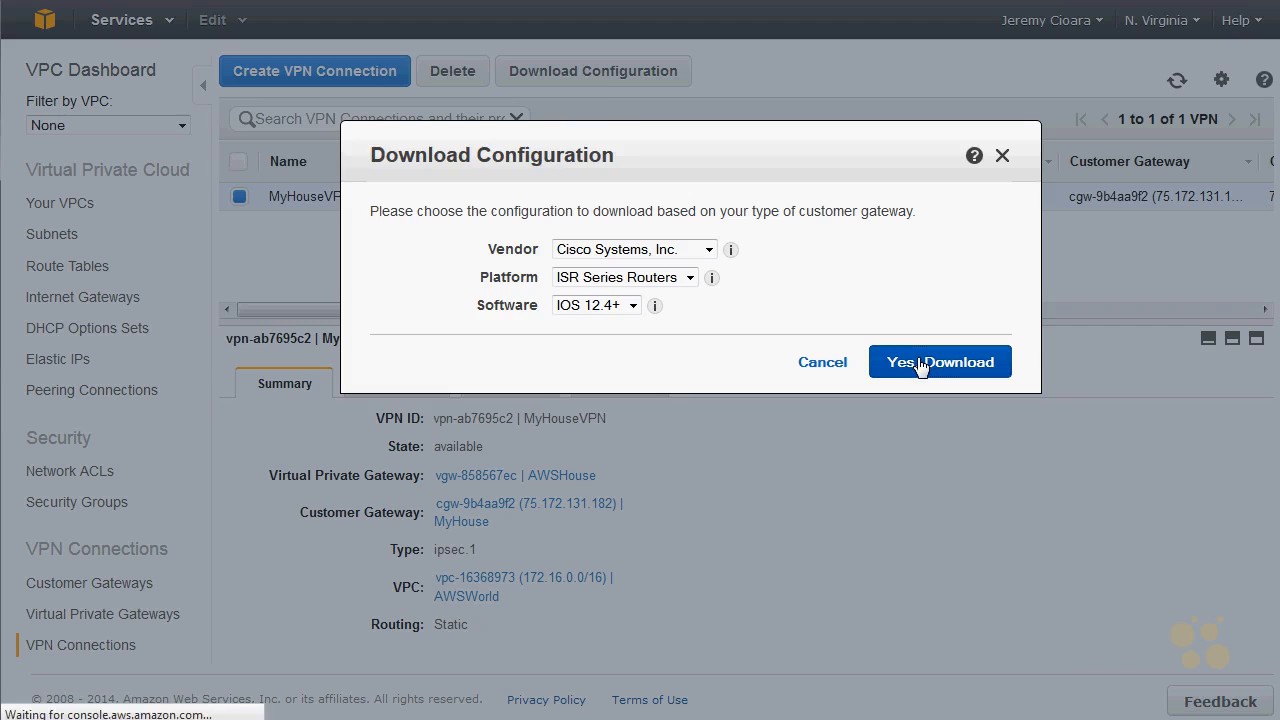
pyautogui.click(357, 244)
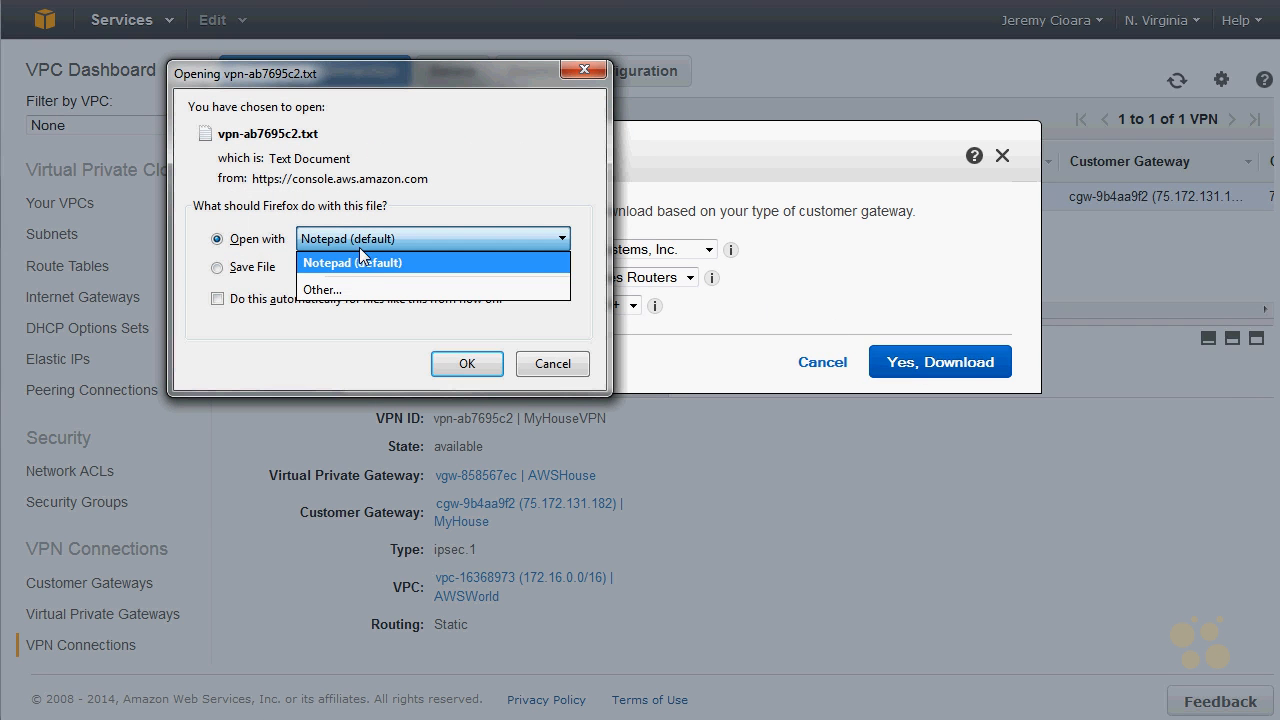
pyautogui.click(352, 287)
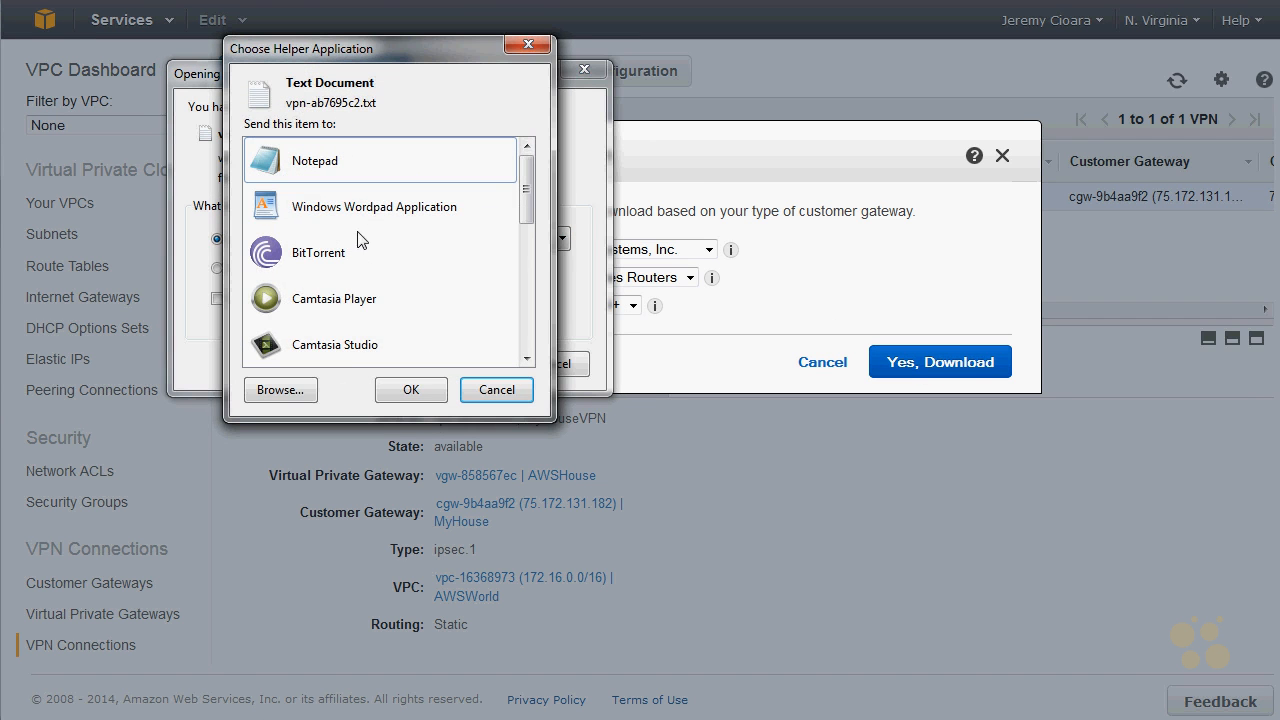
pyautogui.click(378, 207)
pyautogui.click(406, 395)
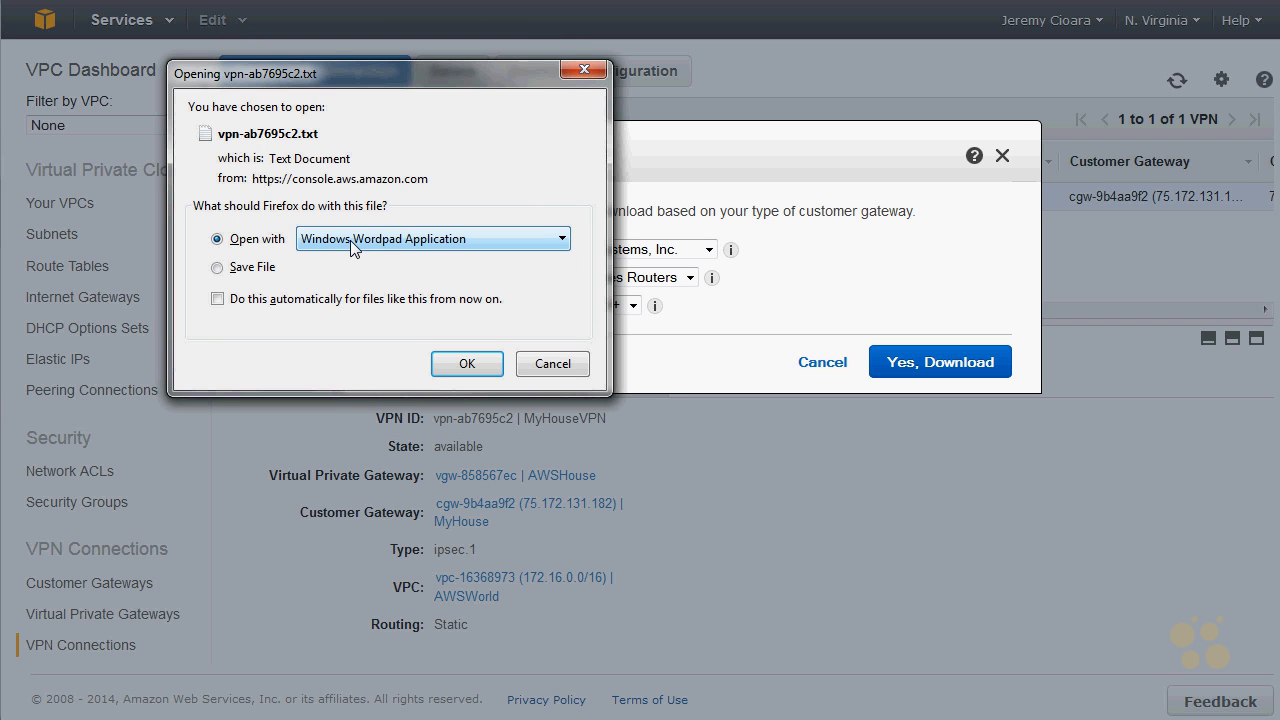
pyautogui.click(465, 374)
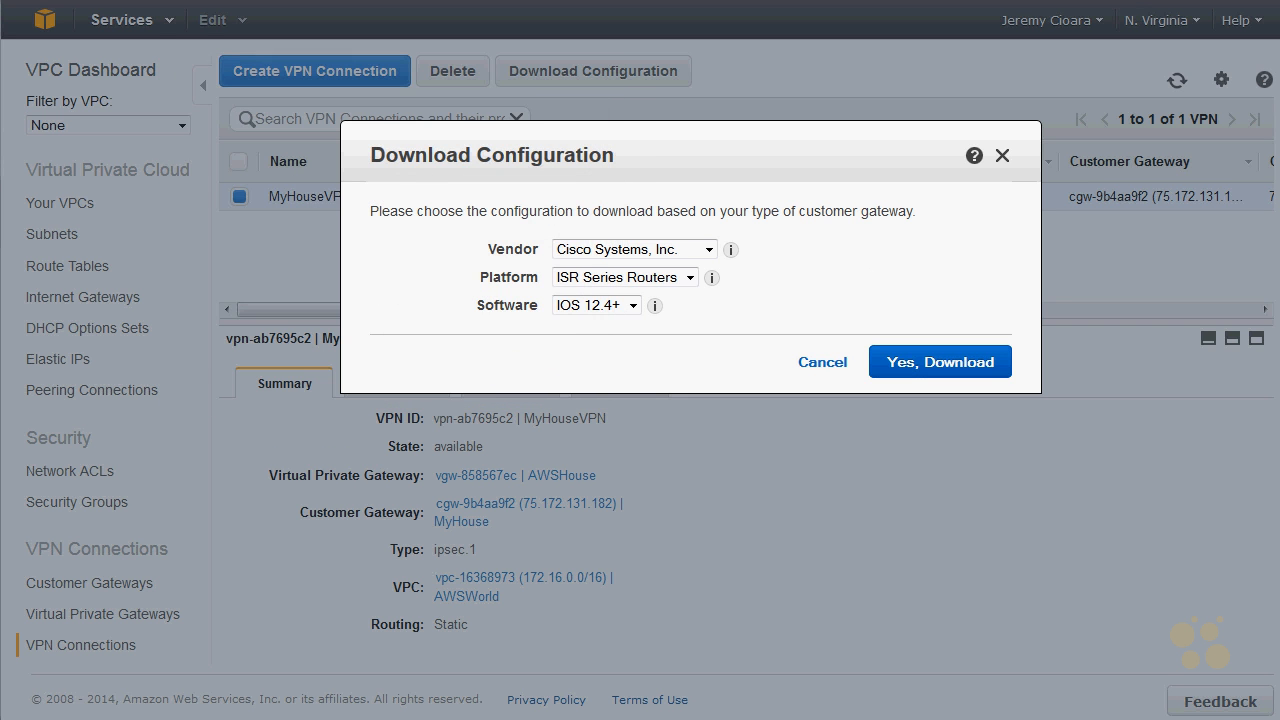
# Enlarge WordPad and scroll through the Cisco IOS config, selecting the crypto keyring block
pyautogui.moveTo(1279, 20); pyautogui.dragTo(212, 0)
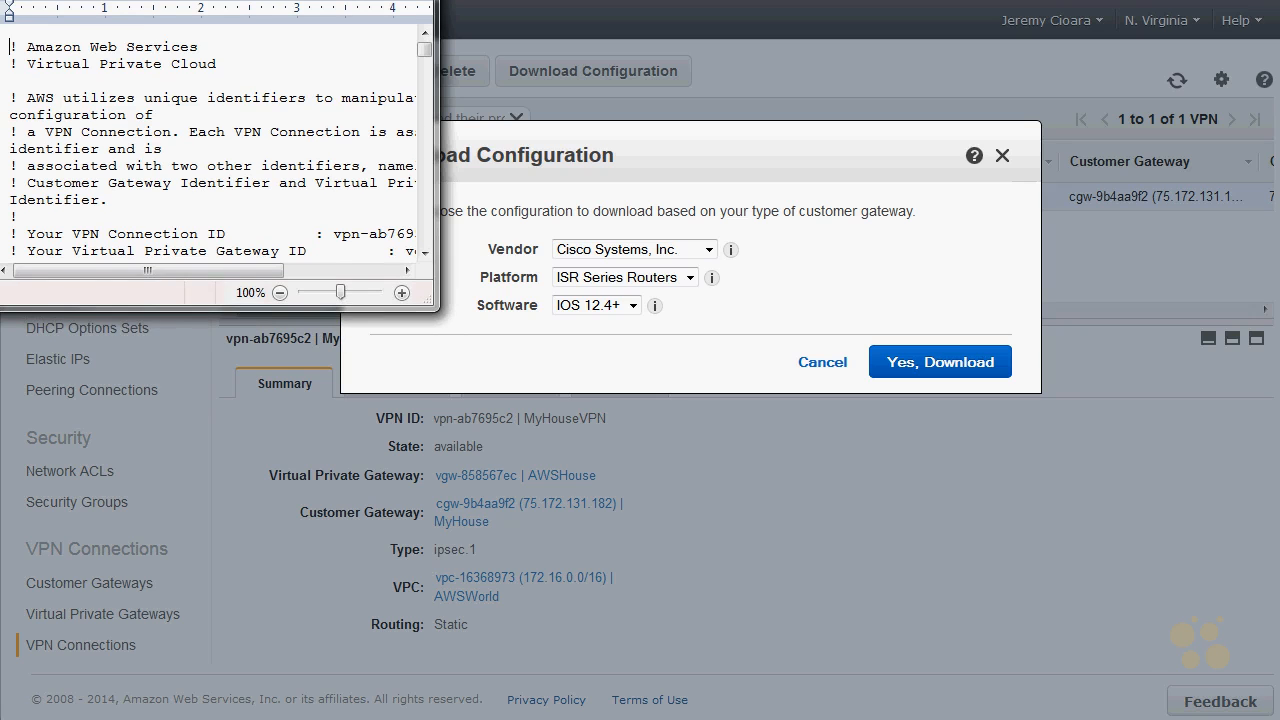
pyautogui.moveTo(436, 309); pyautogui.dragTo(1279, 685)
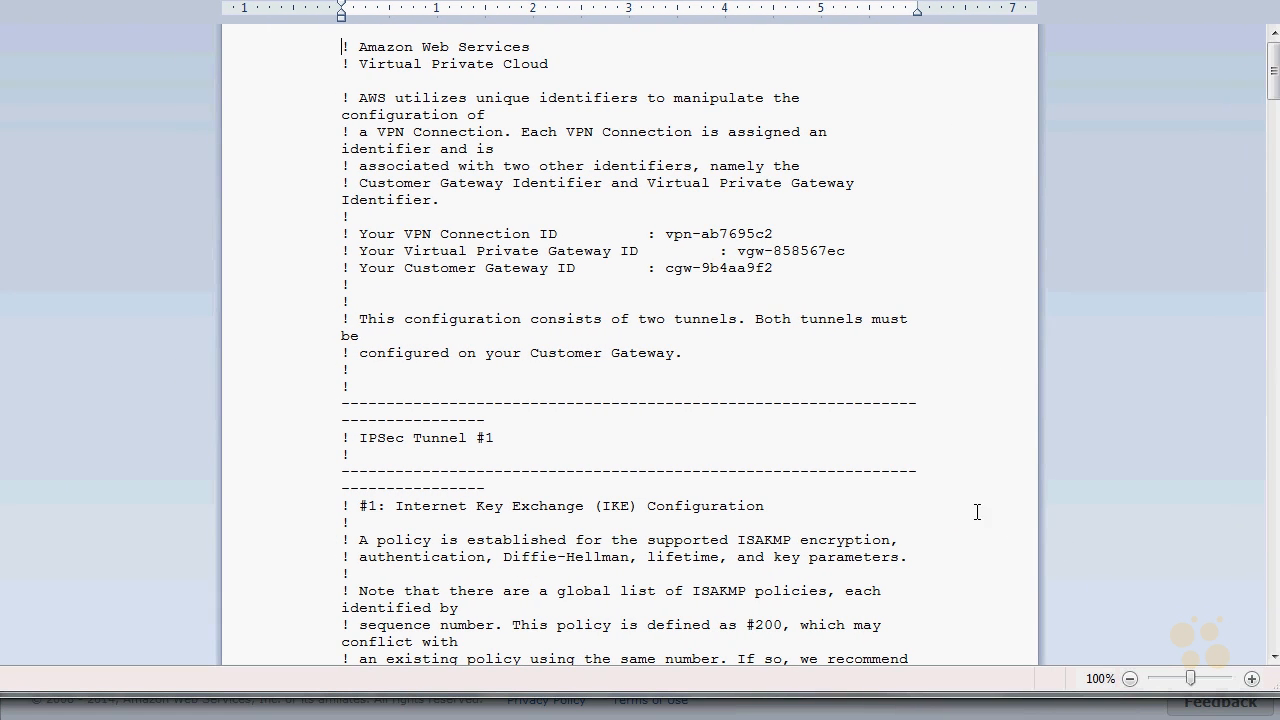
pyautogui.scroll(-7, 617, 458)
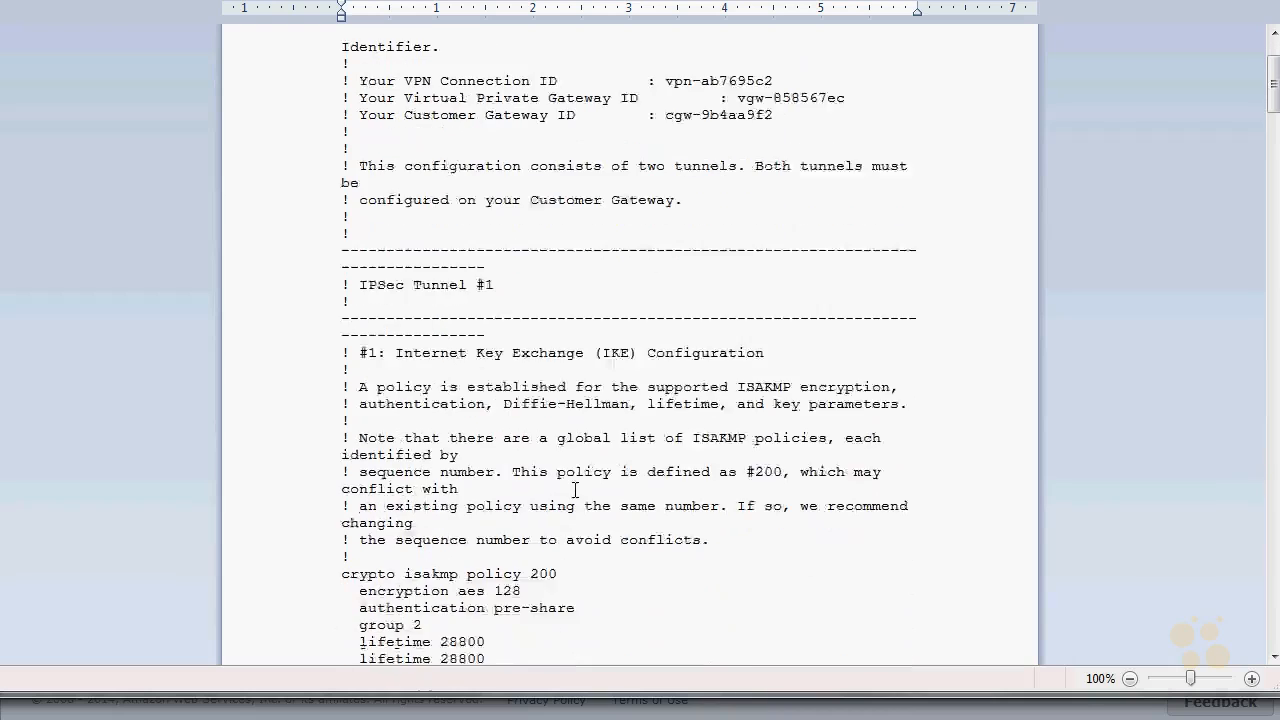
pyautogui.moveTo(531, 459); pyautogui.dragTo(323, 366)
pyautogui.scroll(-2, 647, 393)
pyautogui.scroll(-4, 647, 393)
pyautogui.moveTo(393, 330); pyautogui.dragTo(312, 259)
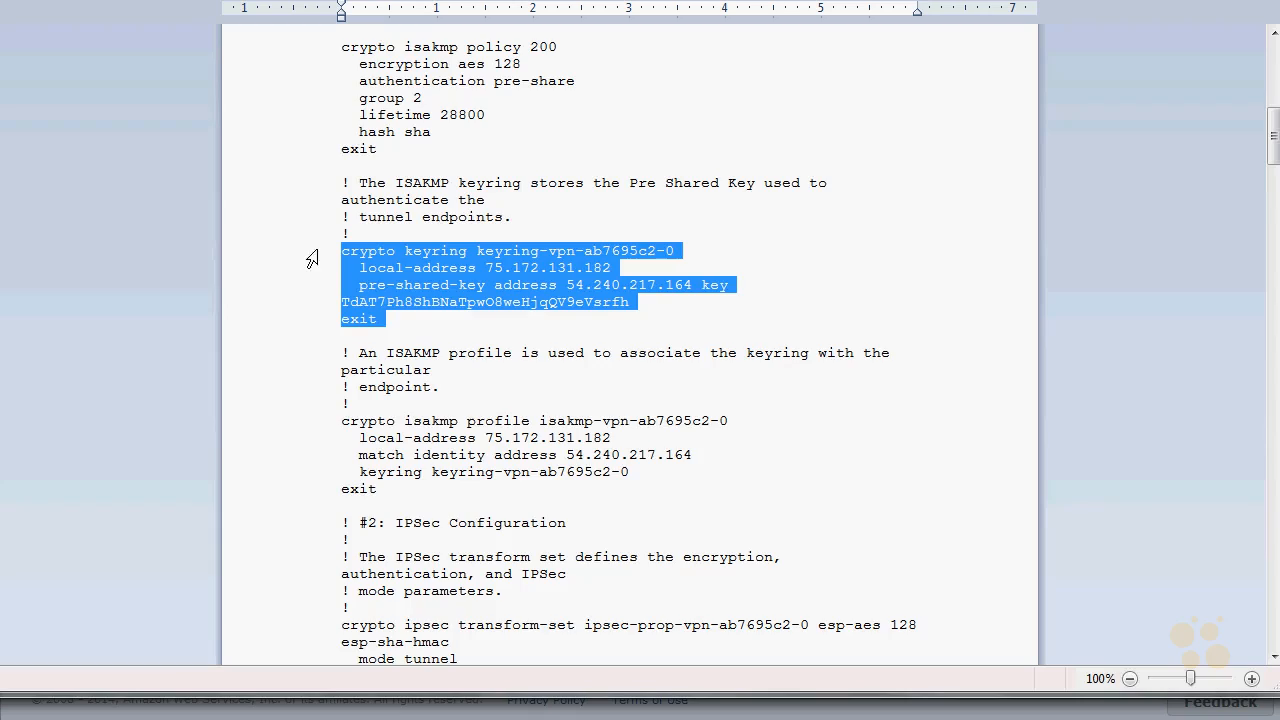
pyautogui.scroll(-15, 373, 325)
pyautogui.scroll(-20, 373, 325)
pyautogui.moveTo(1262, 422); pyautogui.dragTo(1262, 492)
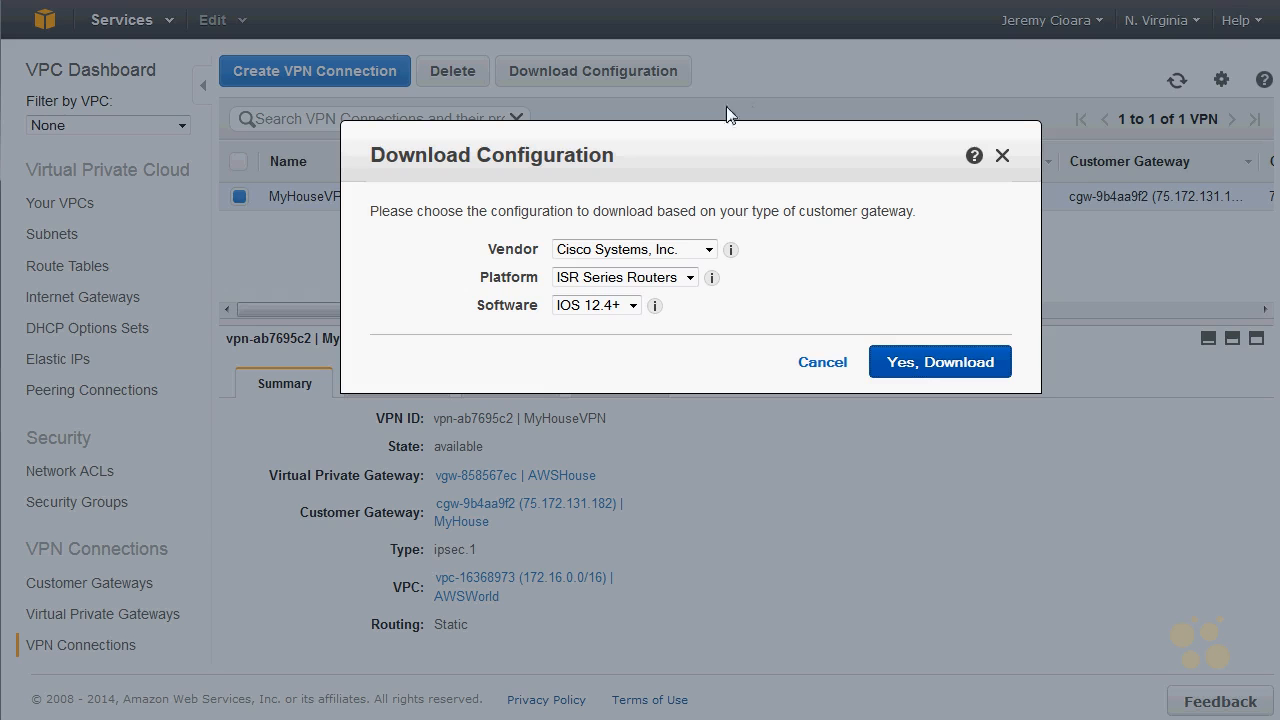
# Download the Generic vendor configuration and open it in WordPad
pyautogui.click(704, 250)
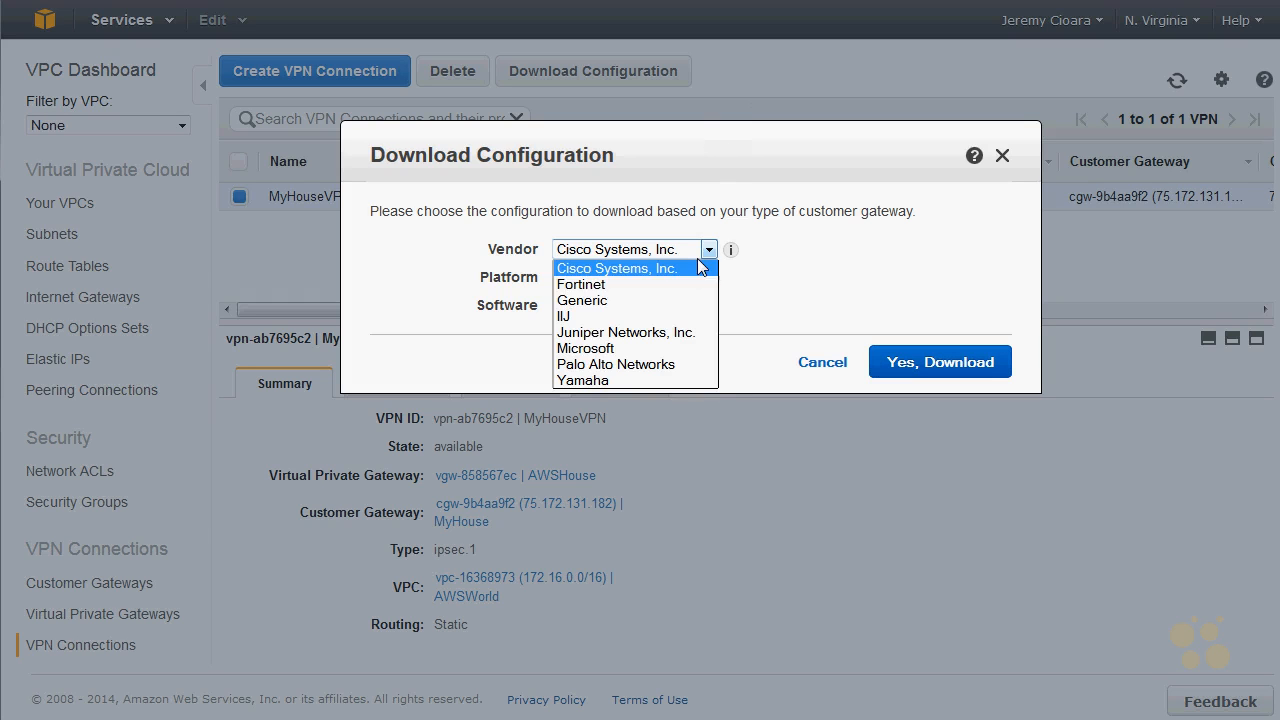
pyautogui.click(628, 301)
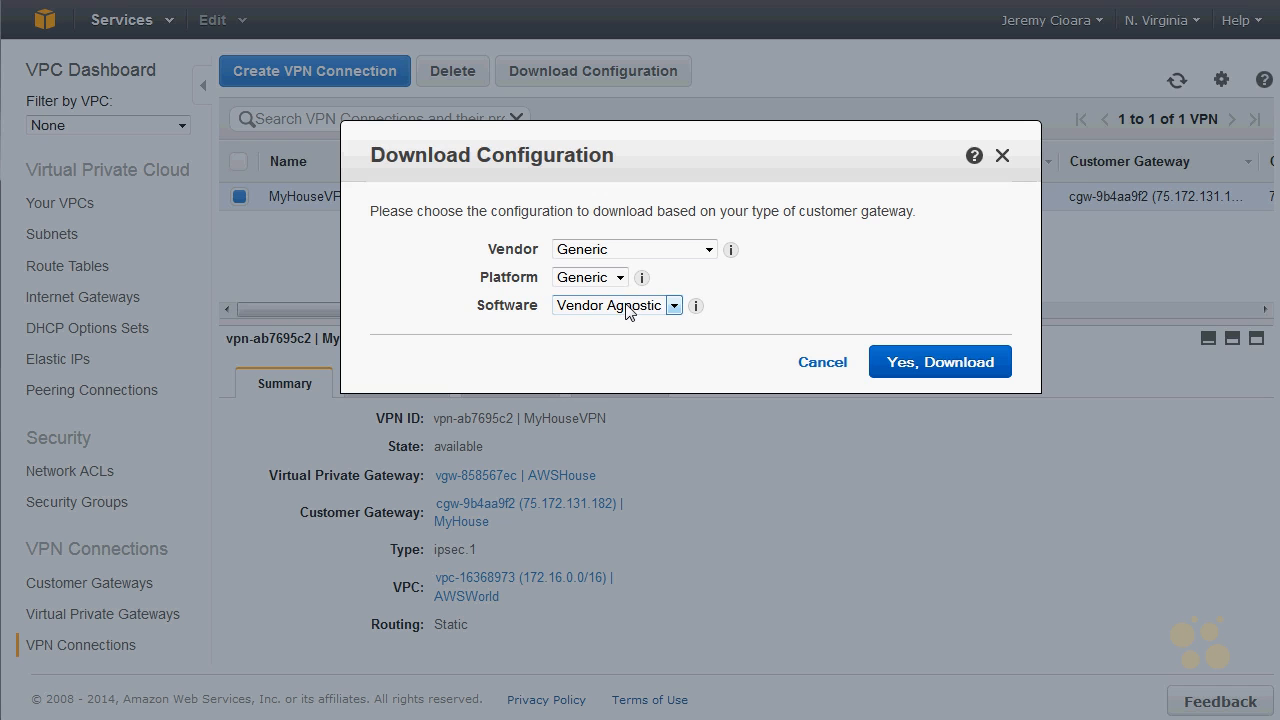
pyautogui.click(918, 360)
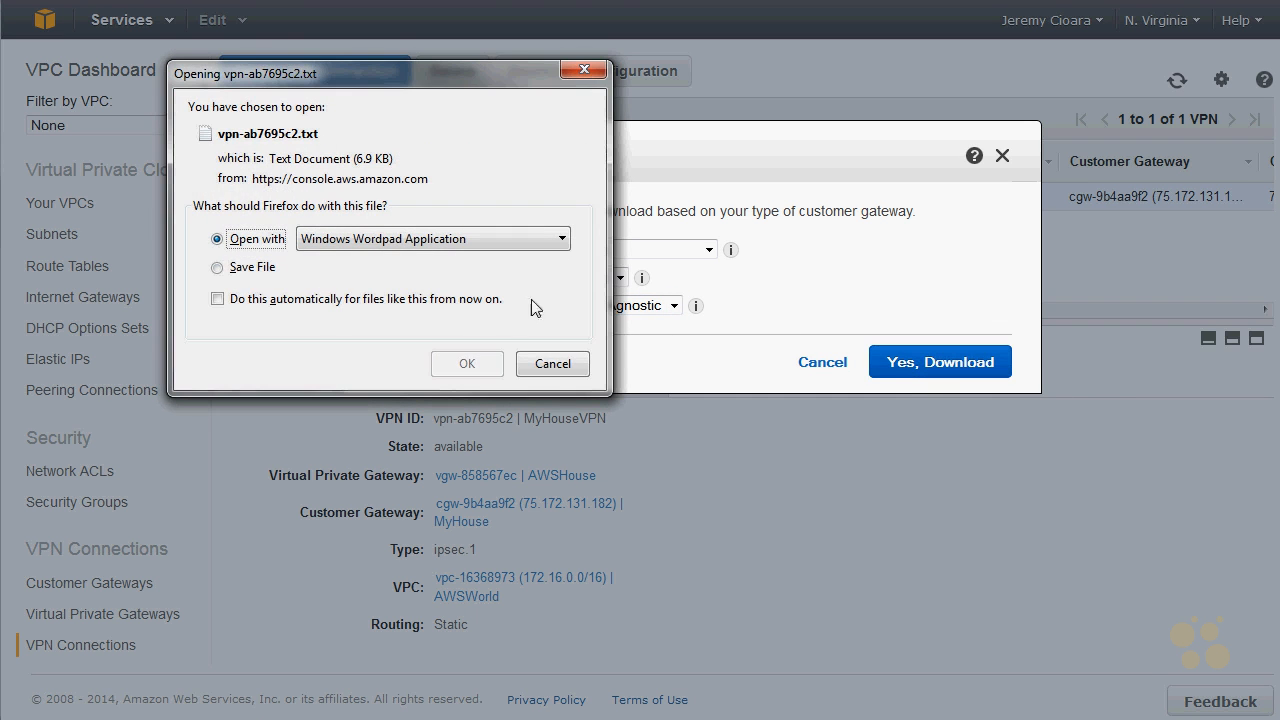
pyautogui.click(475, 363)
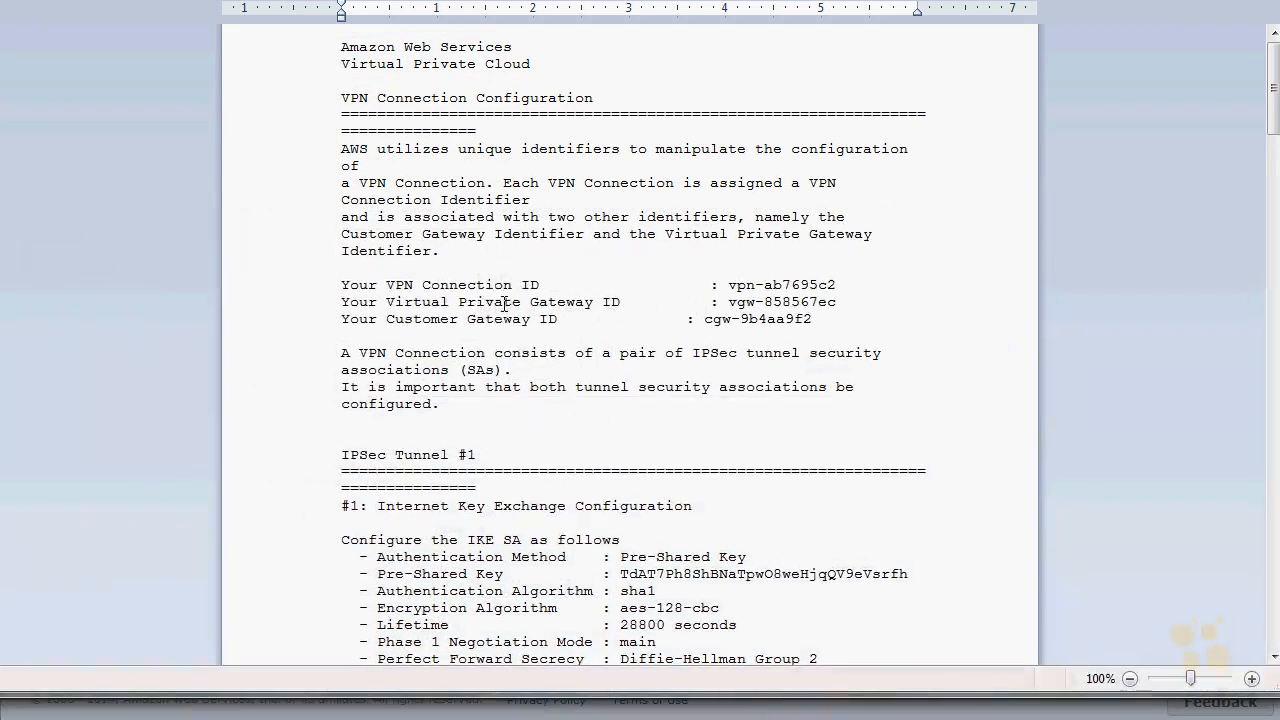
# Highlight the connection ID, pre-shared key and sha1 authentication values
pyautogui.doubleClick(527, 286)
pyautogui.scroll(-5, 540, 290)
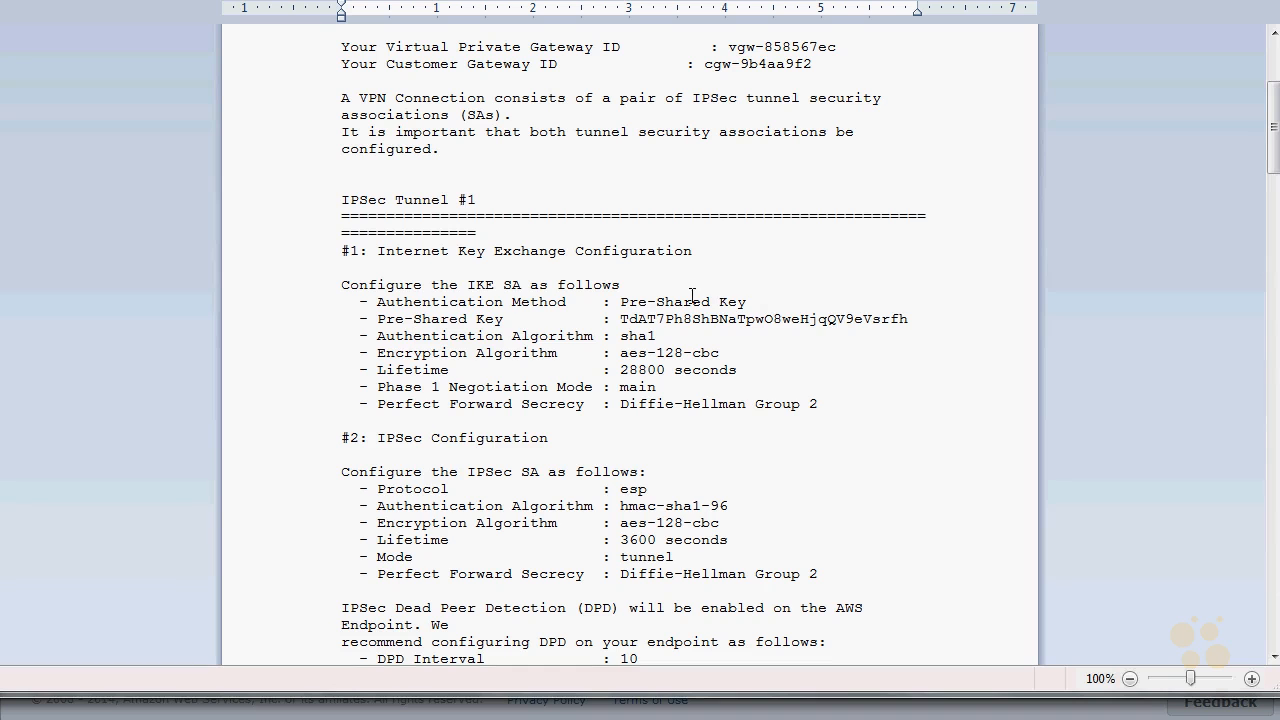
pyautogui.doubleClick(718, 319)
pyautogui.doubleClick(639, 337)
# Review the tunnel, esp-group and ike-group lines in HomeVyatta-to-AWS.txt, then copy lines 1 to 33
pyautogui.hotkey('alt', 'Tab')
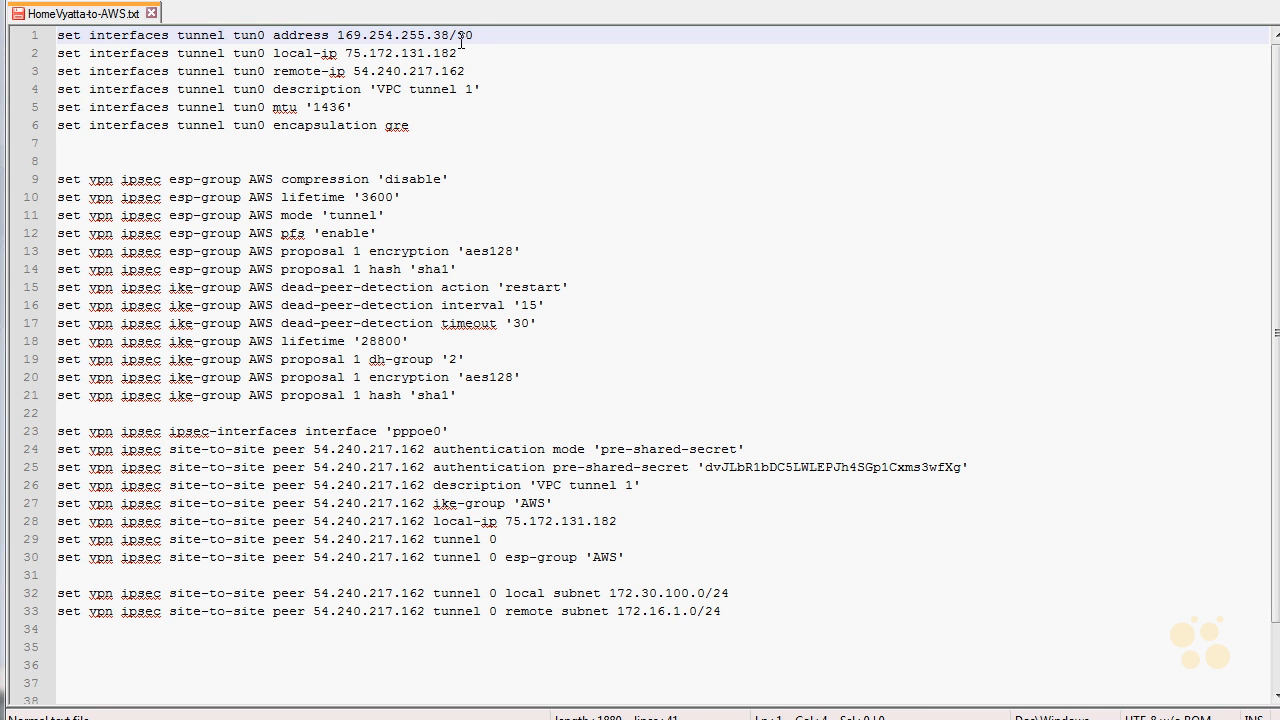
pyautogui.moveTo(475, 35); pyautogui.dragTo(337, 35)
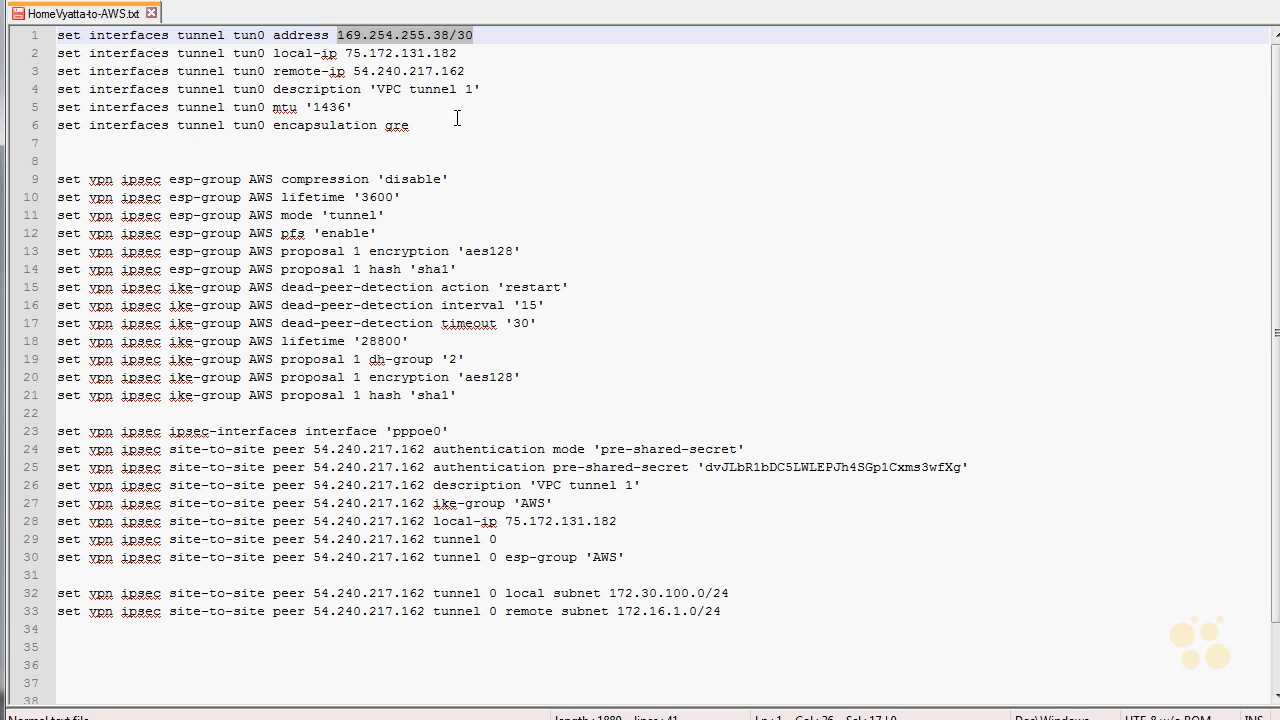
pyautogui.click(437, 257)
pyautogui.click(443, 309)
pyautogui.click(486, 391)
pyautogui.click(449, 413)
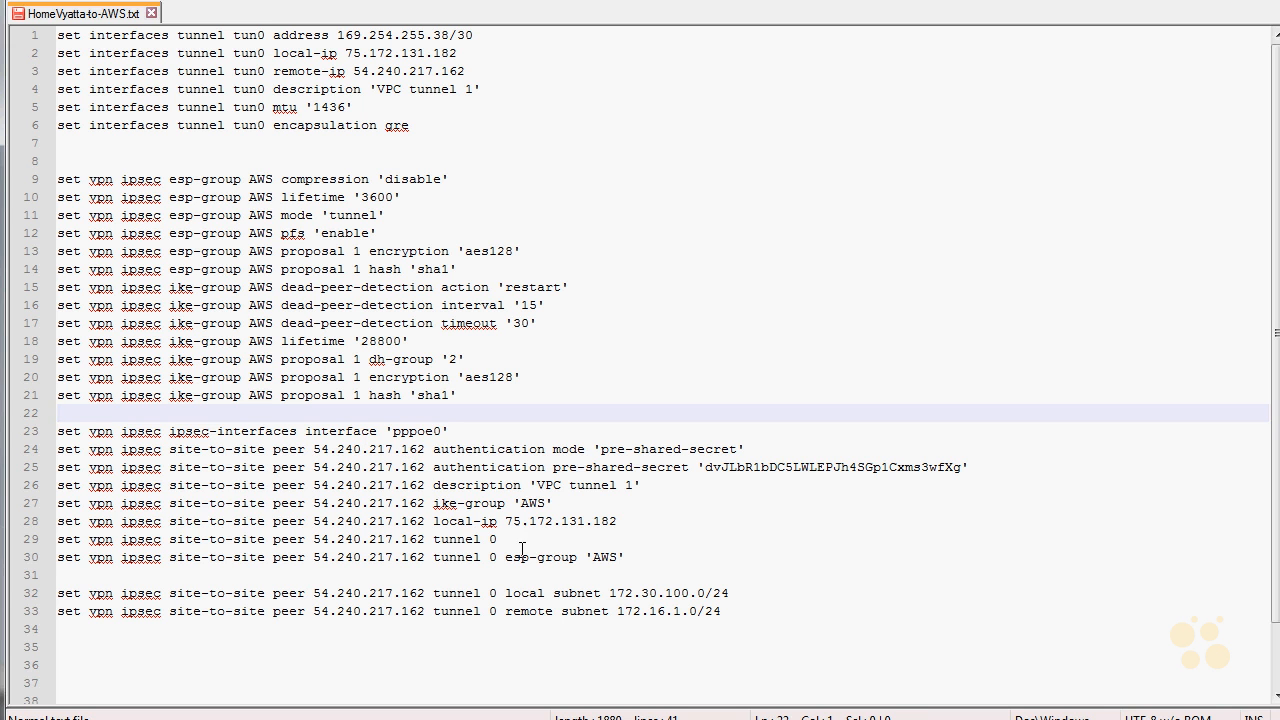
pyautogui.moveTo(755, 614); pyautogui.dragTo(57, 35)
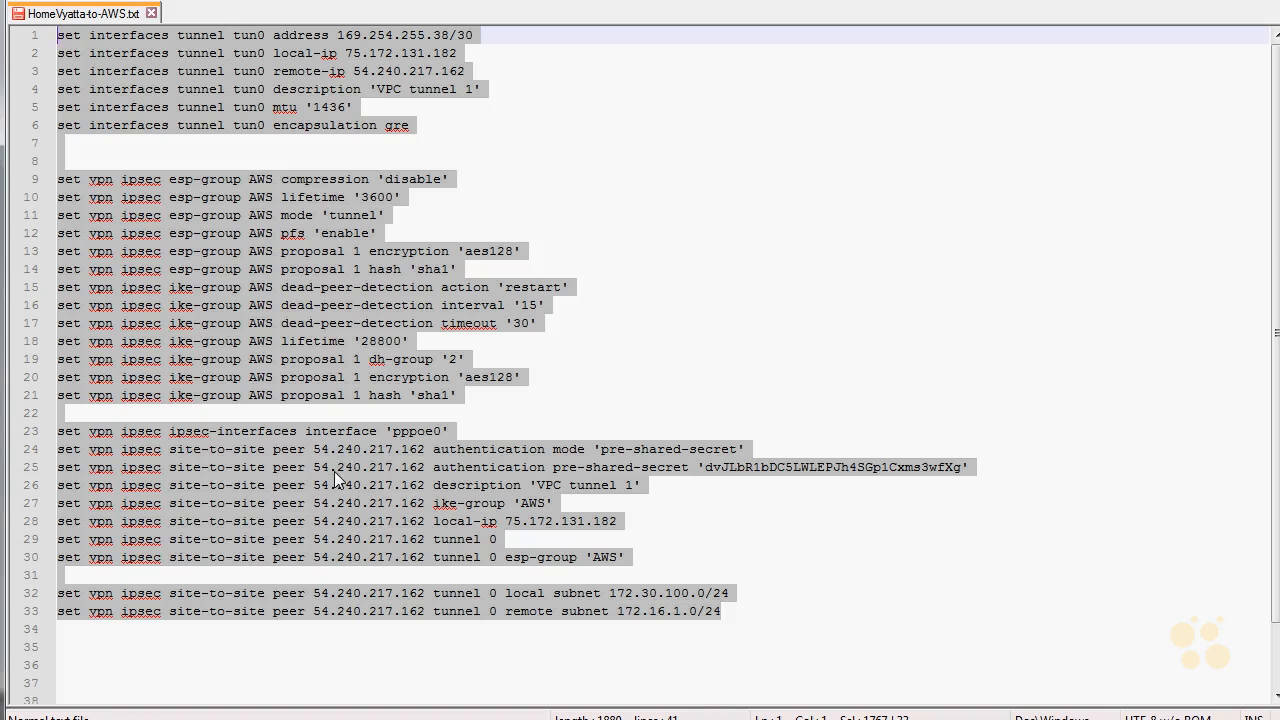
pyautogui.hotkey('alt', 'Tab')
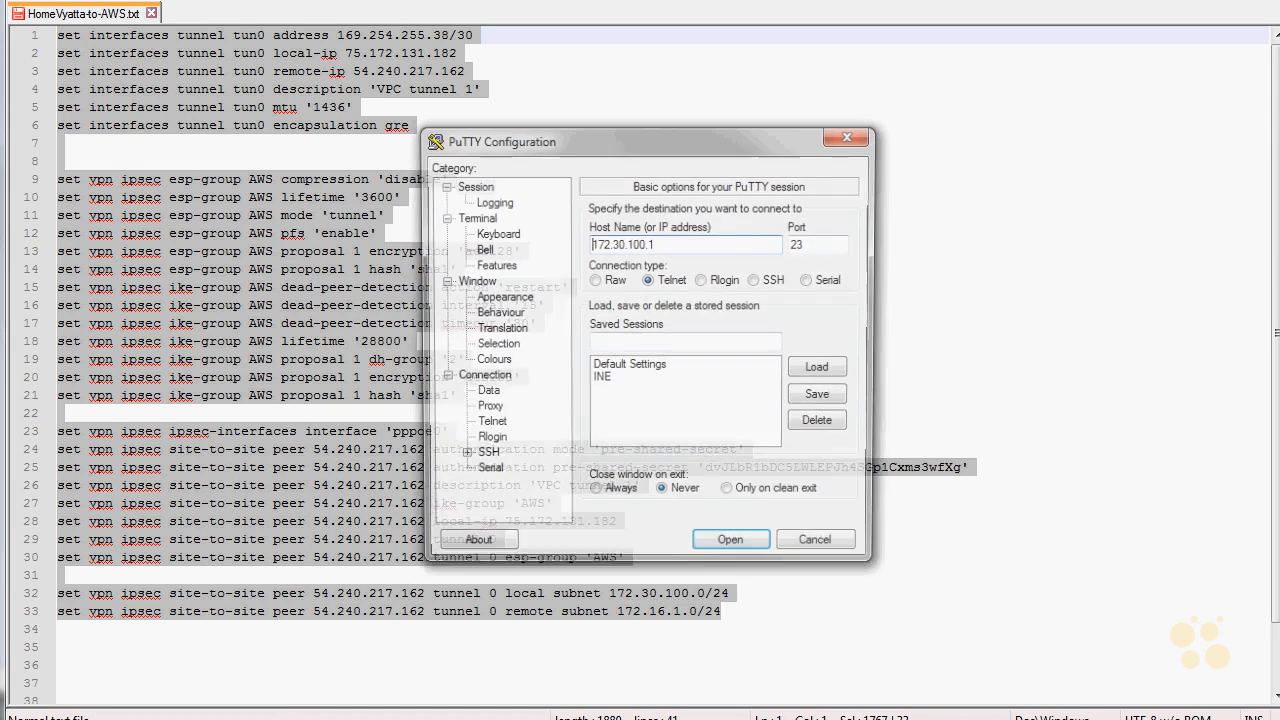
# Telnet to the router, log in as admin and enter configuration mode
pyautogui.click(748, 548)
pyautogui.moveTo(370, 0); pyautogui.dragTo(390, 14)
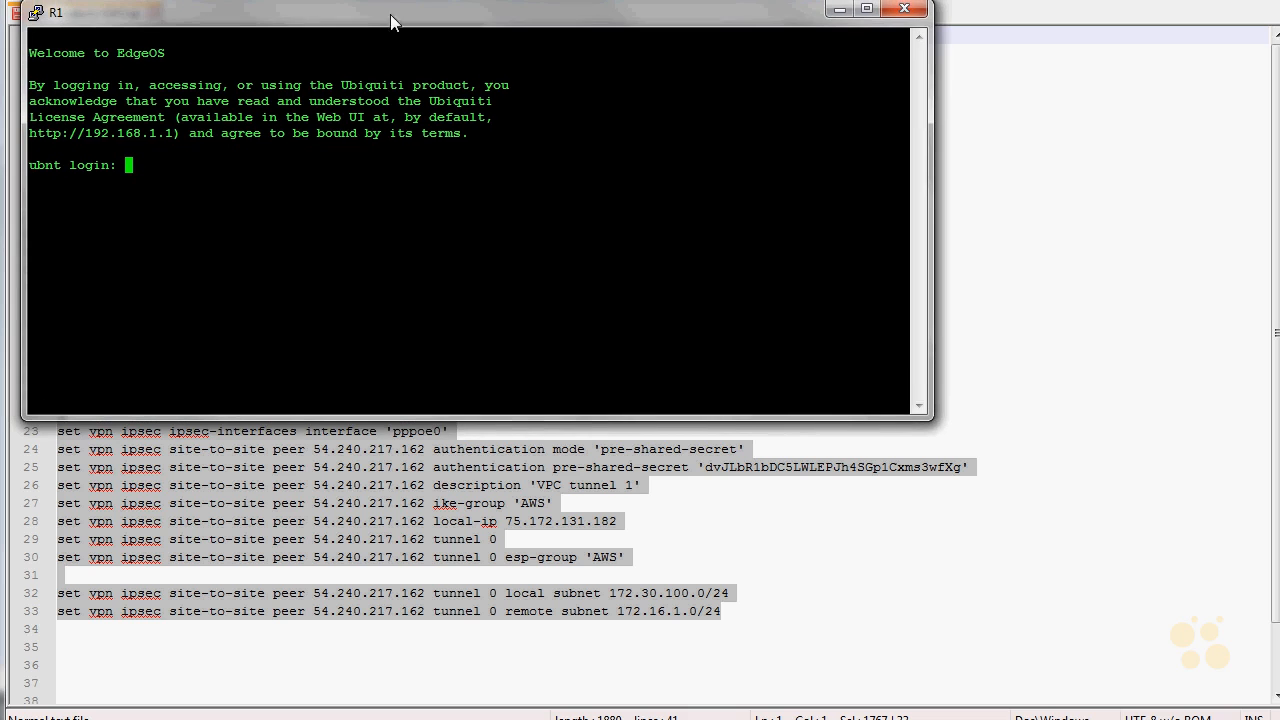
pyautogui.write('admin')
pyautogui.press('Return')
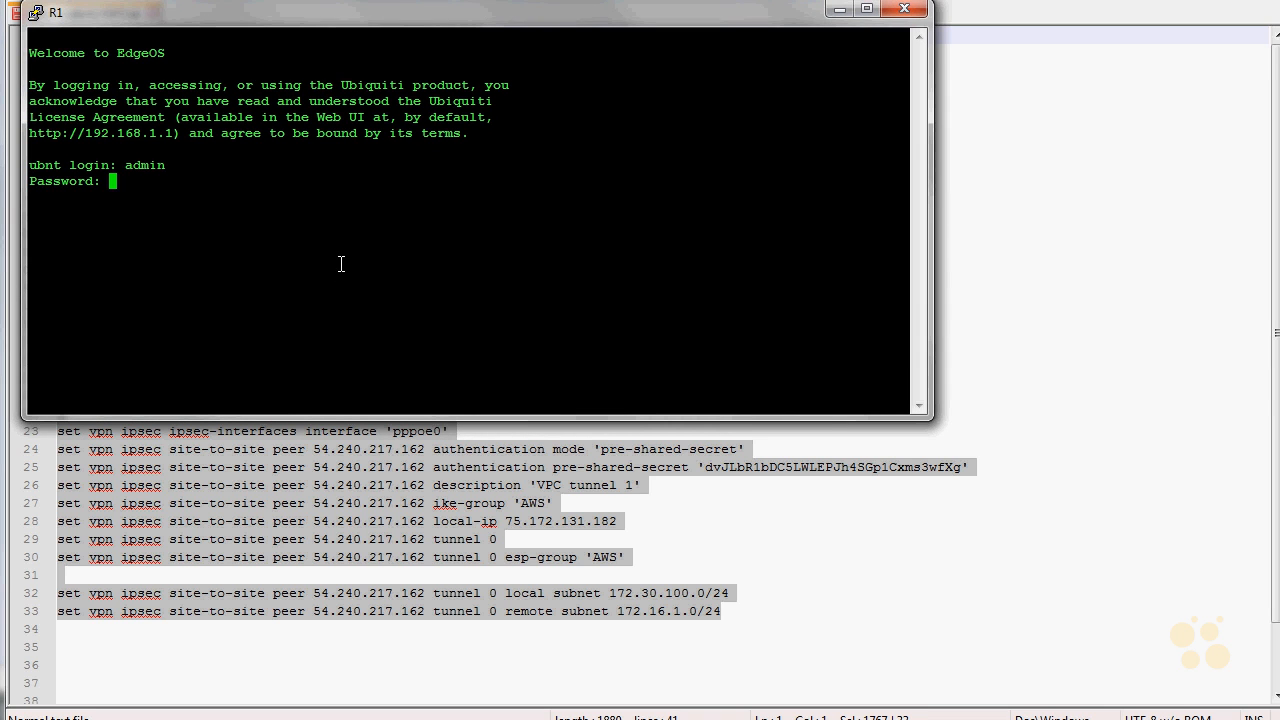
pyautogui.press('Return')
pyautogui.write('configure')
pyautogui.press('Return')
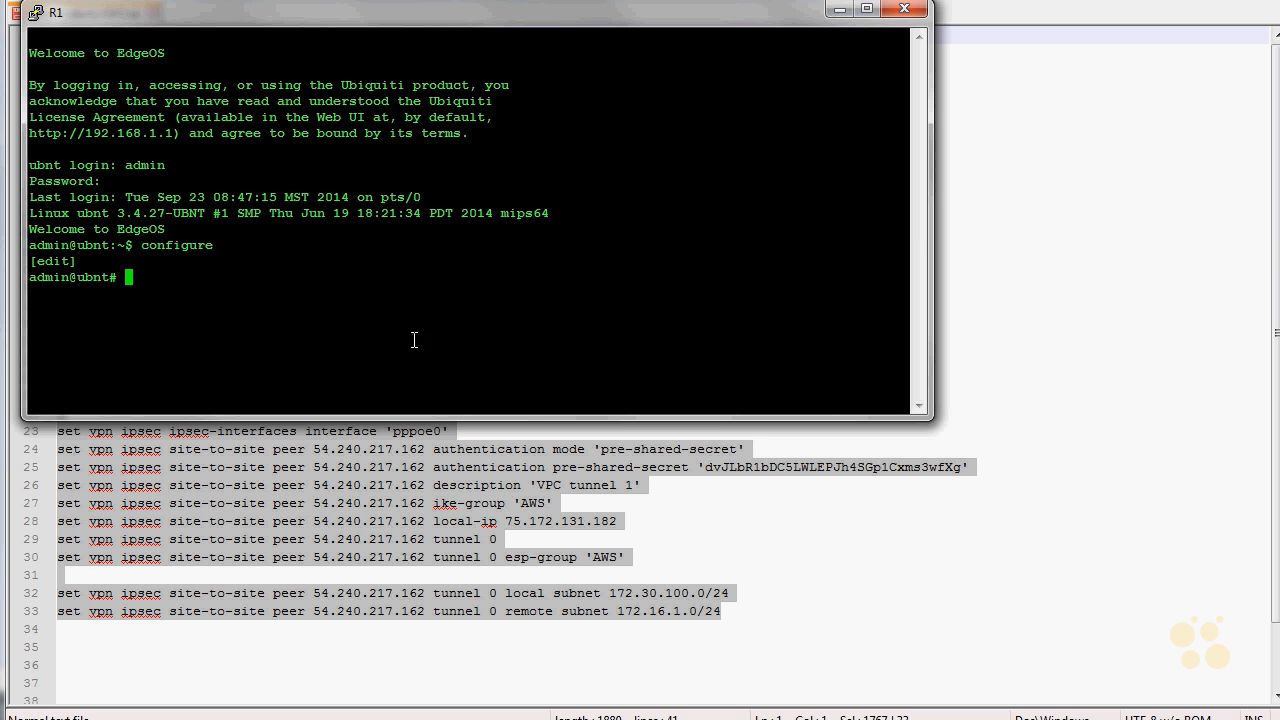
# Paste the copied VPN commands and commit them
pyautogui.rightClick(429, 321)
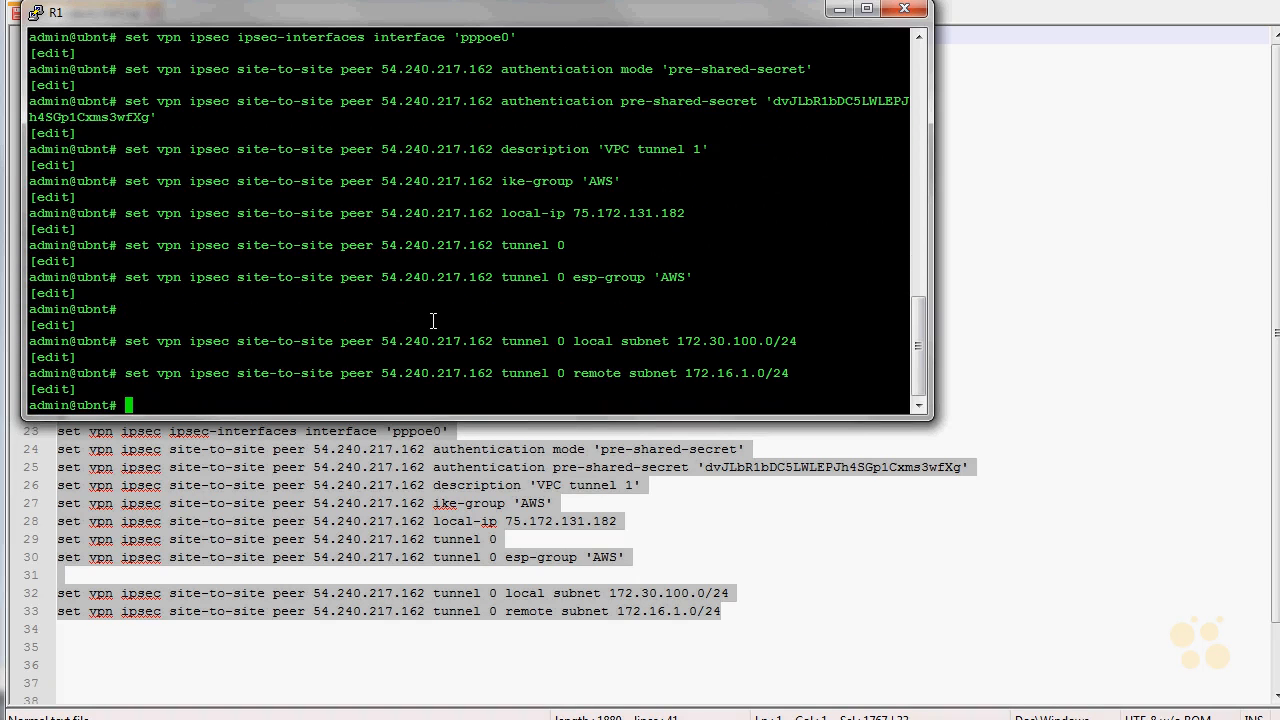
pyautogui.write('commit')
pyautogui.press('Return')
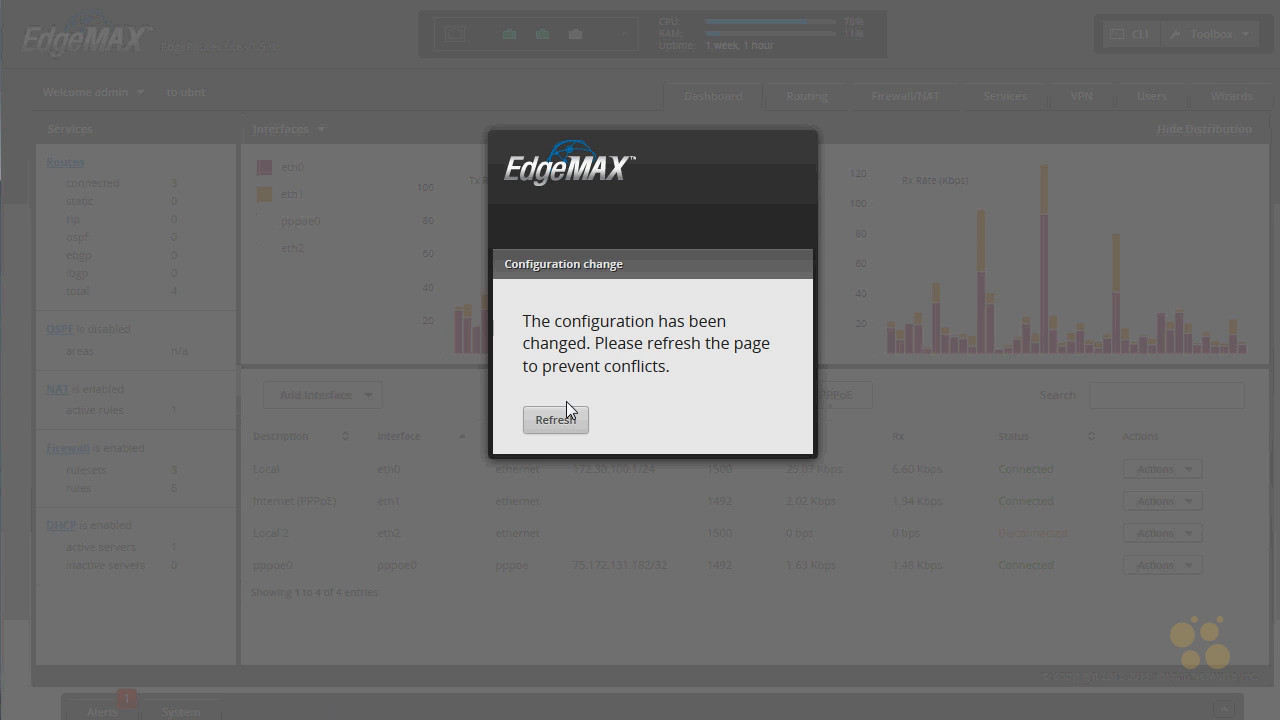
# Start a new source NAT rule described NoNATAWS on outbound interface pppoe0
pyautogui.click(570, 421)
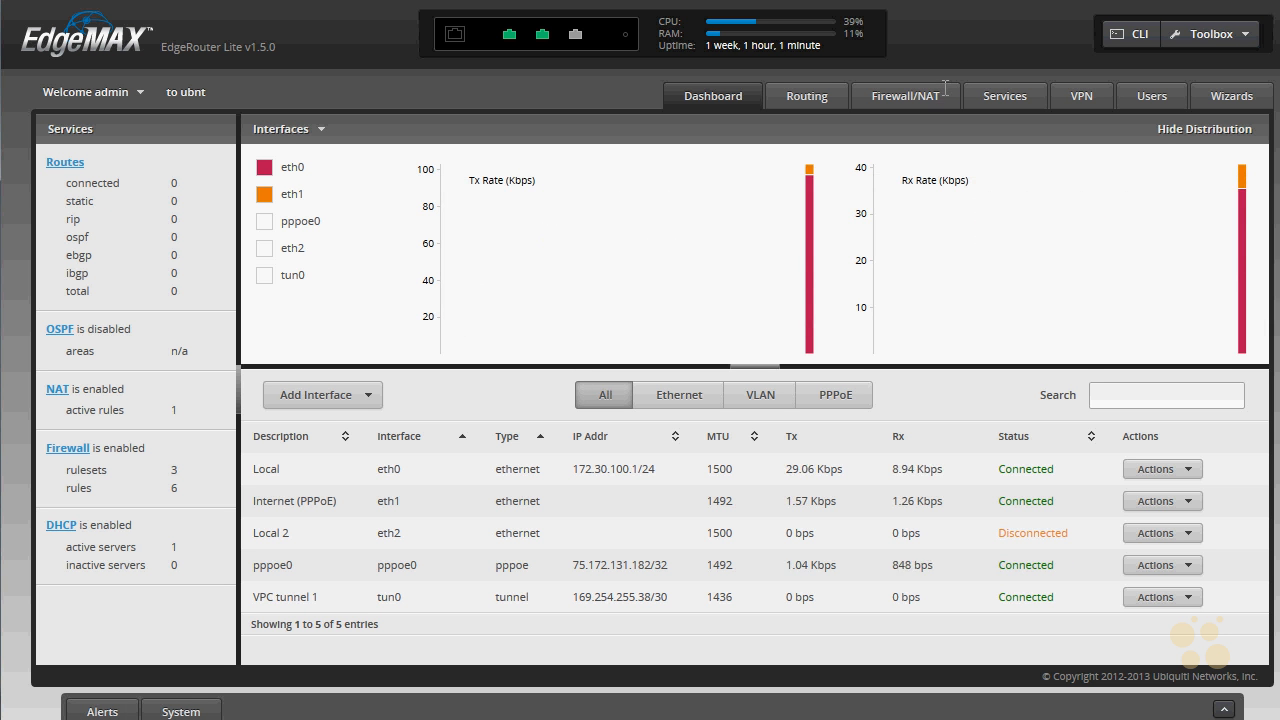
pyautogui.click(905, 96)
pyautogui.click(320, 130)
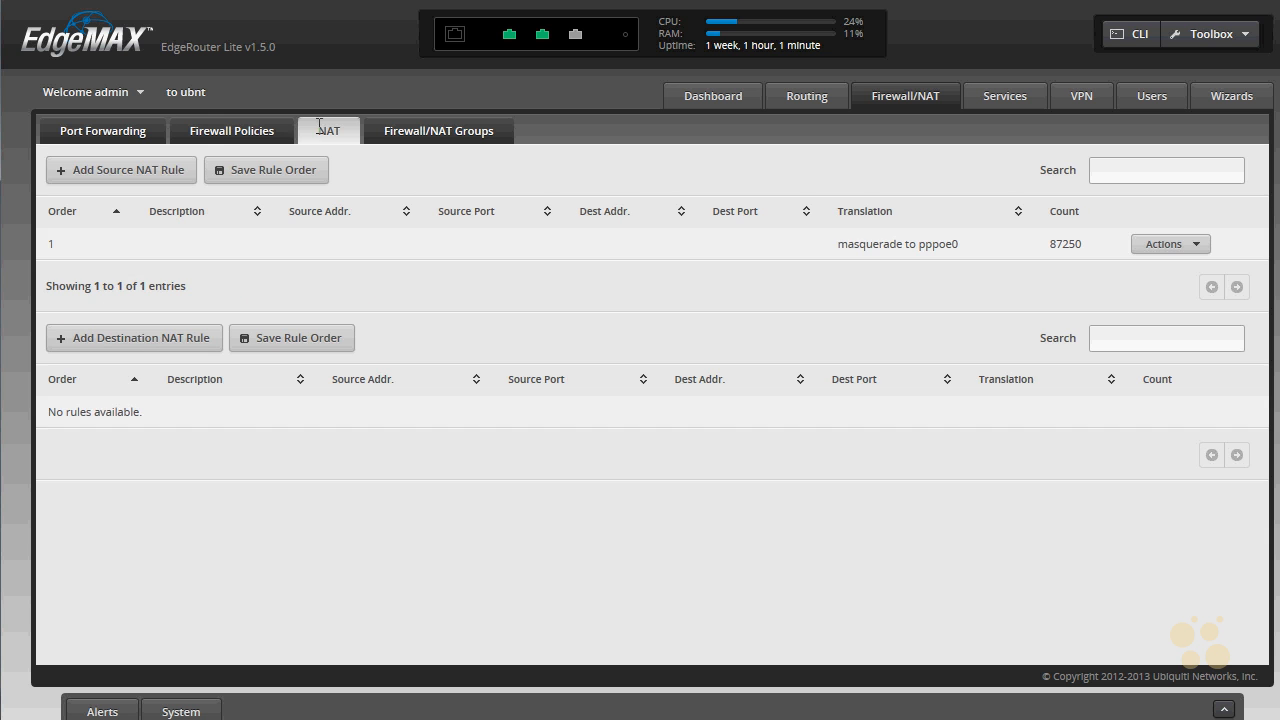
pyautogui.click(150, 175)
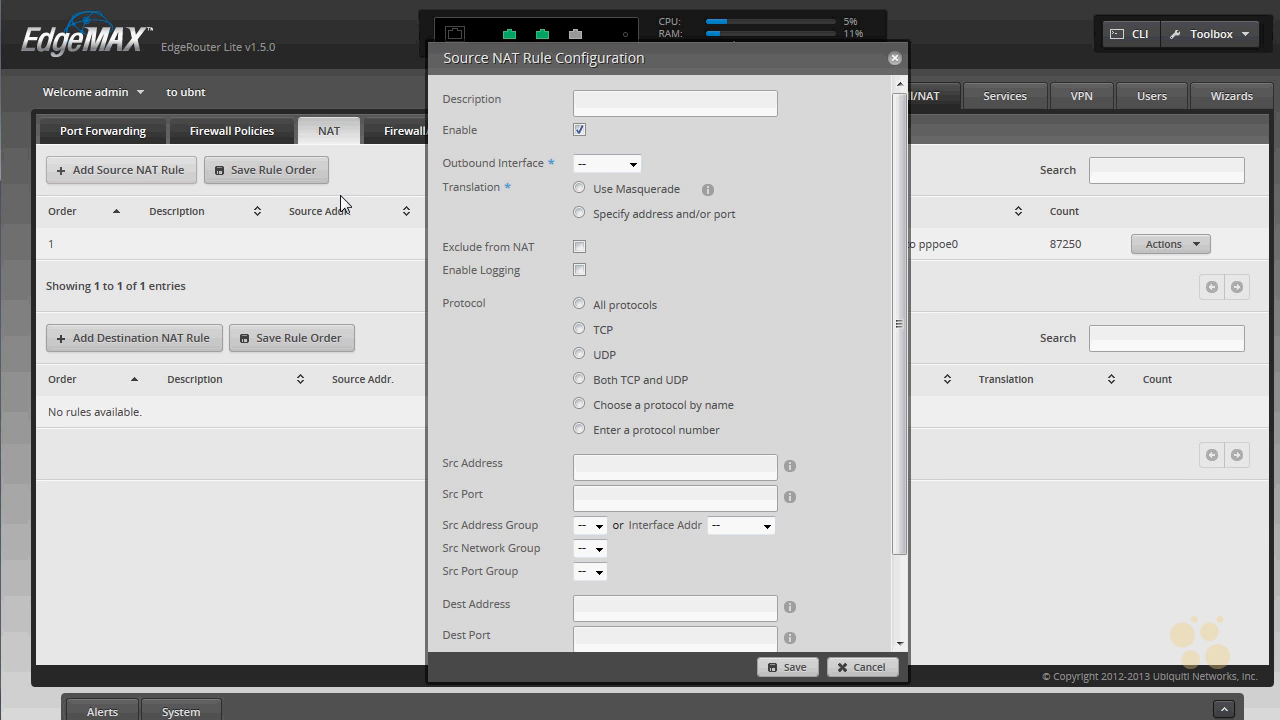
pyautogui.click(612, 103)
pyautogui.write('NoNATAWS')
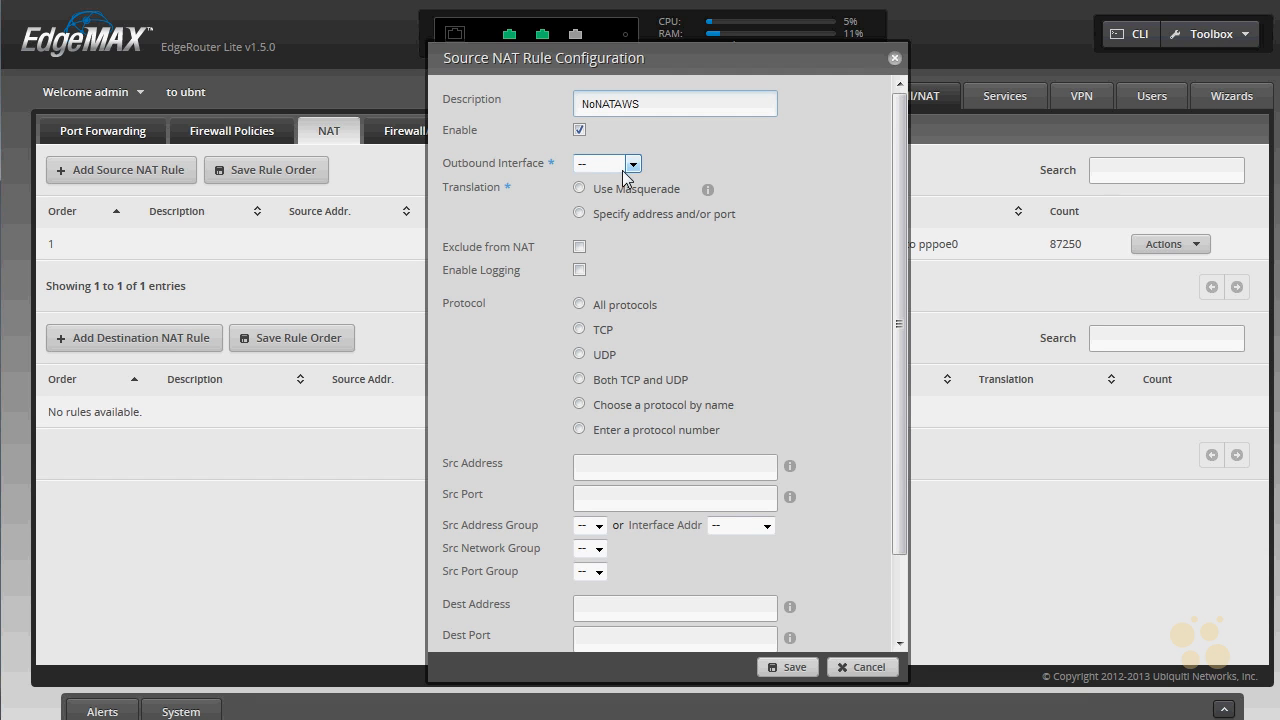
pyautogui.click(624, 165)
pyautogui.click(610, 226)
# Exclude all protocols from NAT for source 172.30.100.0/24 to destination 172.16.1.0/24
pyautogui.click(579, 189)
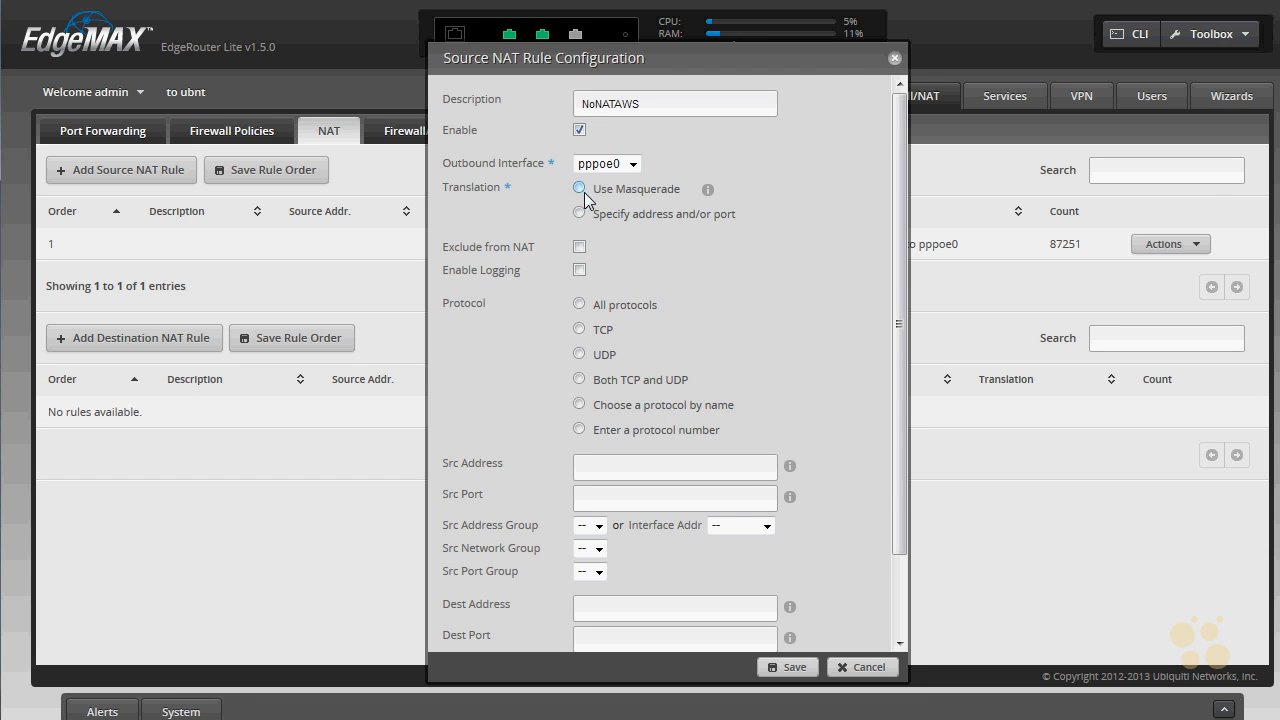
pyautogui.click(579, 246)
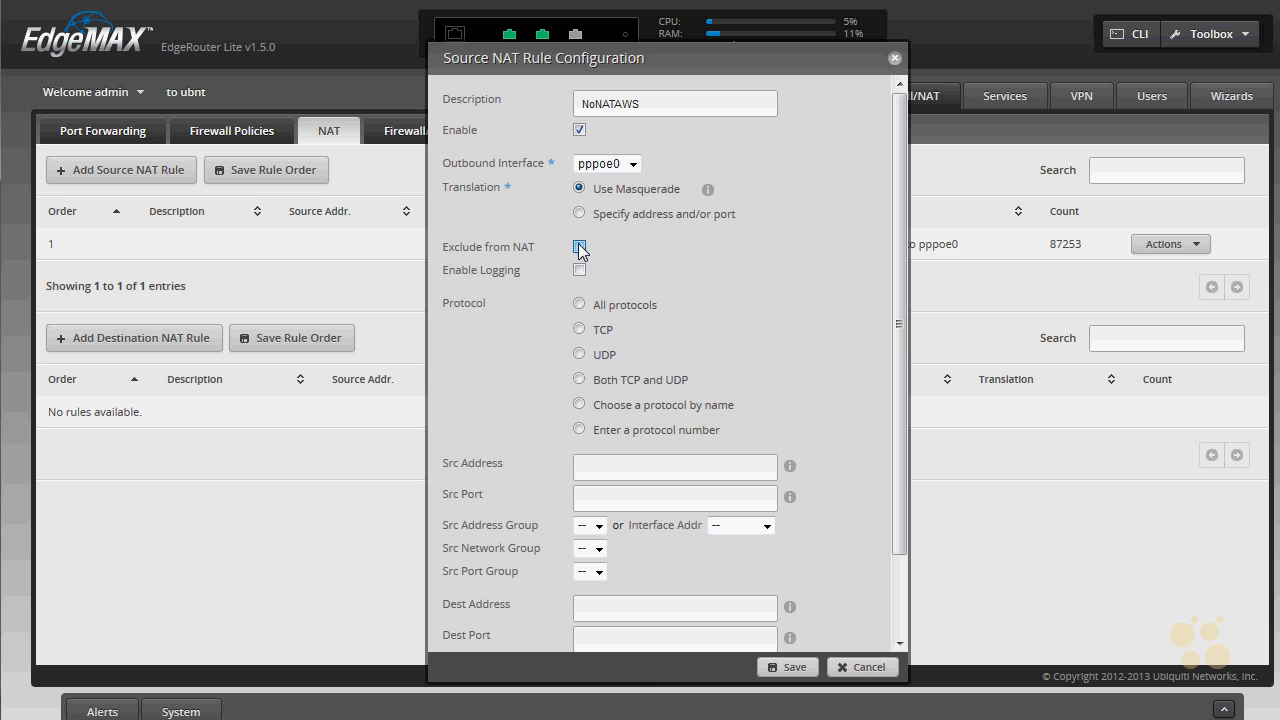
pyautogui.click(579, 304)
pyautogui.click(622, 467)
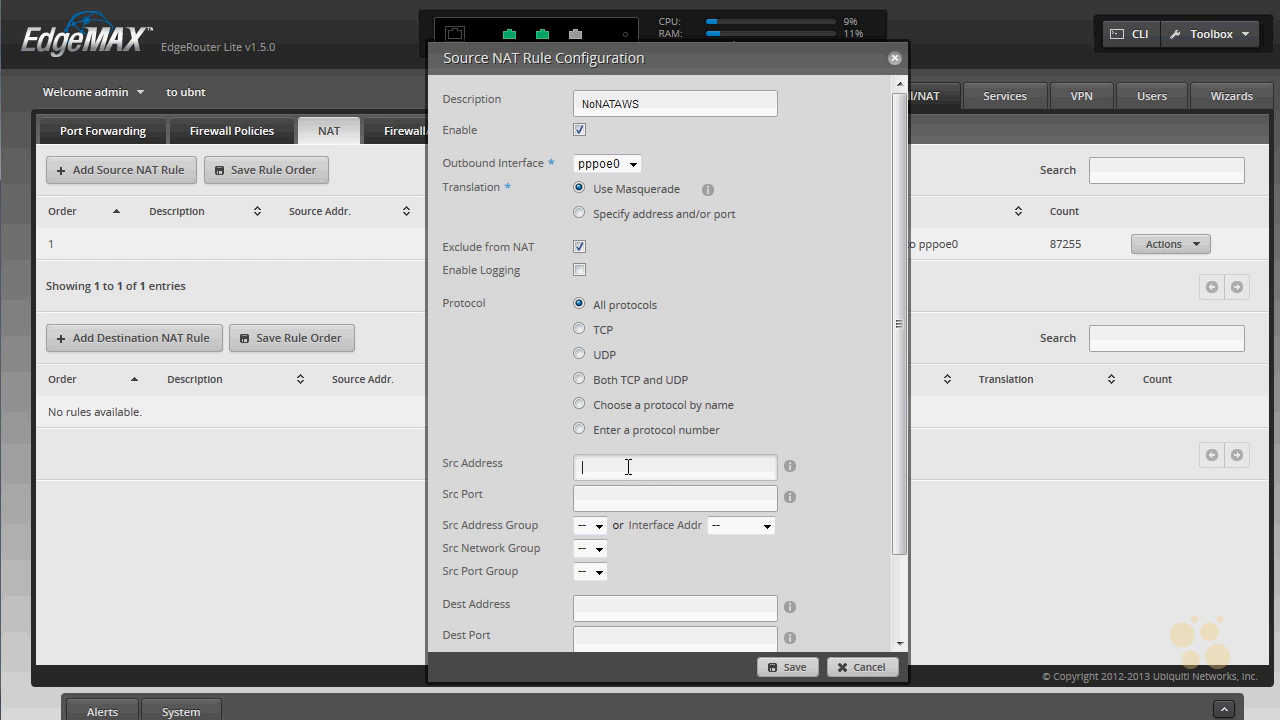
pyautogui.write('172')
pyautogui.press('Down')
pyautogui.press('Down')
pyautogui.press('Down')
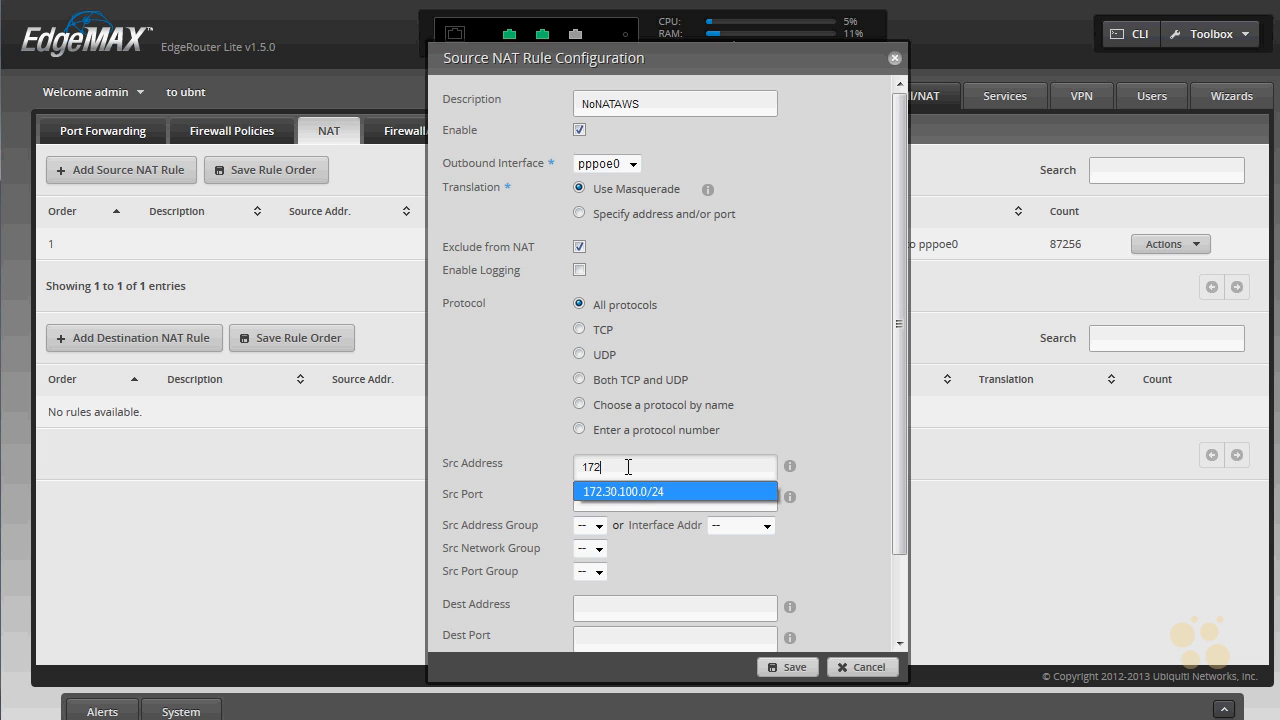
pyautogui.press('Tab')
pyautogui.press('Tab')
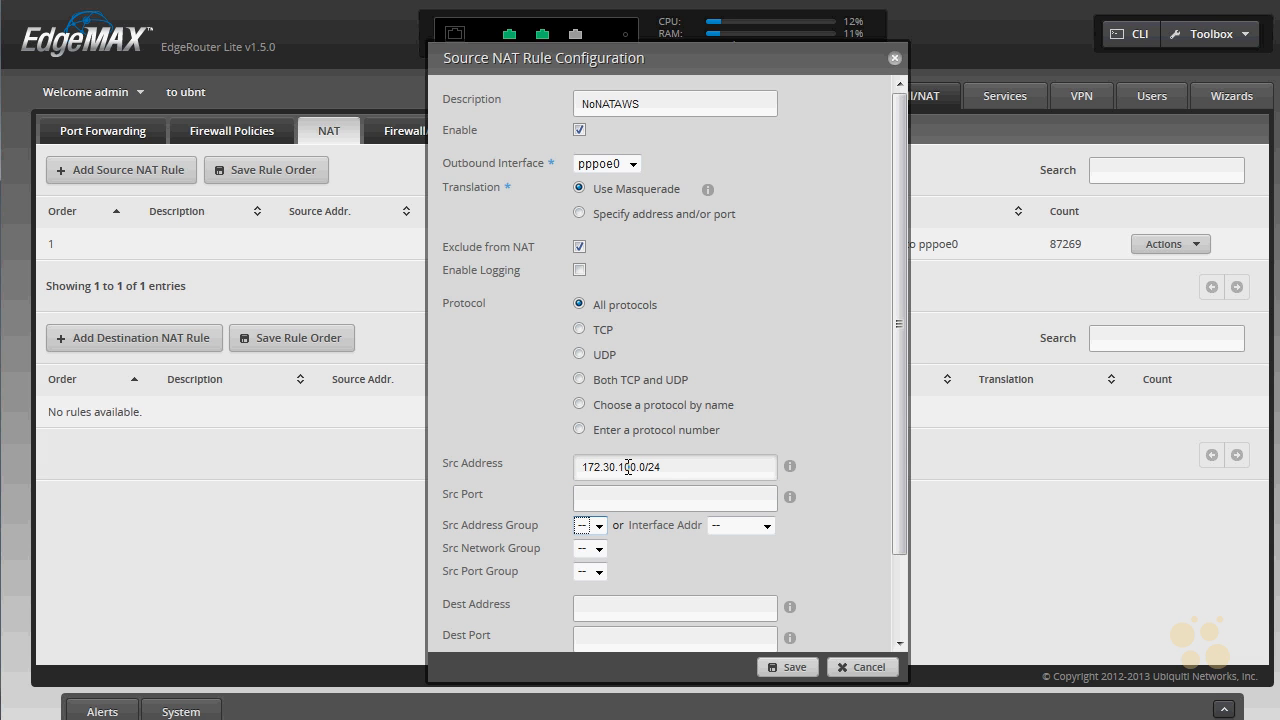
pyautogui.click(660, 608)
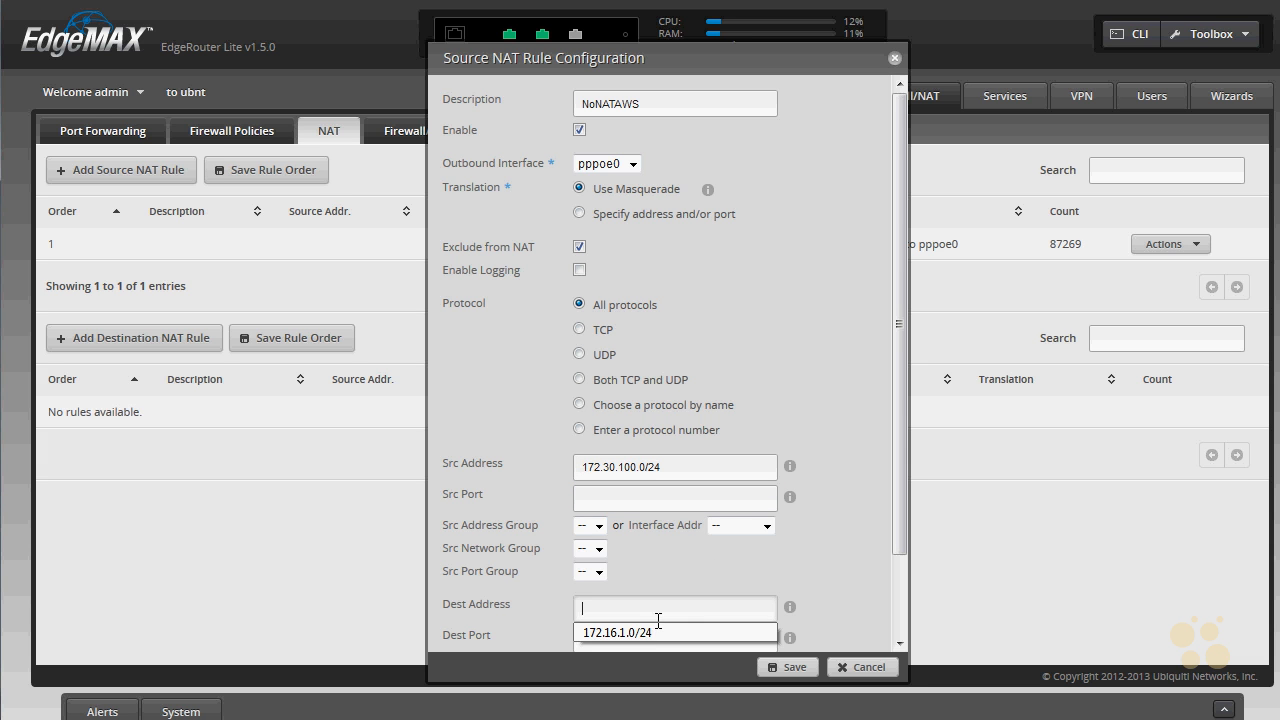
pyautogui.write('172.16.1.0/24')
# Save the NoNATAWS rule and order it ahead of masquerade rule 1
pyautogui.scroll(-2, 899, 549)
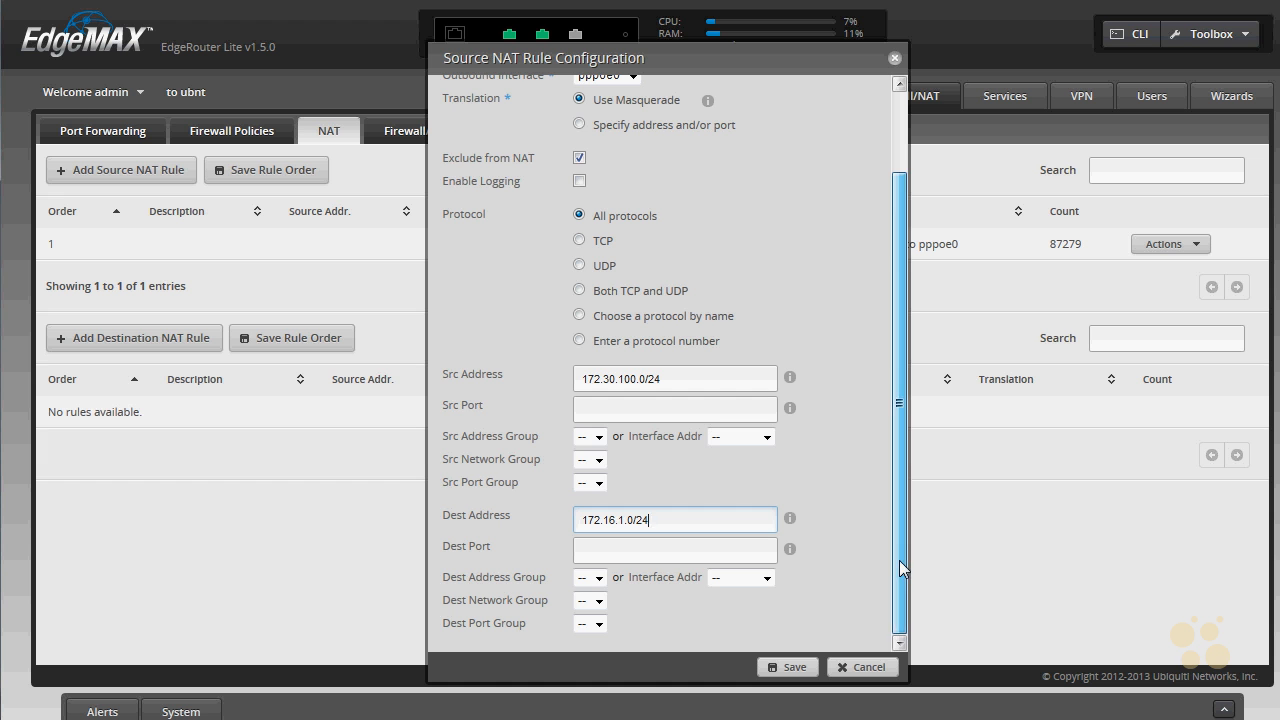
pyautogui.click(785, 669)
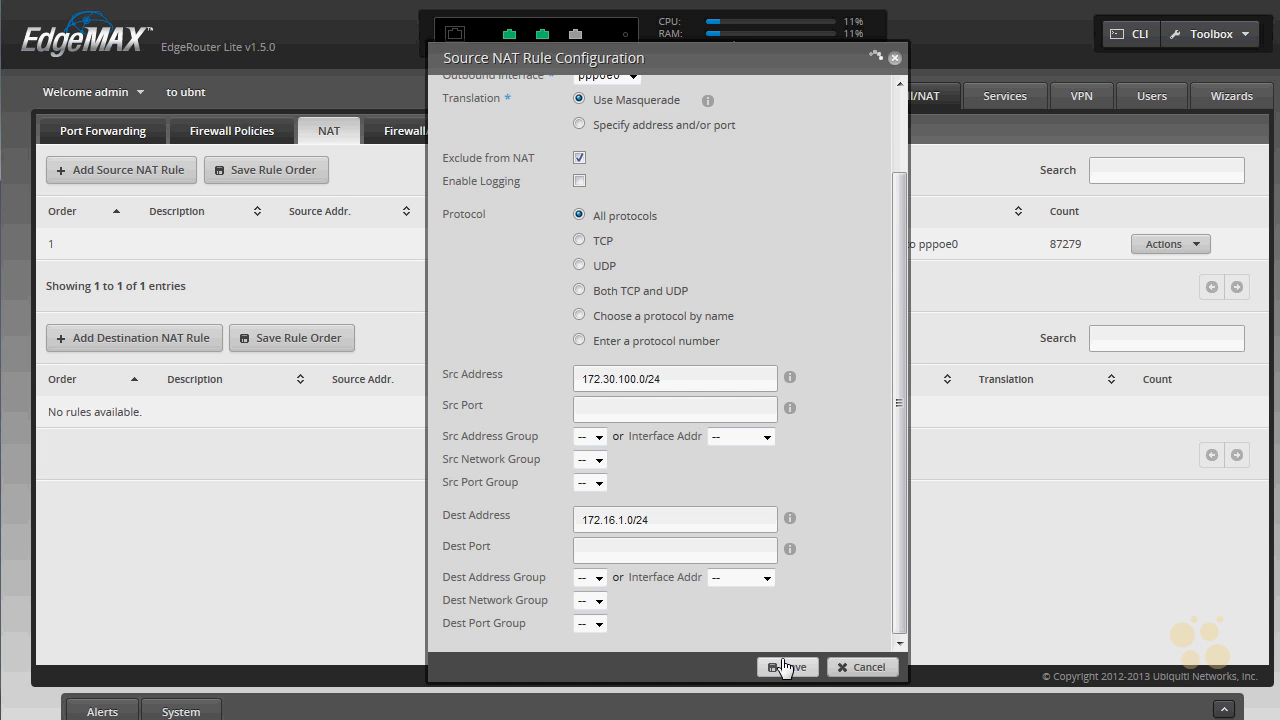
pyautogui.click(785, 667)
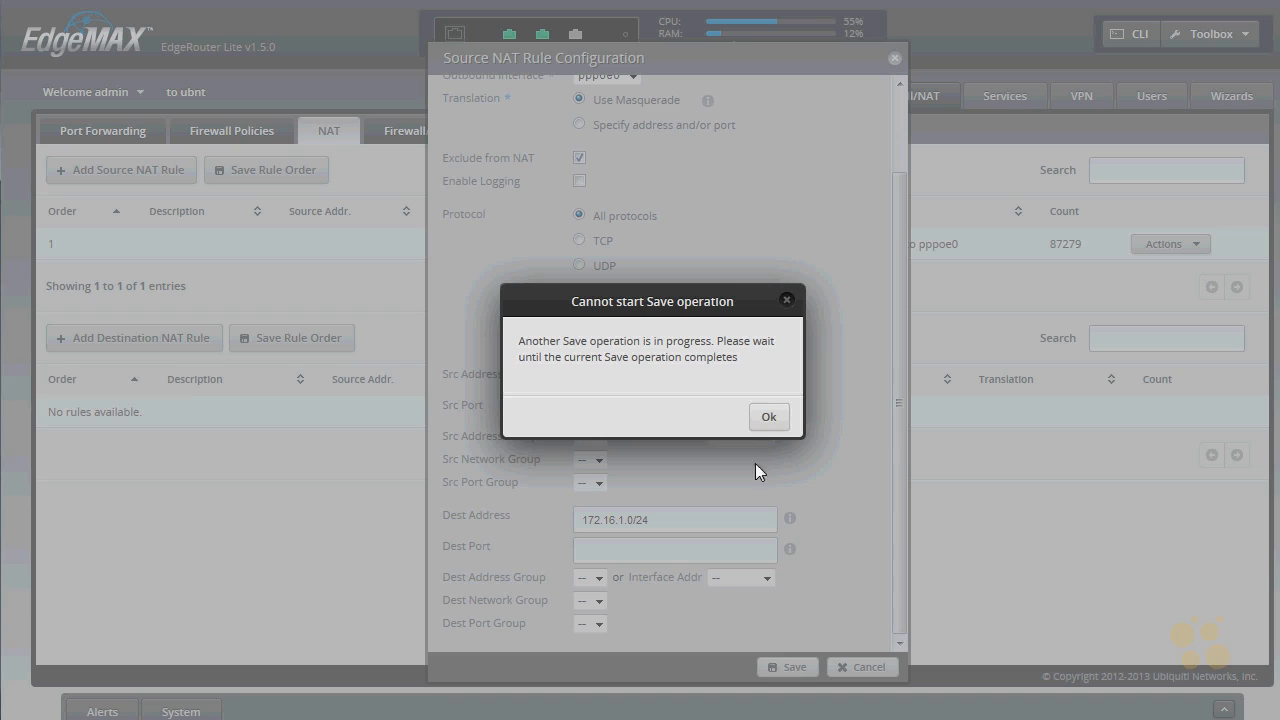
pyautogui.click(768, 417)
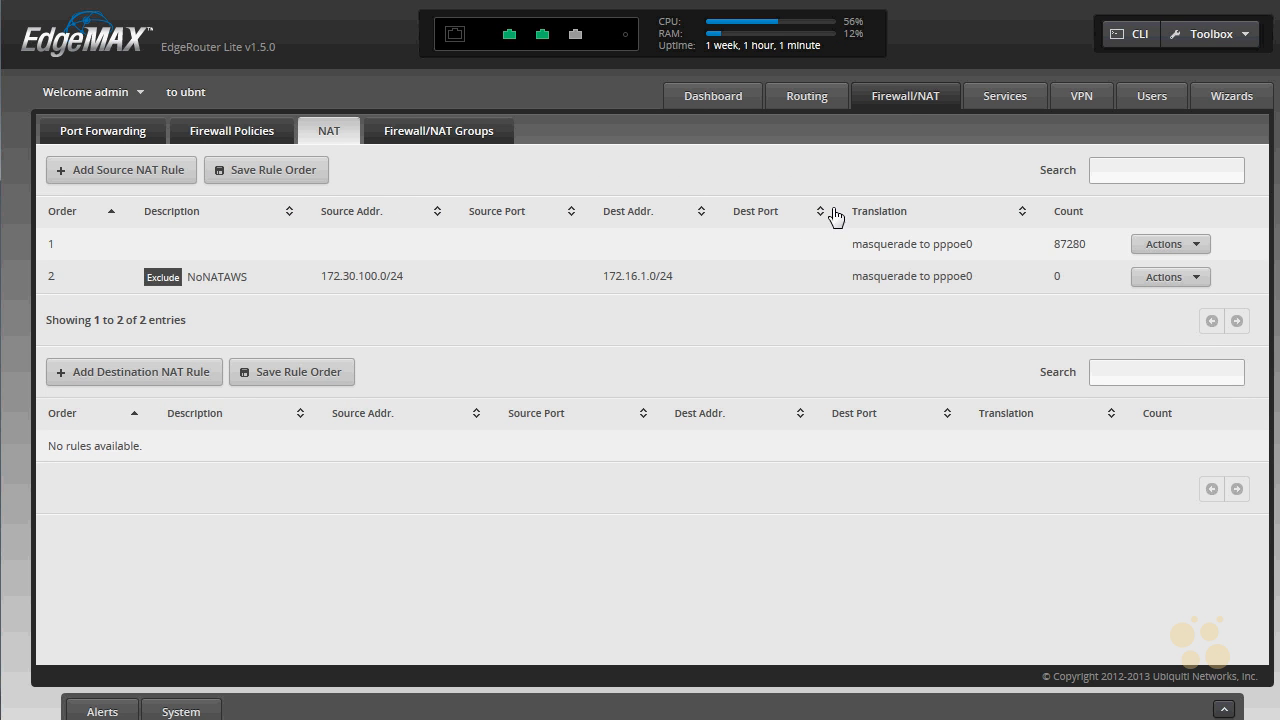
pyautogui.moveTo(235, 276); pyautogui.dragTo(222, 244)
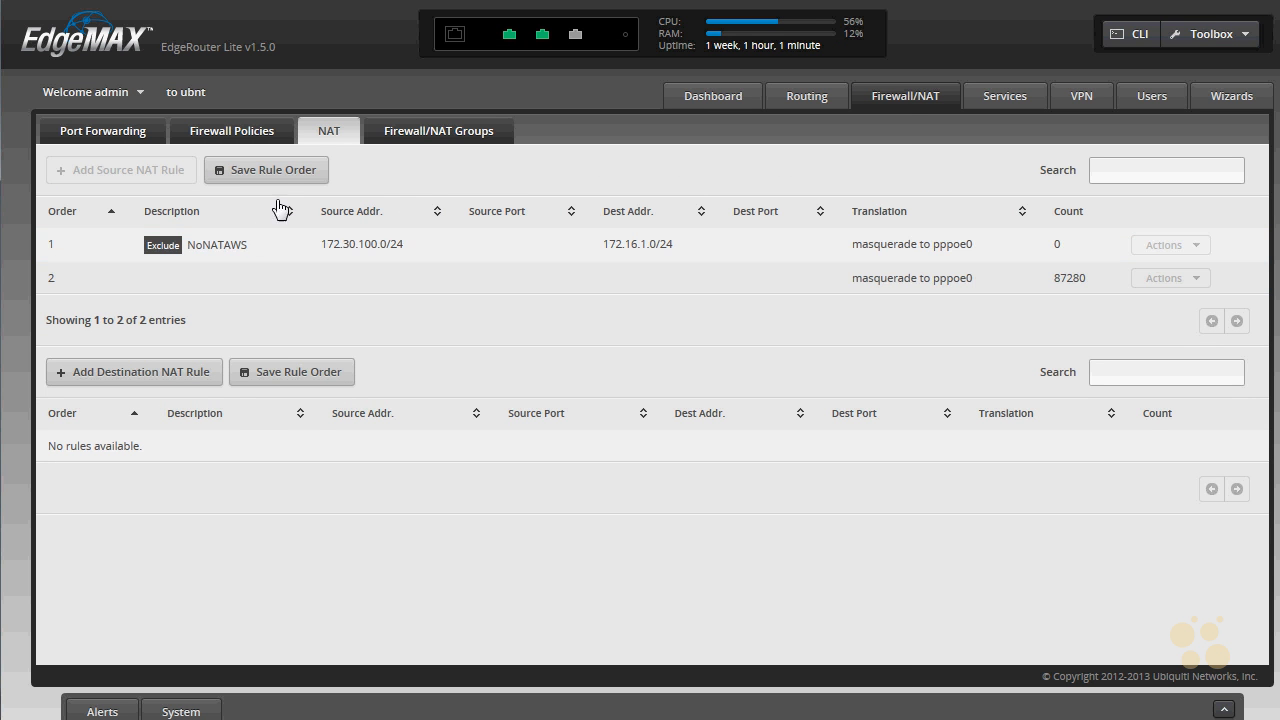
pyautogui.click(275, 172)
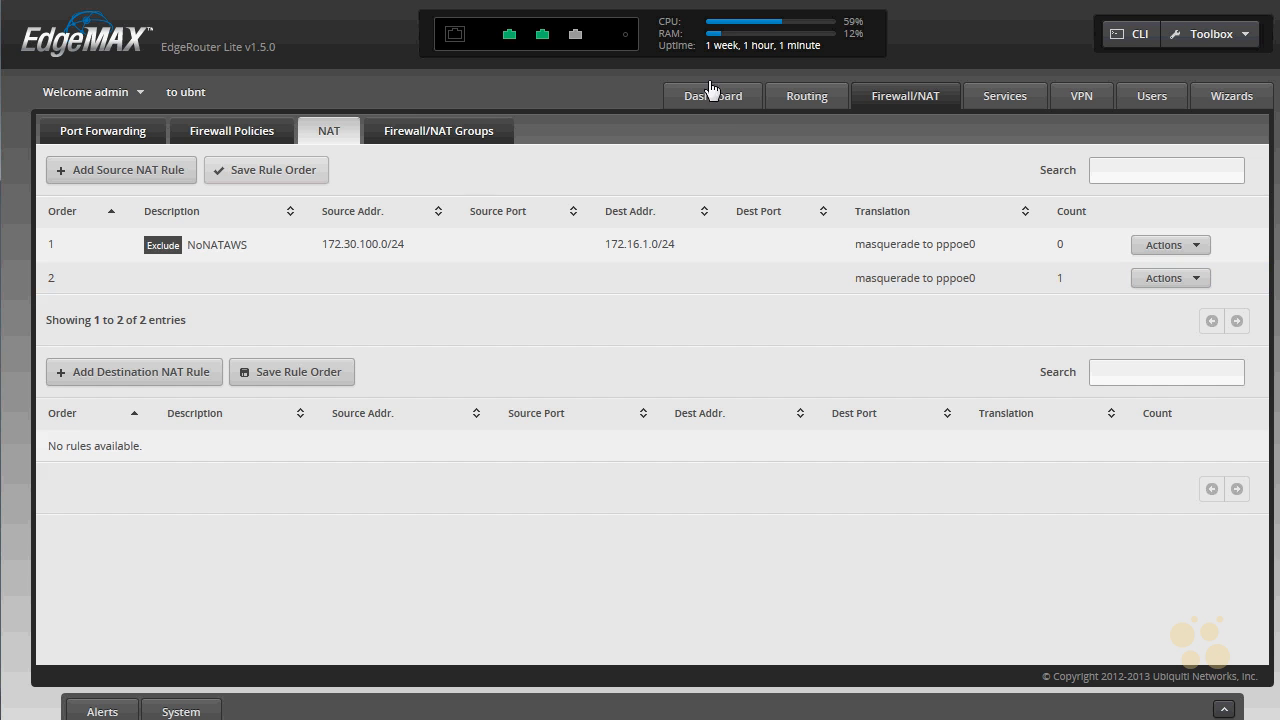
# Start a static route to 172.16.1.0/24 with next hop begun as 169, then switch to the config document
pyautogui.click(812, 100)
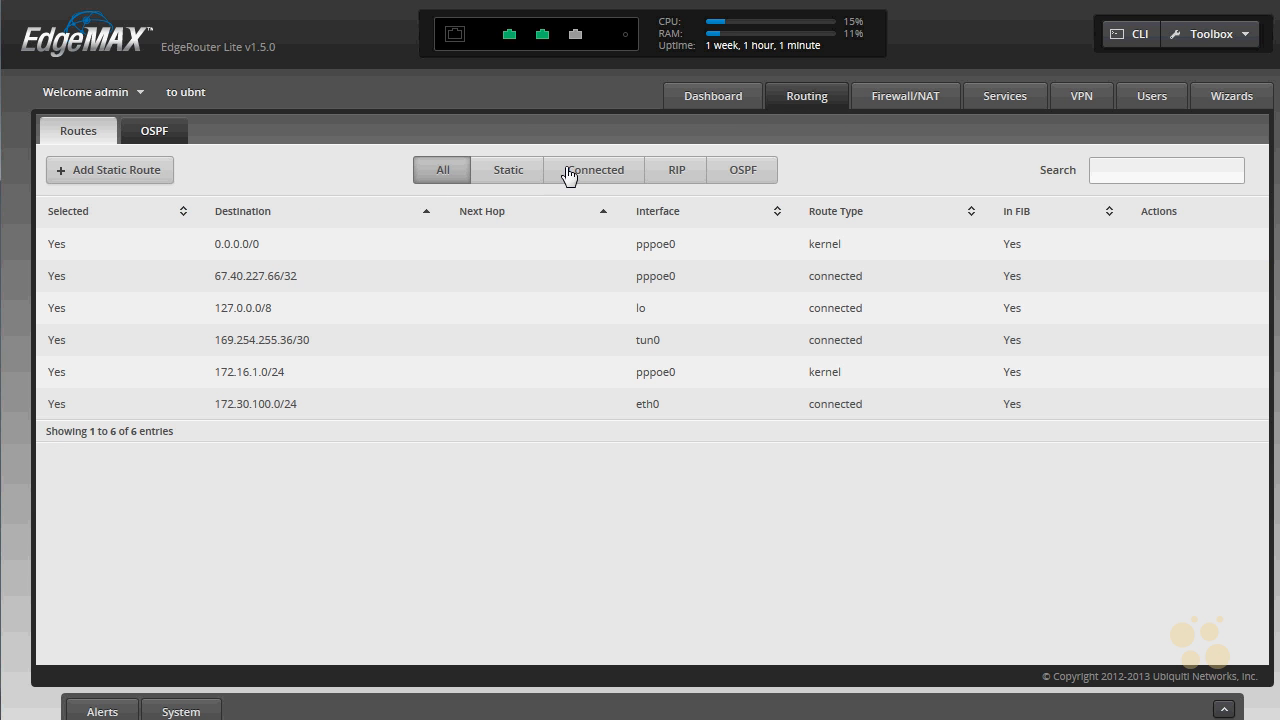
pyautogui.click(521, 188)
pyautogui.click(101, 178)
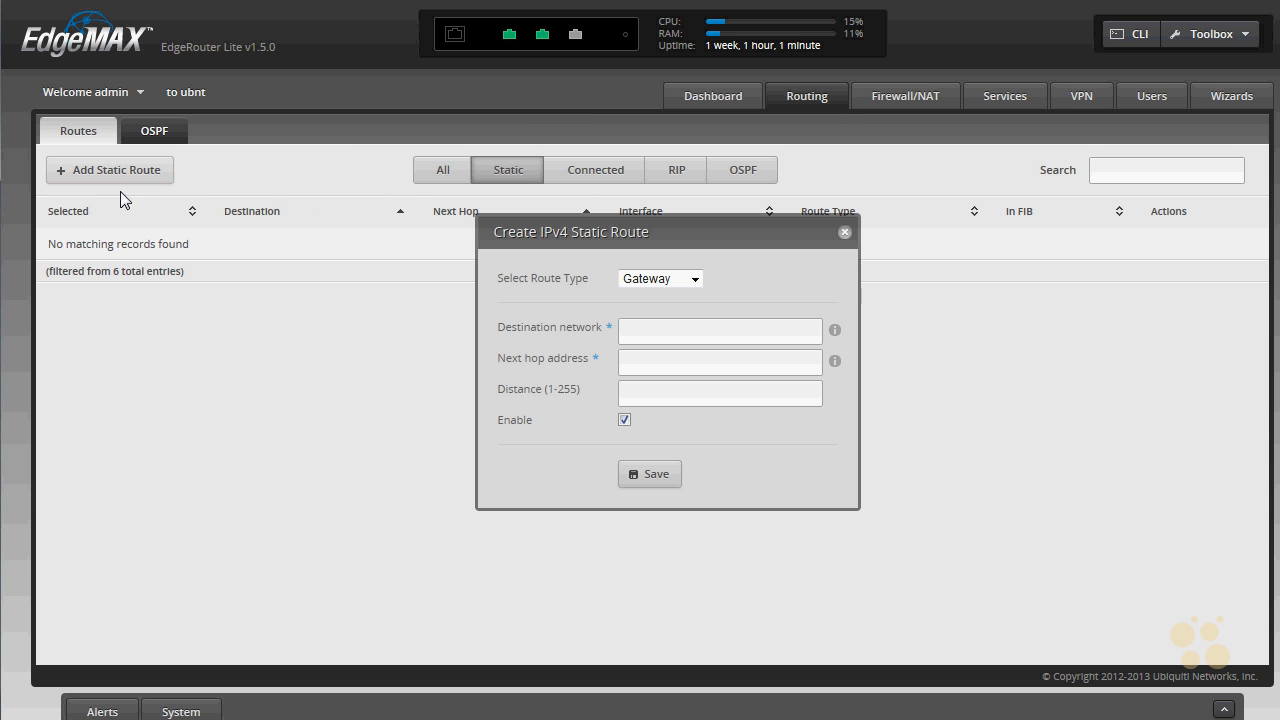
pyautogui.click(654, 328)
pyautogui.click(640, 356)
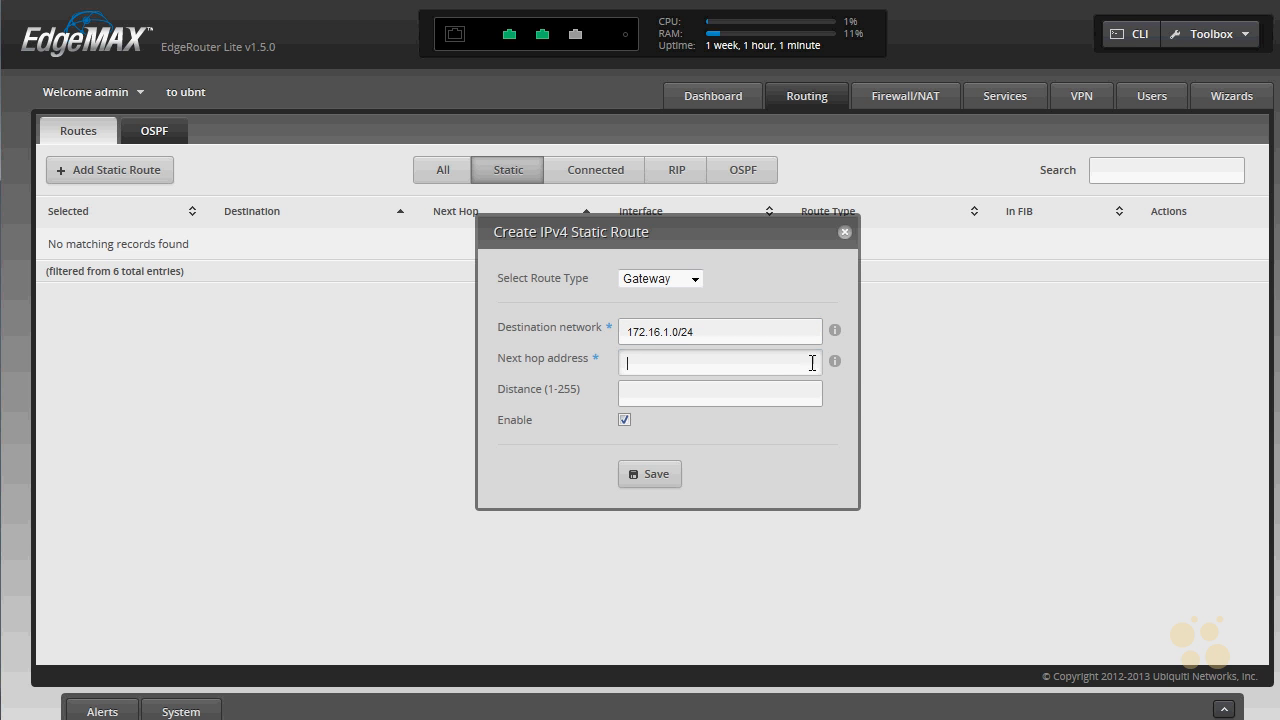
pyautogui.write('16')
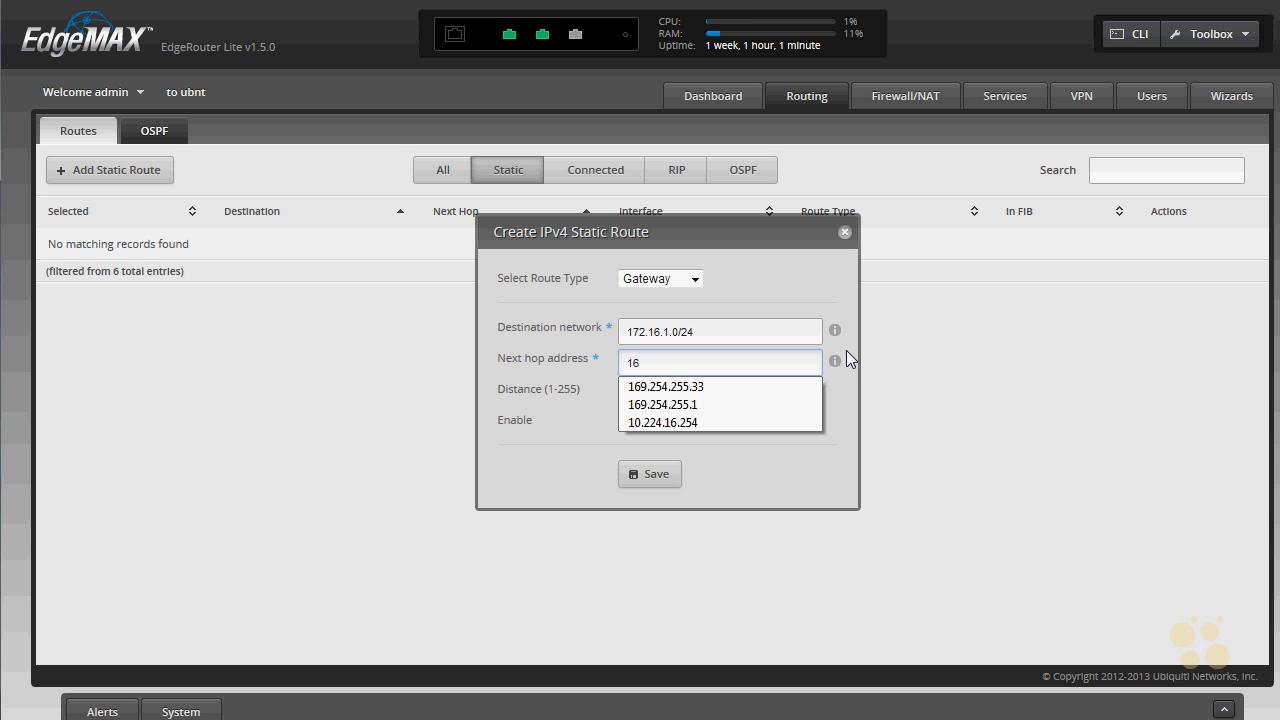
pyautogui.write('9')
pyautogui.hotkey('alt', 'Tab')
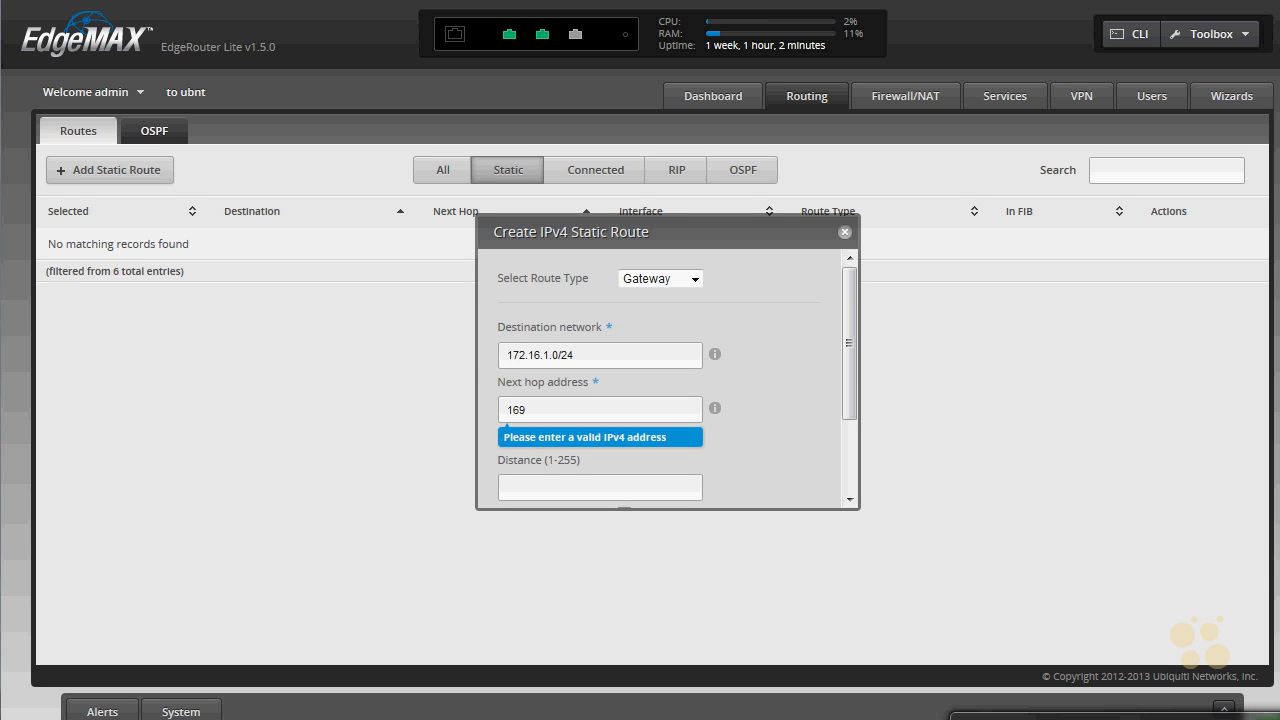
pyautogui.hotkey('alt', 'Tab')
# Copy the Virtual Private Gateway inside address 169.254.255.37 from the Word document
pyautogui.scroll(-19, 1024, 416)
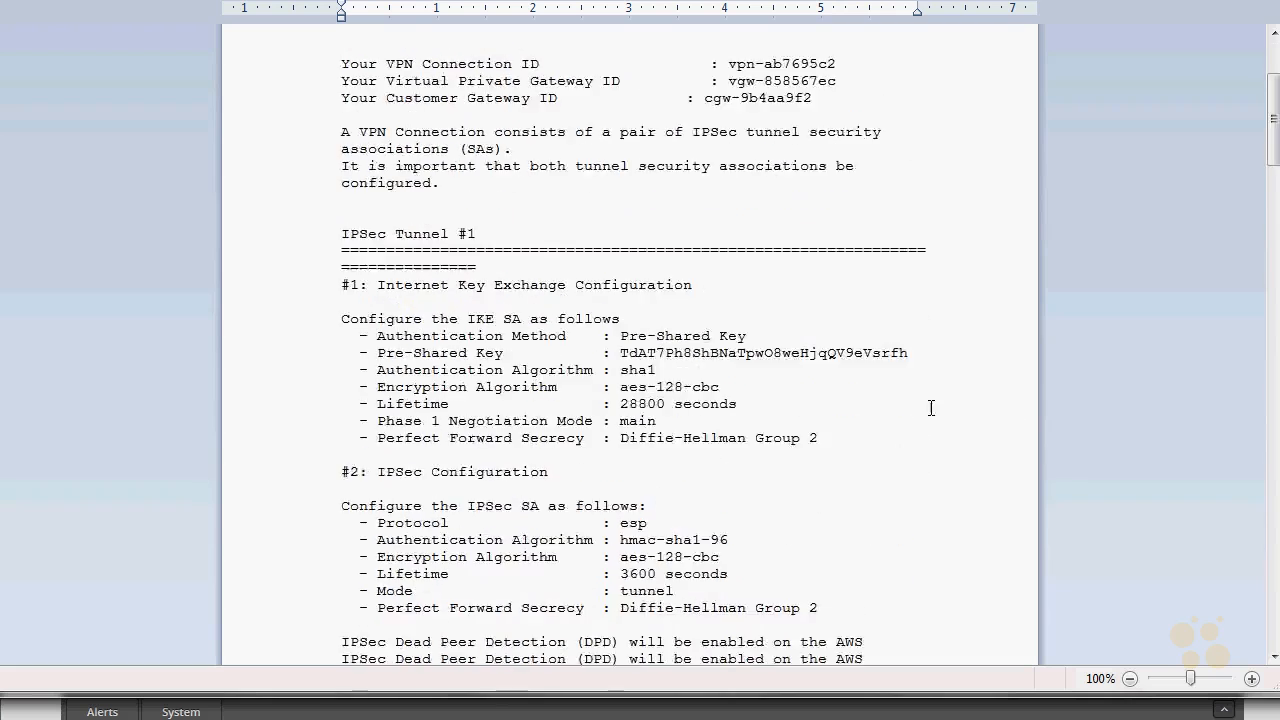
pyautogui.scroll(-5, 808, 387)
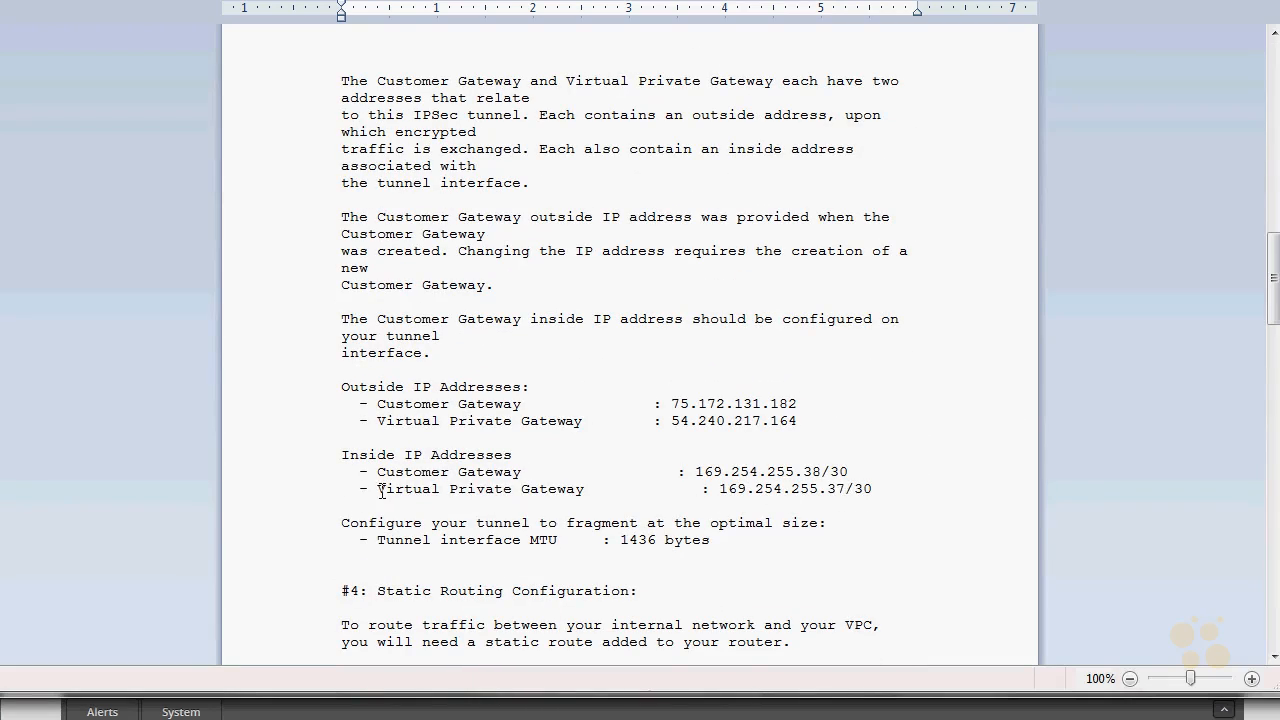
pyautogui.moveTo(378, 490); pyautogui.dragTo(602, 497)
pyautogui.click(840, 490)
pyautogui.moveTo(845, 490); pyautogui.dragTo(716, 490)
pyautogui.hotkey('ctrl', 'c')
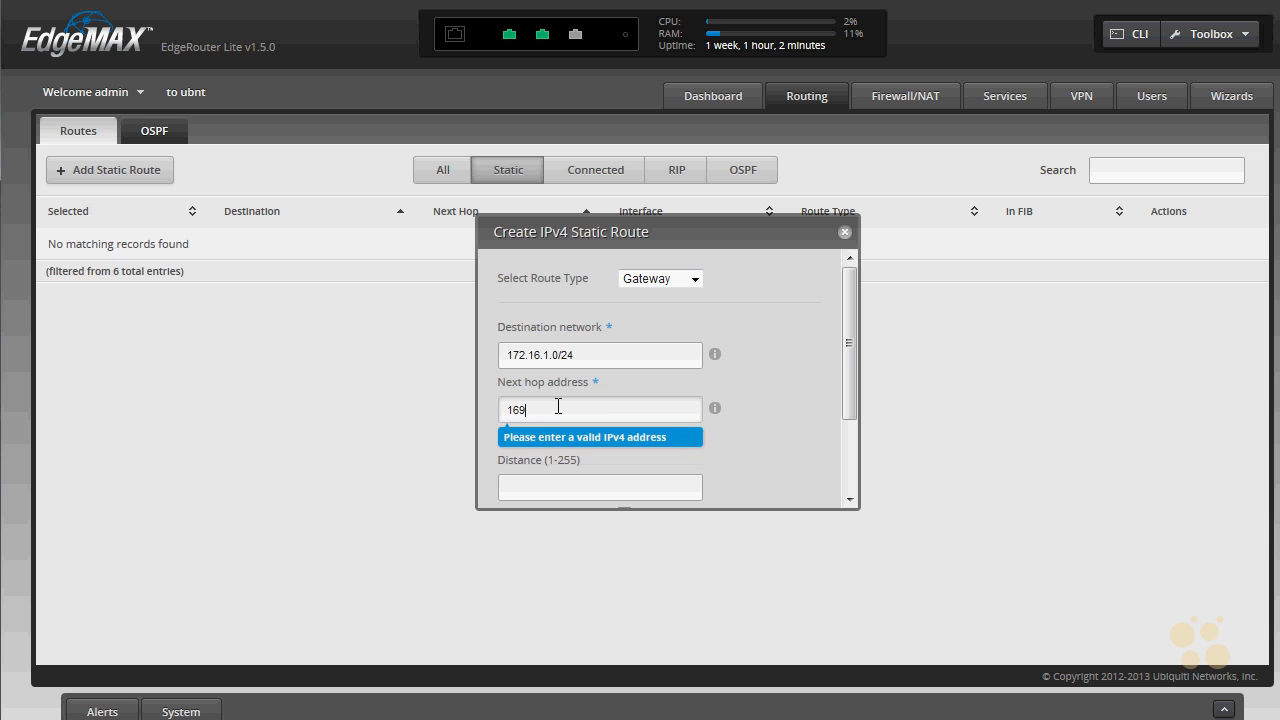
pyautogui.hotkey('ctrl', 'a')
# Save the static route with next hop 169.254.255.37 and distance 1, then check VPN > IPsec Site-to-Site
pyautogui.hotkey('ctrl', 'v')
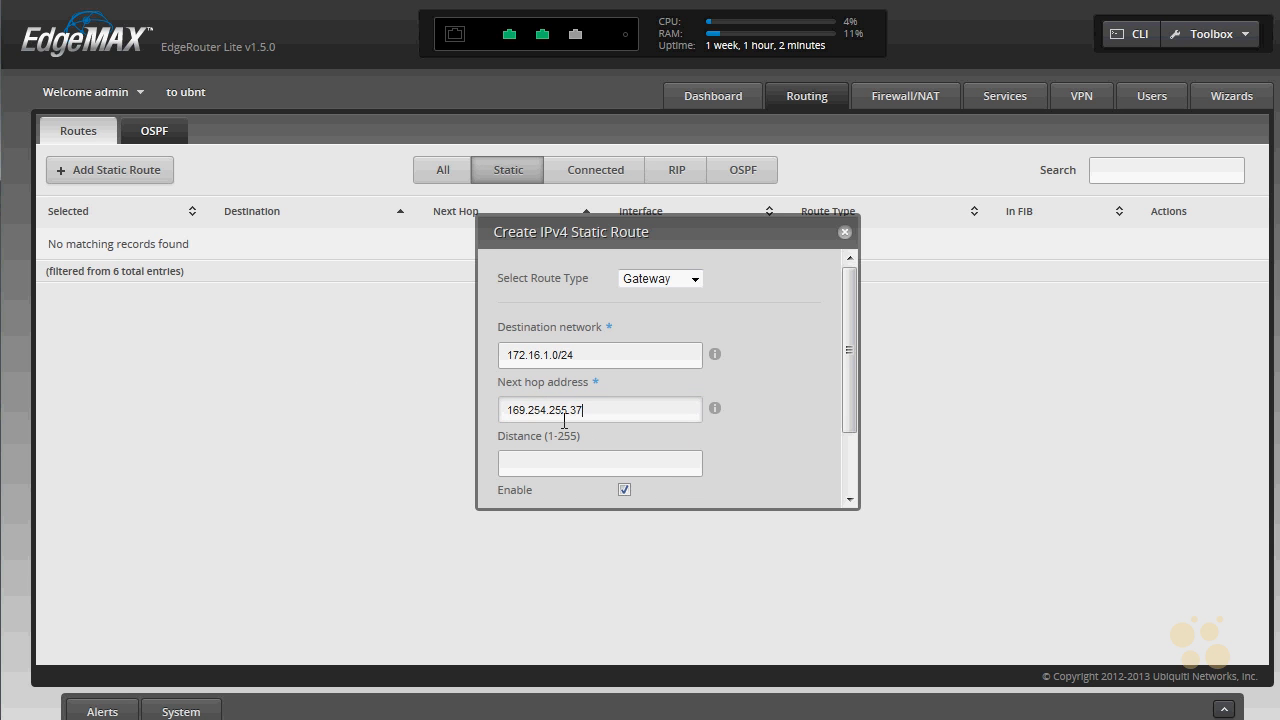
pyautogui.click(560, 462)
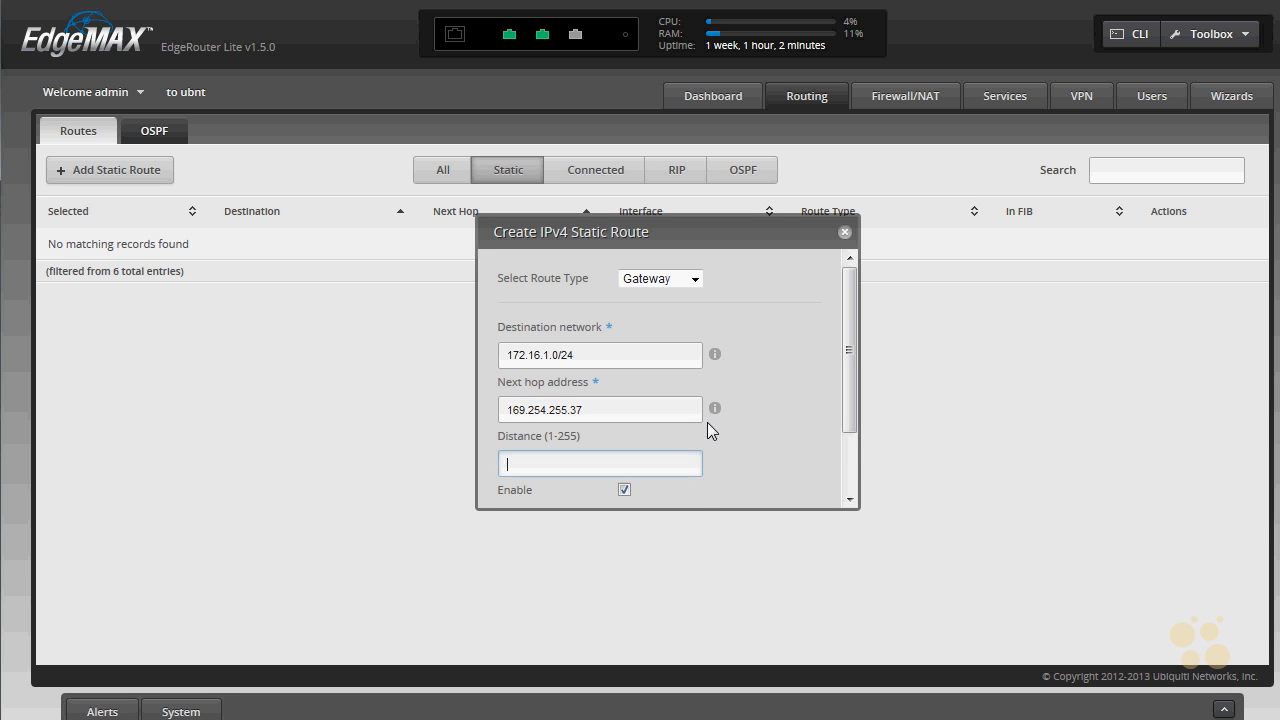
pyautogui.write('1')
pyautogui.scroll(-2, 848, 450)
pyautogui.click(652, 476)
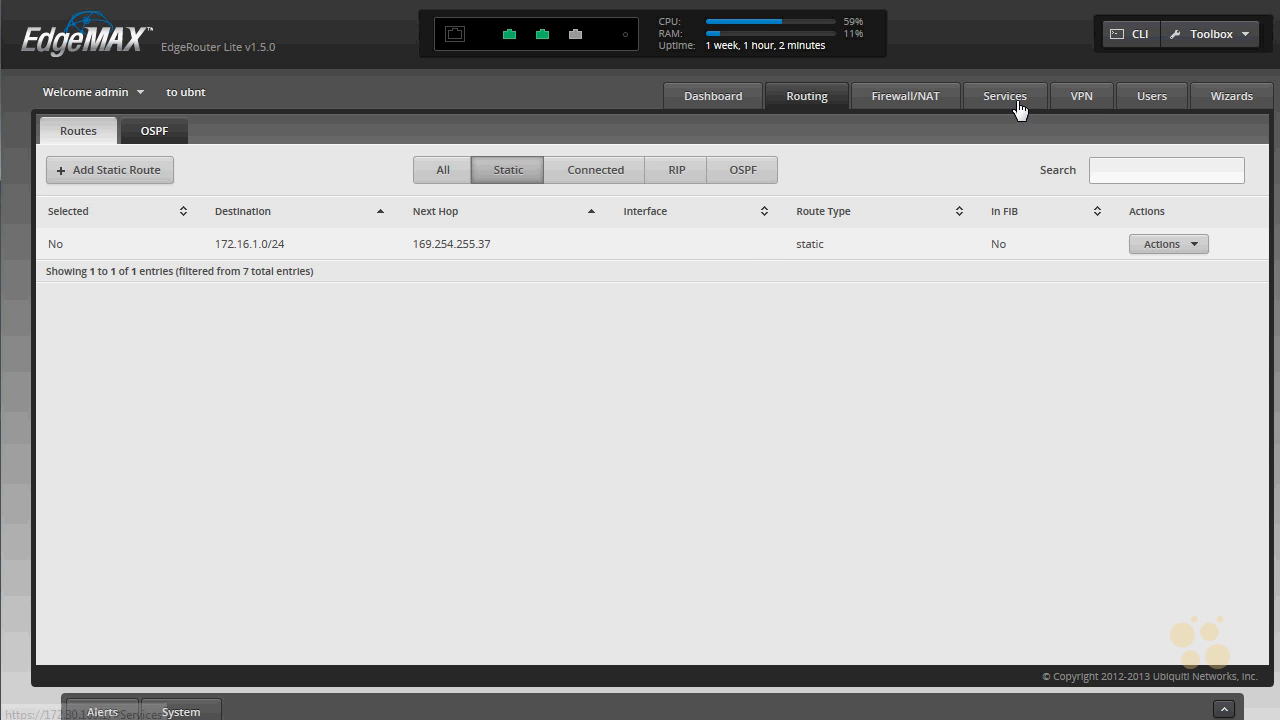
pyautogui.click(1083, 96)
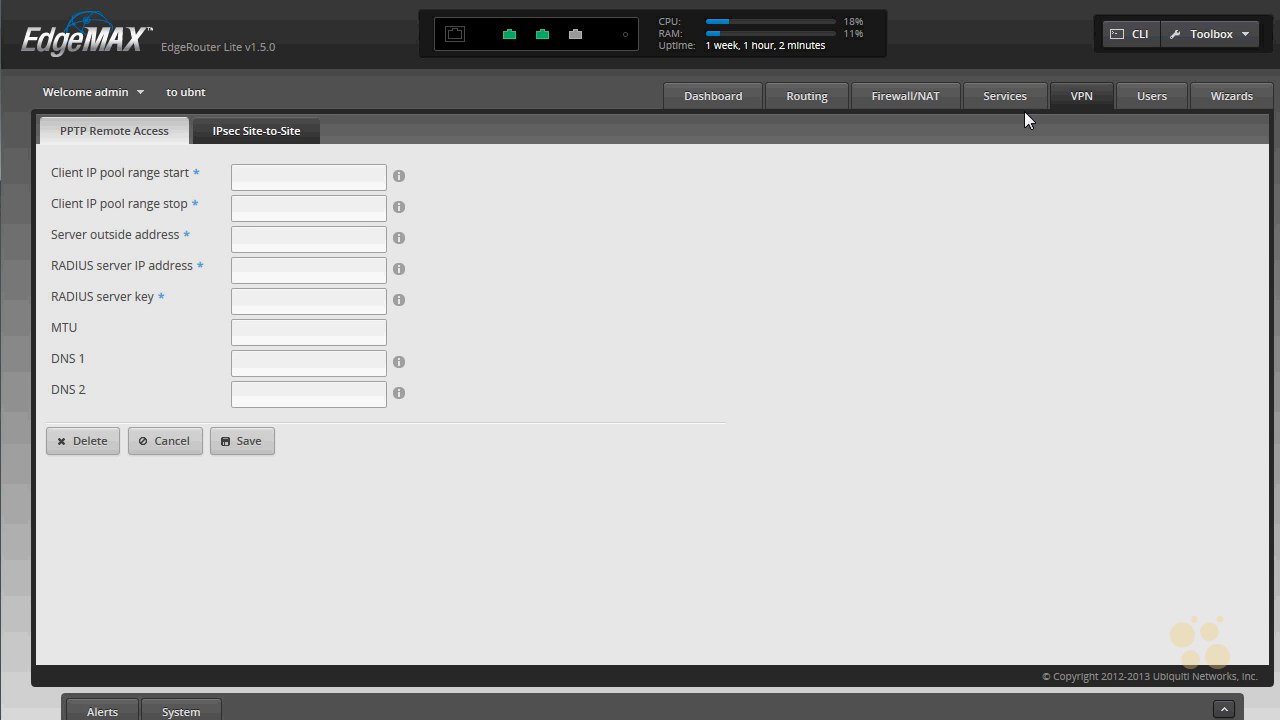
pyautogui.click(229, 139)
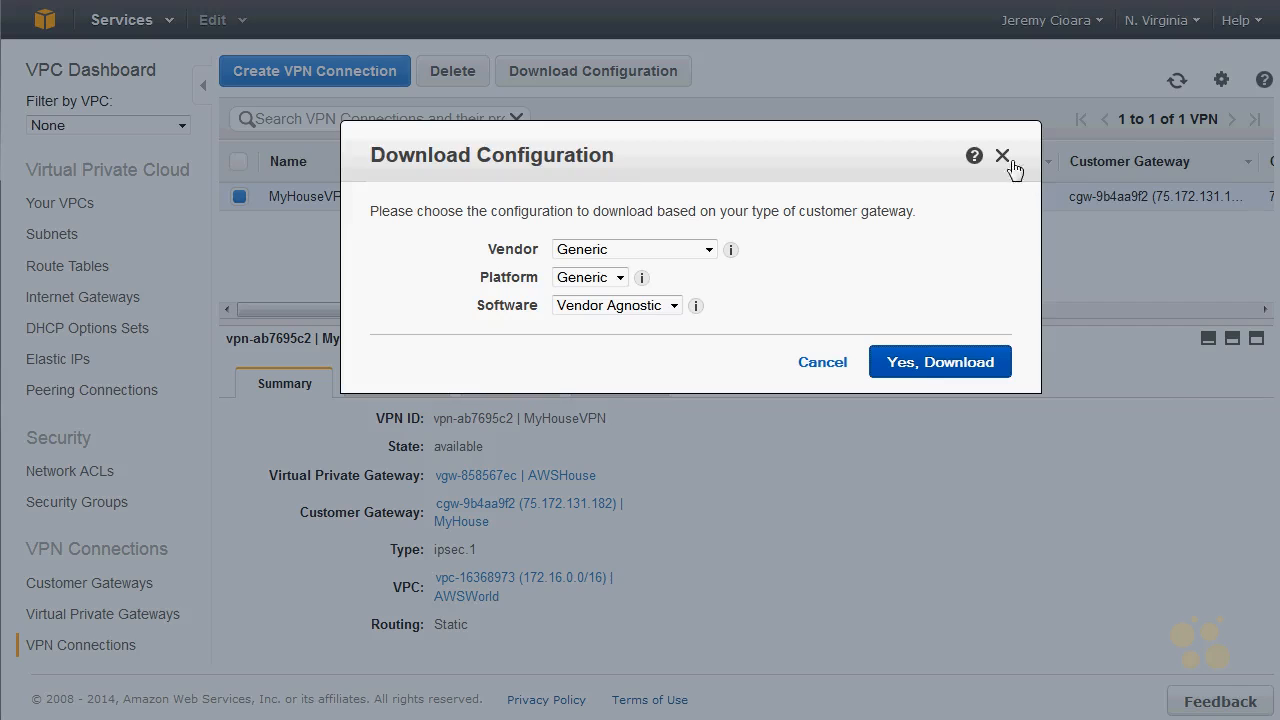
# Find the running EC2 instance's private IP 172.16.1.220 under EC2 Instances
pyautogui.click(1003, 156)
pyautogui.click(52, 24)
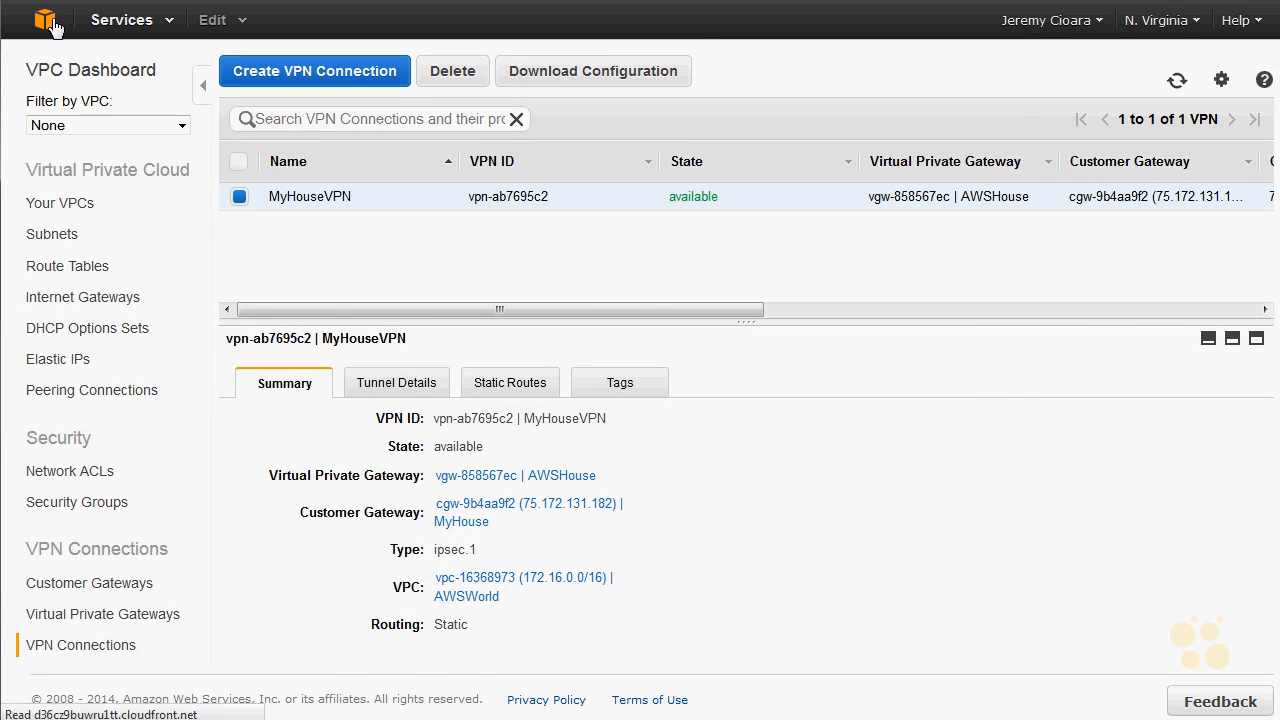
pyautogui.click(99, 168)
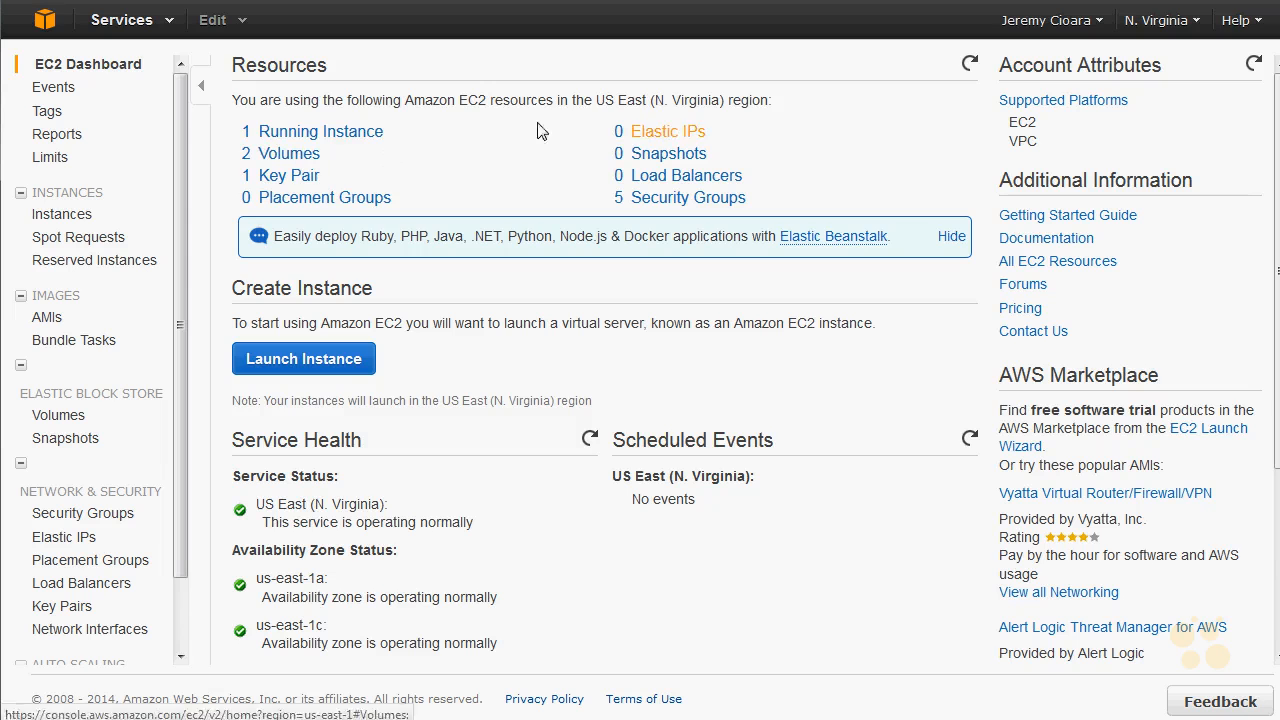
pyautogui.click(335, 132)
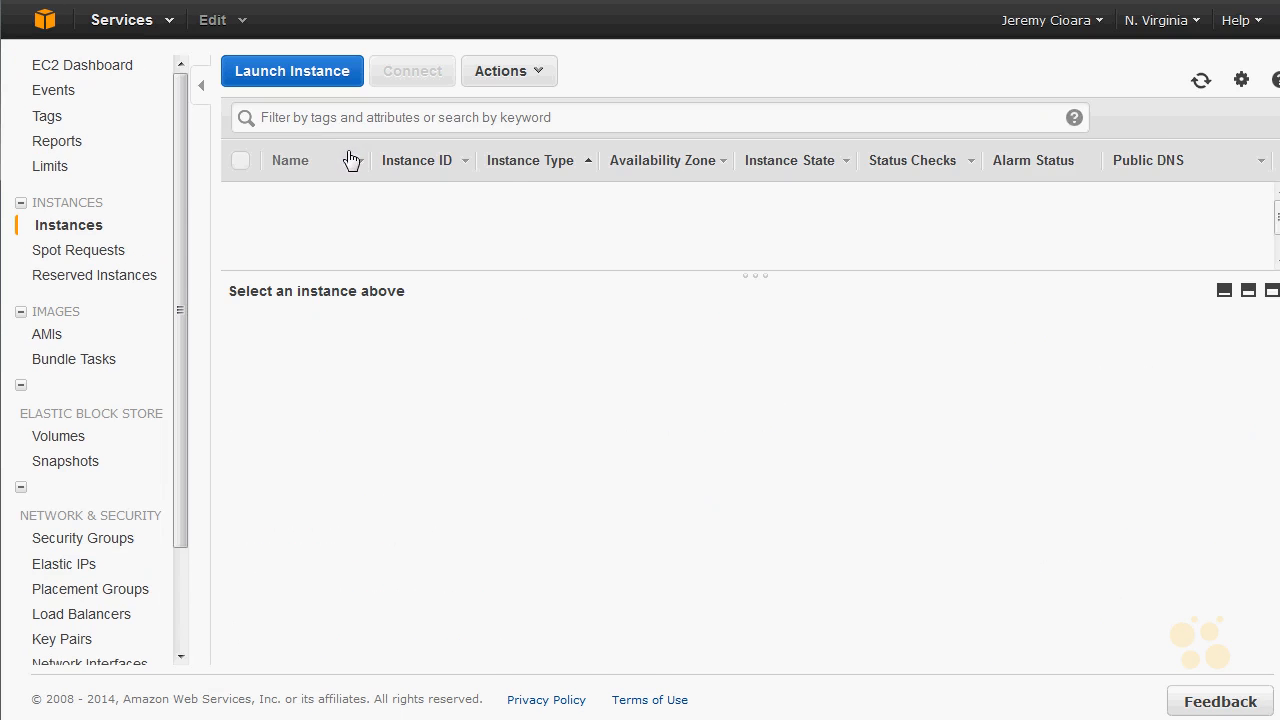
pyautogui.click(753, 226)
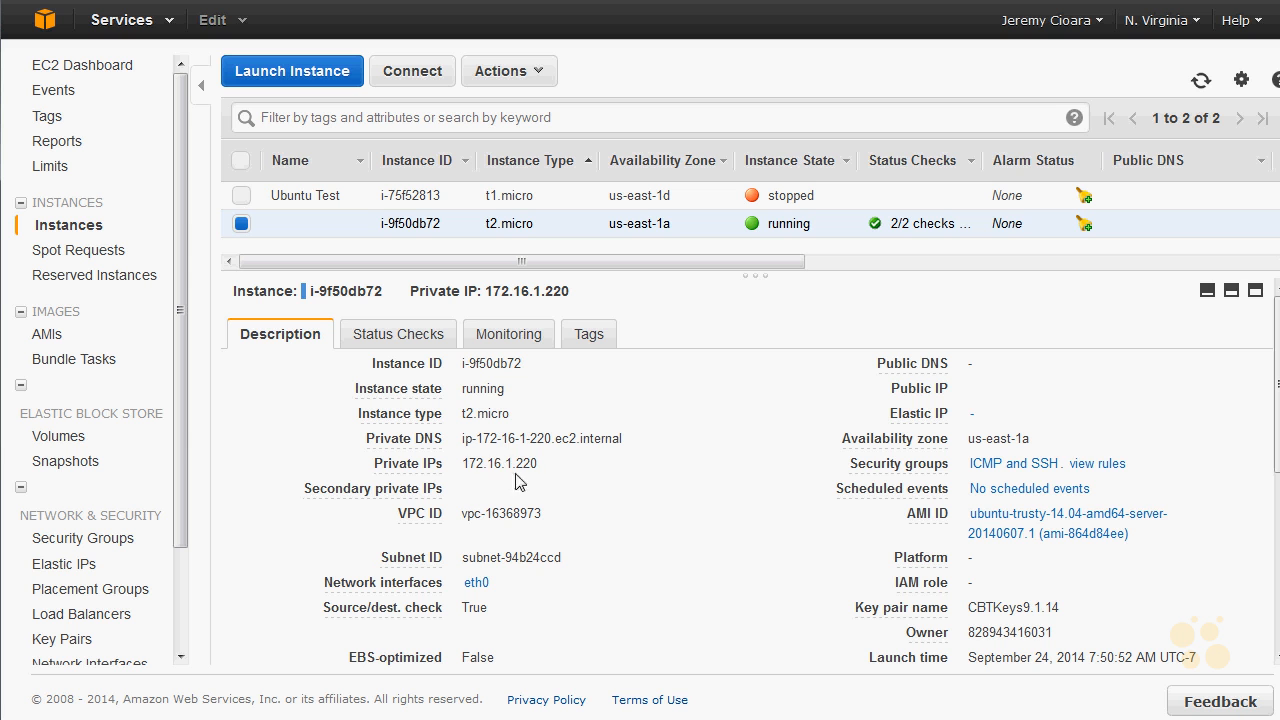
pyautogui.moveTo(548, 466); pyautogui.dragTo(462, 466)
# Launch a Command Prompt with cmd and move it to the lower right
pyautogui.press('super+r')
pyautogui.write('cmd')
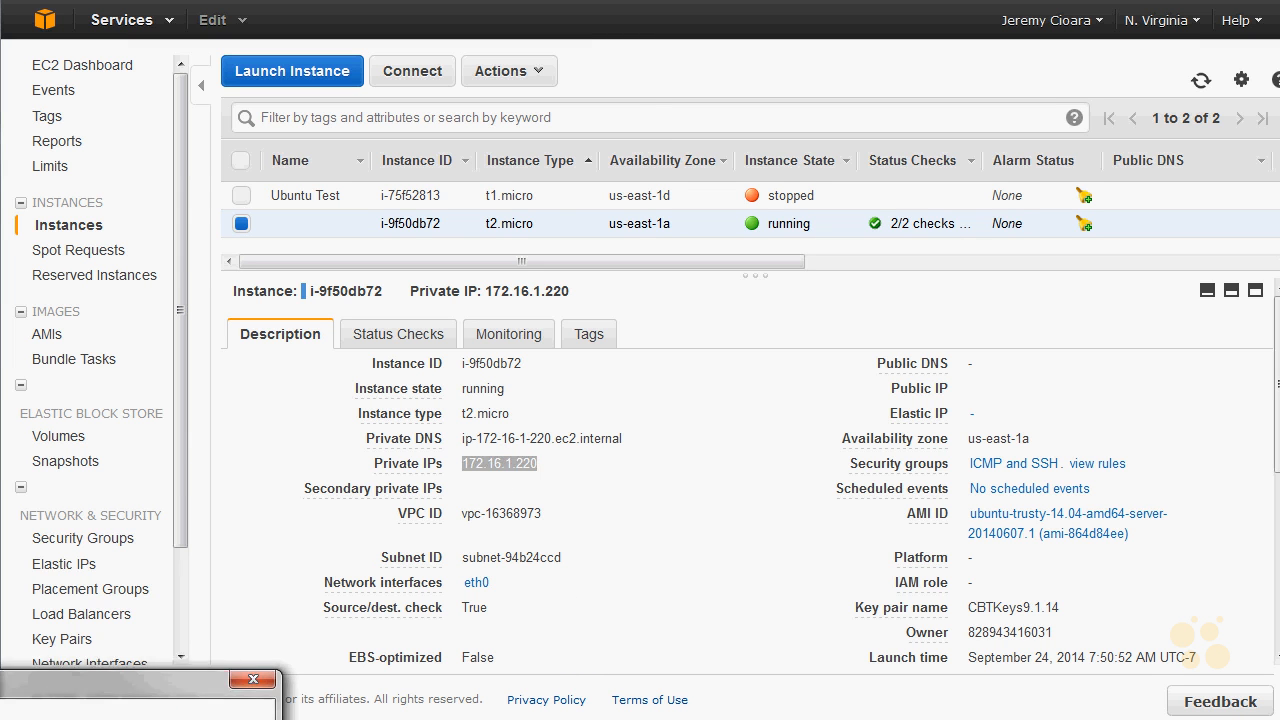
pyautogui.press('Return')
pyautogui.moveTo(455, 0); pyautogui.dragTo(1086, 222)
# Ping 172.16.1.220 from Command Prompt, getting 'Request timed out' replies
pyautogui.click(1035, 340)
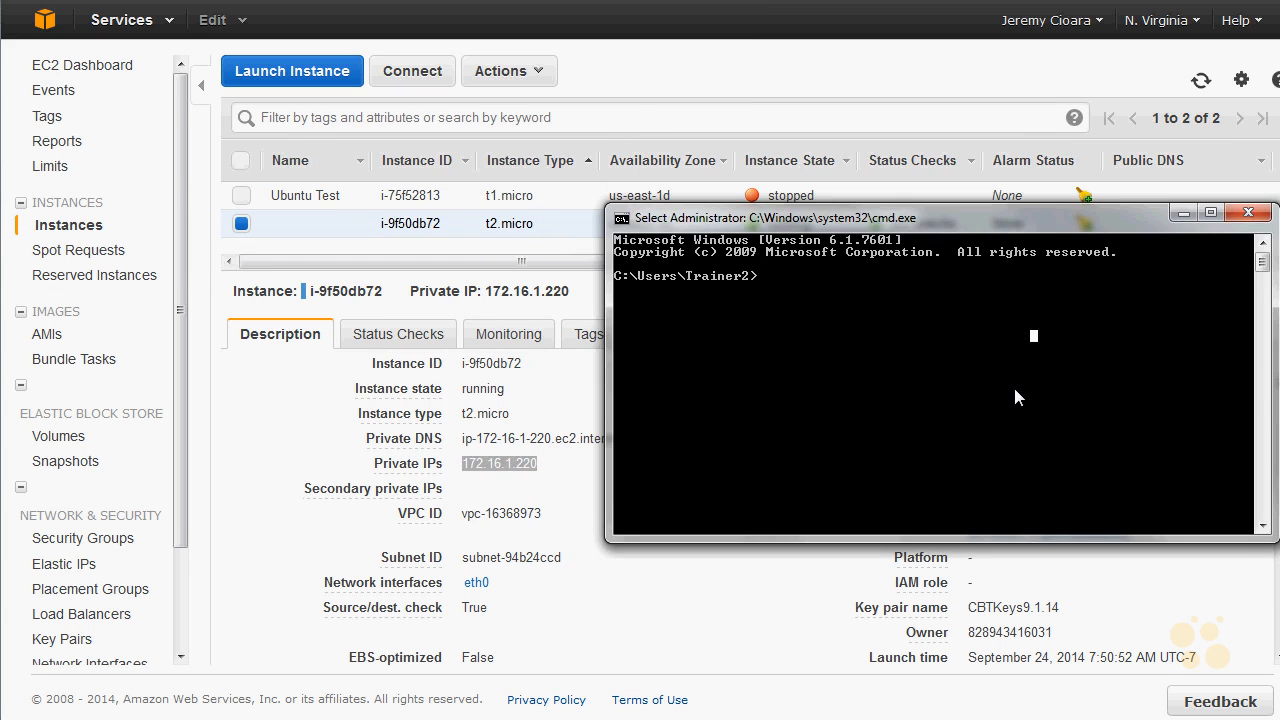
pyautogui.write('ping 172.16.1.22')
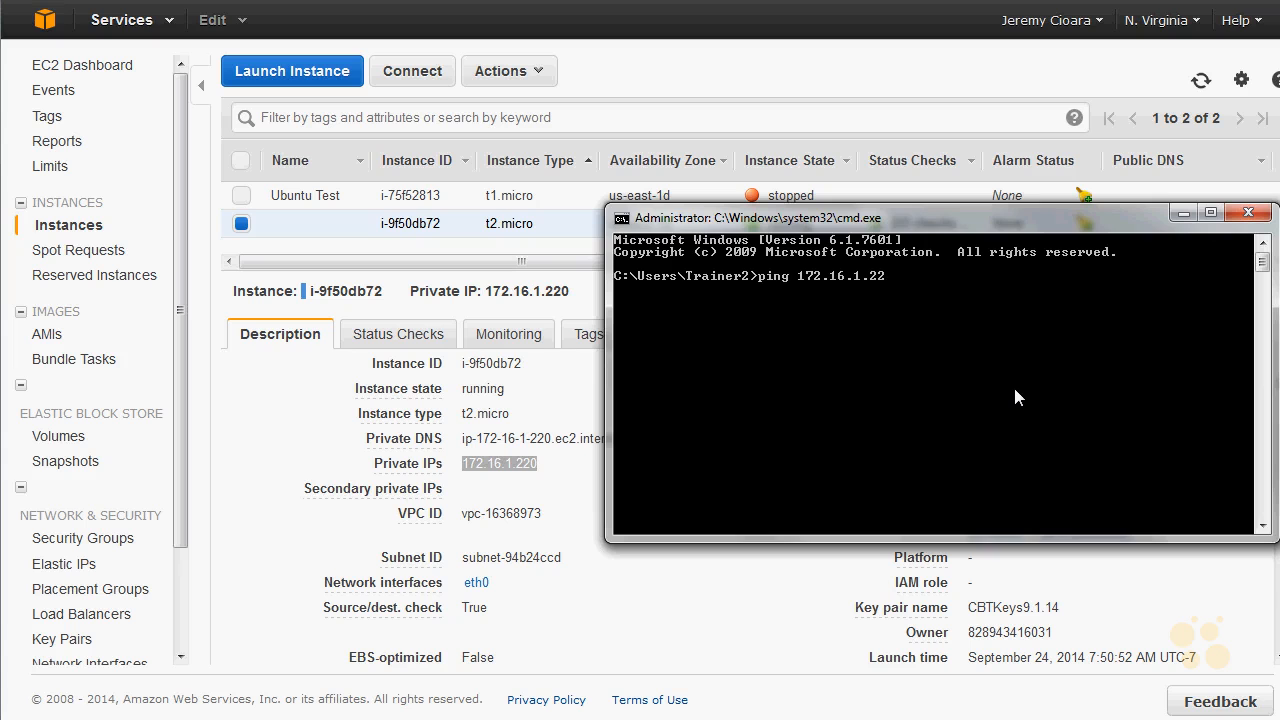
pyautogui.write('0')
pyautogui.press('Return')
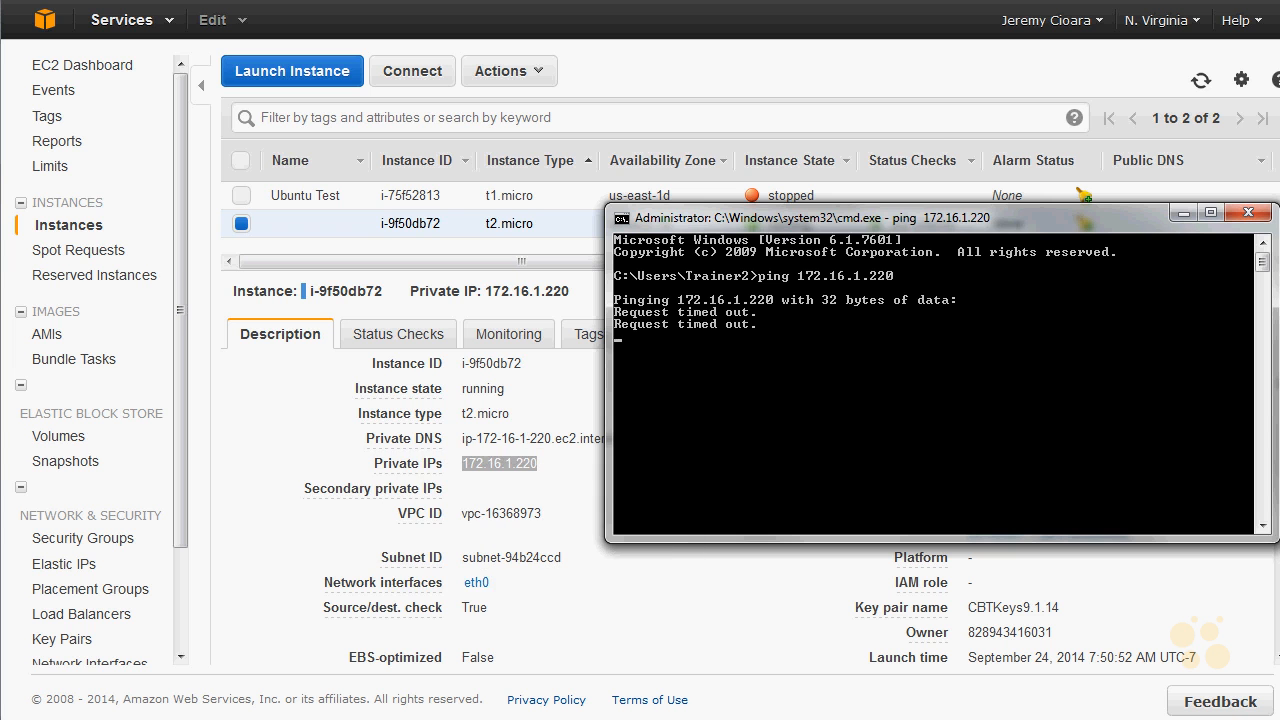
pyautogui.hotkey('alt', 'Tab')
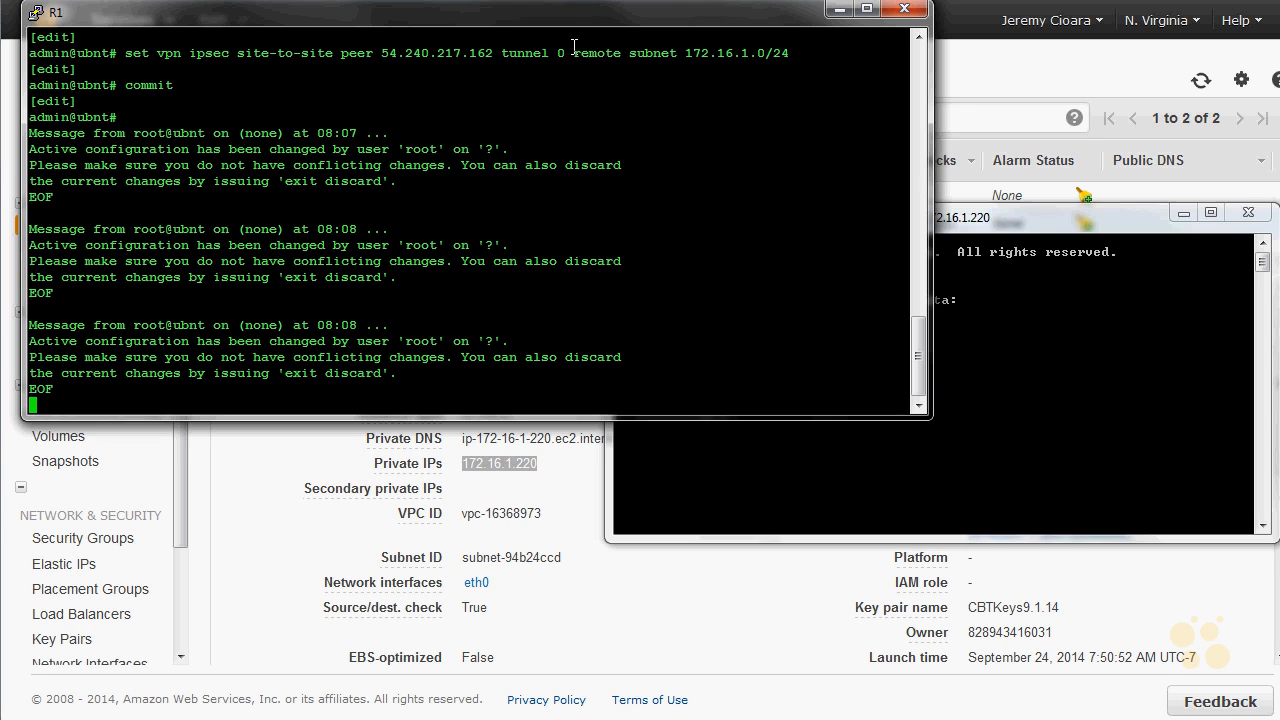
# Leave configuration mode in the router's terminal session
pyautogui.moveTo(569, 8); pyautogui.dragTo(852, 111)
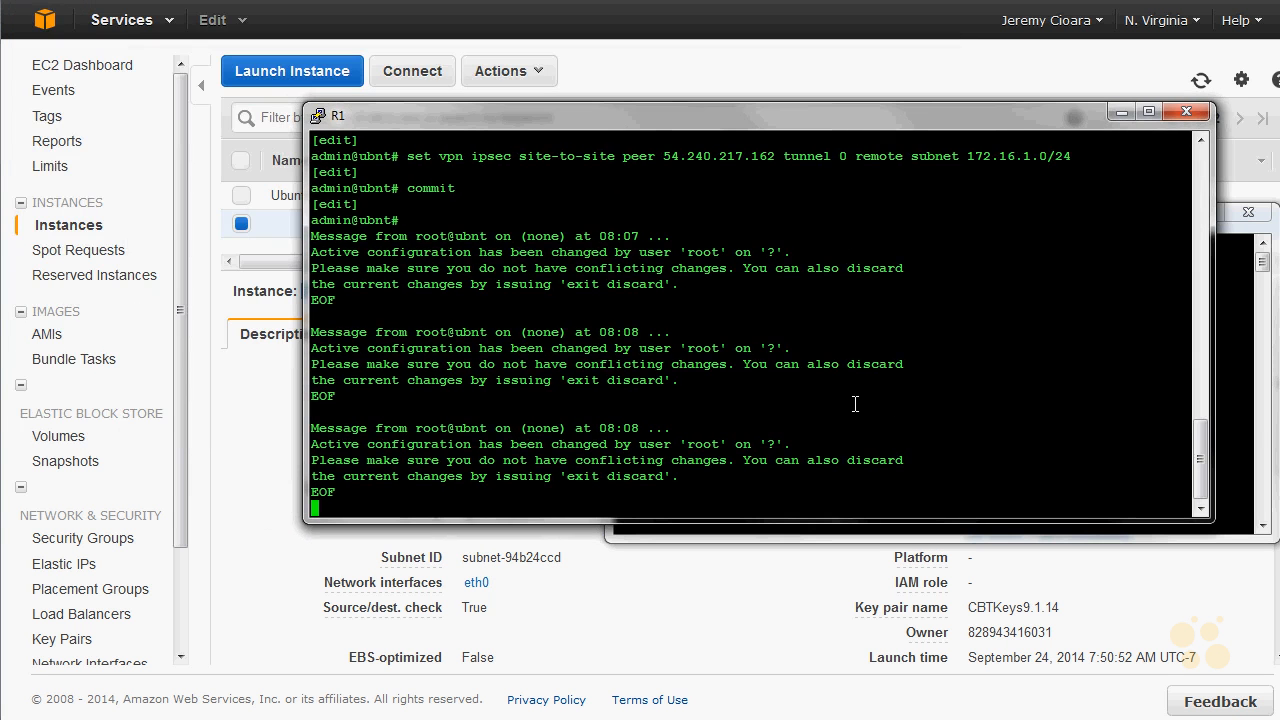
pyautogui.press('Return')
pyautogui.press('Return')
pyautogui.press('Return')
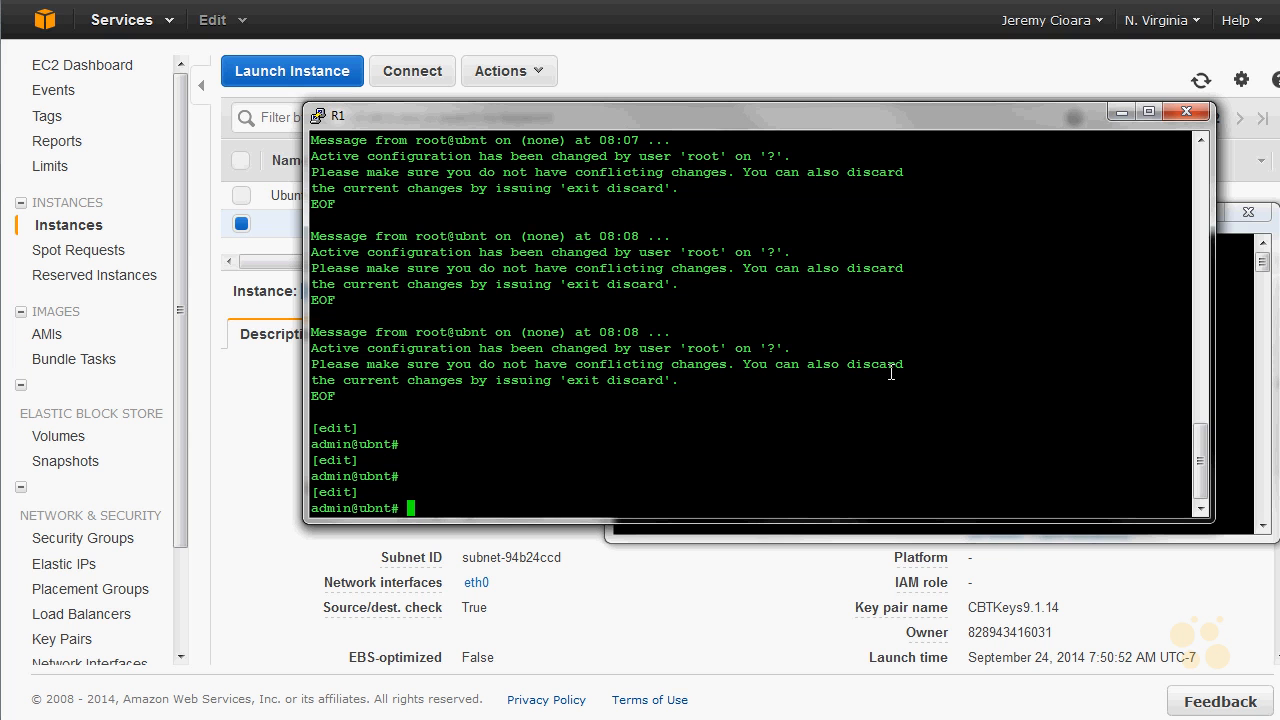
pyautogui.write('exit')
pyautogui.press('Return')
# Run show vpn ipsec sa, showing the tunnel to peer 54.240.217.162 down
pyautogui.write('show vpn')
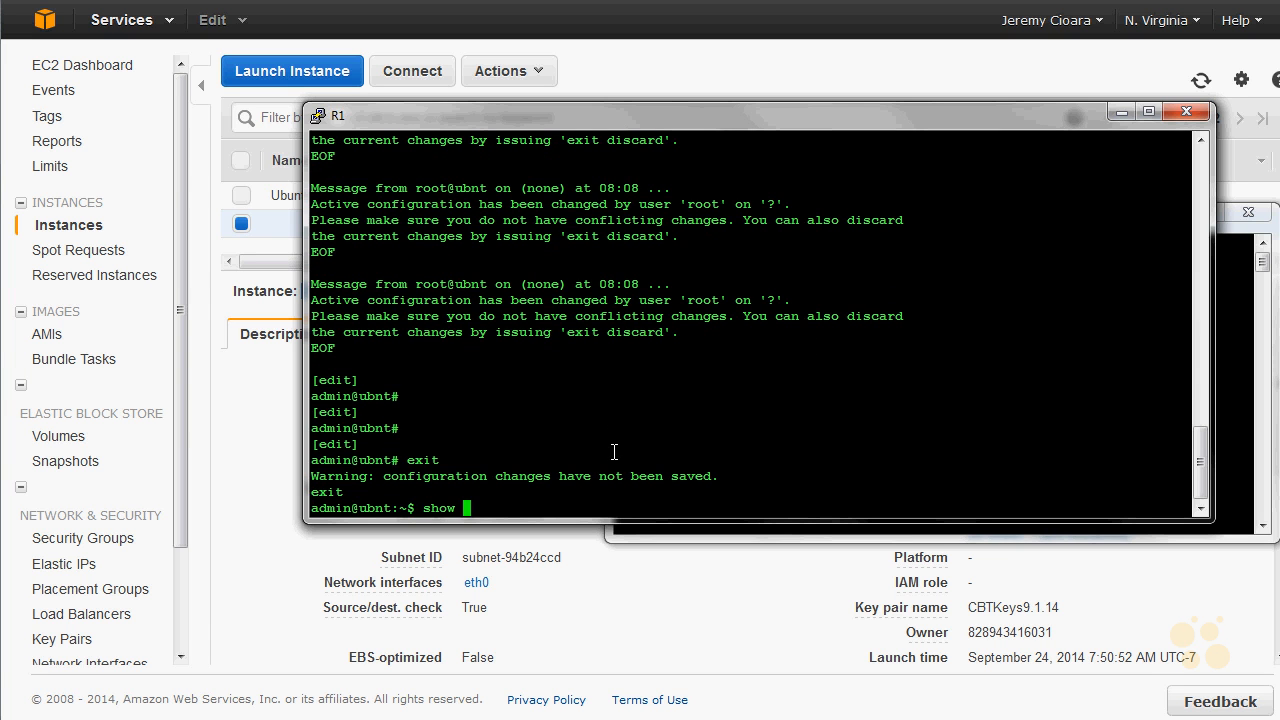
pyautogui.press('Tab')
pyautogui.press('Tab')
pyautogui.write('ipsec')
pyautogui.press('Tab')
pyautogui.press('Tab')
pyautogui.write('sa')
pyautogui.press('Return')
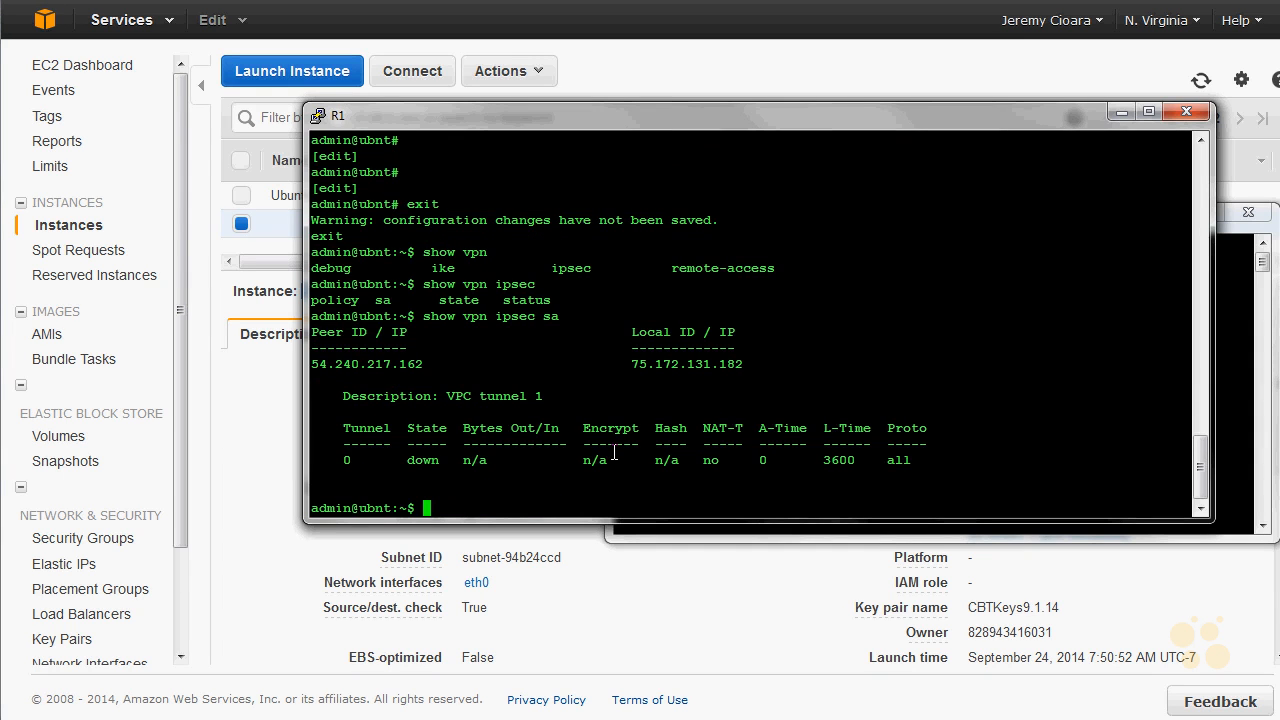
pyautogui.doubleClick(437, 461)
pyautogui.click(44, 19)
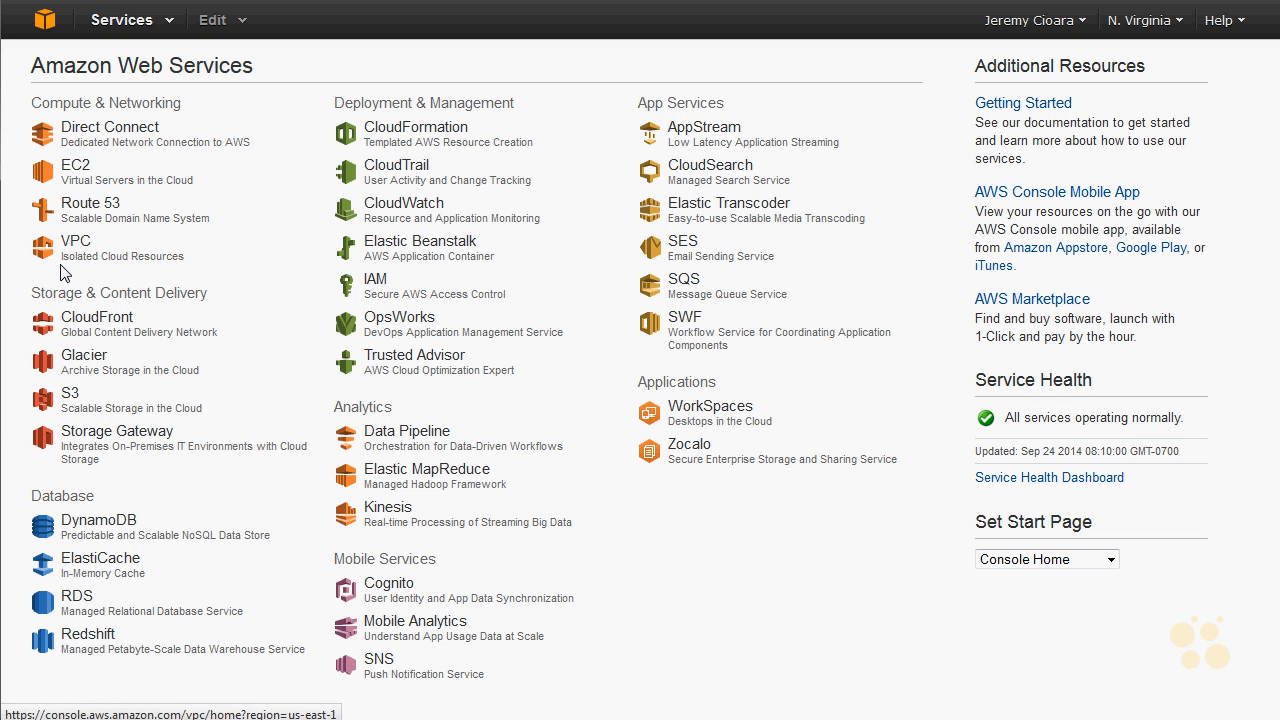
# Confirm both MyHouseVPN tunnels are DOWN in the VPC VPN Connections details
pyautogui.click(68, 260)
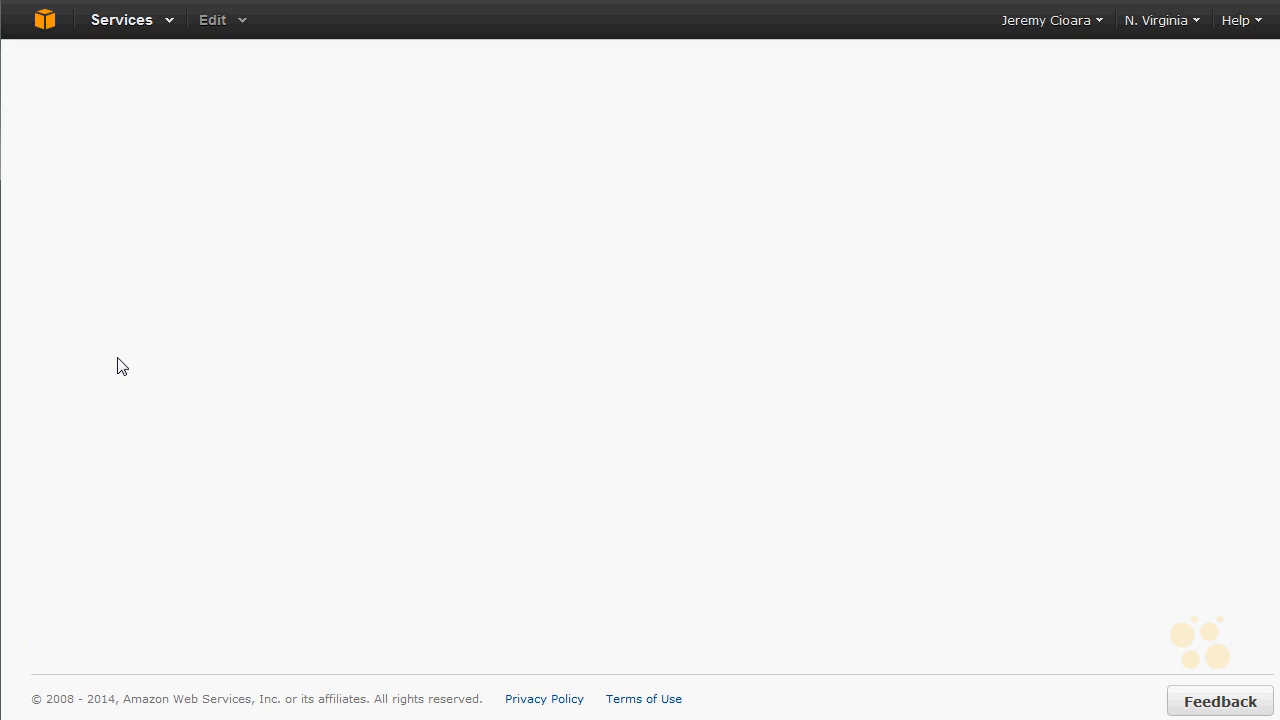
pyautogui.click(70, 648)
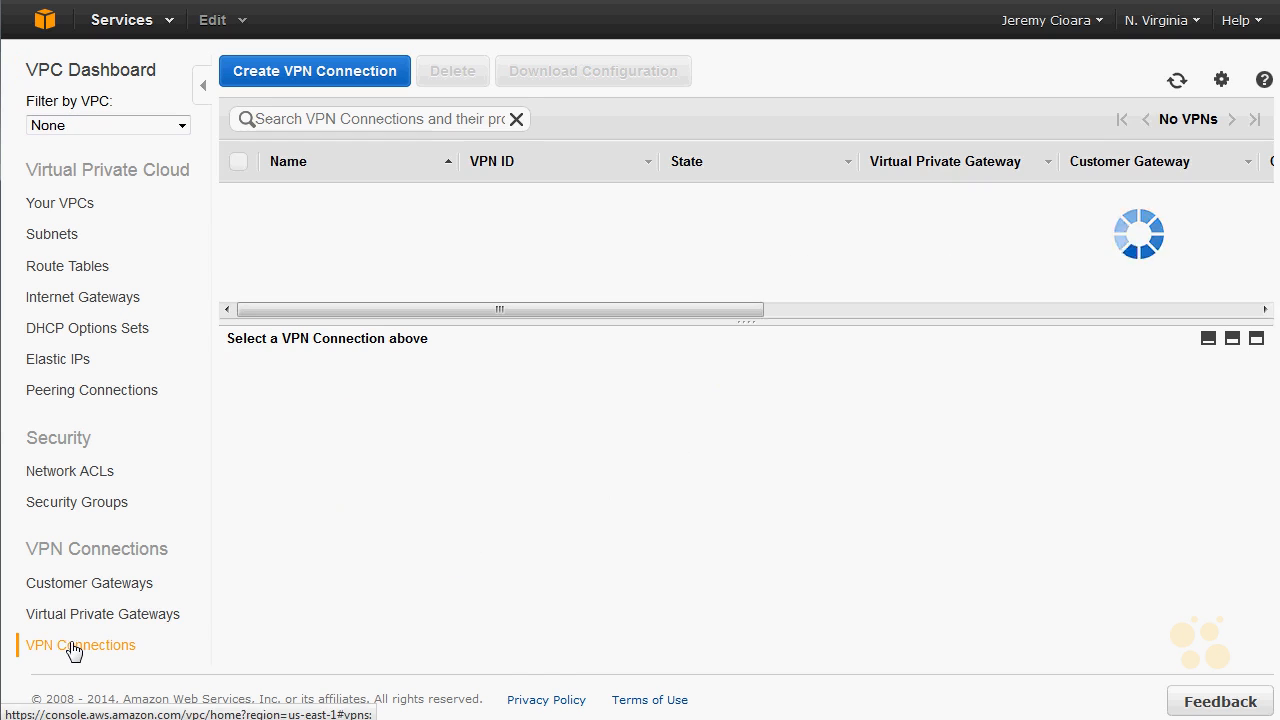
pyautogui.click(515, 199)
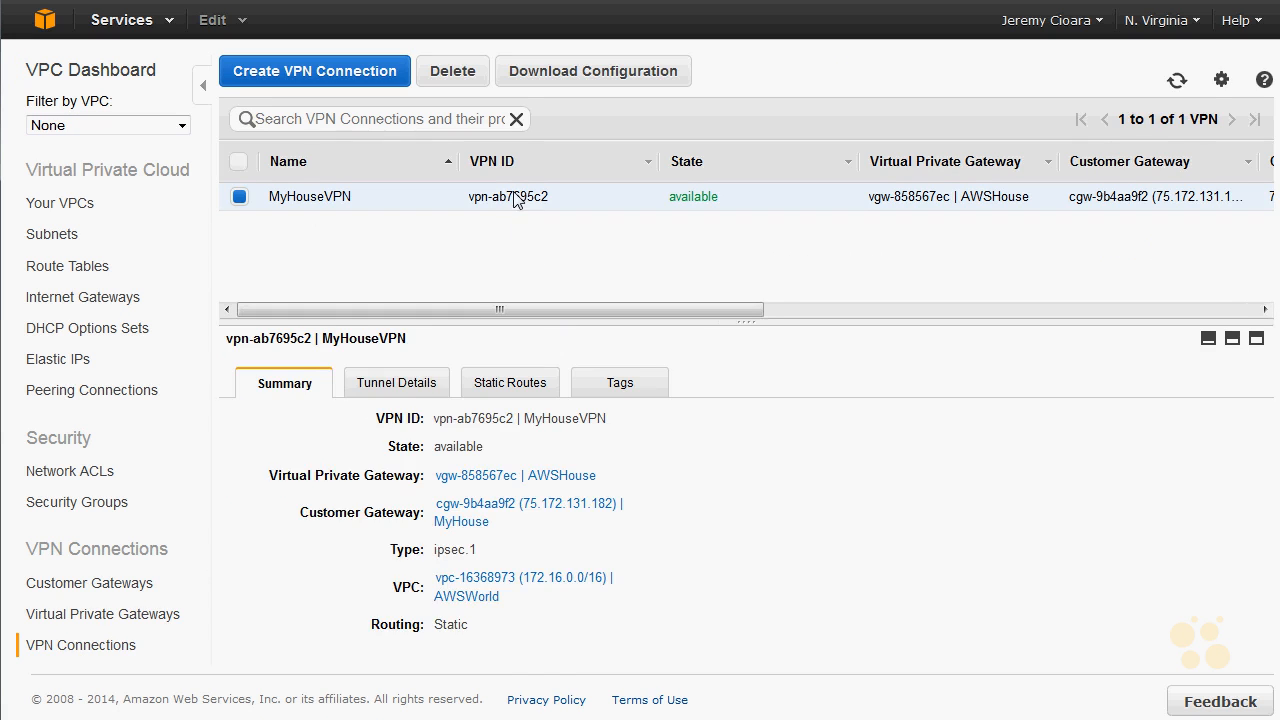
pyautogui.click(408, 390)
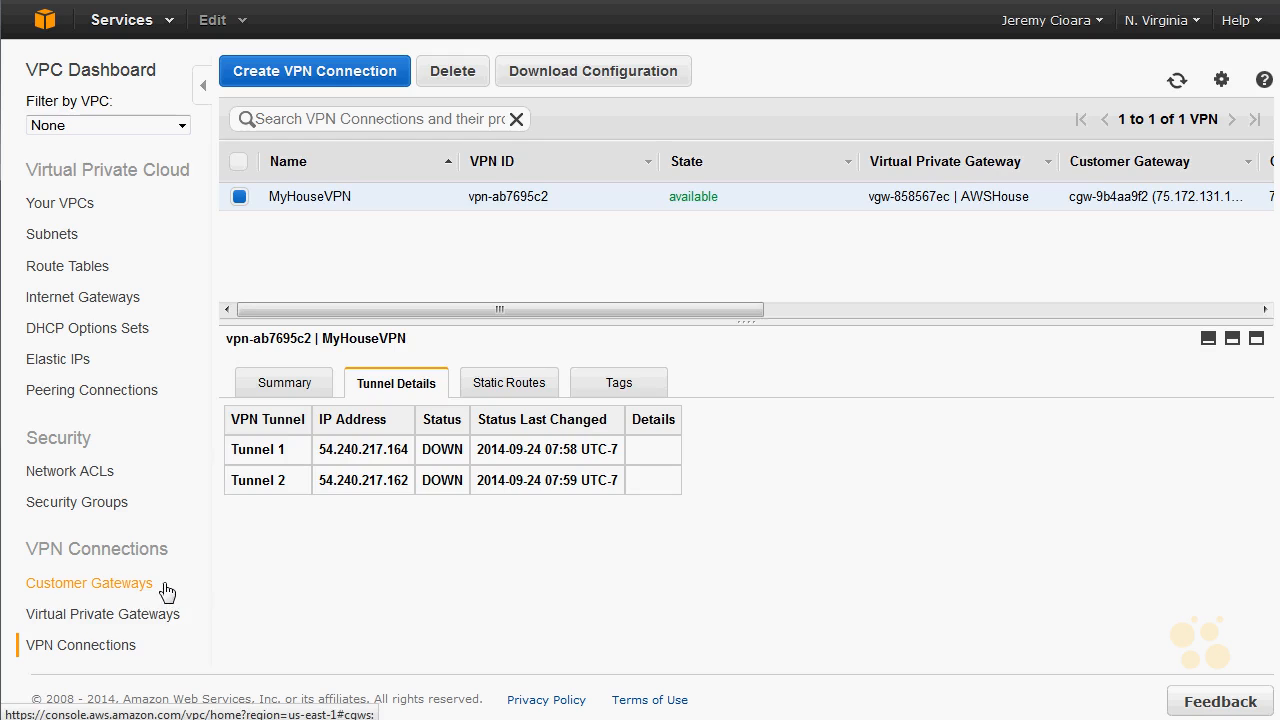
# Review the virtual private and MyHouse customer gateways, then view the EdgeRouter's routing table
pyautogui.click(170, 621)
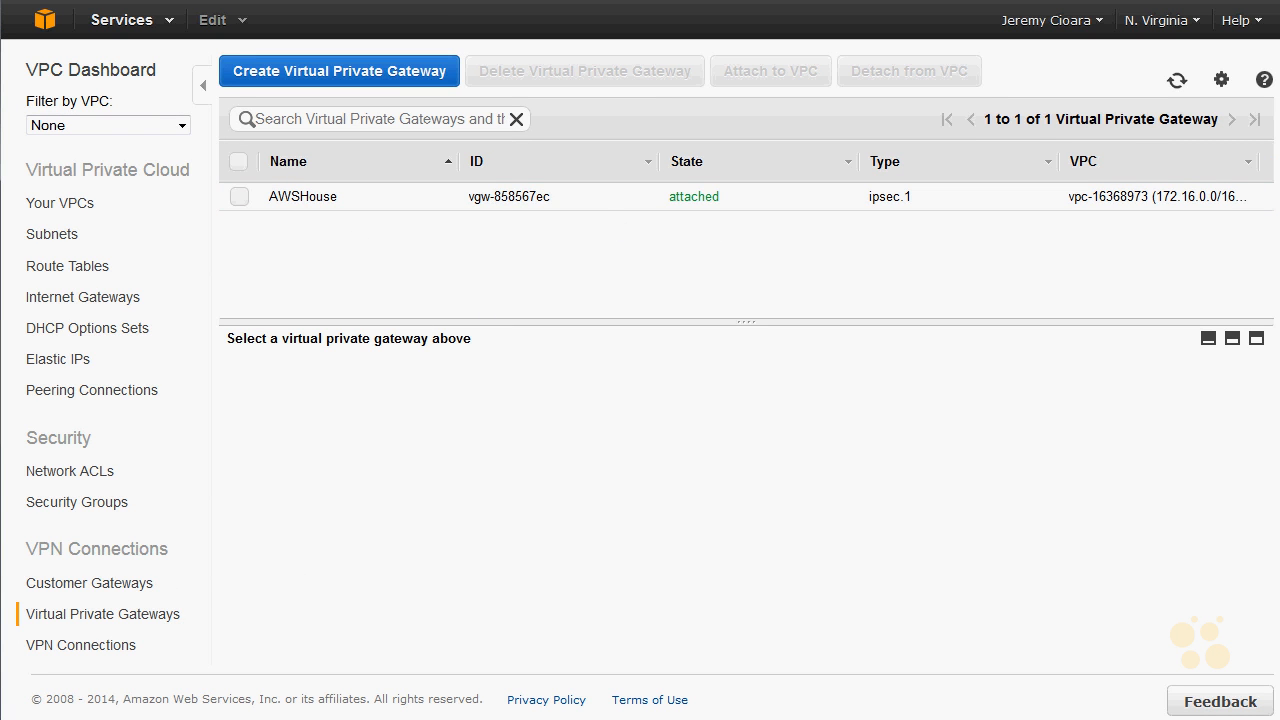
pyautogui.click(30, 586)
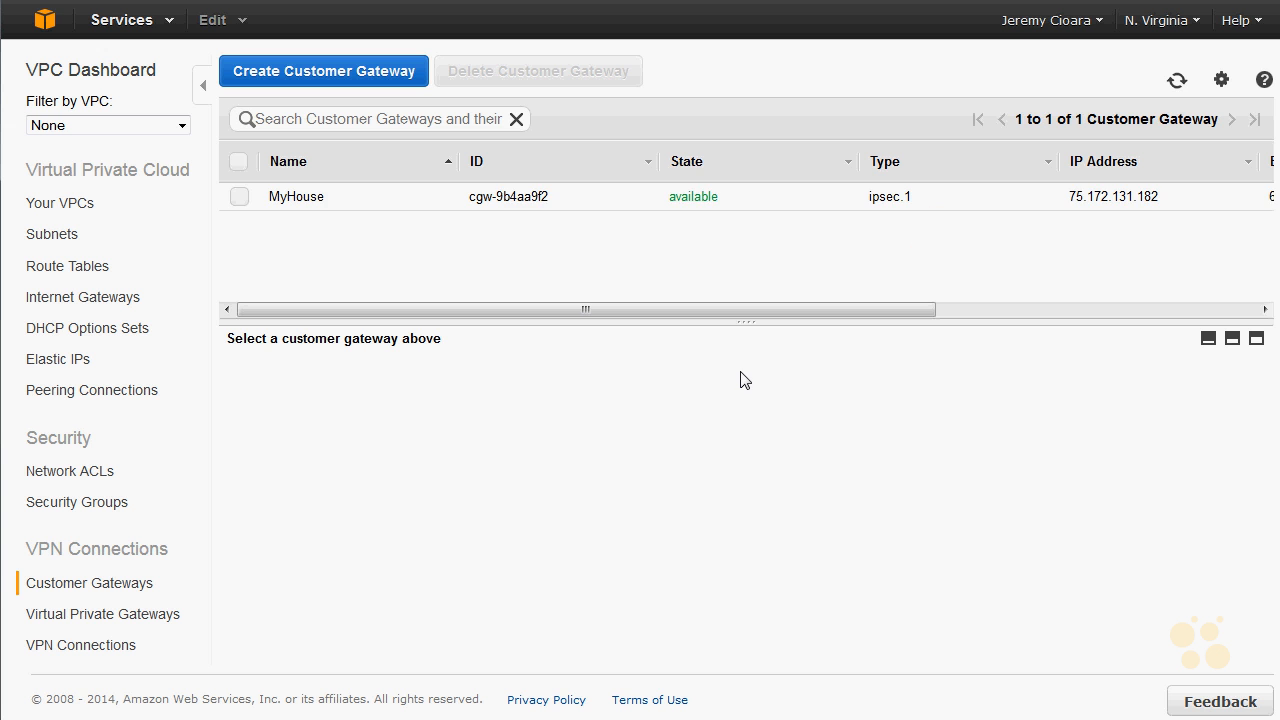
pyautogui.click(1140, 198)
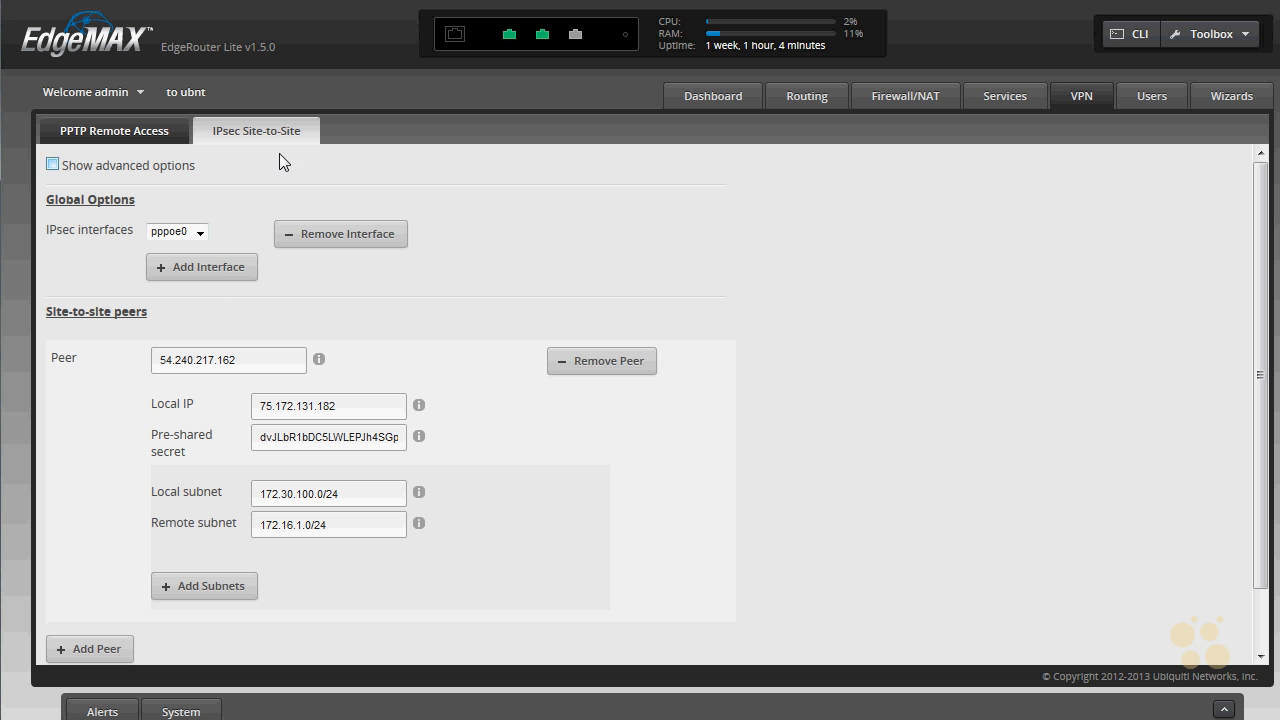
pyautogui.click(710, 98)
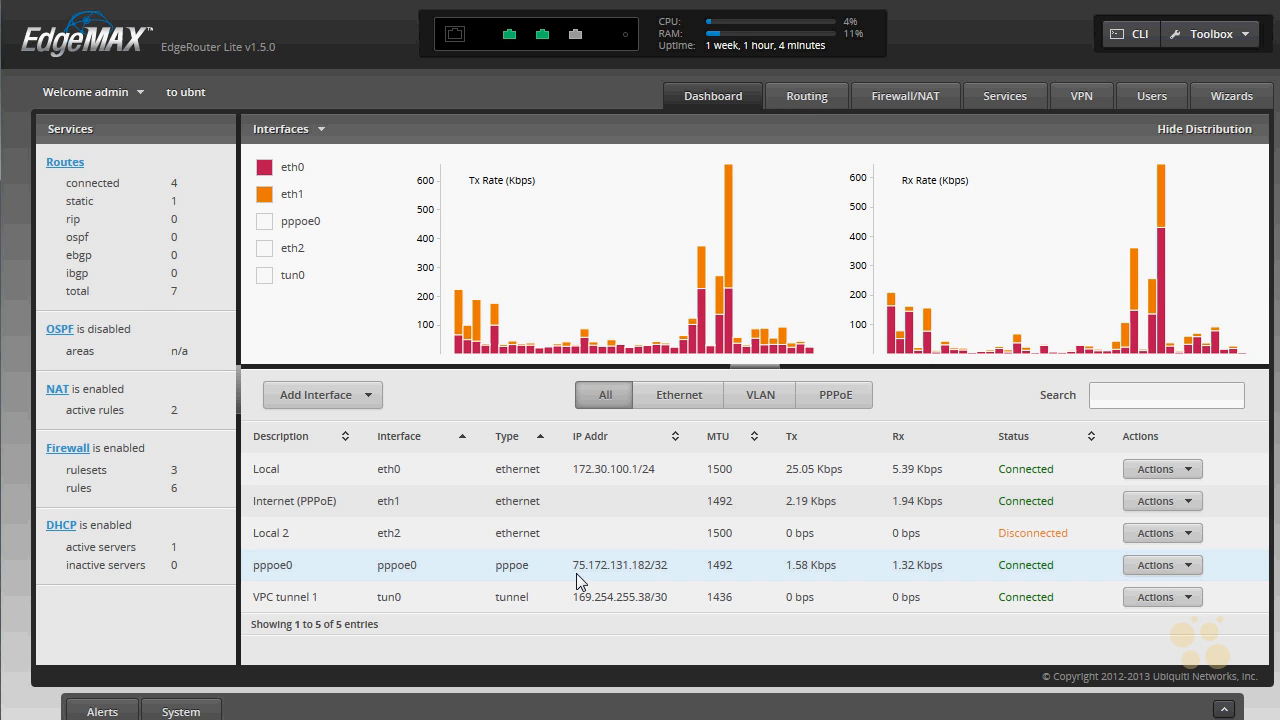
pyautogui.click(807, 96)
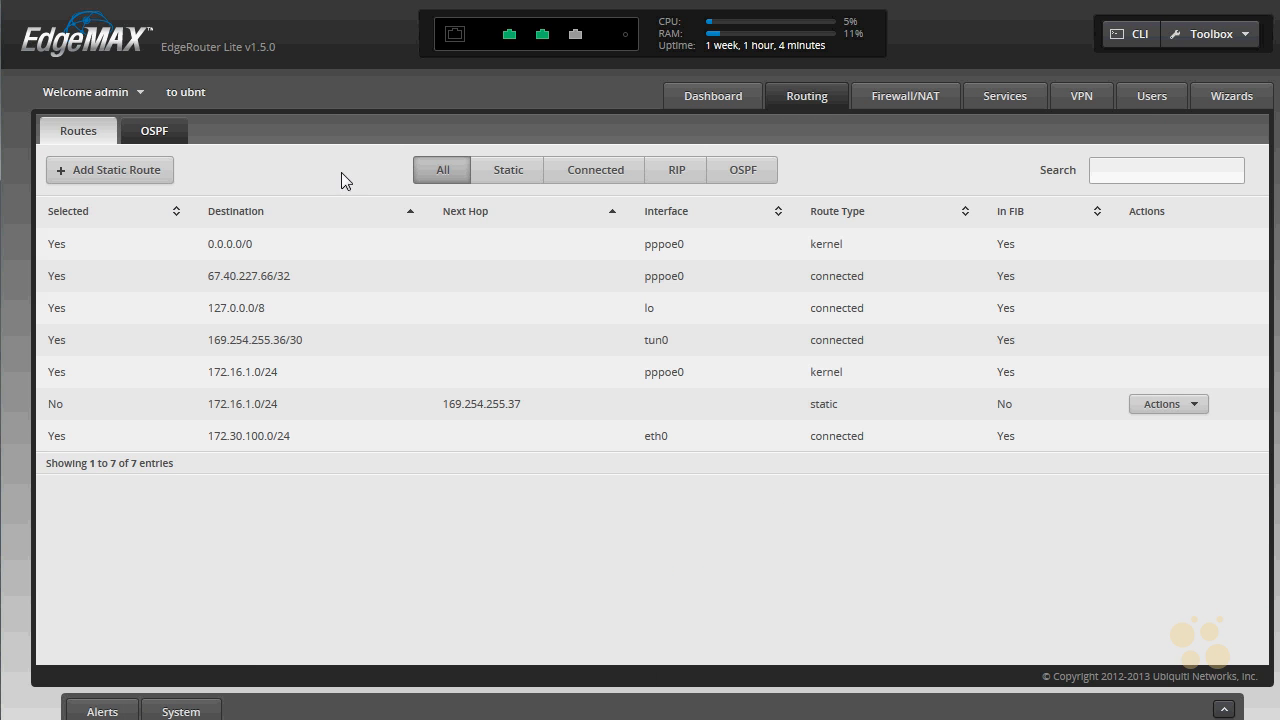
# Highlight the inactive 172.16.1.0/24 route and its next hop 169.254.255.37 in Routes
pyautogui.moveTo(294, 405); pyautogui.dragTo(206, 413)
pyautogui.moveTo(551, 405); pyautogui.dragTo(433, 404)
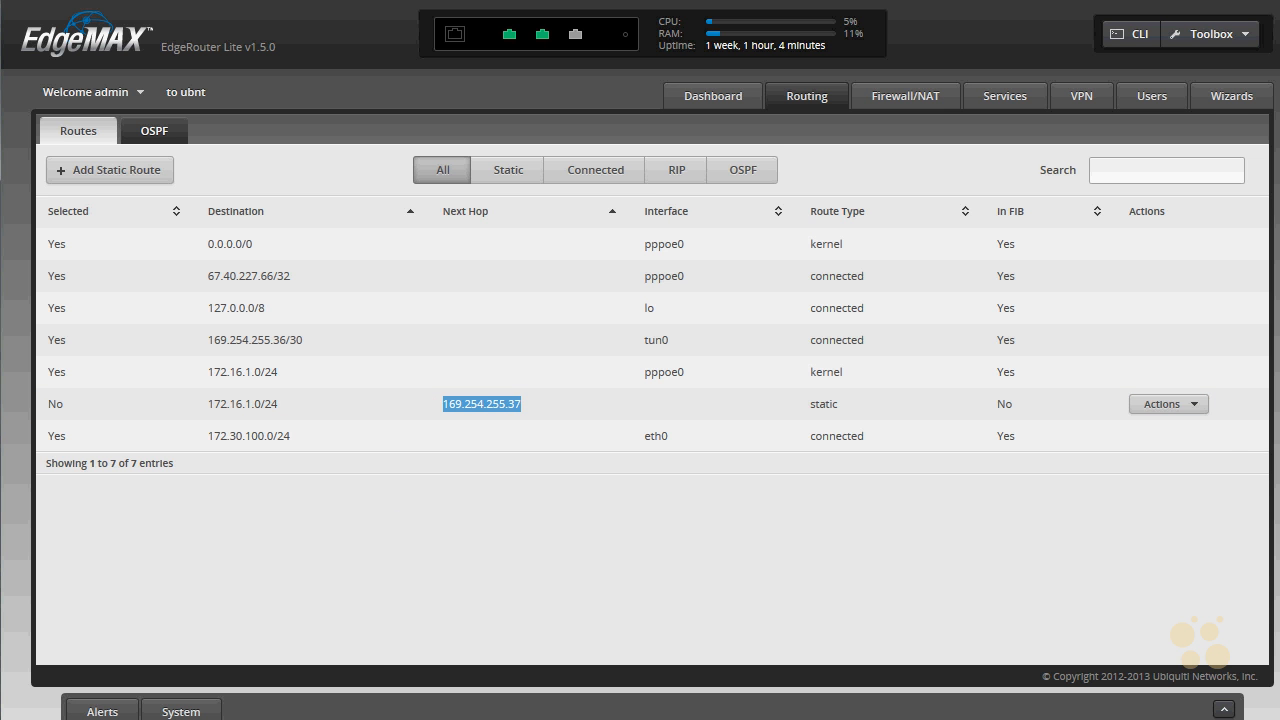
pyautogui.hotkey('alt', 'Tab')
# In the router terminal, list the completions 'all' and 'commands' for show configuration
pyautogui.click(715, 457)
pyautogui.write('show con')
pyautogui.press('Tab')
pyautogui.write('f')
pyautogui.press('Tab')
pyautogui.press('Tab')
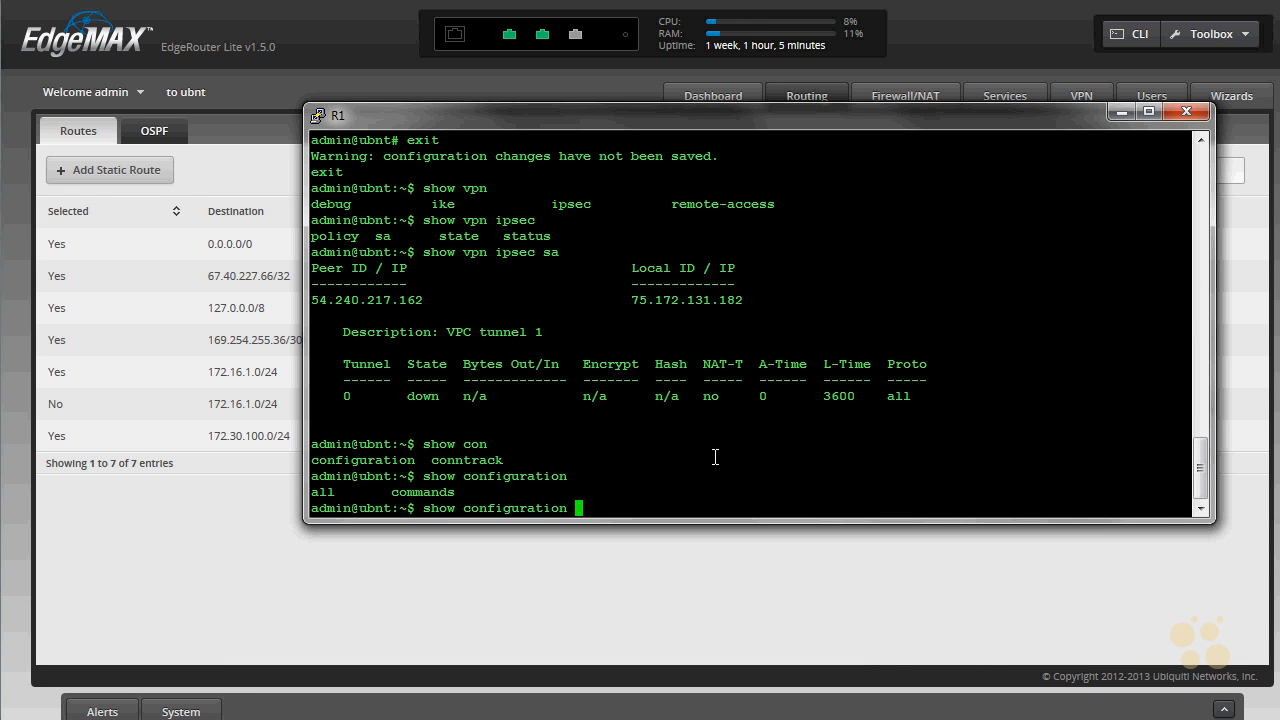
# Enter configure mode and review the VPN config, noting local subnet 172.30.100.0/24 and tunnel 0
pyautogui.press('BackSpace')
pyautogui.press('BackSpace')
pyautogui.press('BackSpace')
pyautogui.press('BackSpace')
pyautogui.press('BackSpace')
pyautogui.press('BackSpace')
pyautogui.press('BackSpace')
pyautogui.press('BackSpace')
pyautogui.press('BackSpace')
pyautogui.press('BackSpace')
pyautogui.press('BackSpace')
pyautogui.press('BackSpace')
pyautogui.press('BackSpace')
pyautogui.press('BackSpace')
pyautogui.press('BackSpace')
pyautogui.press('BackSpace')
pyautogui.press('BackSpace')
pyautogui.press('BackSpace')
pyautogui.press('BackSpace')
pyautogui.write('confi')
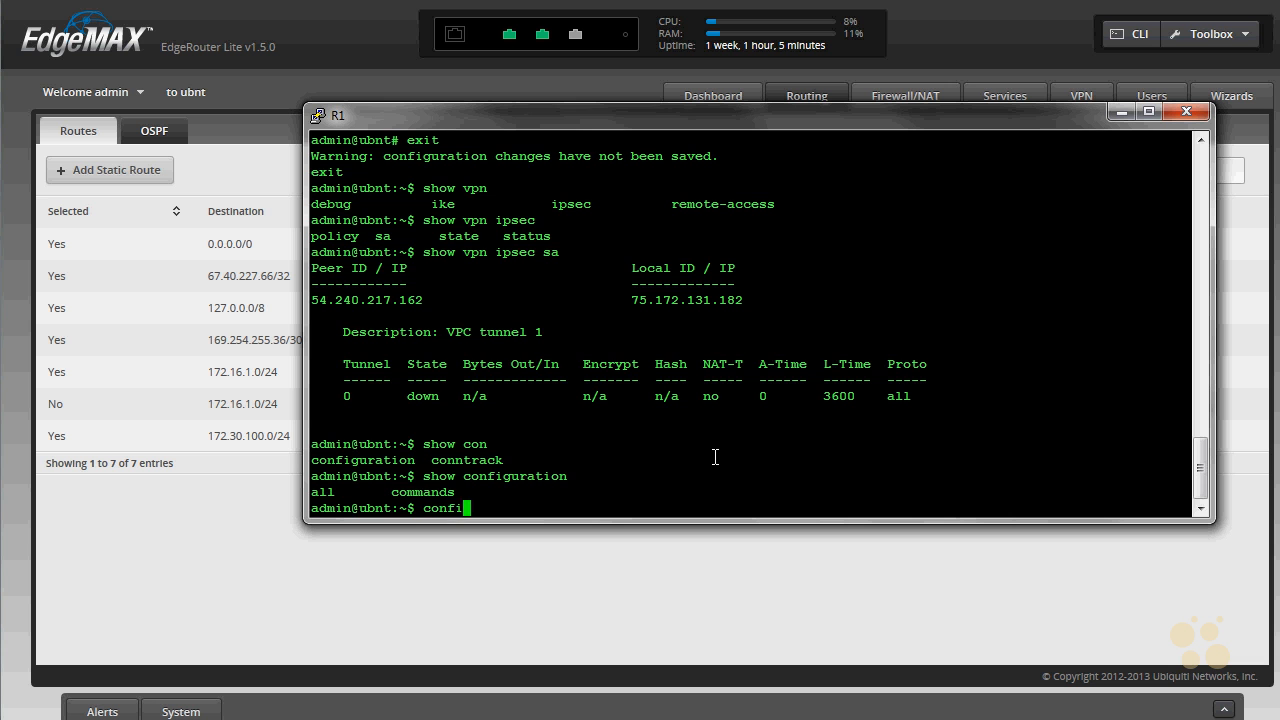
pyautogui.press('Tab')
pyautogui.press('Return')
pyautogui.write('show vpn')
pyautogui.press('Return')
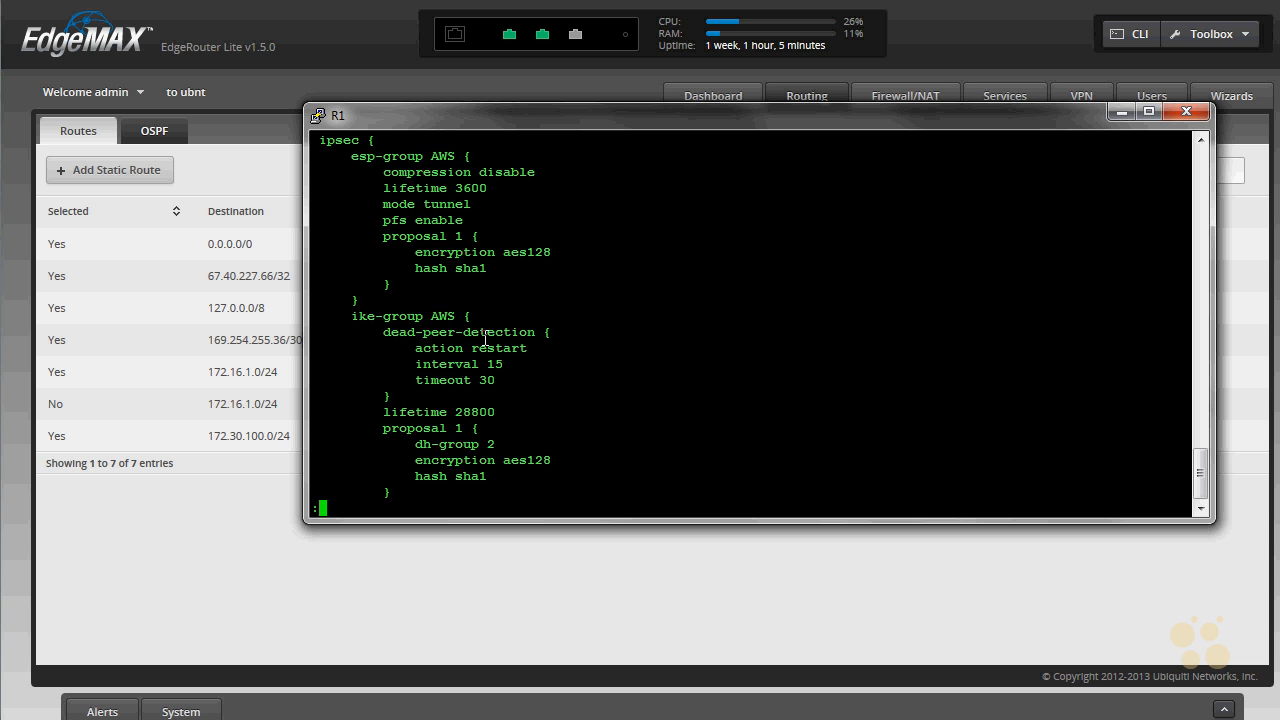
pyautogui.press('space')
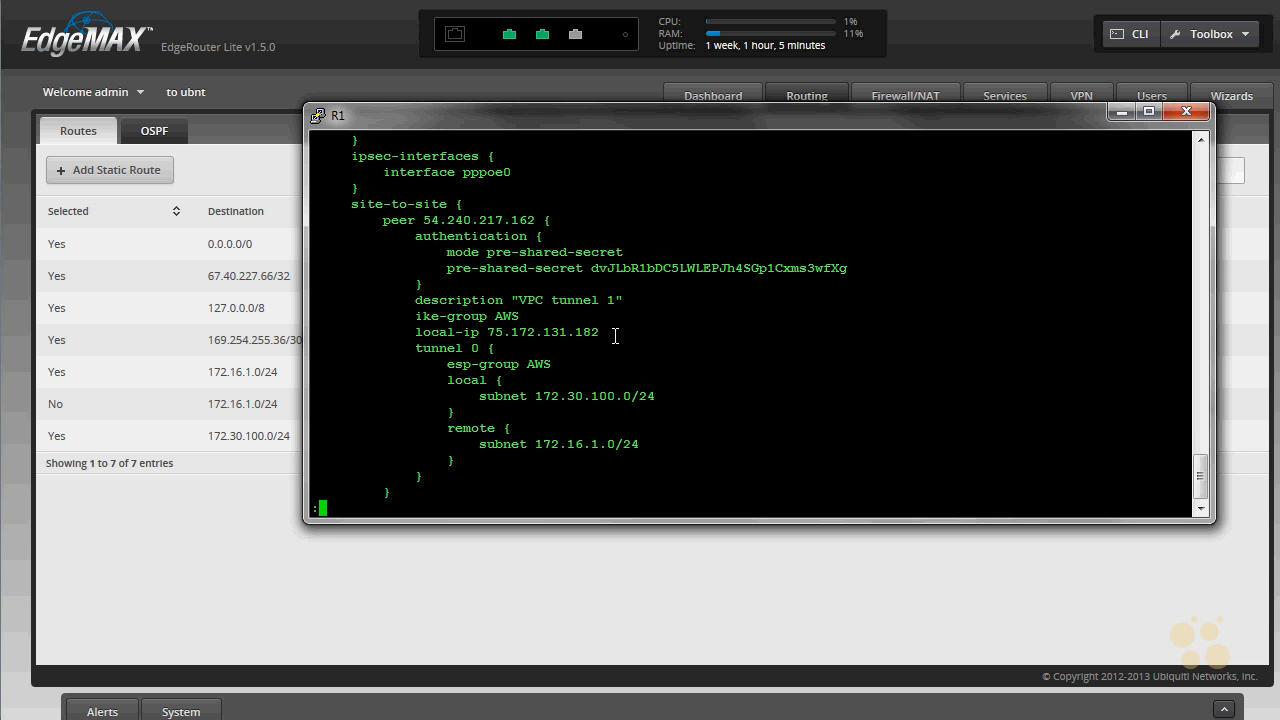
pyautogui.moveTo(647, 396); pyautogui.dragTo(544, 396)
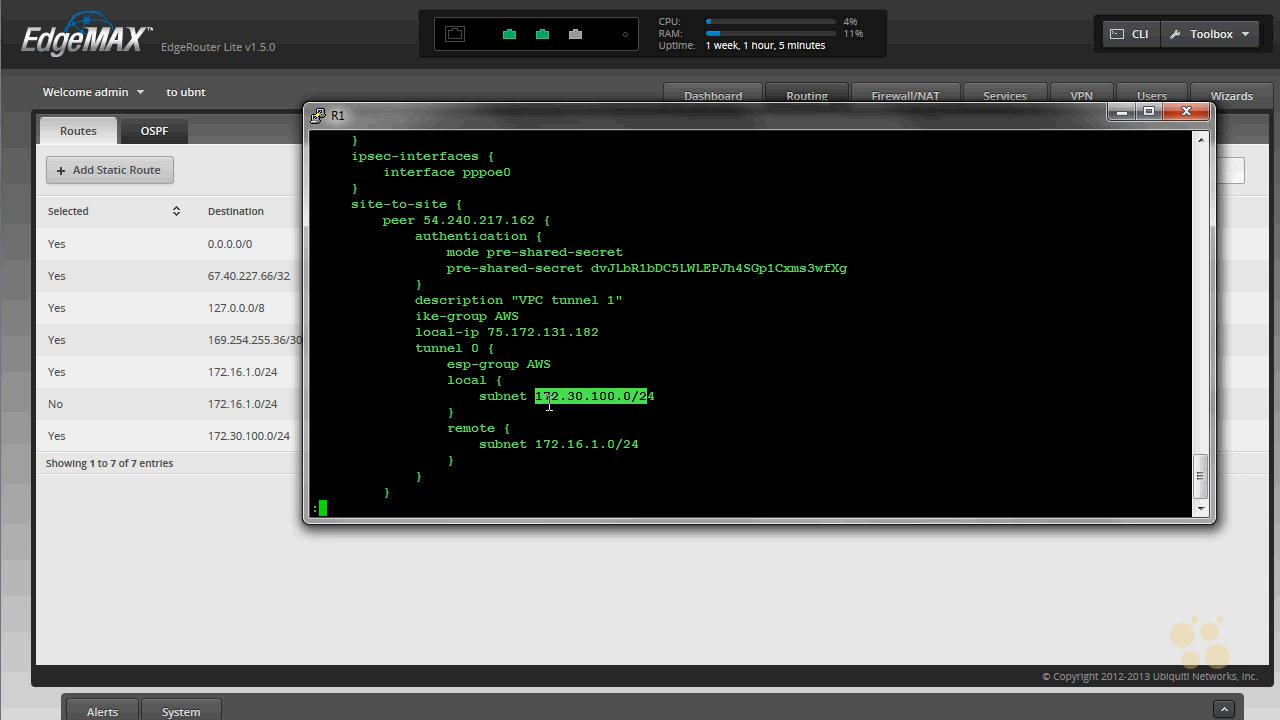
pyautogui.press('space')
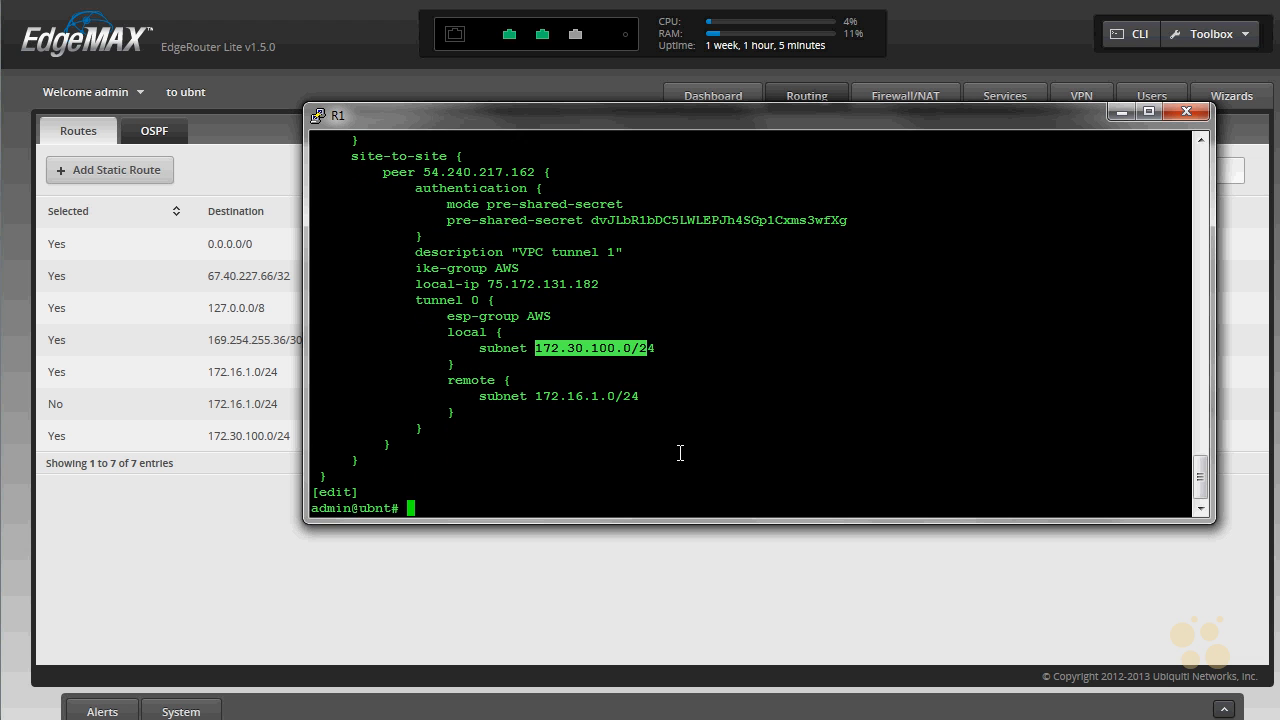
pyautogui.moveTo(490, 302); pyautogui.dragTo(399, 302)
# List the interface configuration, confirming tun0's address 169.254.255.38/30
pyautogui.write('show interfaces')
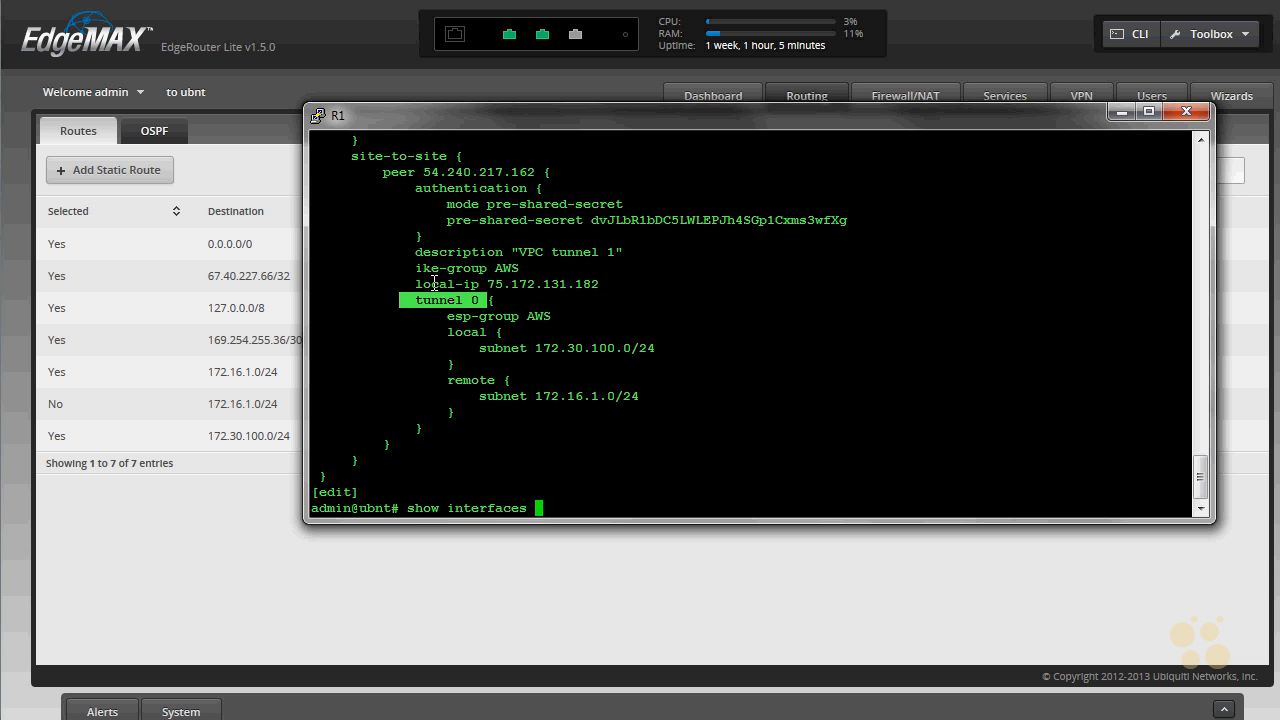
pyautogui.press('Return')
pyautogui.scroll(1, 468, 237)
pyautogui.scroll(-1, 468, 237)
pyautogui.press('space')
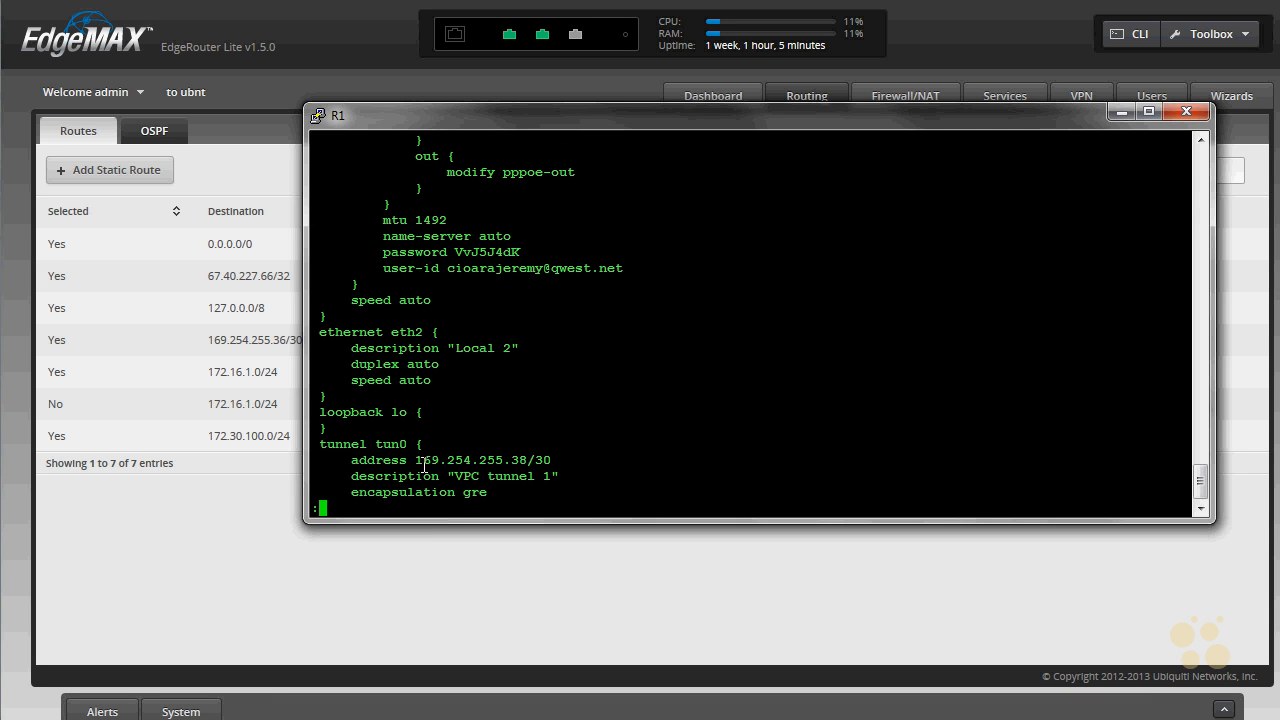
pyautogui.moveTo(527, 461); pyautogui.dragTo(416, 468)
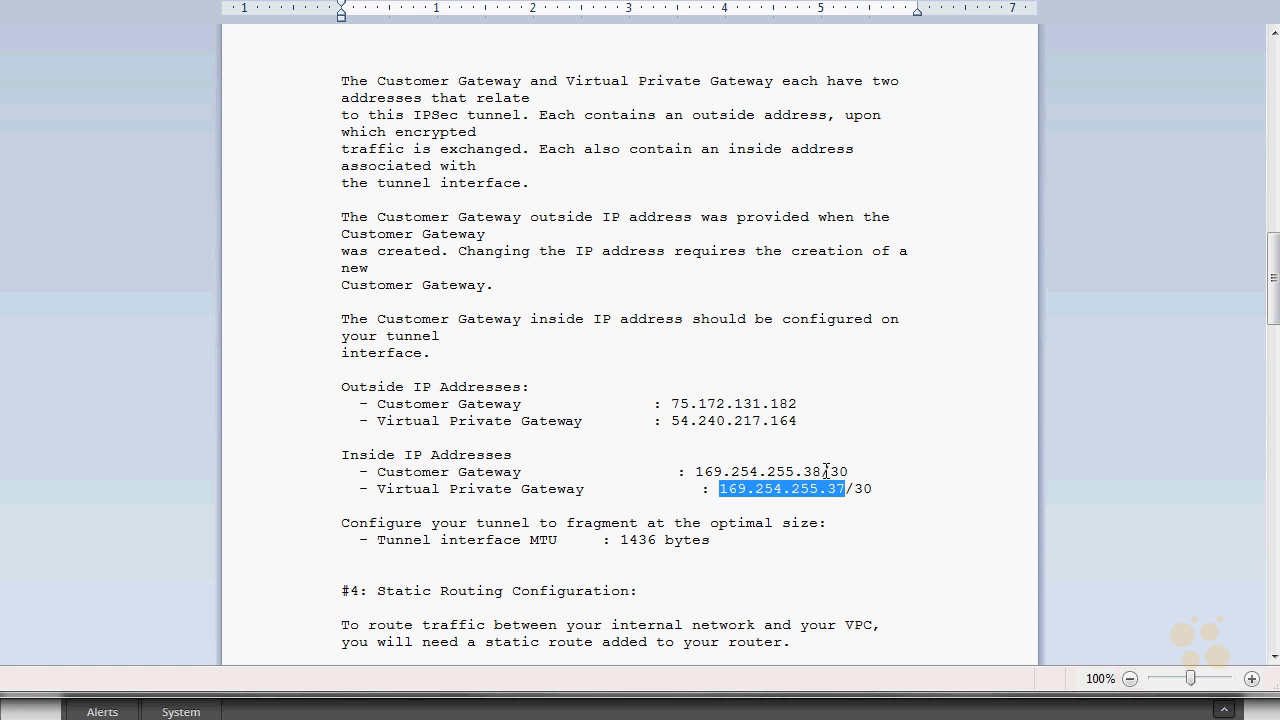
pyautogui.moveTo(822, 471); pyautogui.dragTo(695, 471)
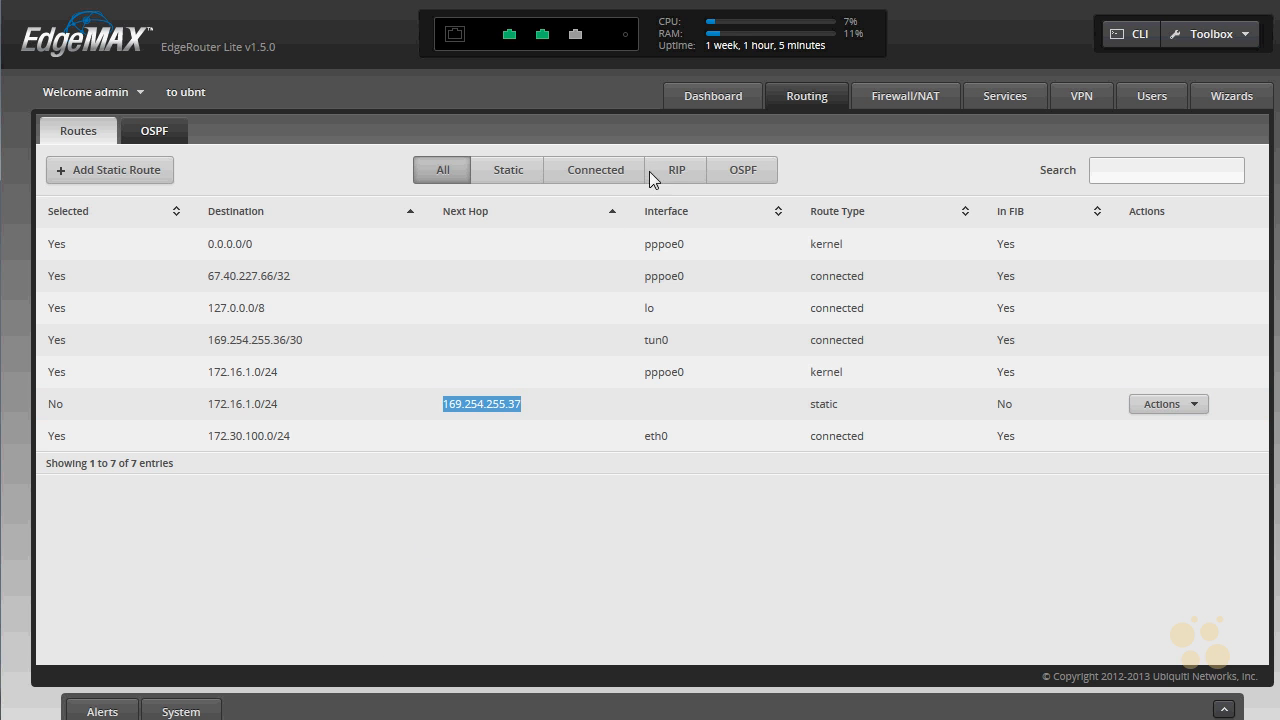
# Open the EdgeRouter's Firewall/NAT section to check port forwarding and NAT rules
pyautogui.click(924, 95)
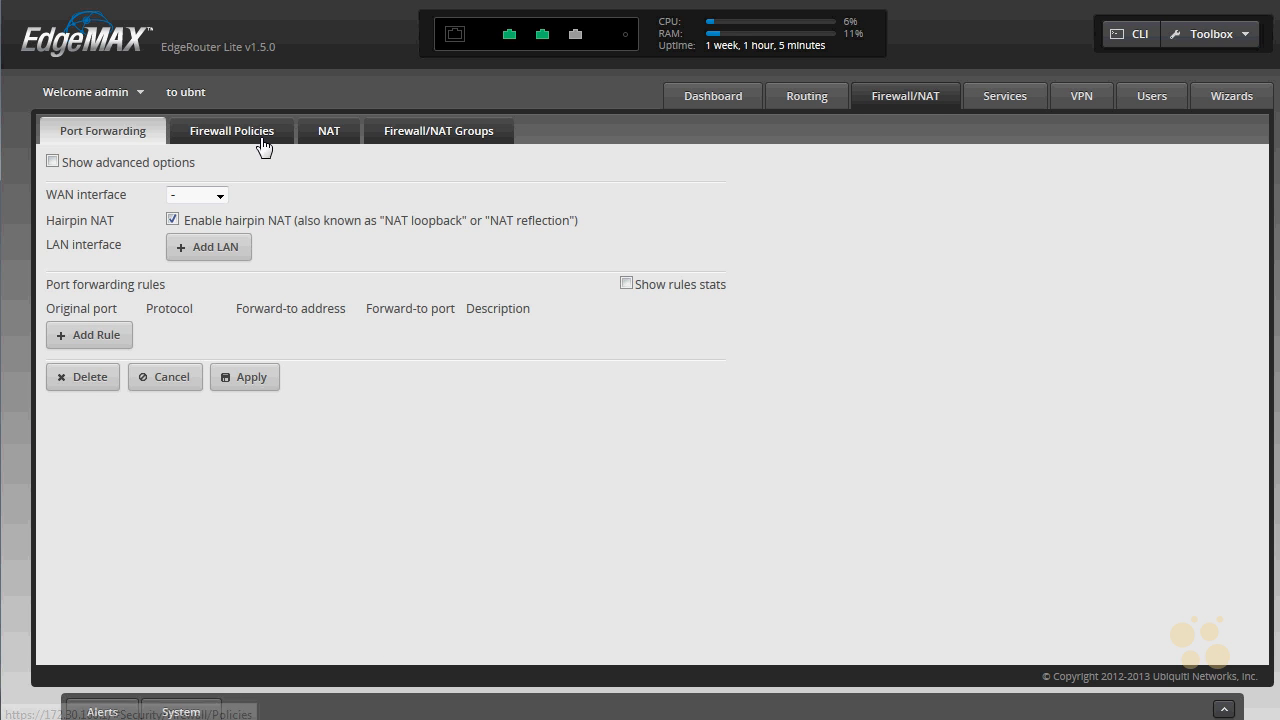
pyautogui.click(326, 133)
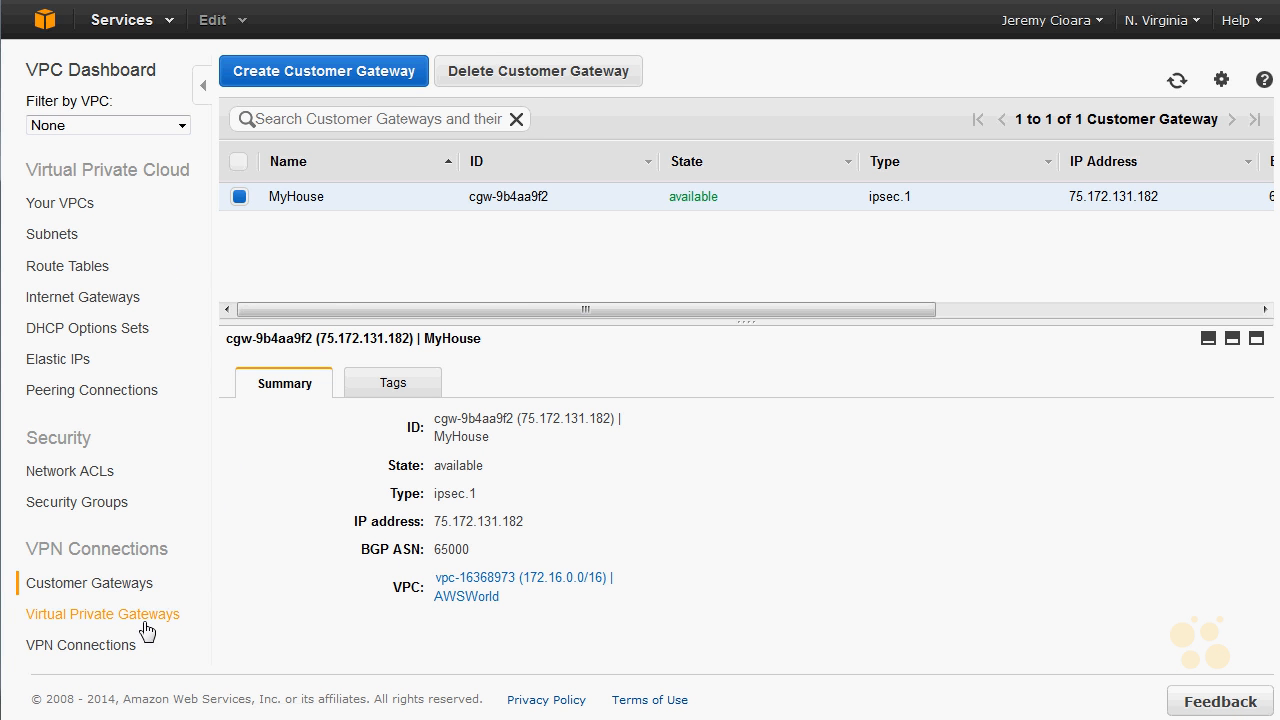
# Check the VPN connection's static route is available and recheck tunnel status
pyautogui.click(112, 645)
pyautogui.click(538, 400)
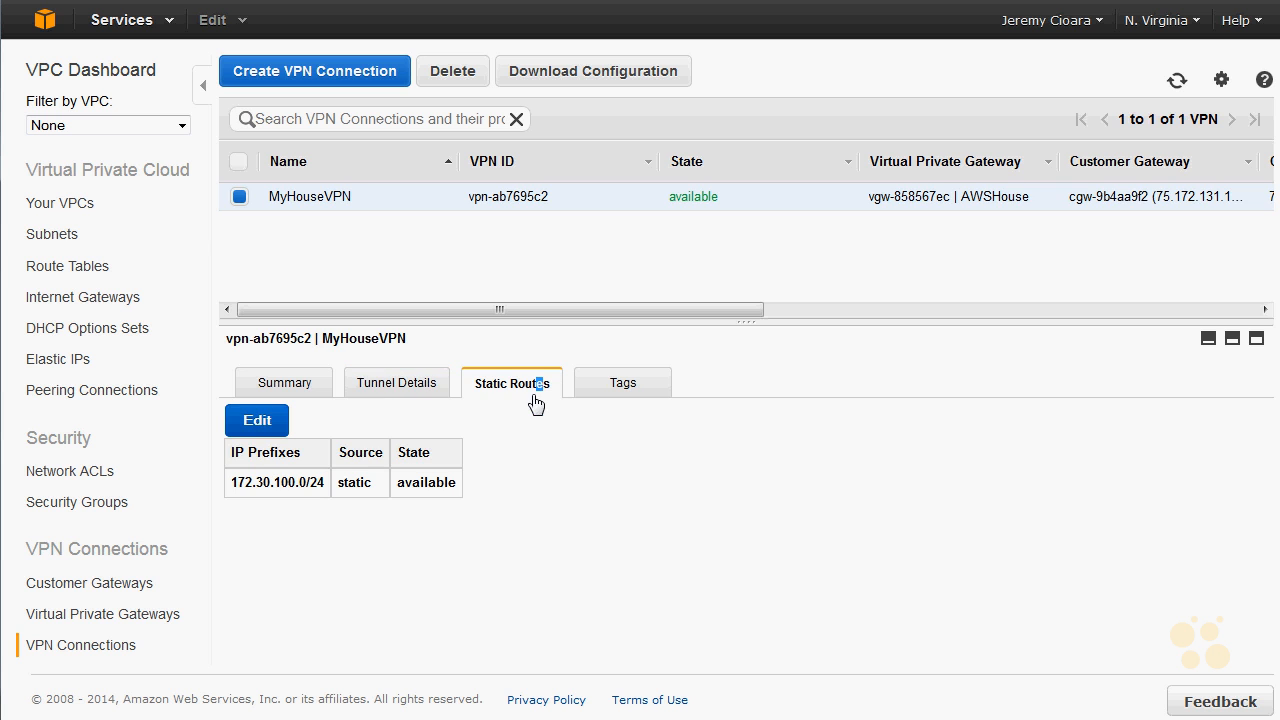
pyautogui.doubleClick(426, 483)
pyautogui.click(406, 383)
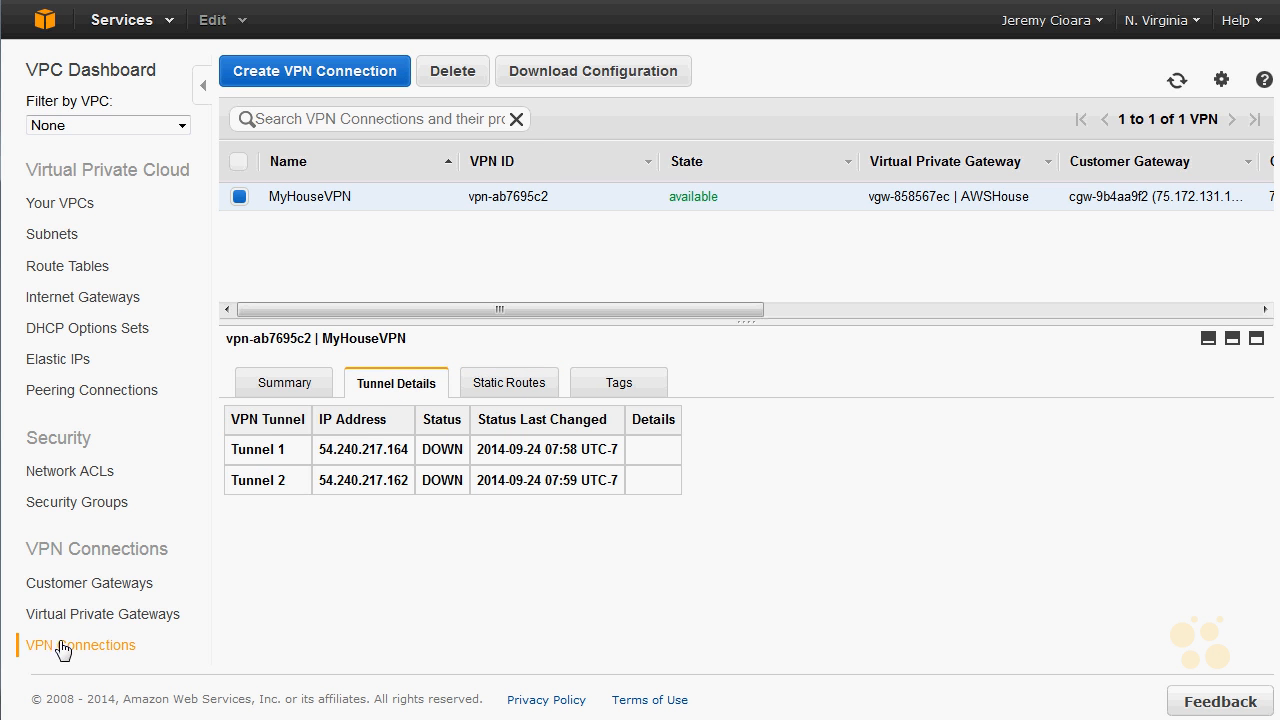
# Add a route 172.30.100.0/24 to vgw-858567ec in the MyRouting table and save it
pyautogui.click(70, 268)
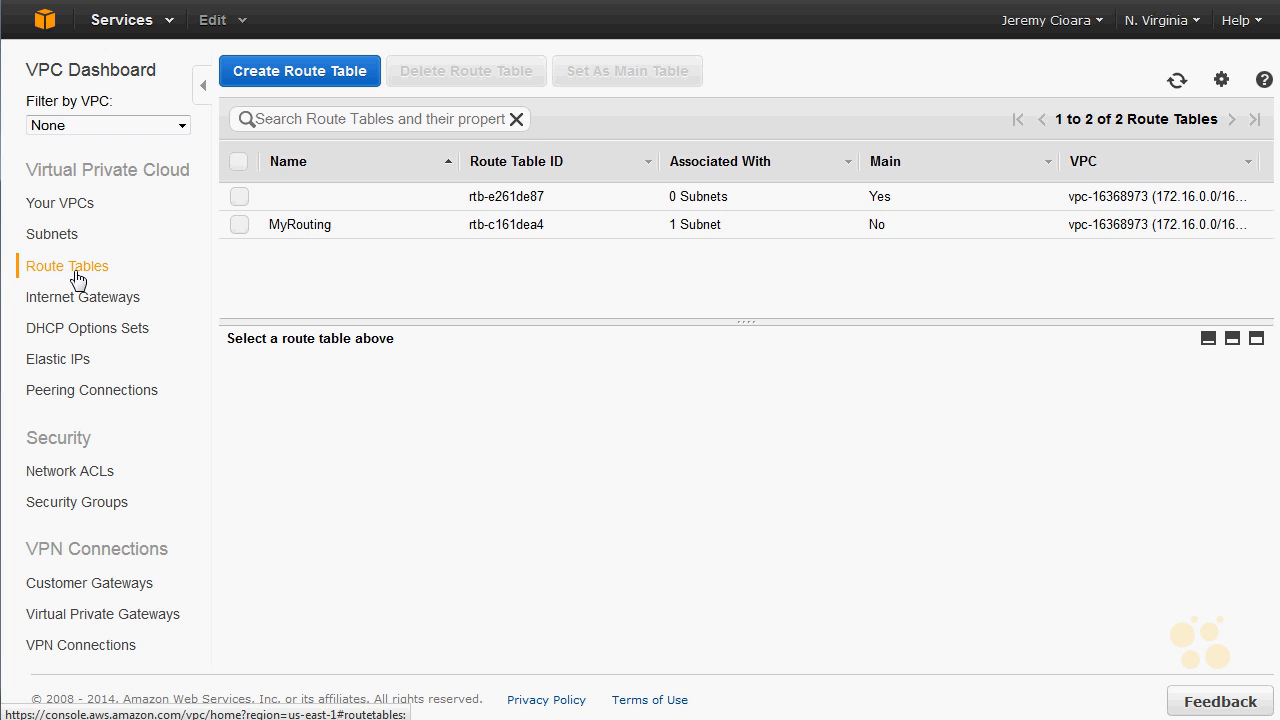
pyautogui.click(305, 224)
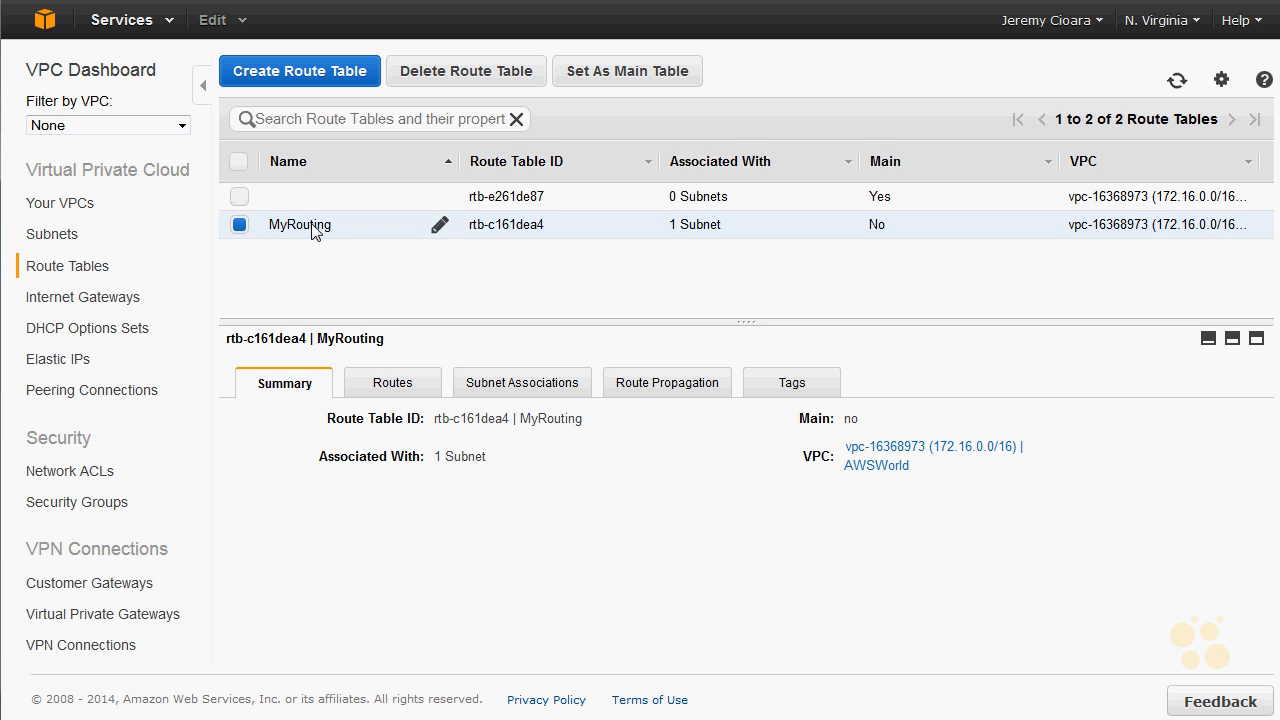
pyautogui.click(383, 390)
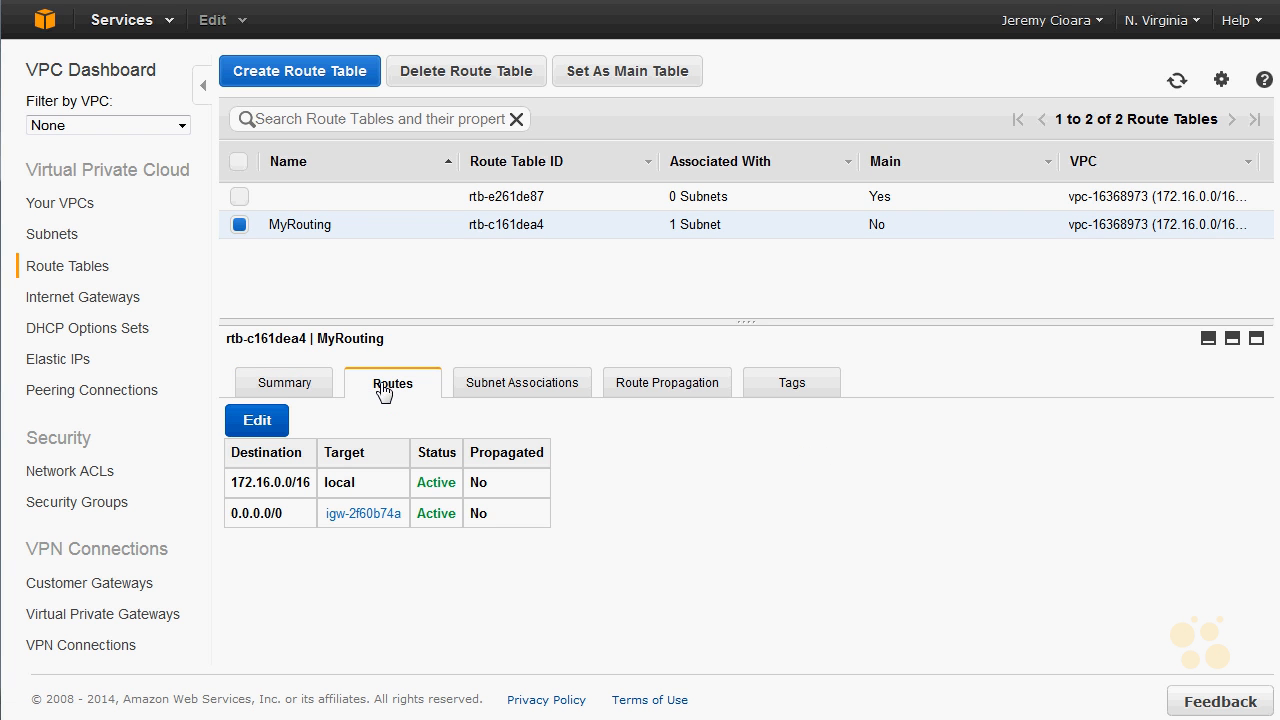
pyautogui.click(257, 421)
pyautogui.click(300, 560)
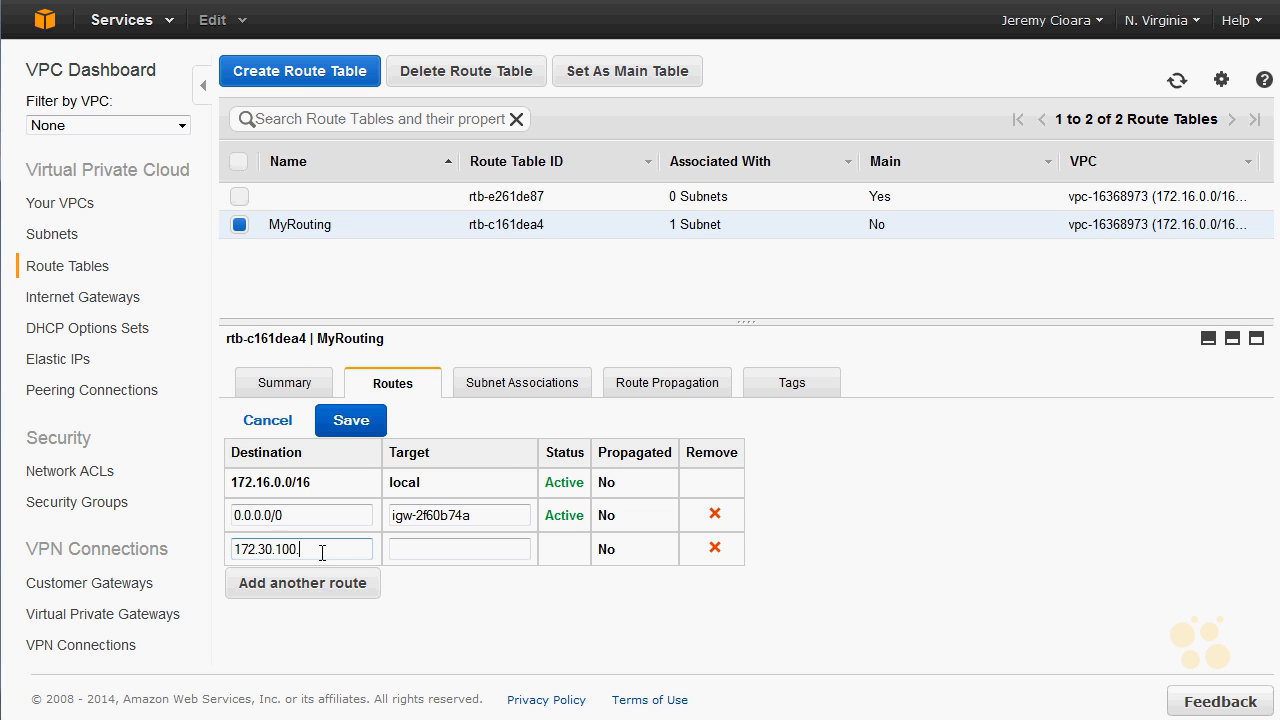
pyautogui.click(436, 550)
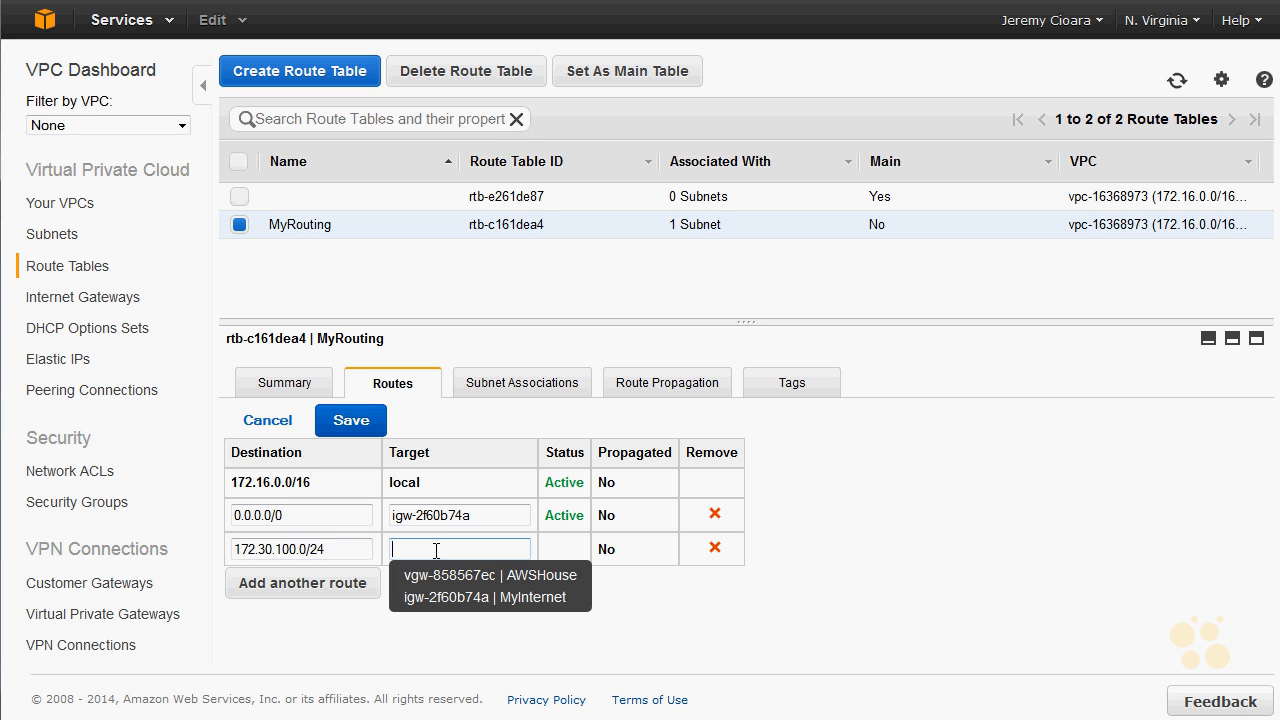
pyautogui.click(485, 579)
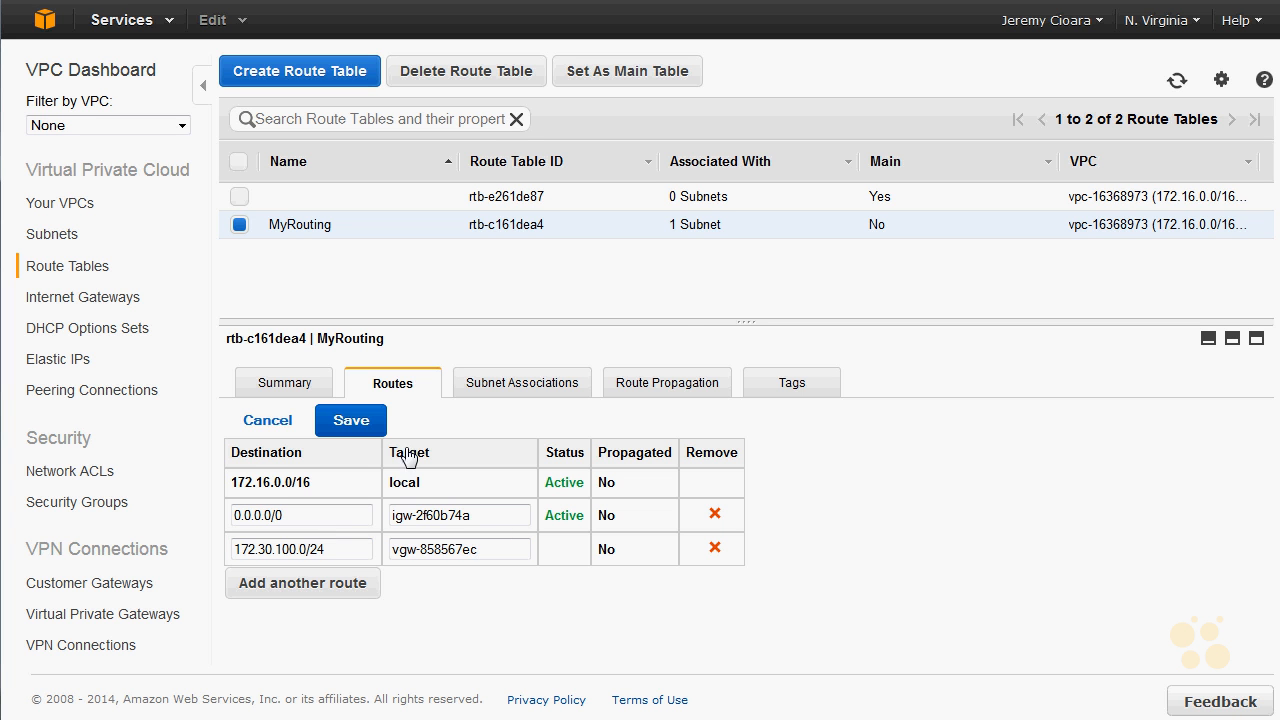
pyautogui.click(351, 420)
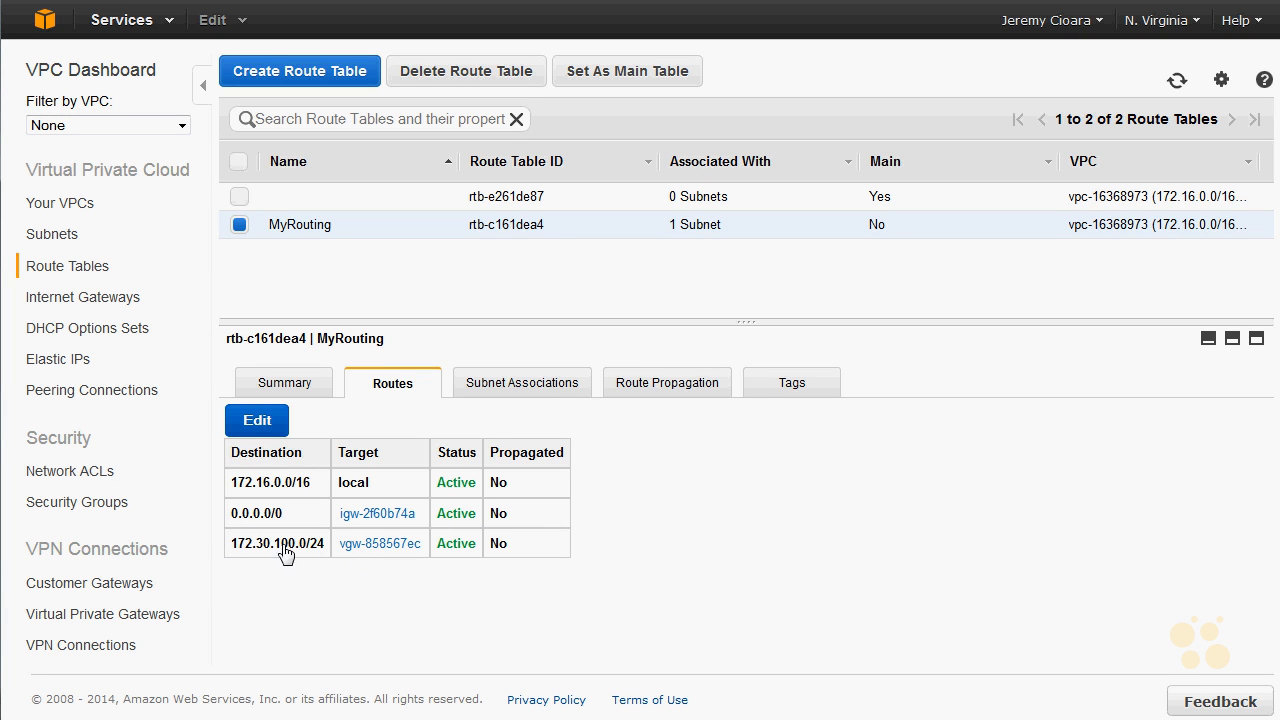
# Recall the ping to 172.16.1.220 in Command Prompt
pyautogui.click(864, 718)
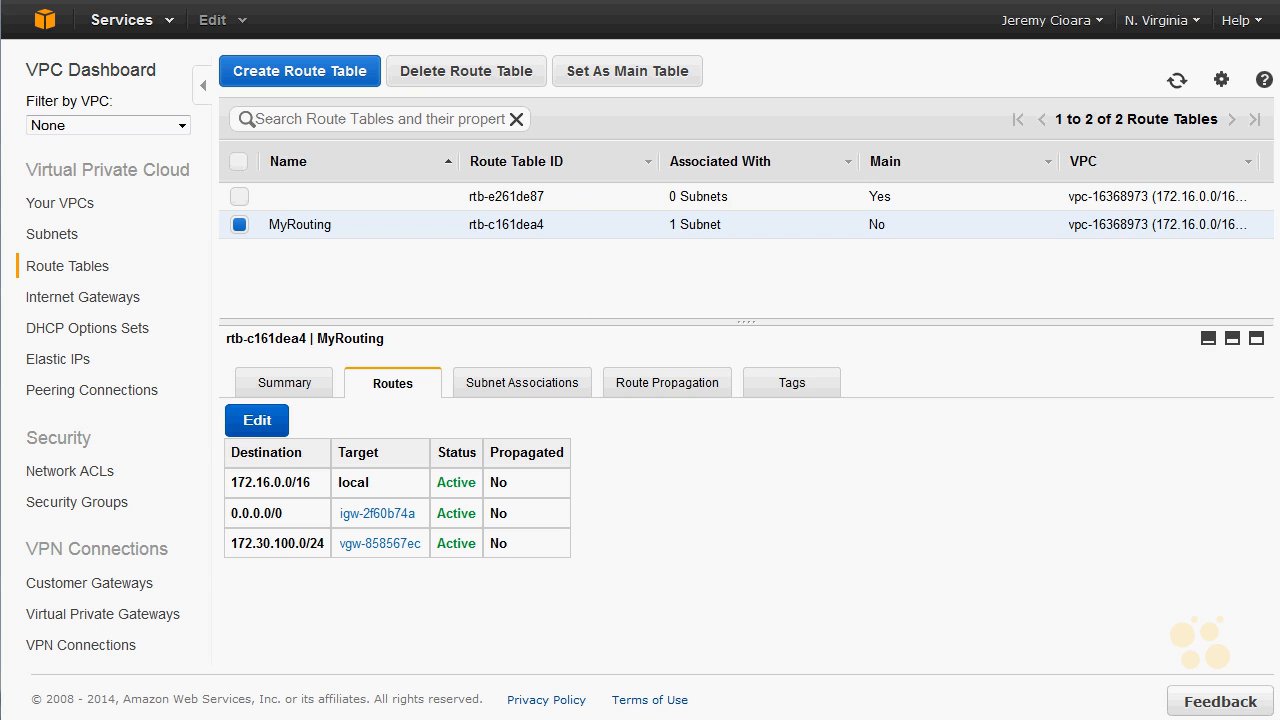
pyautogui.click(1149, 311)
pyautogui.press('Up')
# Rerun the ping to 172.16.1.220, which still times out
pyautogui.press('Return')
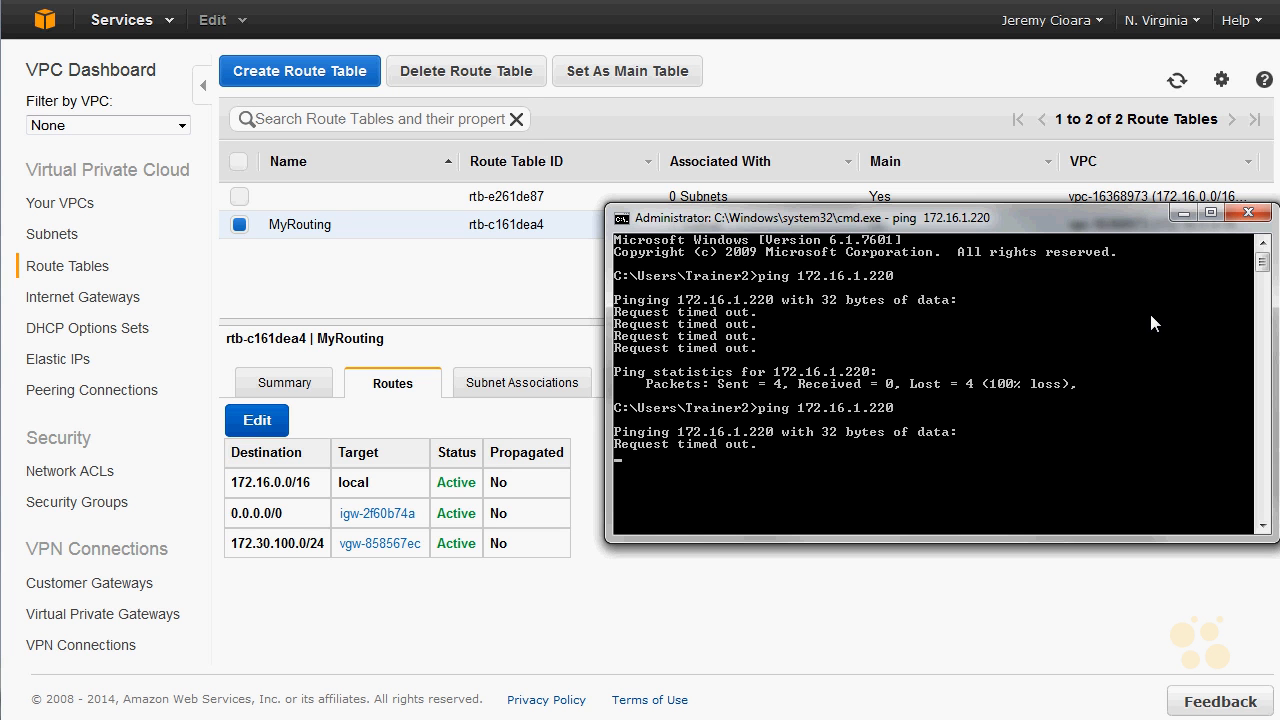
# Open MyHouseVPN's summary under VPN Connections, refresh, and view its tunnel details showing both tunnels DOWN
pyautogui.click(350, 598)
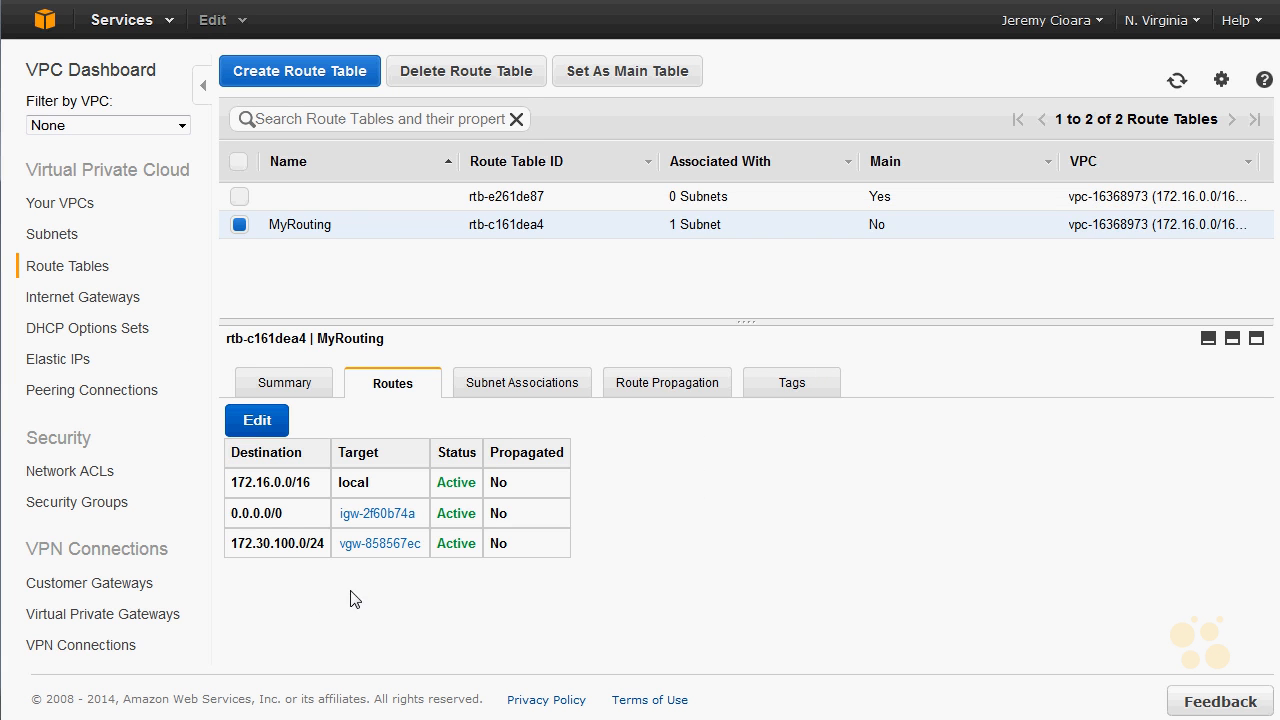
pyautogui.click(88, 645)
pyautogui.moveTo(257, 383); pyautogui.dragTo(285, 388)
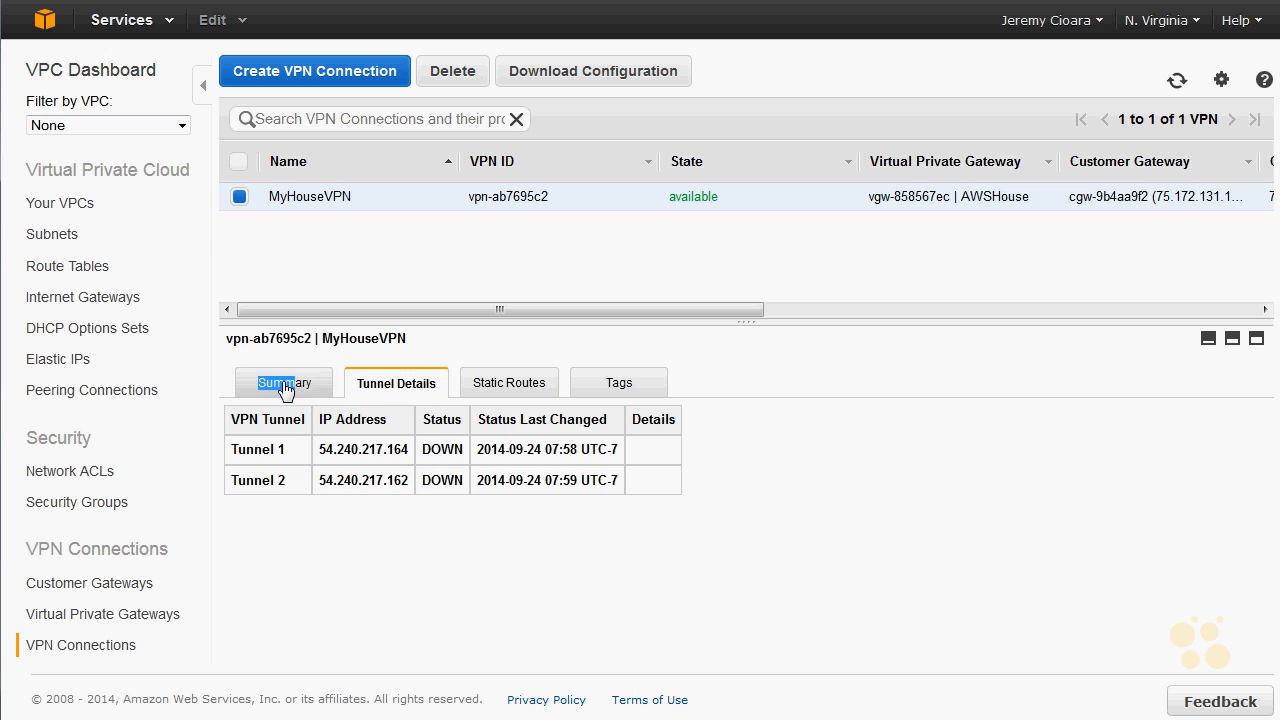
pyautogui.click(285, 386)
pyautogui.click(1177, 88)
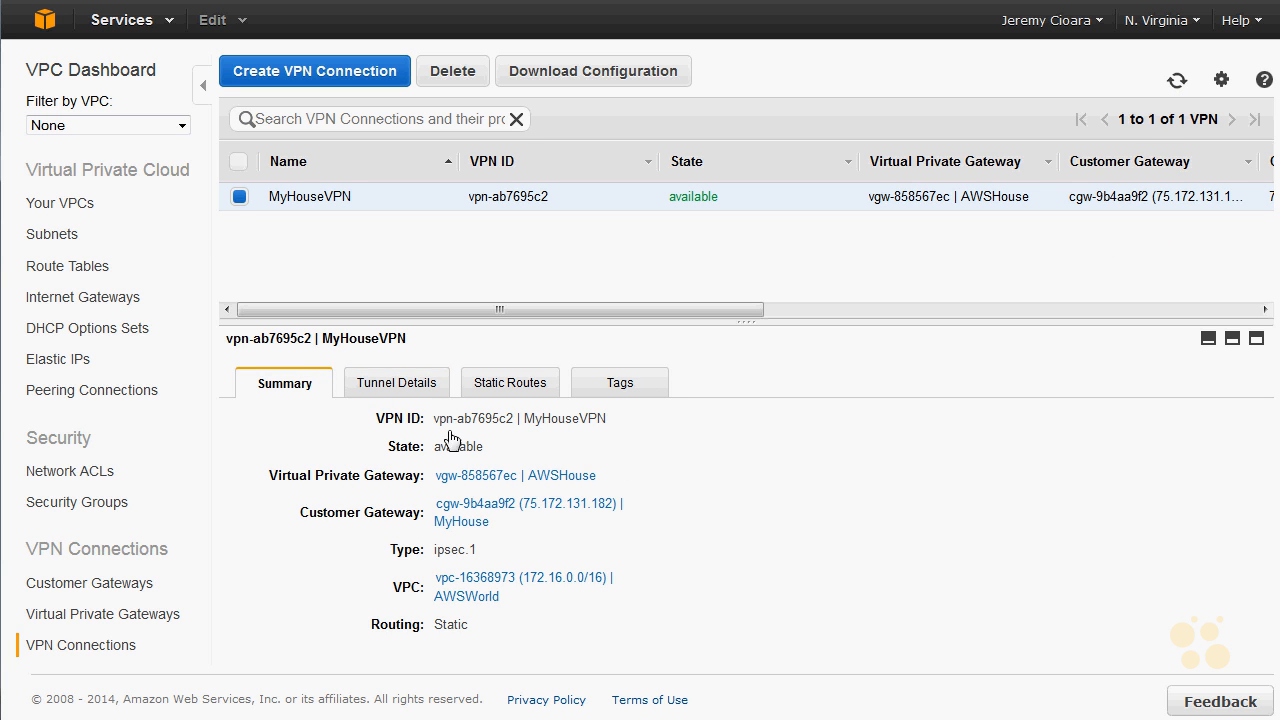
pyautogui.click(365, 380)
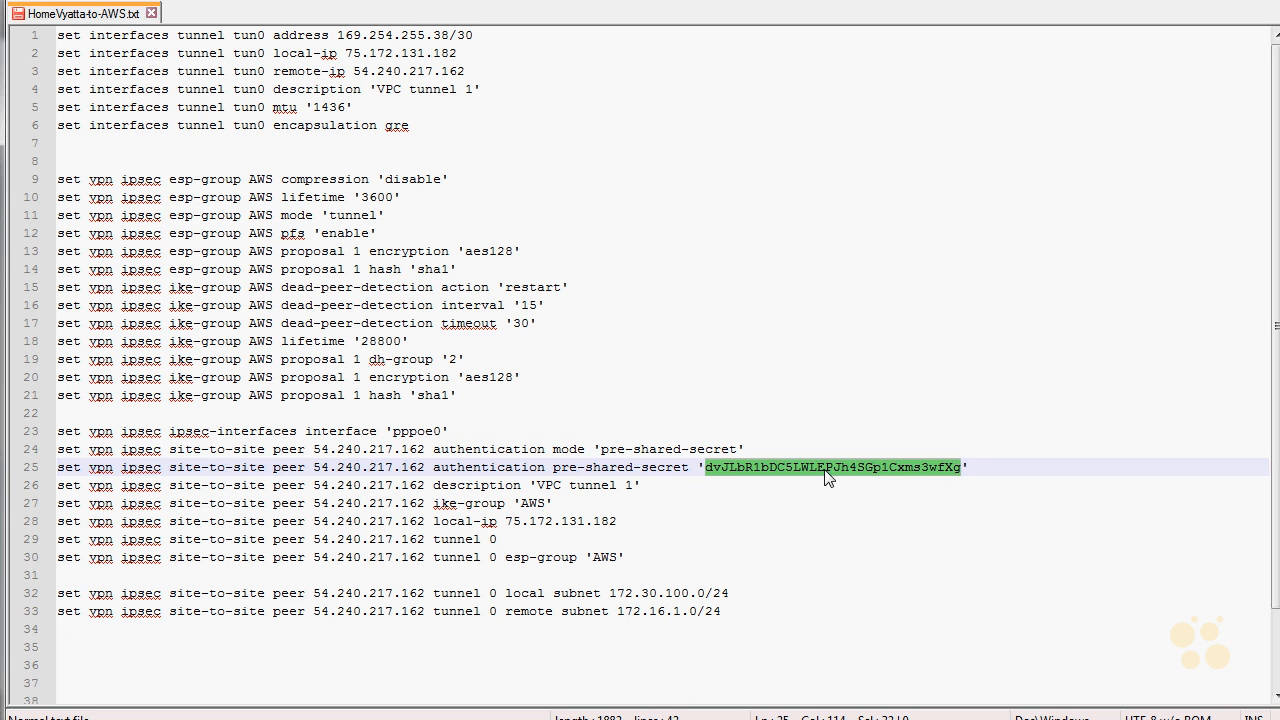
# Review Tunnel 1's pre-shared key and Virtual Private Gateway outside address in the AWS configuration document
pyautogui.hotkey('alt', 'Tab')
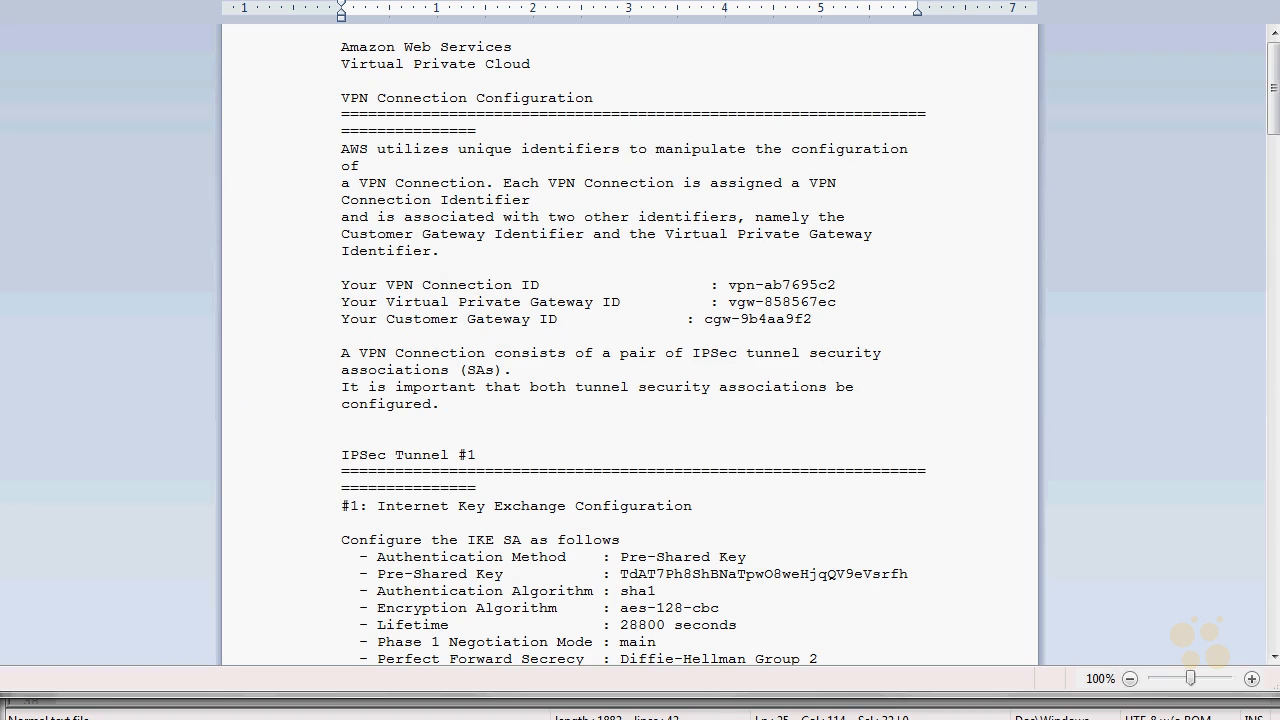
pyautogui.scroll(-3, 949, 366)
pyautogui.doubleClick(770, 420)
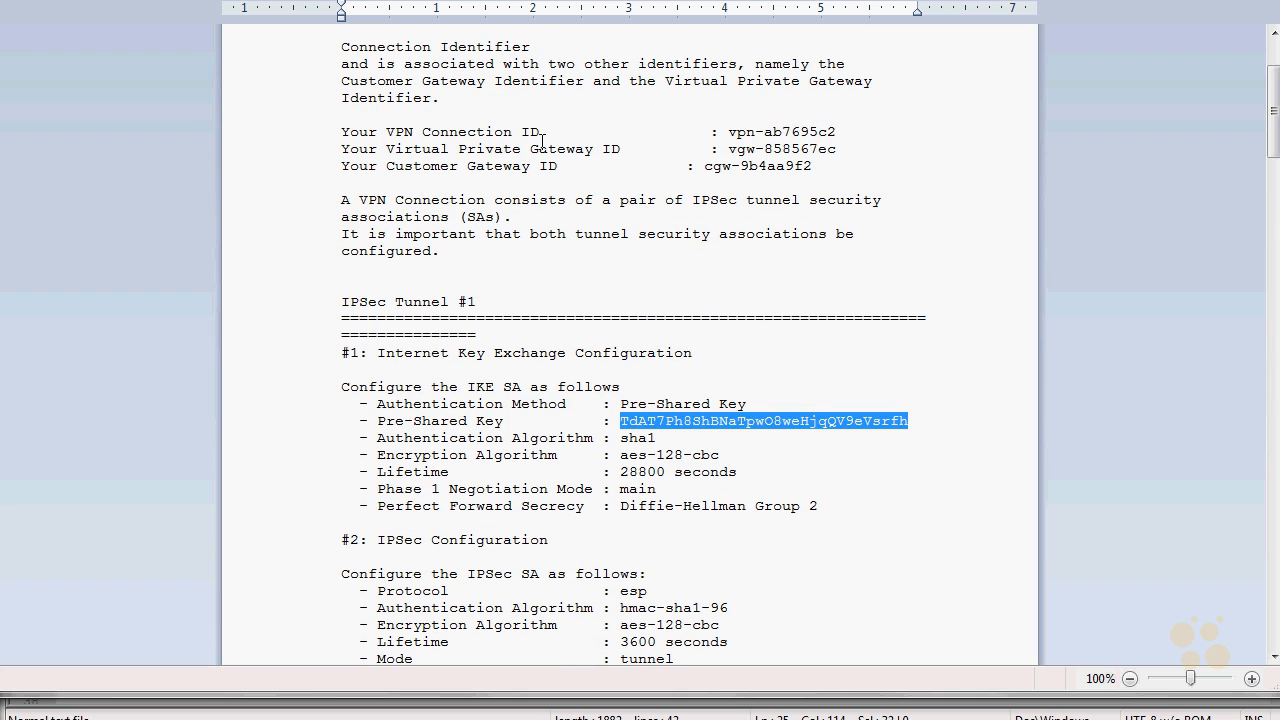
pyautogui.scroll(-2, 569, 275)
pyautogui.scroll(6, 569, 200)
pyautogui.scroll(-2, 620, 300)
pyautogui.scroll(-20, 632, 314)
pyautogui.scroll(5, 638, 313)
pyautogui.scroll(-9, 638, 313)
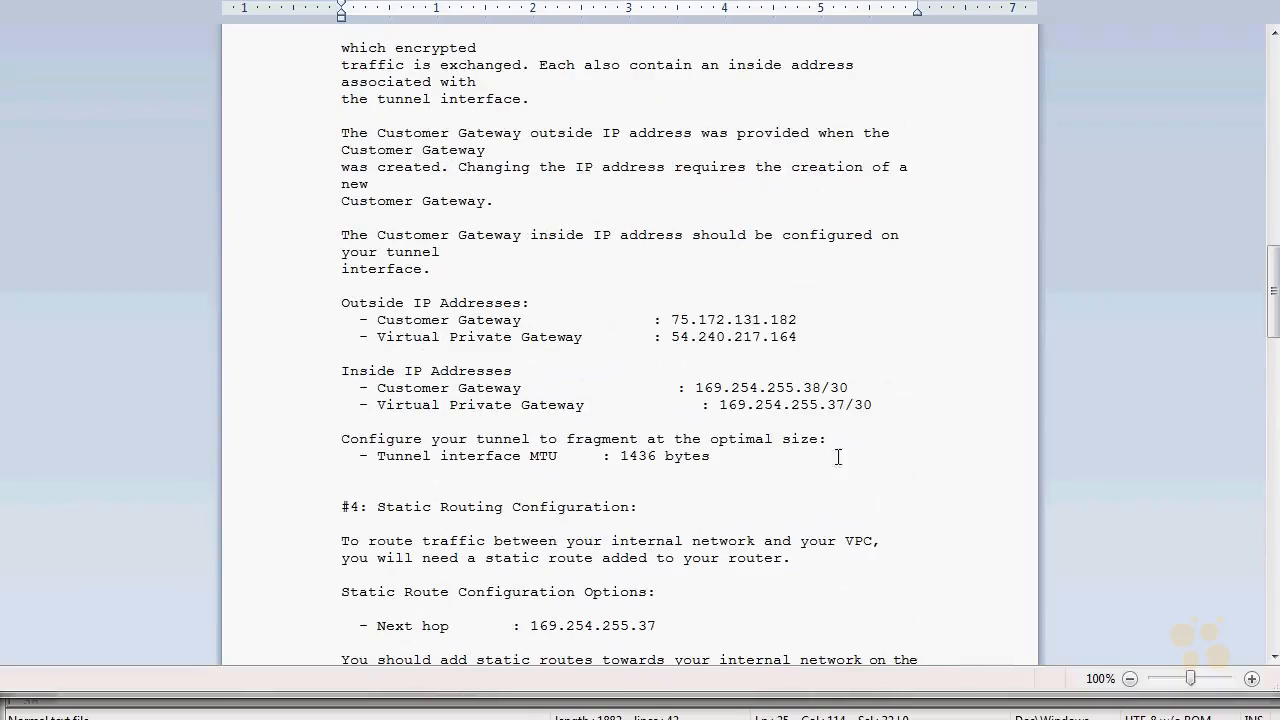
pyautogui.moveTo(820, 341); pyautogui.dragTo(698, 338)
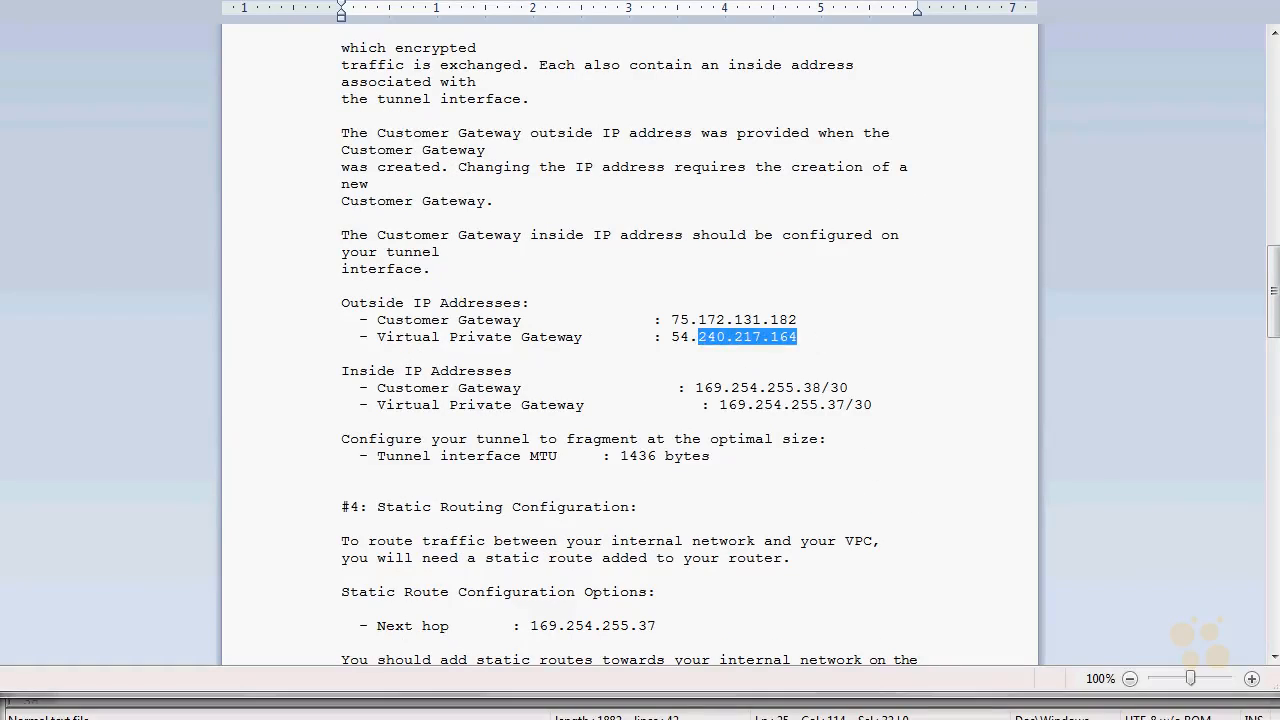
# Compare line 28's peer address with Tunnel 2's IP 54.240.217.162 in the AWS tunnel details
pyautogui.hotkey('alt', 'Tab')
pyautogui.moveTo(425, 521); pyautogui.dragTo(389, 521)
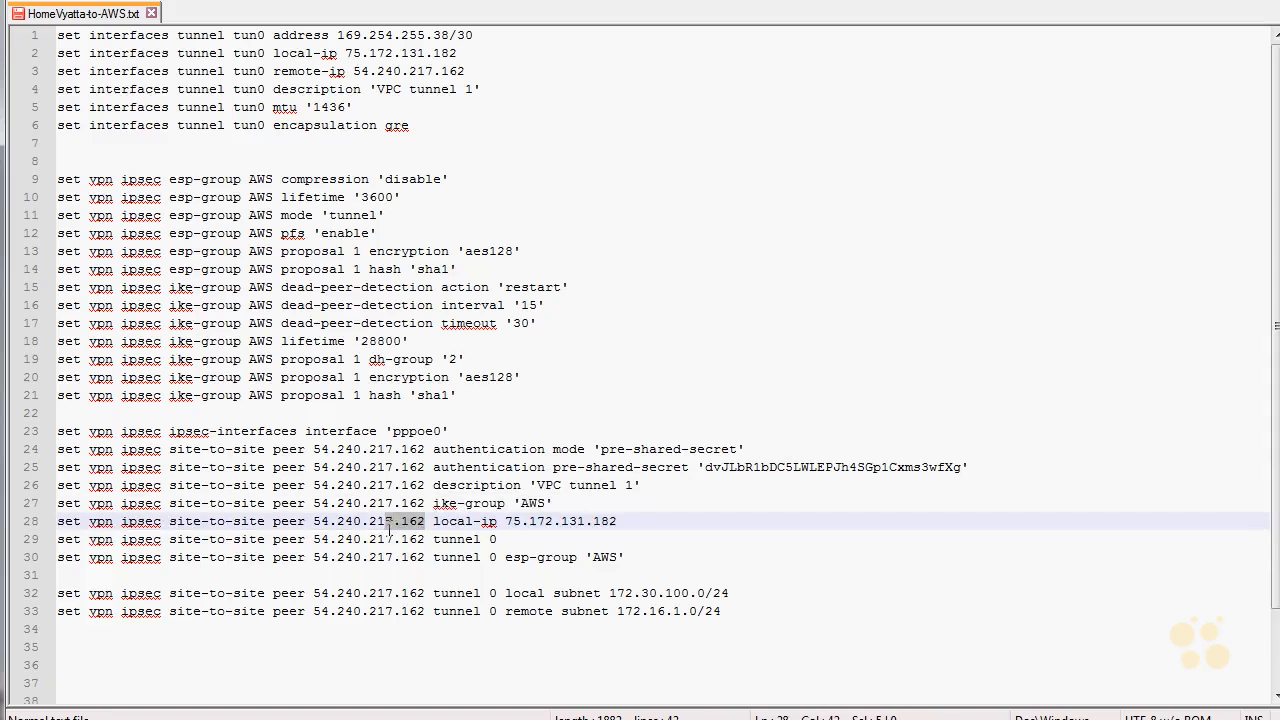
pyautogui.hotkey('alt', 'Tab')
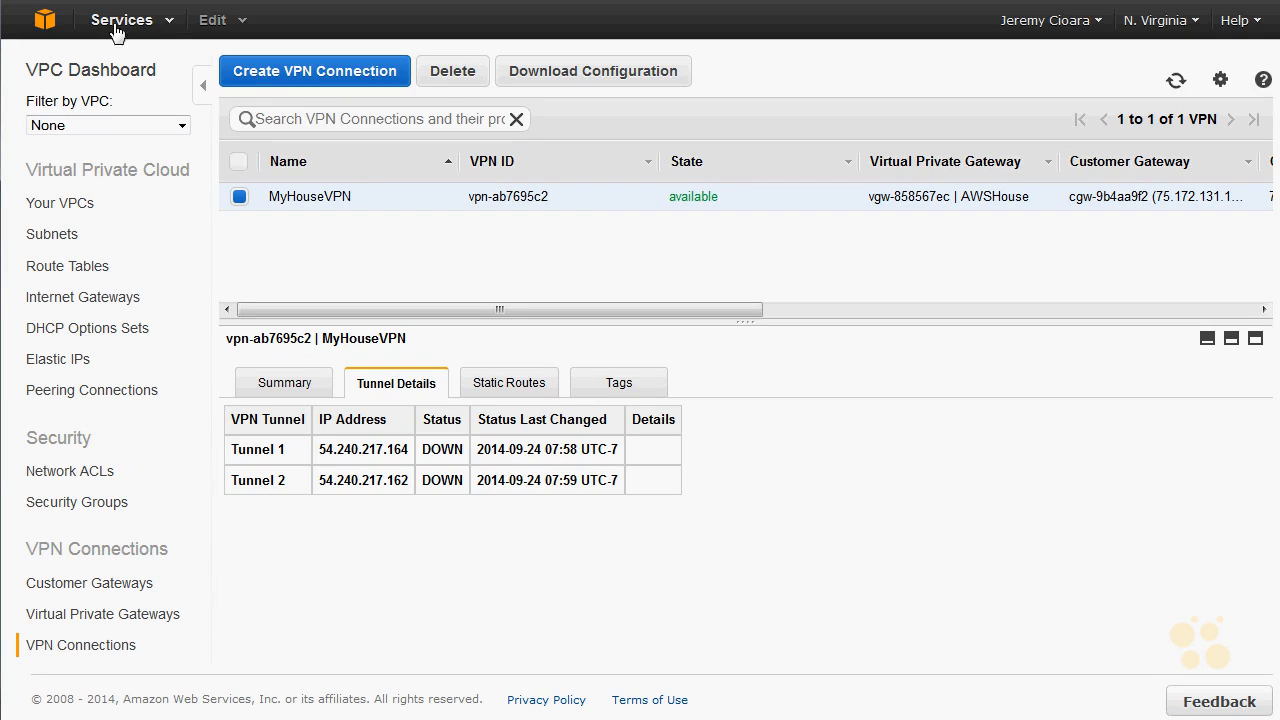
pyautogui.doubleClick(400, 481)
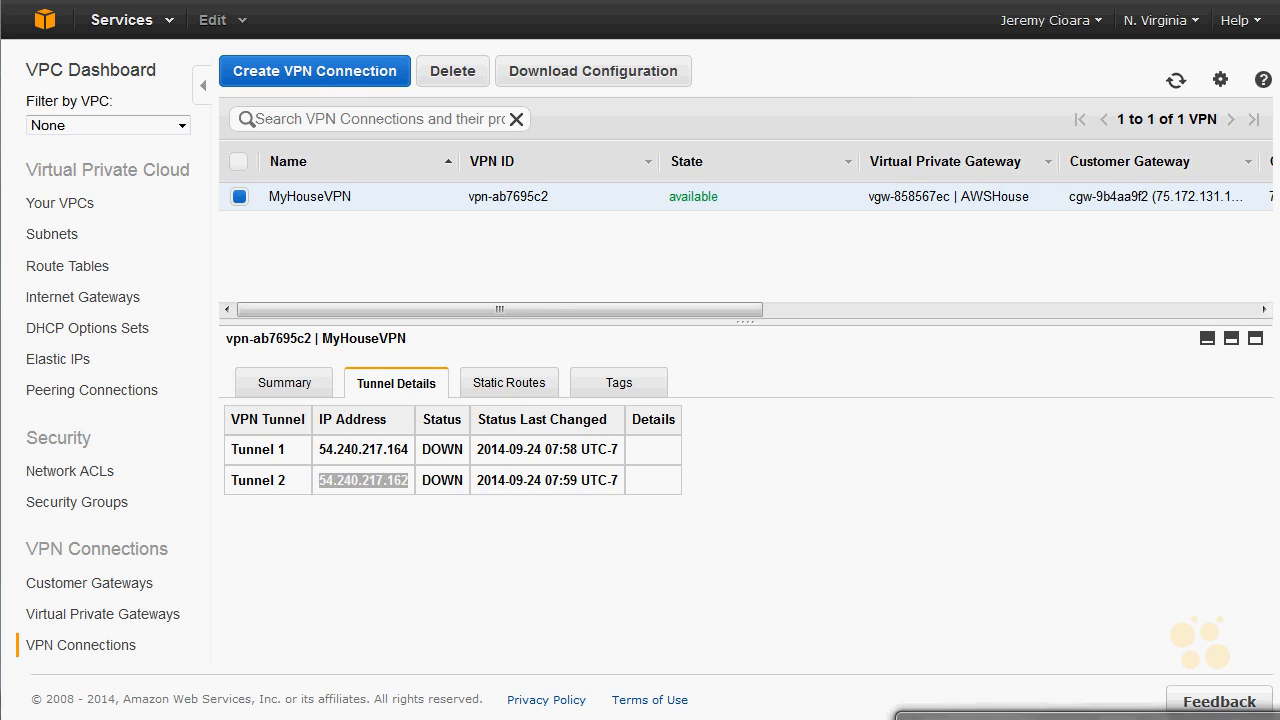
# Copy Tunnel 2's pre-shared key and paste it over the old secret on line 25
pyautogui.hotkey('alt', 'Tab')
pyautogui.click(987, 477)
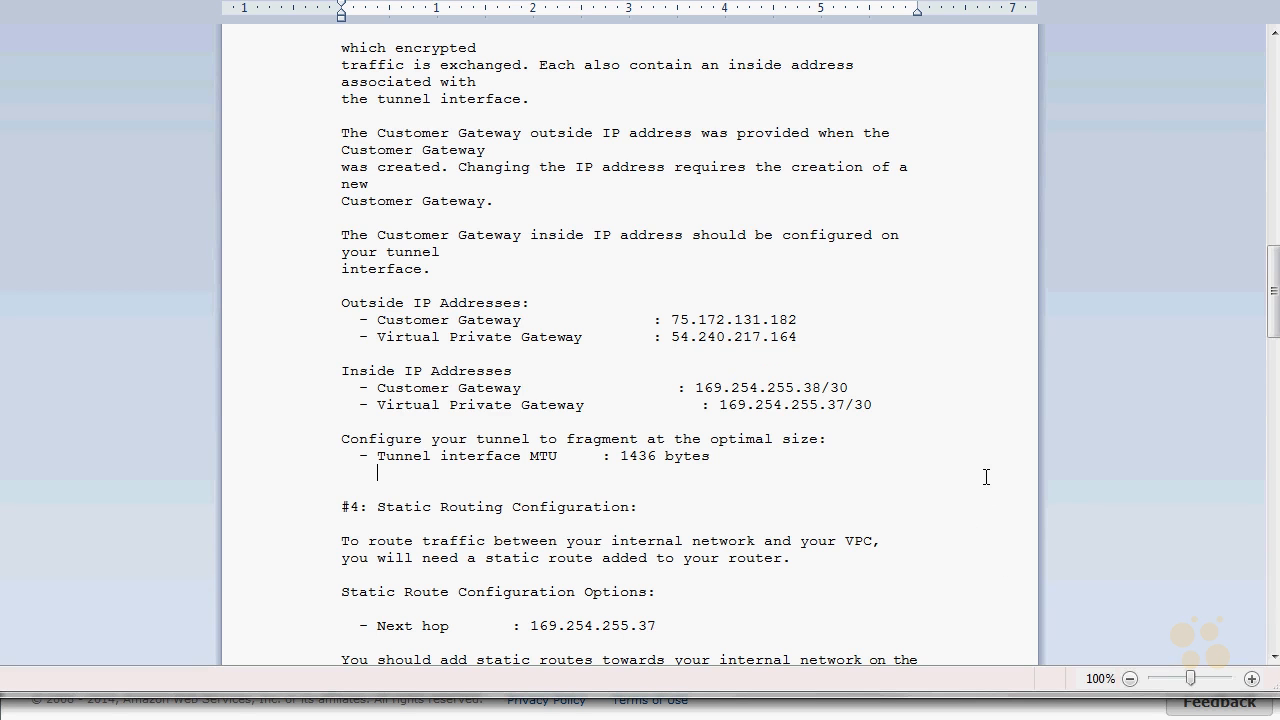
pyautogui.scroll(-12, 986, 477)
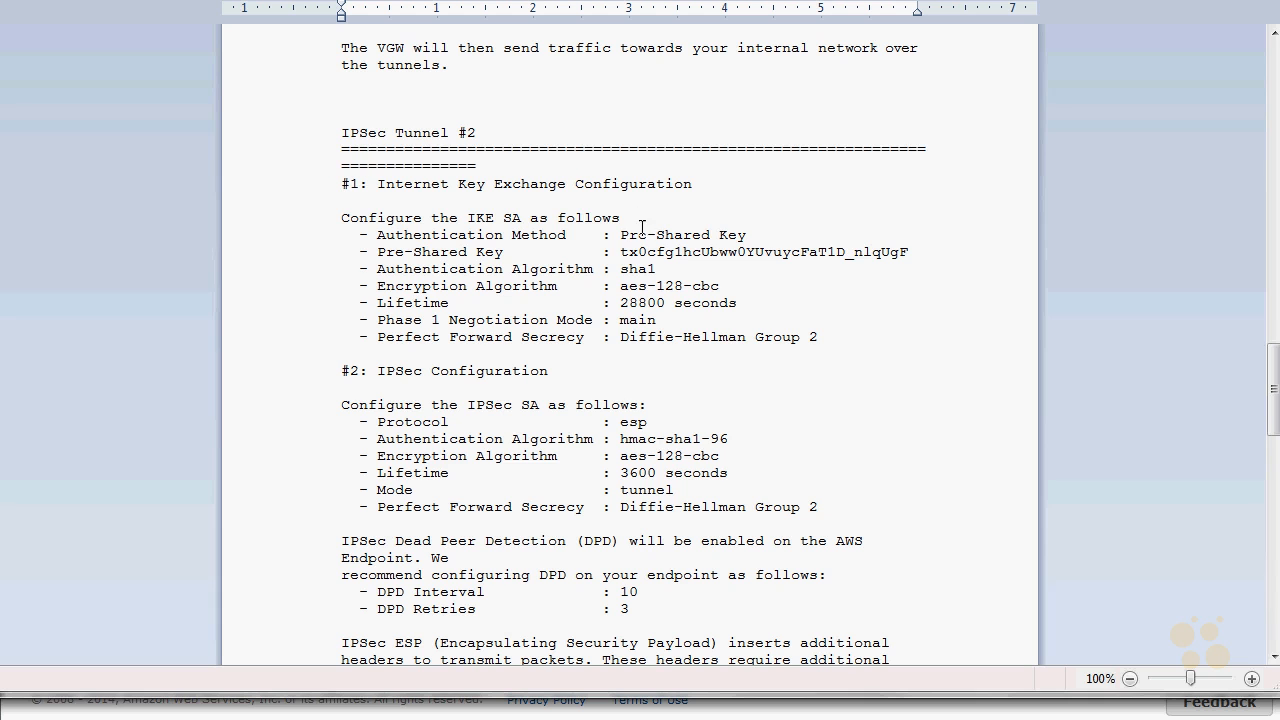
pyautogui.moveTo(905, 251); pyautogui.dragTo(626, 256)
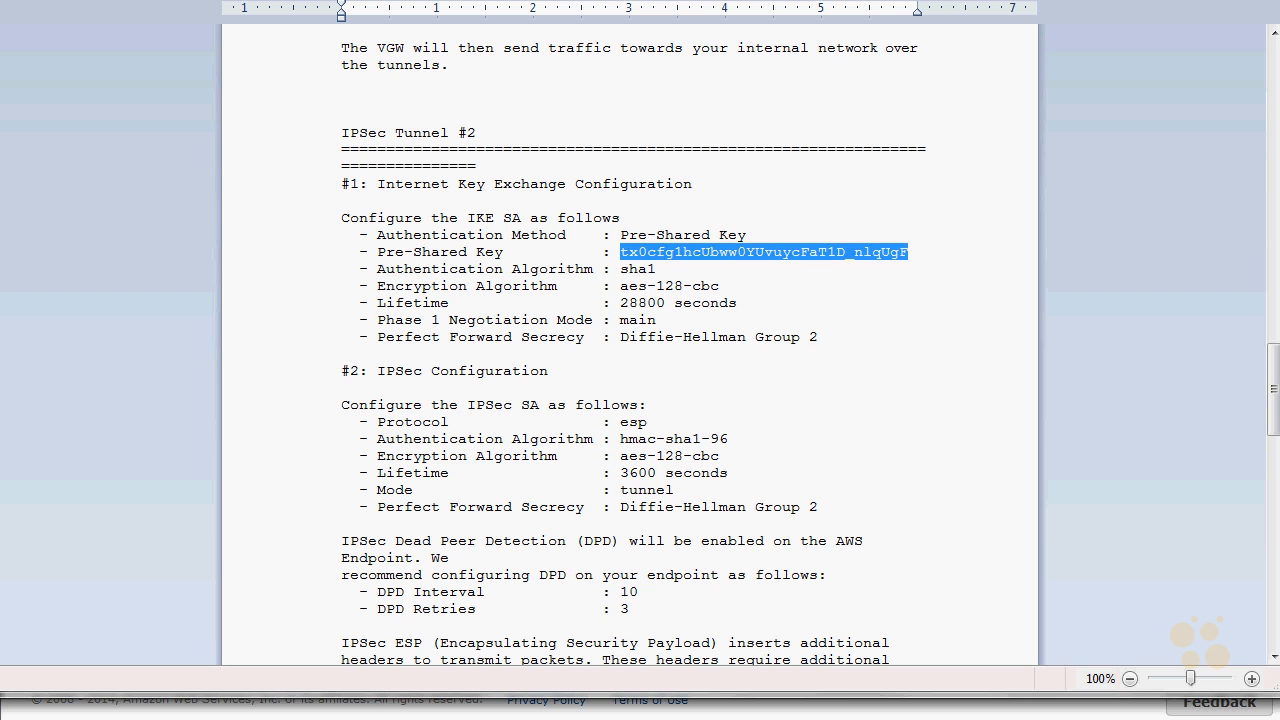
pyautogui.hotkey('alt', 'Tab')
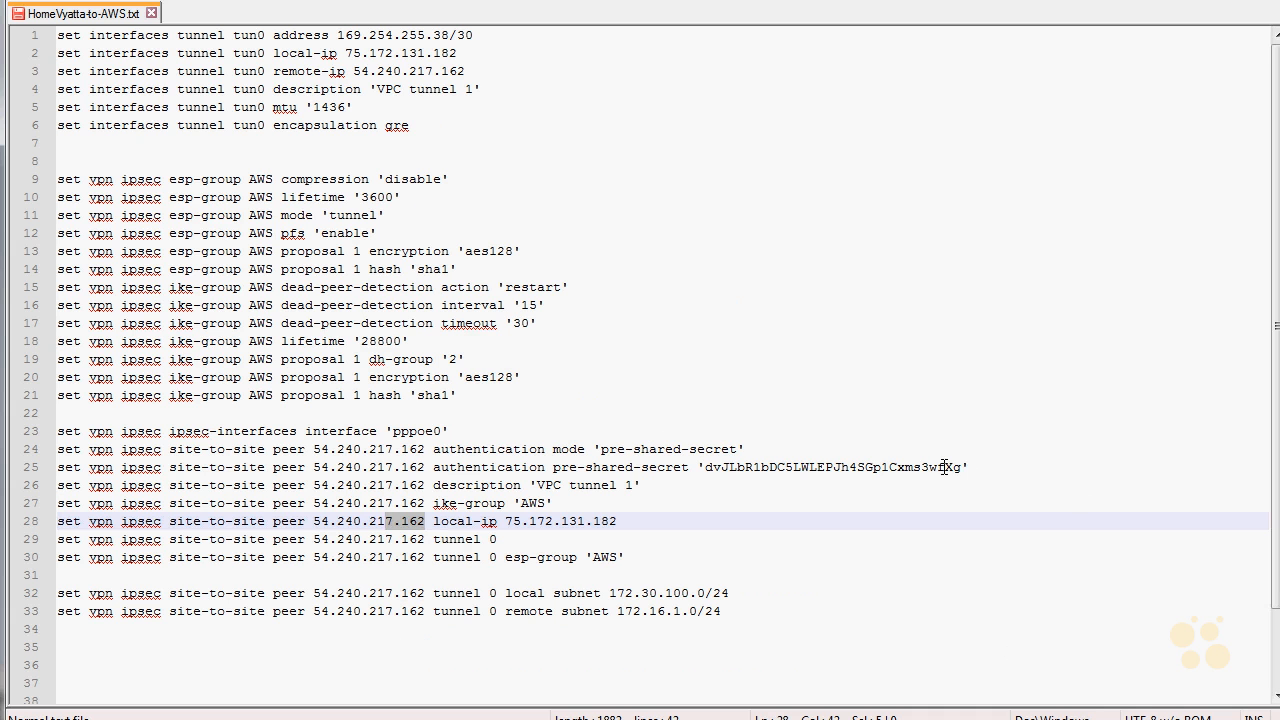
pyautogui.moveTo(961, 468); pyautogui.dragTo(705, 470)
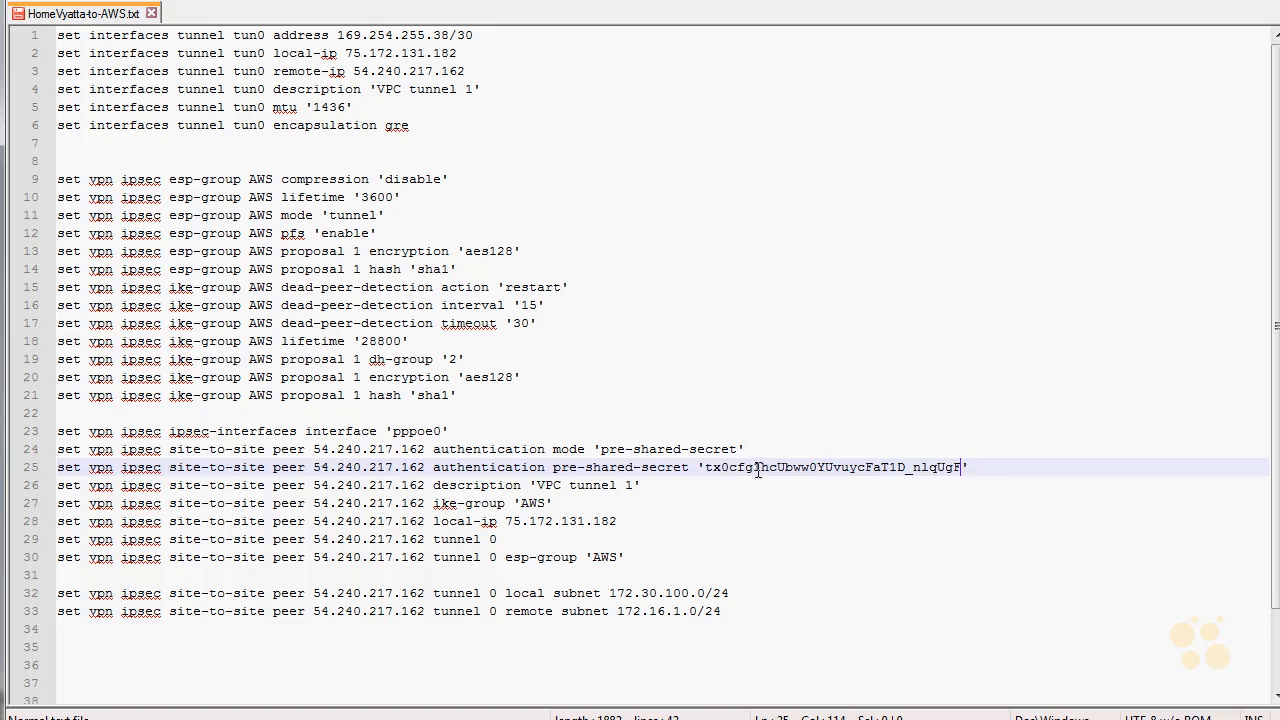
pyautogui.moveTo(980, 467); pyautogui.dragTo(23, 466)
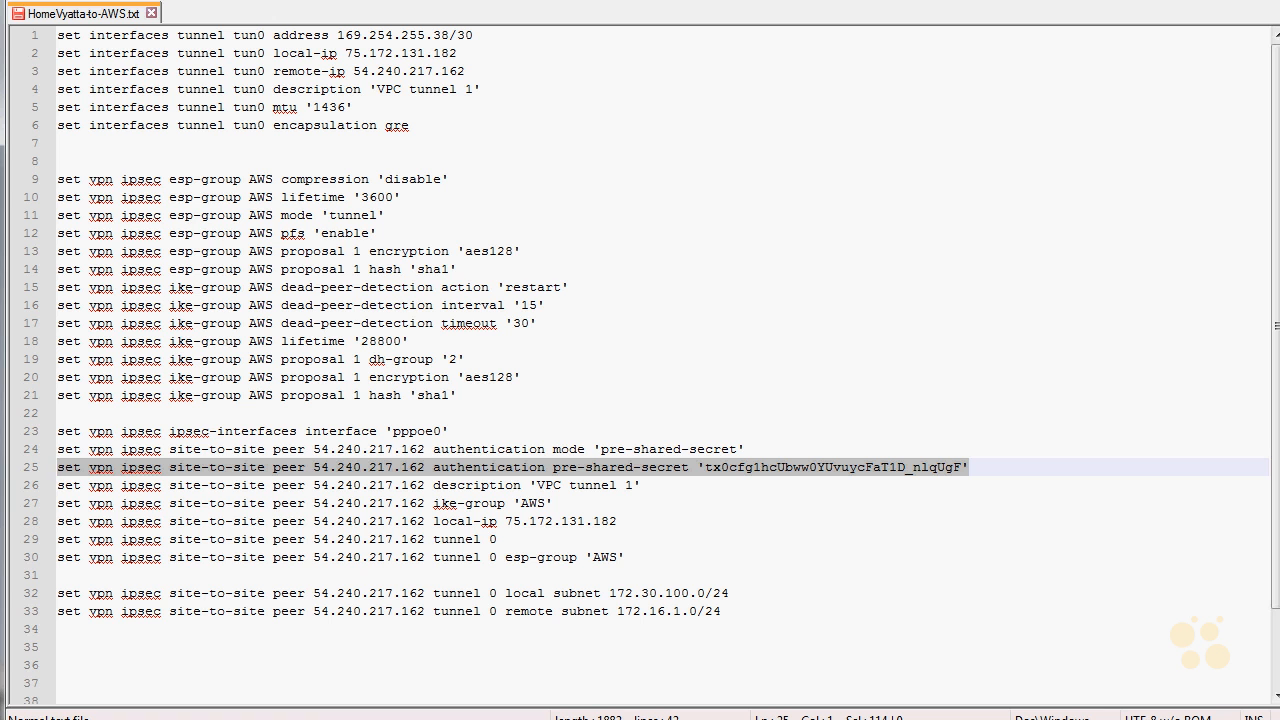
pyautogui.hotkey('alt', 'Tab')
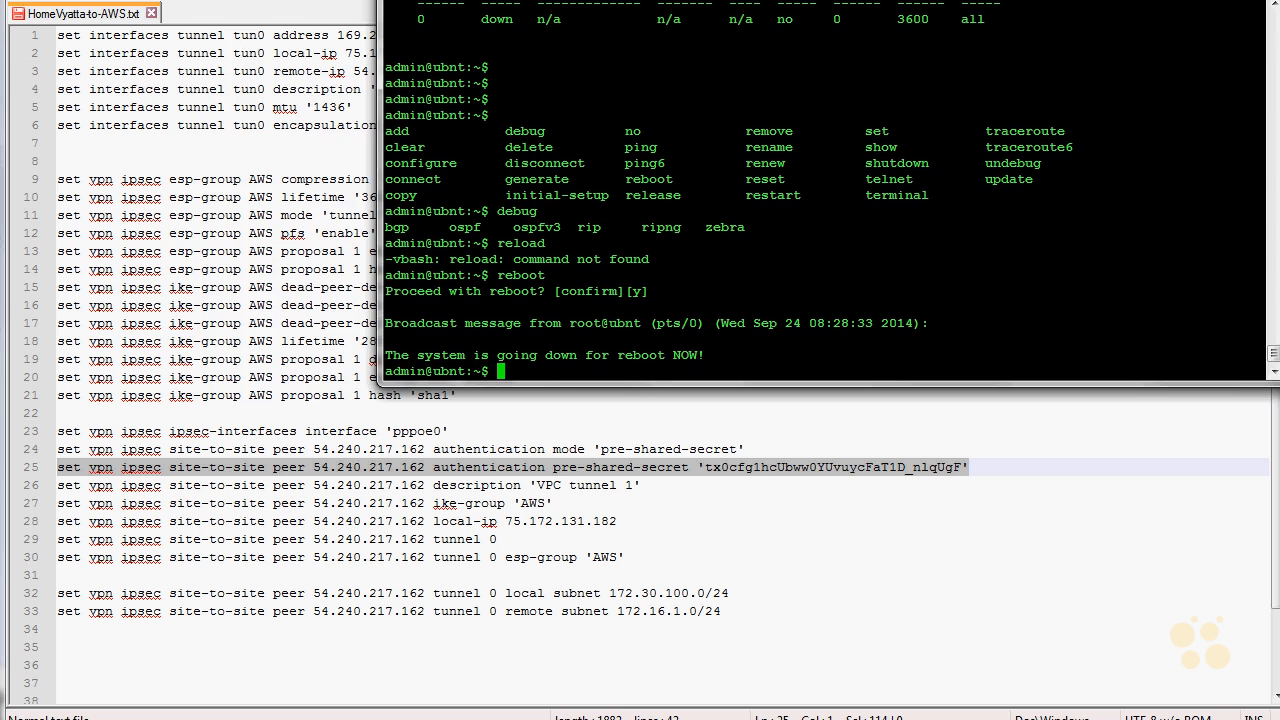
# Open a new Telnet session to the router at 172.30.100.1 and log in with the admin account
pyautogui.click(394, 0)
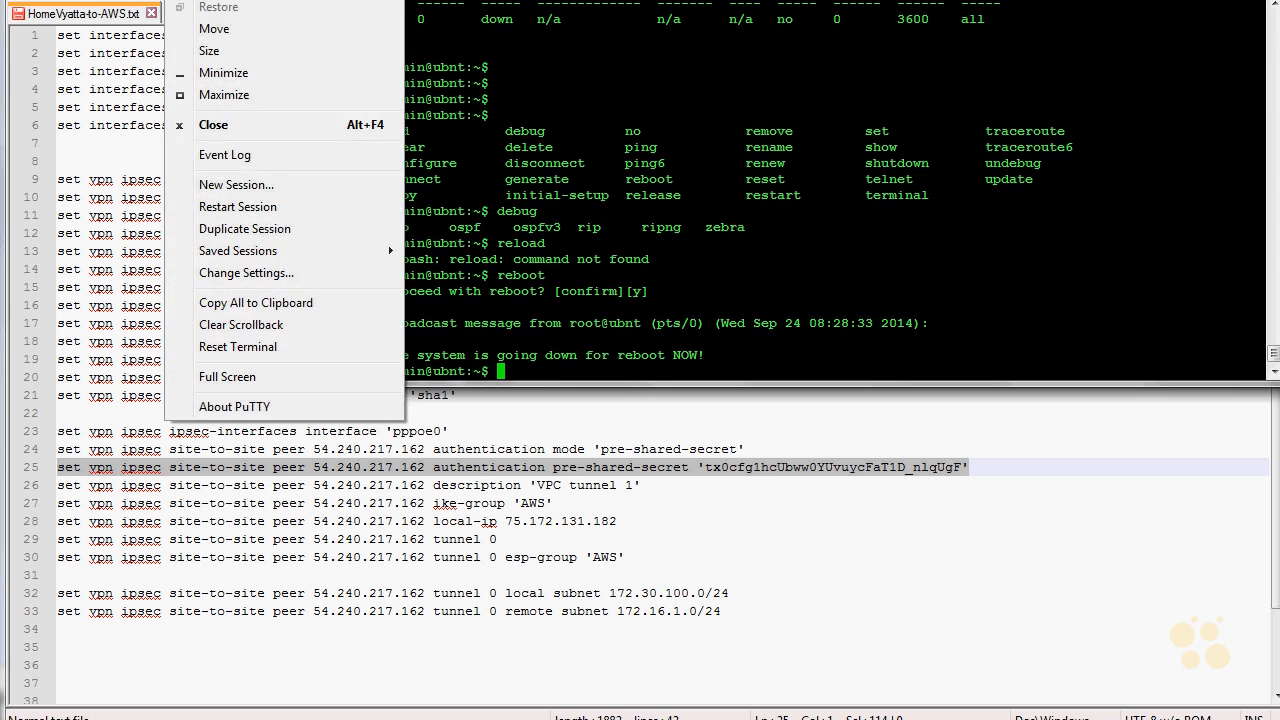
pyautogui.click(266, 186)
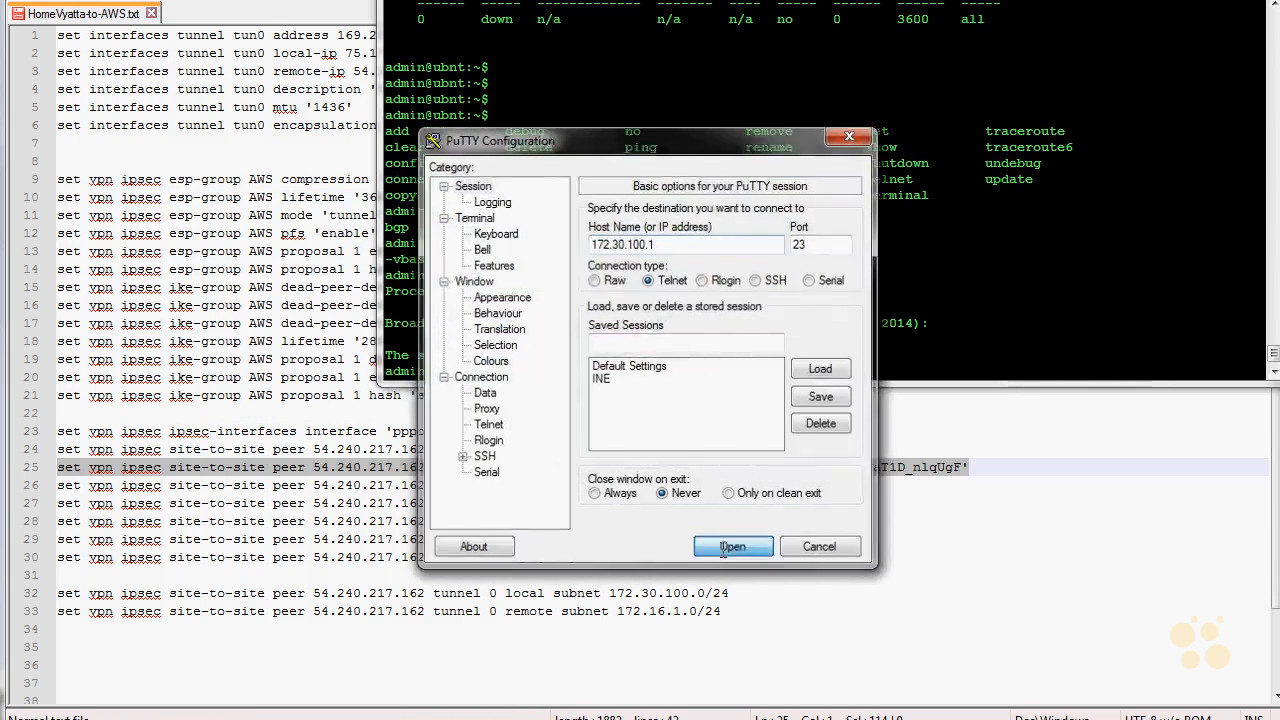
pyautogui.click(732, 547)
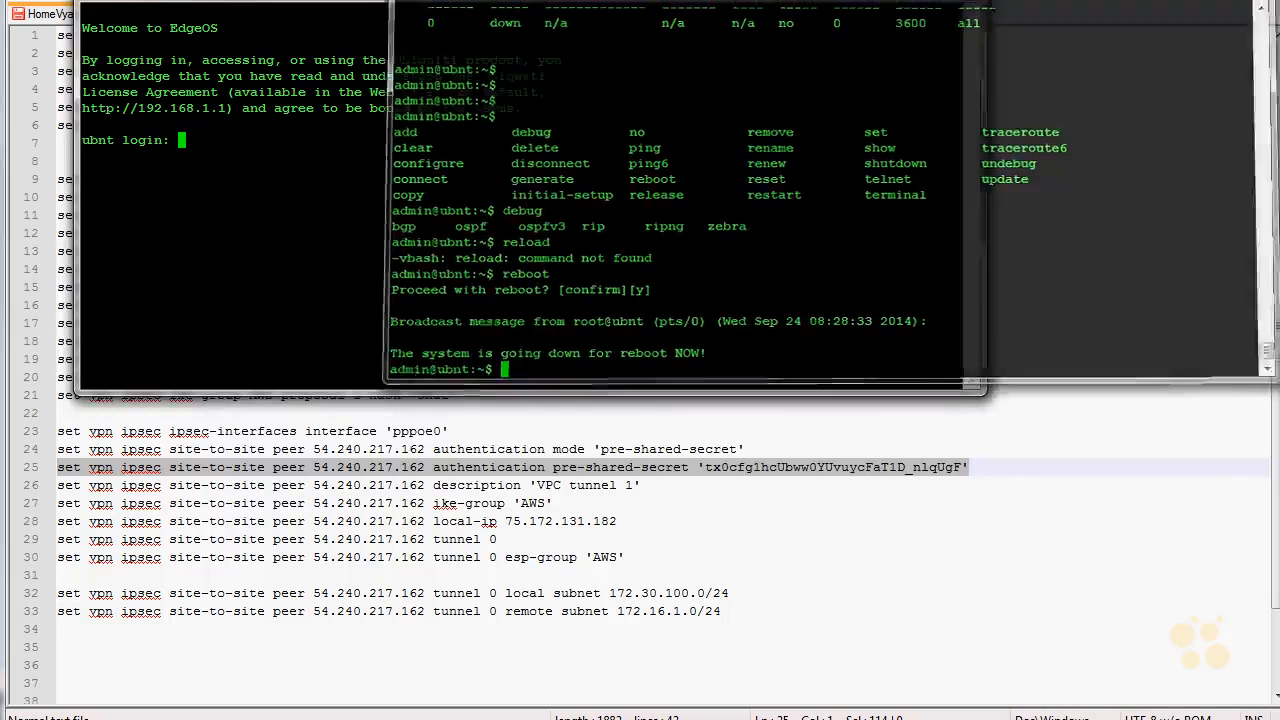
pyautogui.moveTo(391, 0); pyautogui.dragTo(597, 72)
pyautogui.write('admin')
pyautogui.press('Tab')
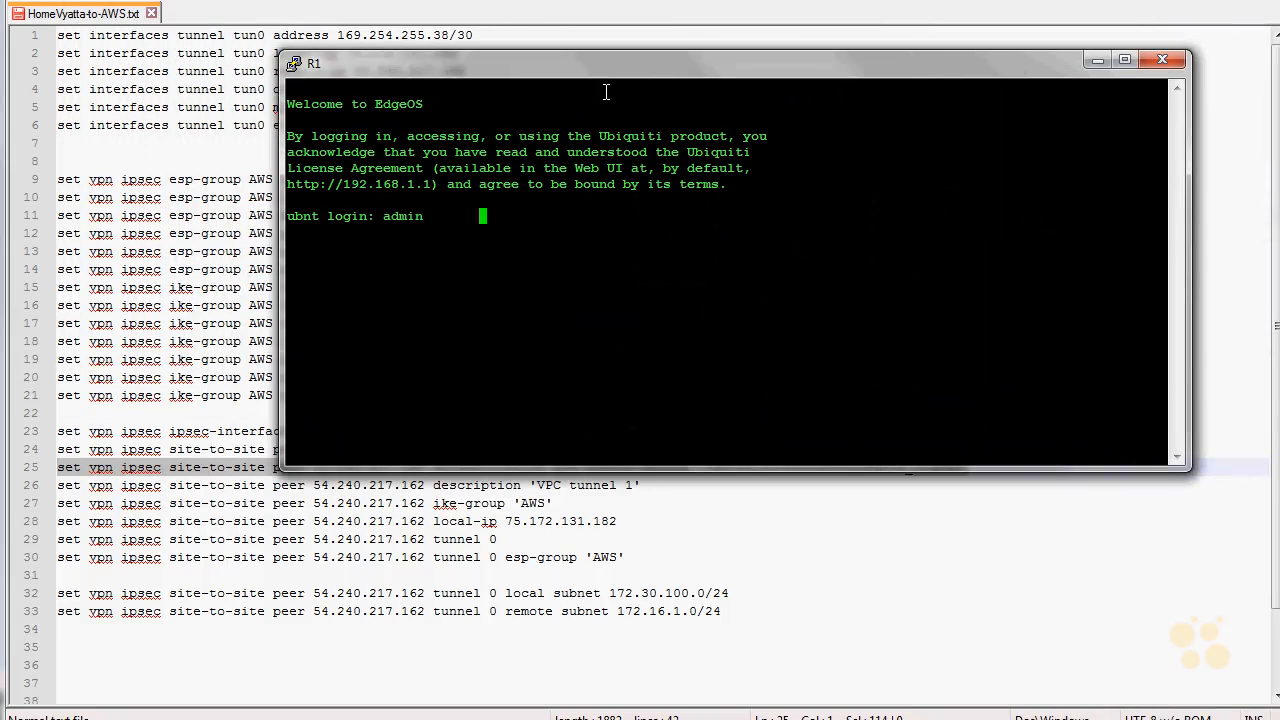
pyautogui.press('Return')
# Enter configuration mode, then run 'delete vpn' and 'delete interfaces tunnel'
pyautogui.press('Return')
pyautogui.press('Return')
pyautogui.write('conf')
pyautogui.press('Return')
pyautogui.write('configure')
pyautogui.press('Return')
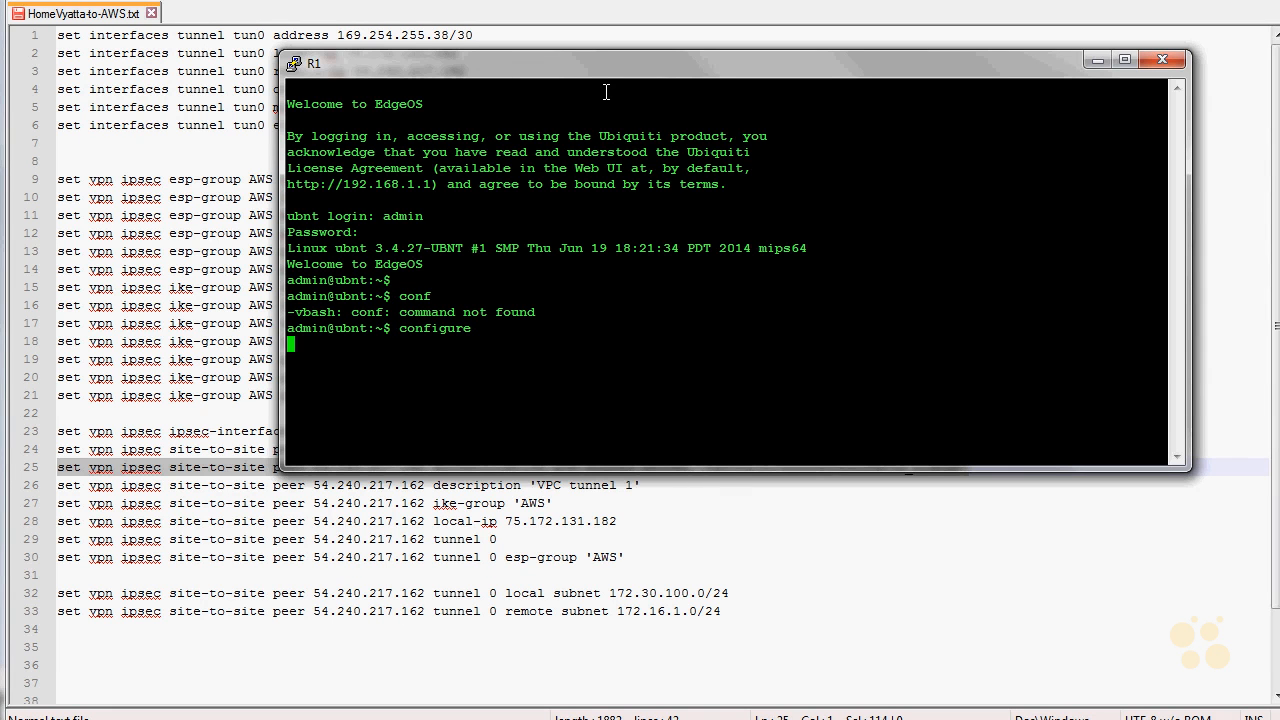
pyautogui.write('delete vpn')
pyautogui.press('Return')
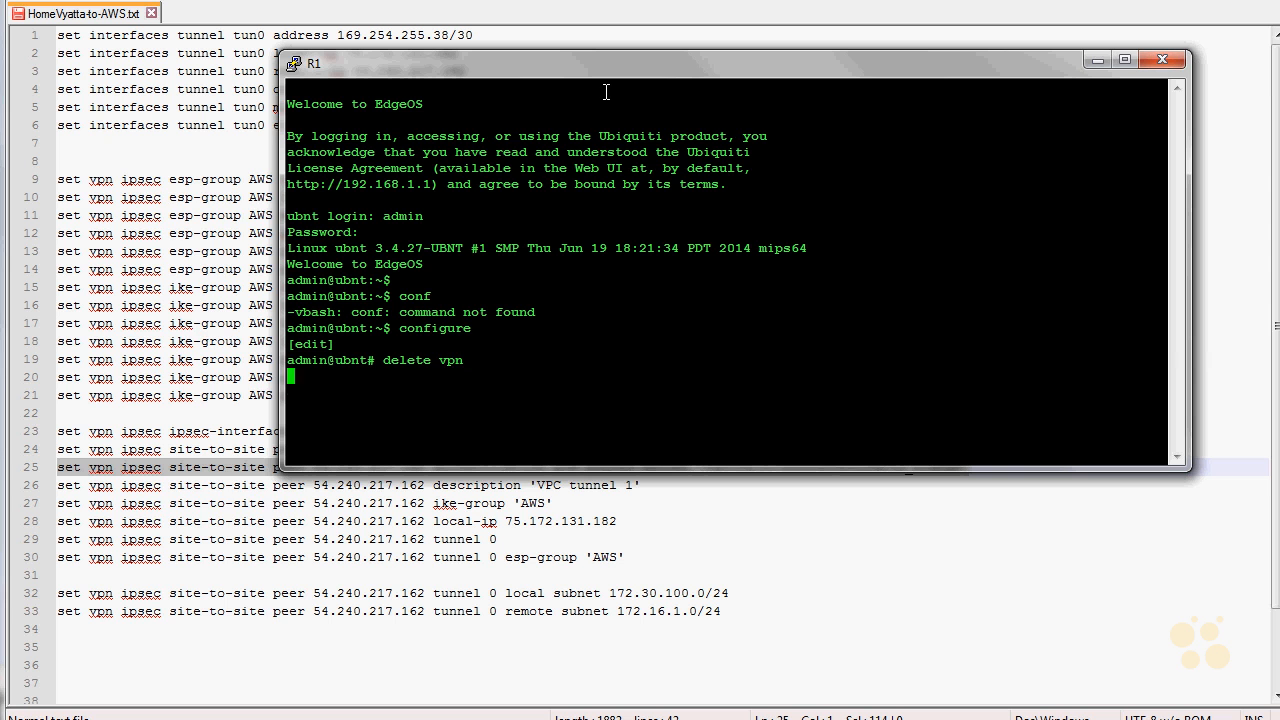
pyautogui.write('dele')
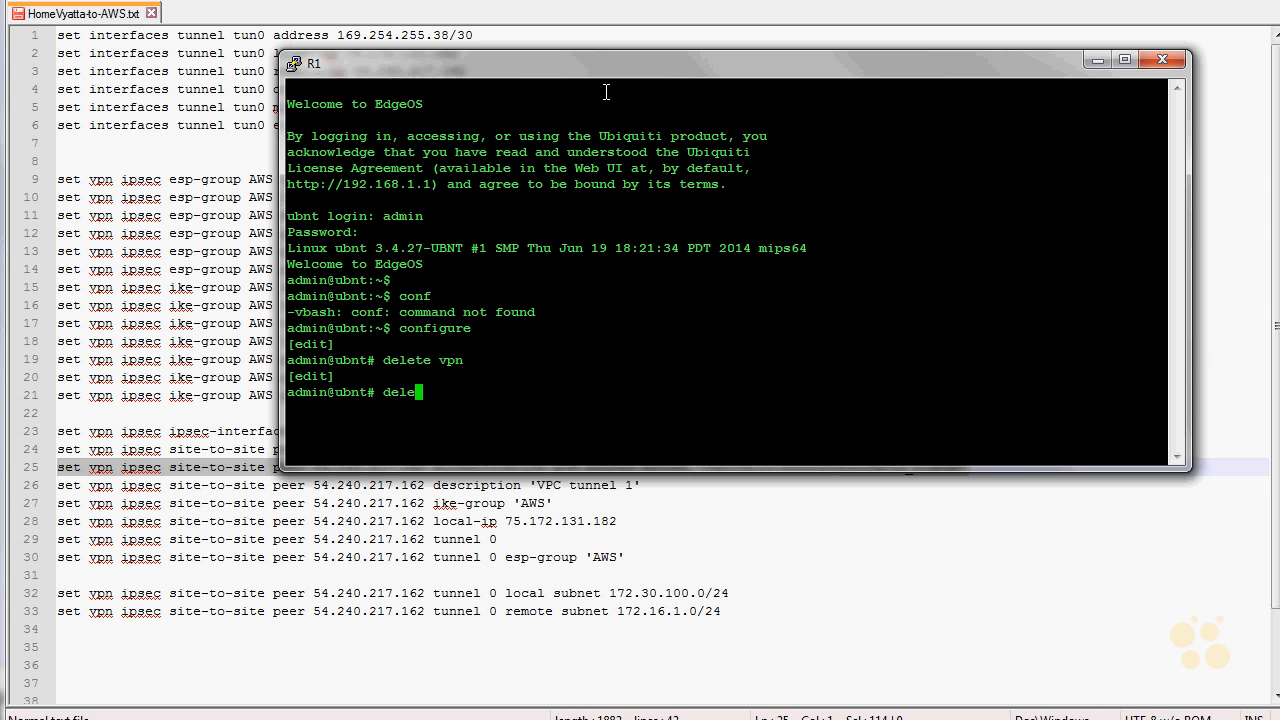
pyautogui.write('te interfaces tunnel 0')
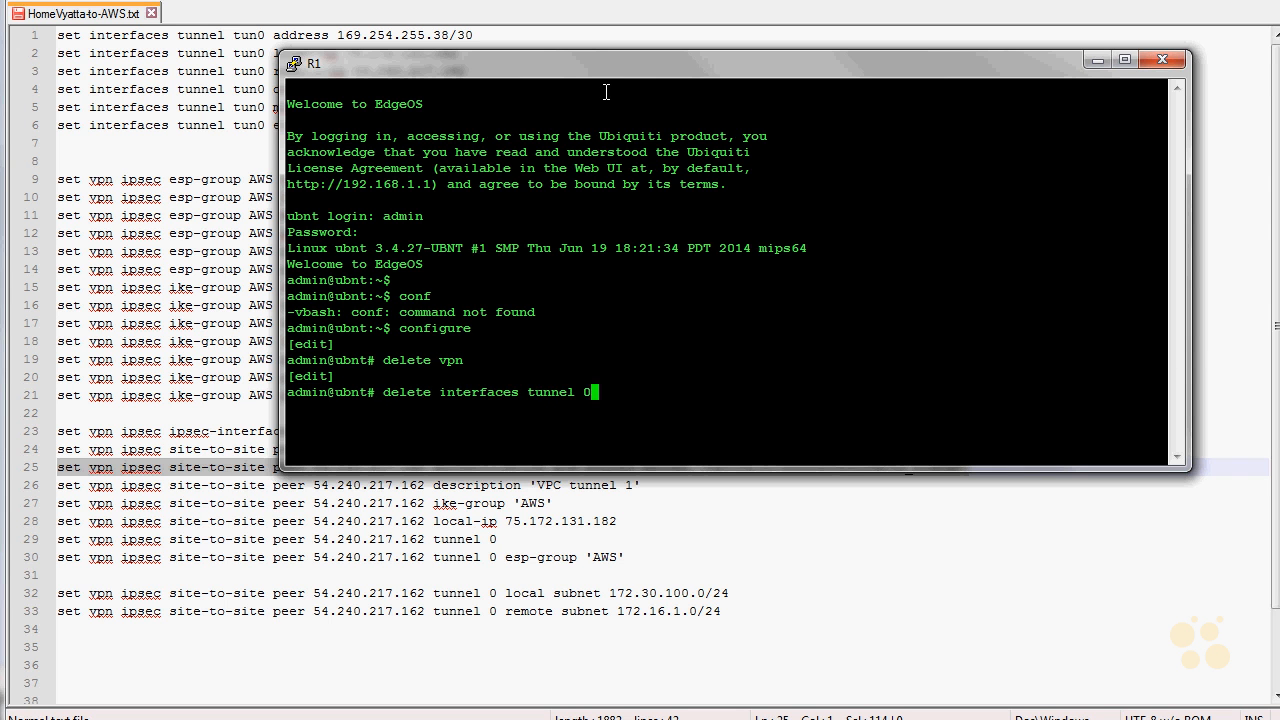
pyautogui.press('BackSpace')
pyautogui.press('Return')
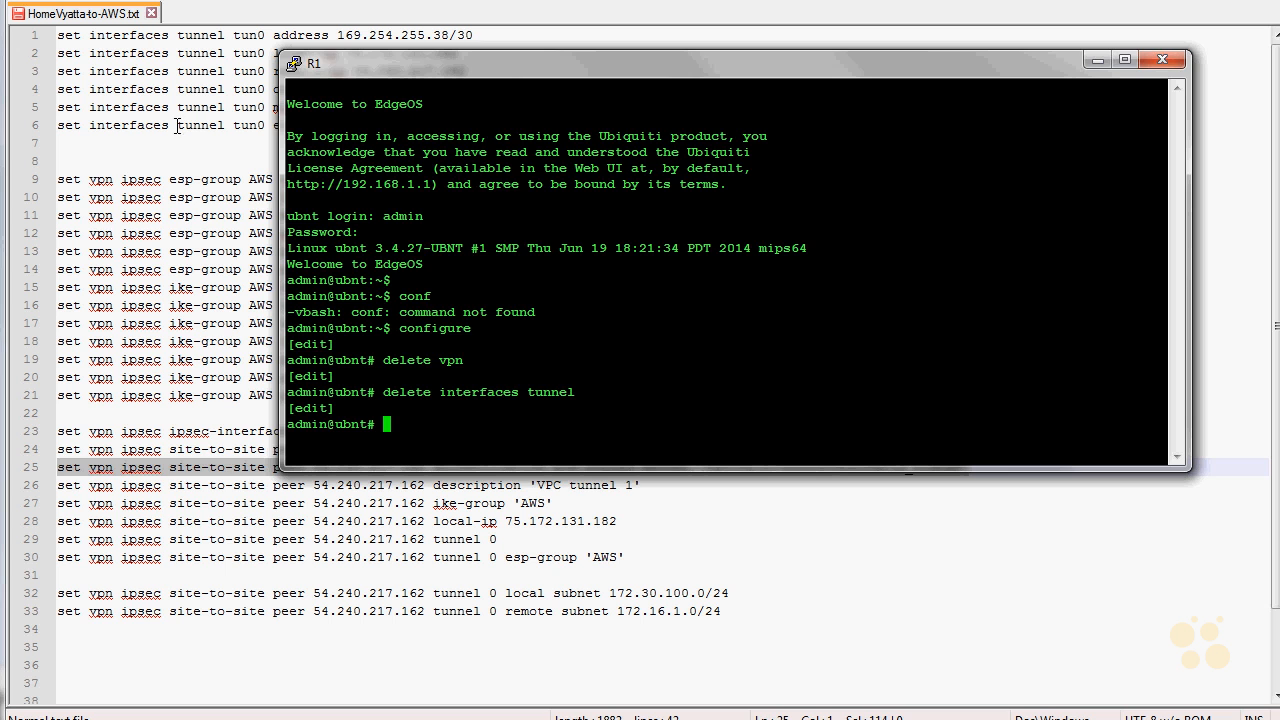
# Paste config lines 1-33 from Notepad++ into the router and commit them
pyautogui.click(106, 215)
pyautogui.moveTo(767, 611); pyautogui.dragTo(57, 33)
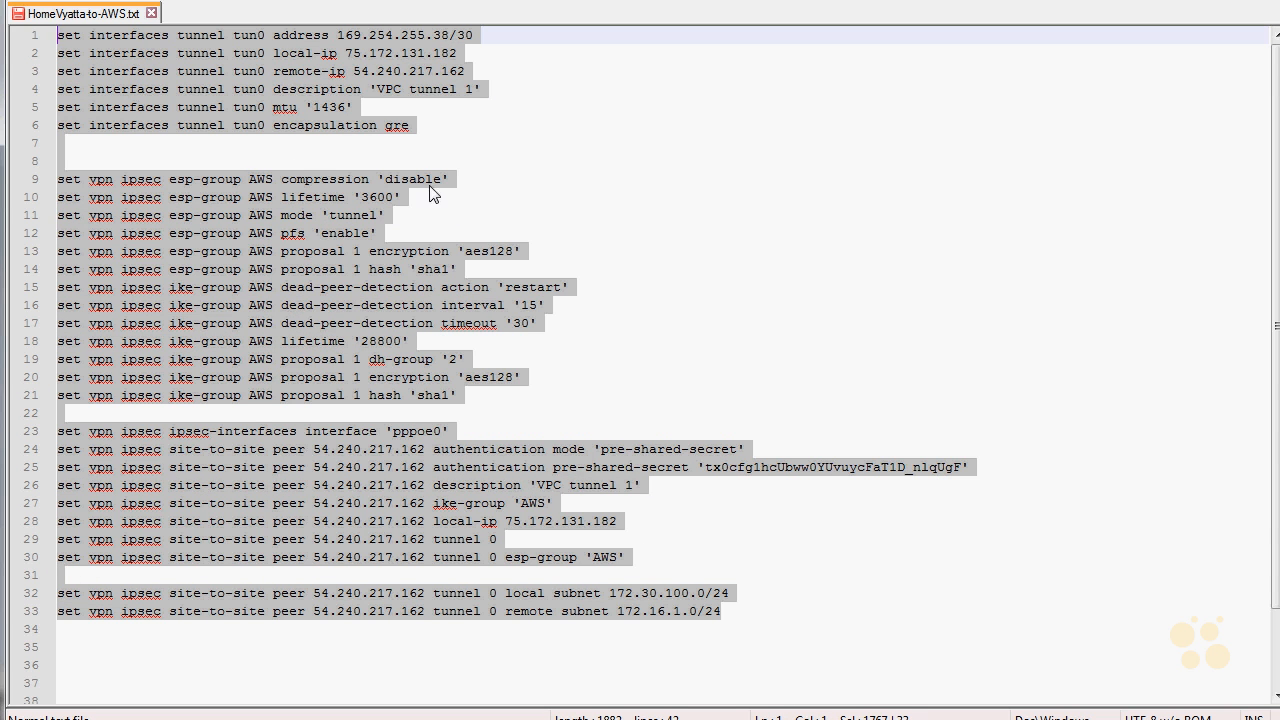
pyautogui.hotkey('alt', 'Tab')
pyautogui.rightClick(888, 418)
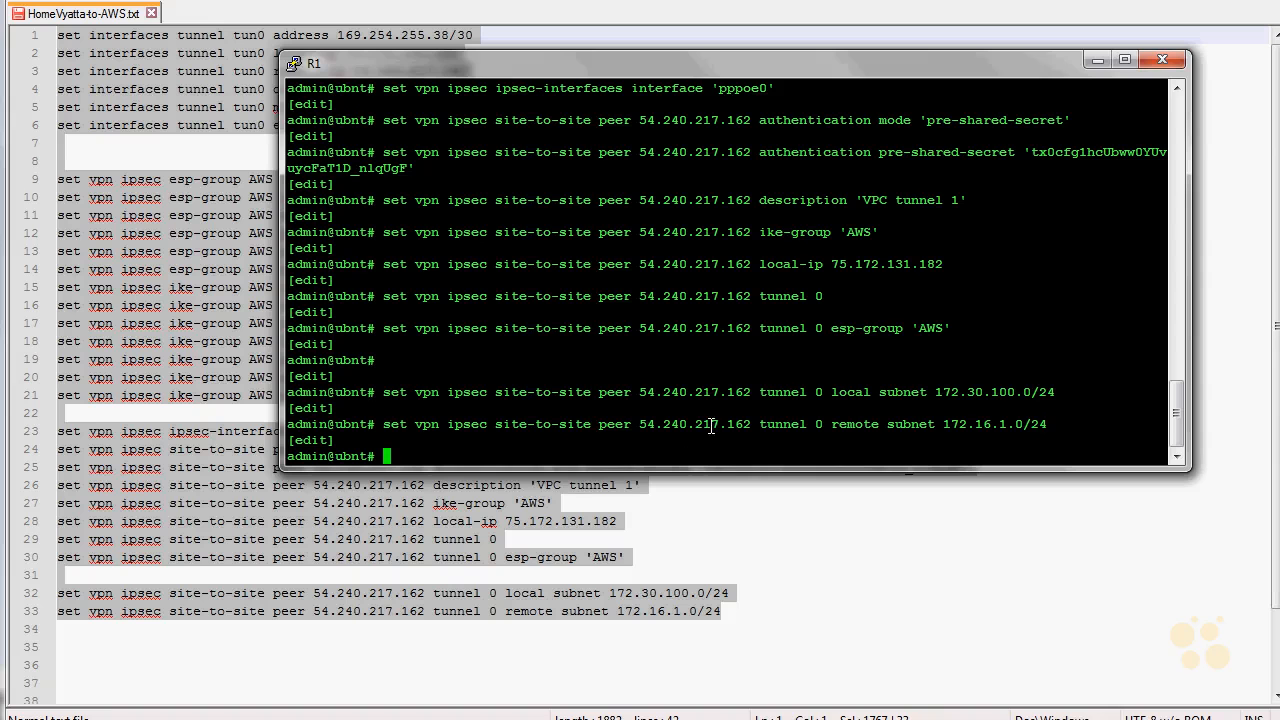
pyautogui.write('commit')
pyautogui.press('Return')
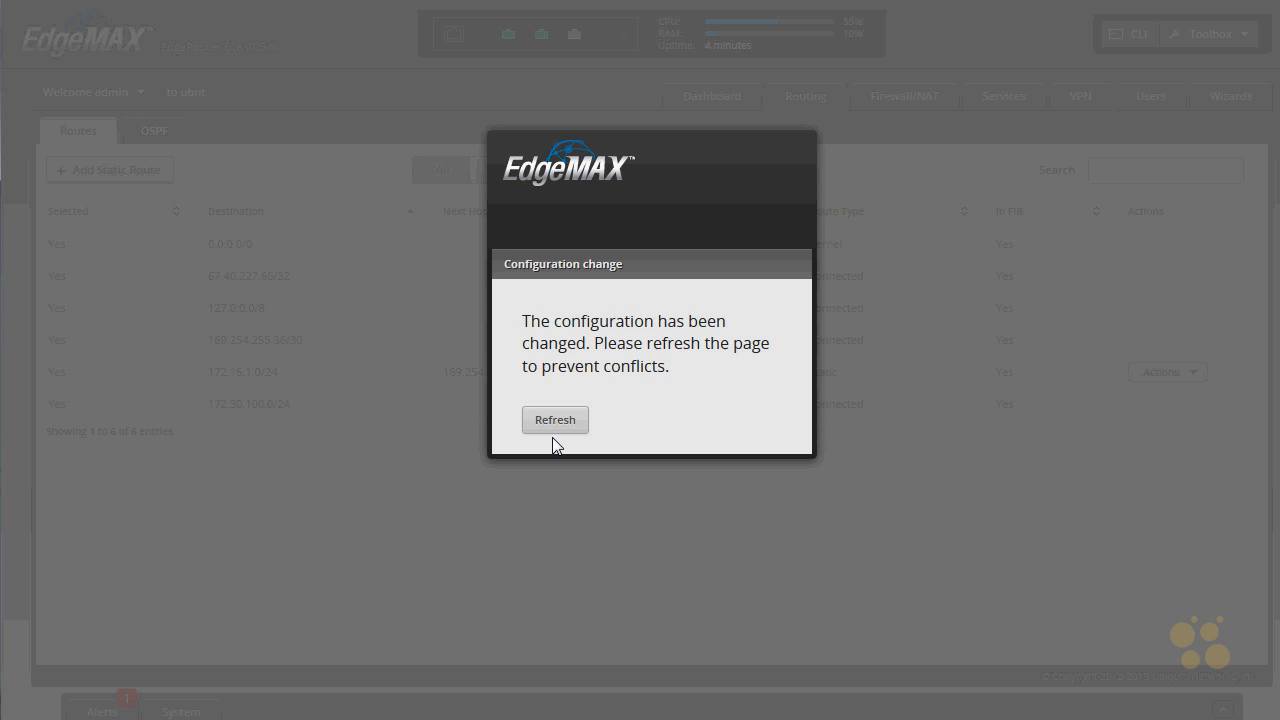
pyautogui.click(555, 430)
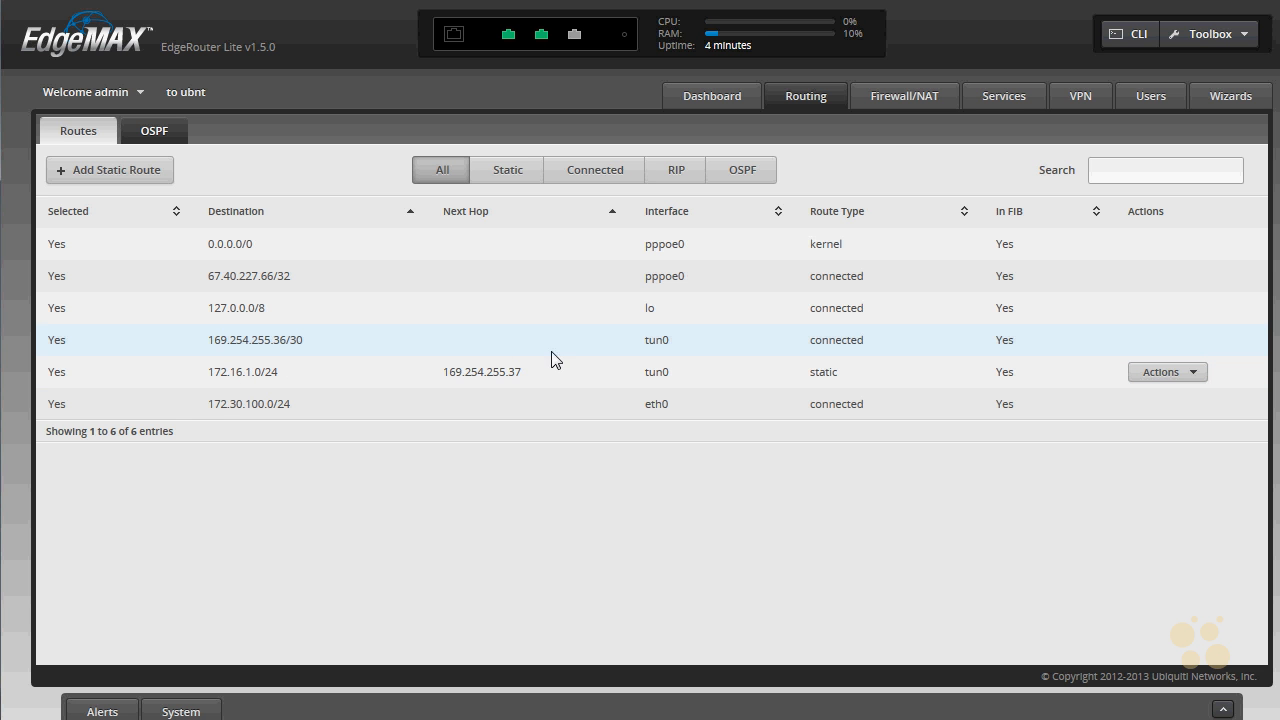
pyautogui.click(931, 110)
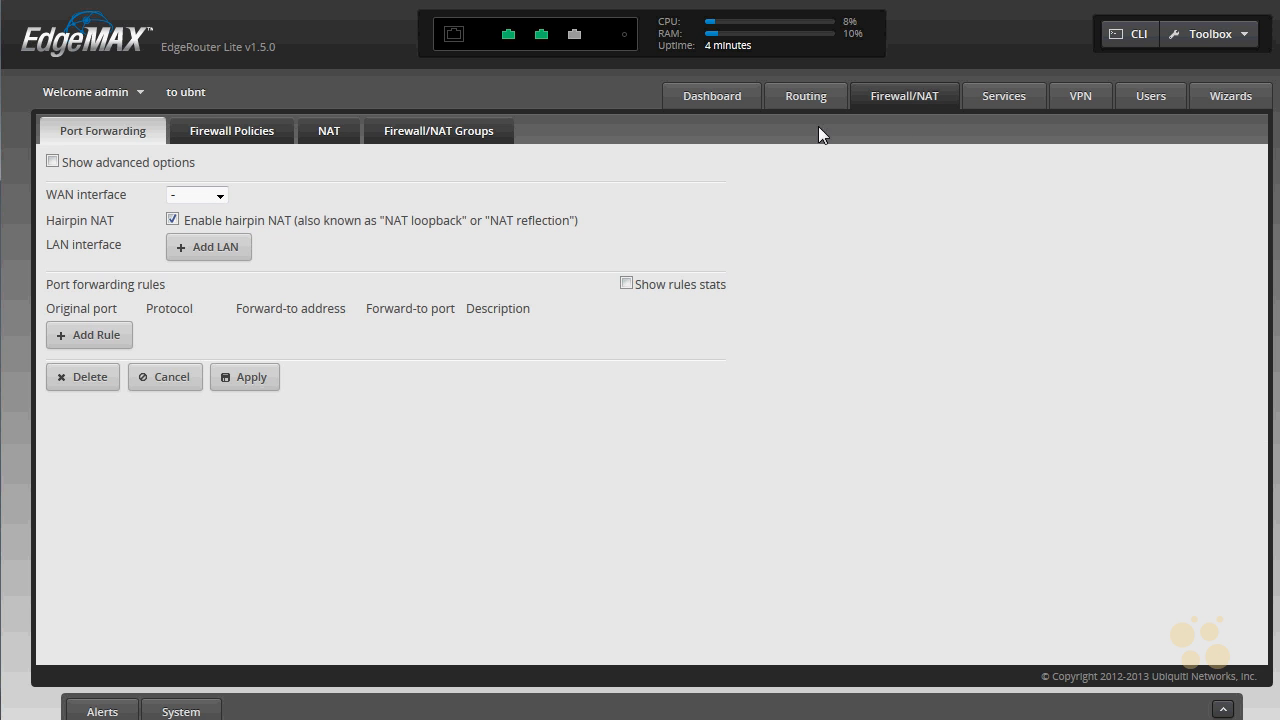
pyautogui.click(312, 137)
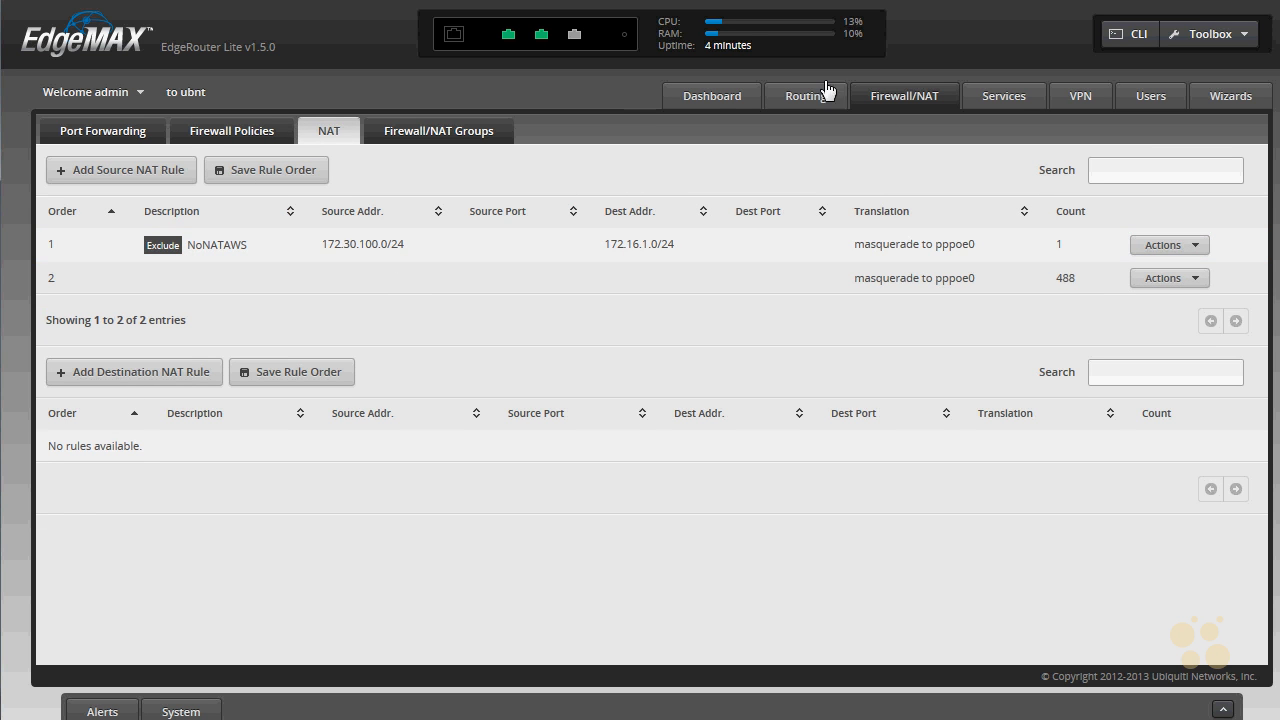
pyautogui.click(712, 100)
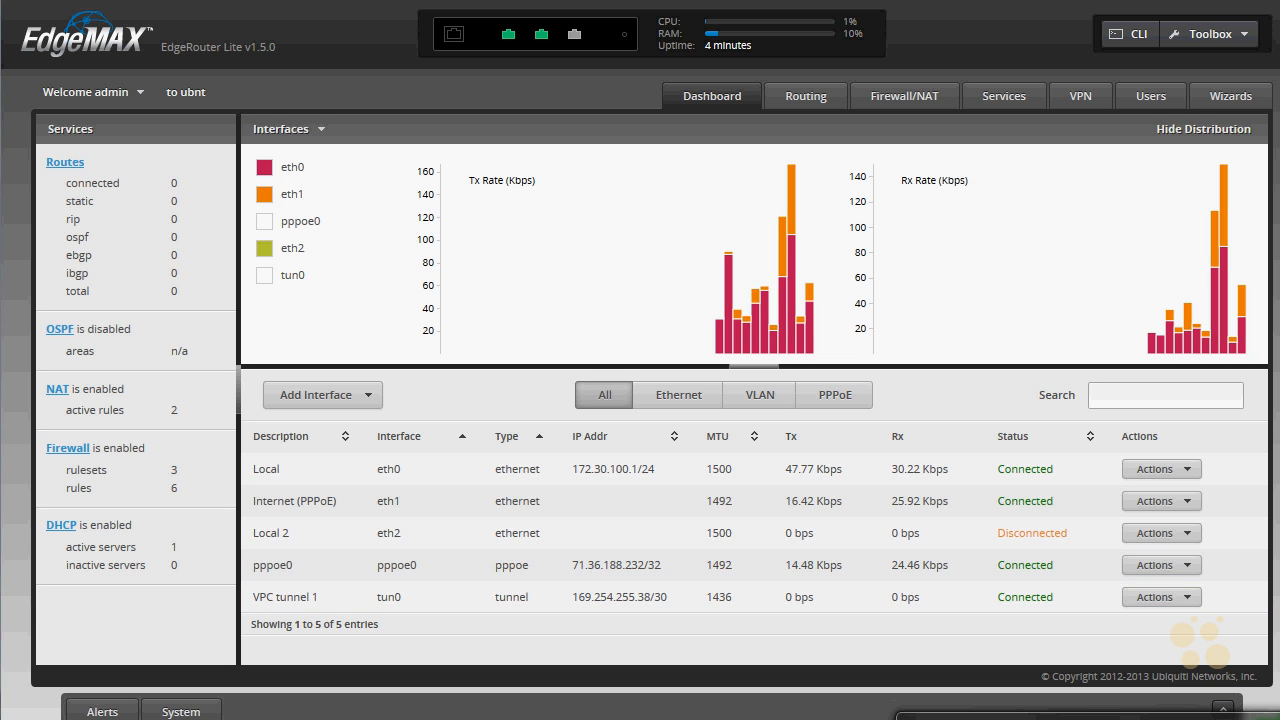
pyautogui.hotkey('alt', 'Tab')
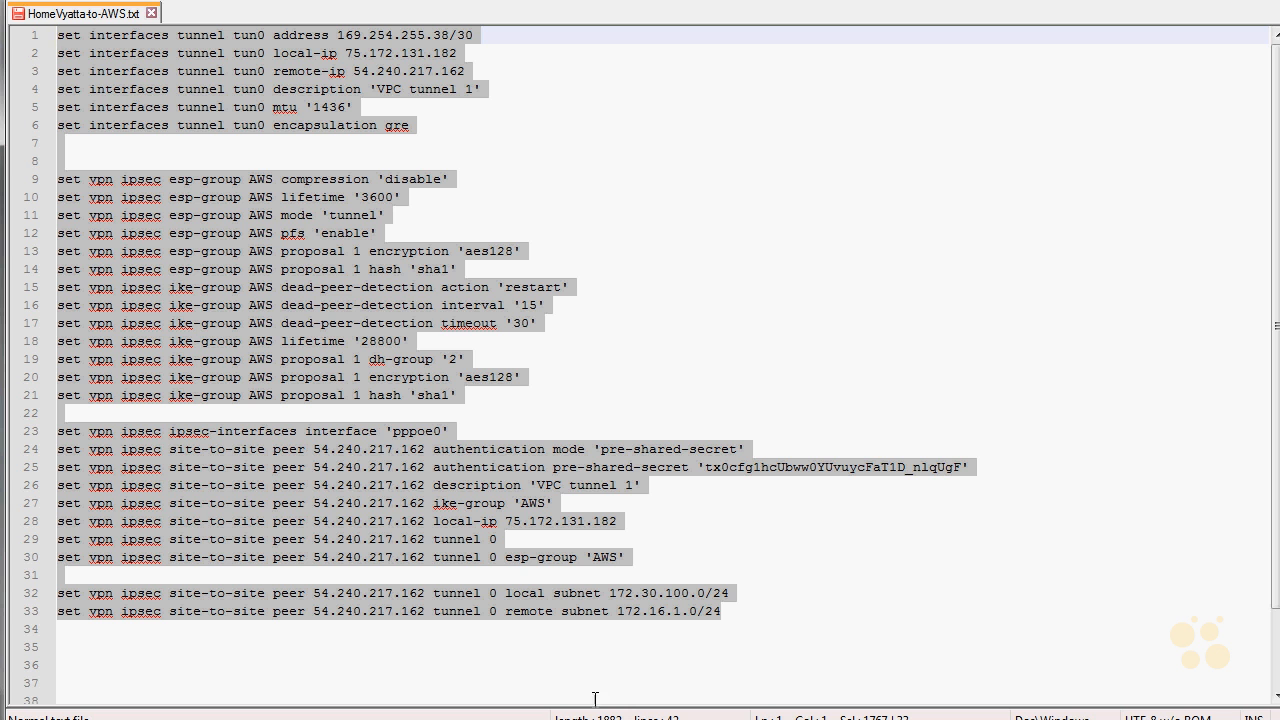
pyautogui.click(455, 53)
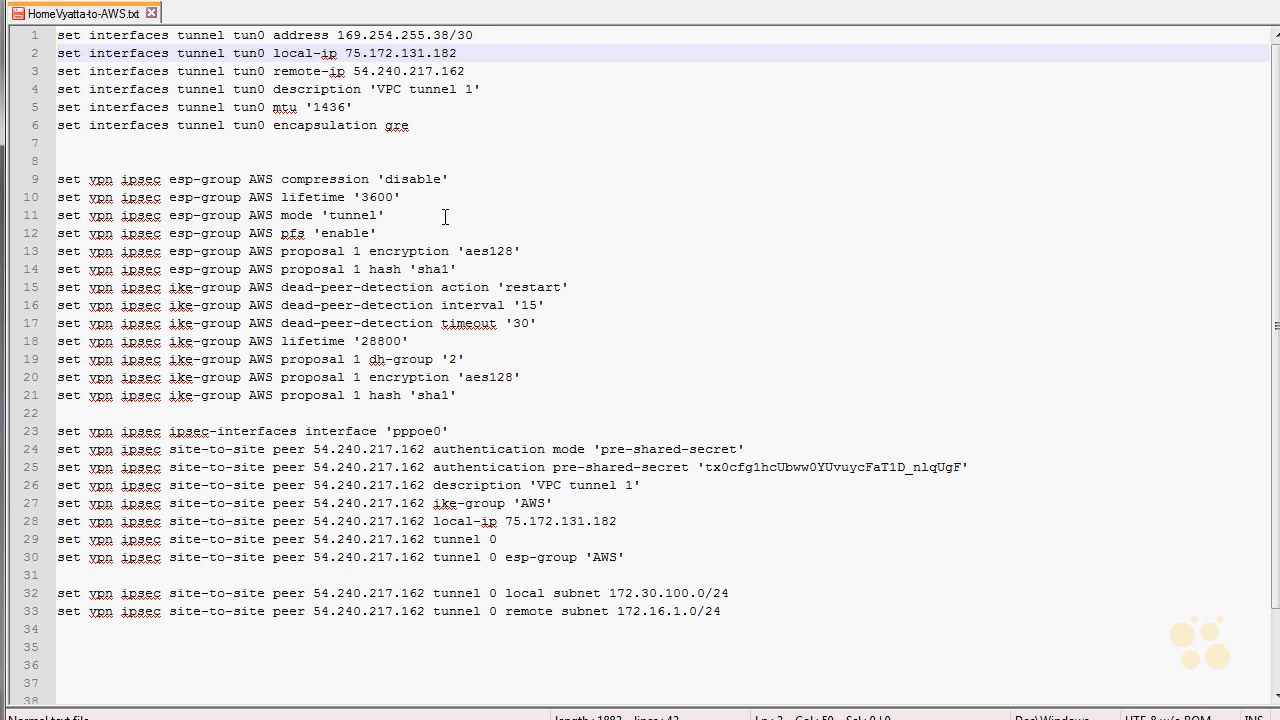
pyautogui.hotkey('alt', 'Tab')
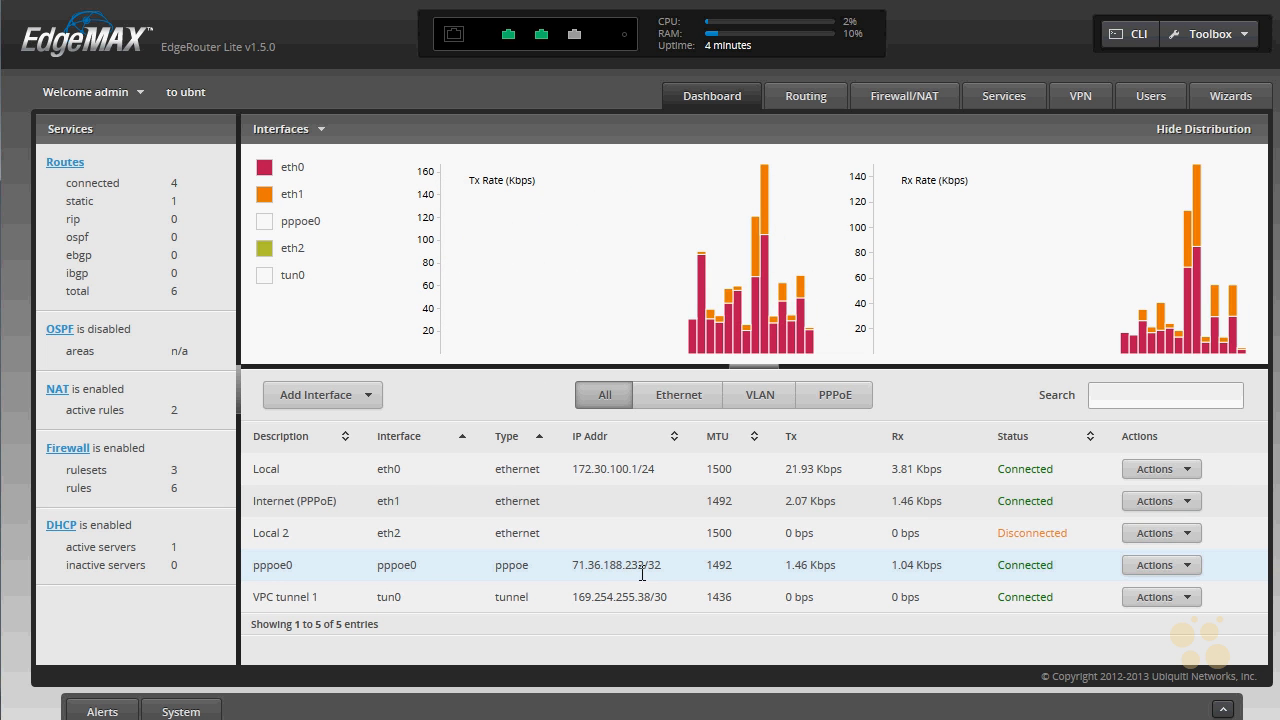
pyautogui.moveTo(572, 566); pyautogui.dragTo(648, 566)
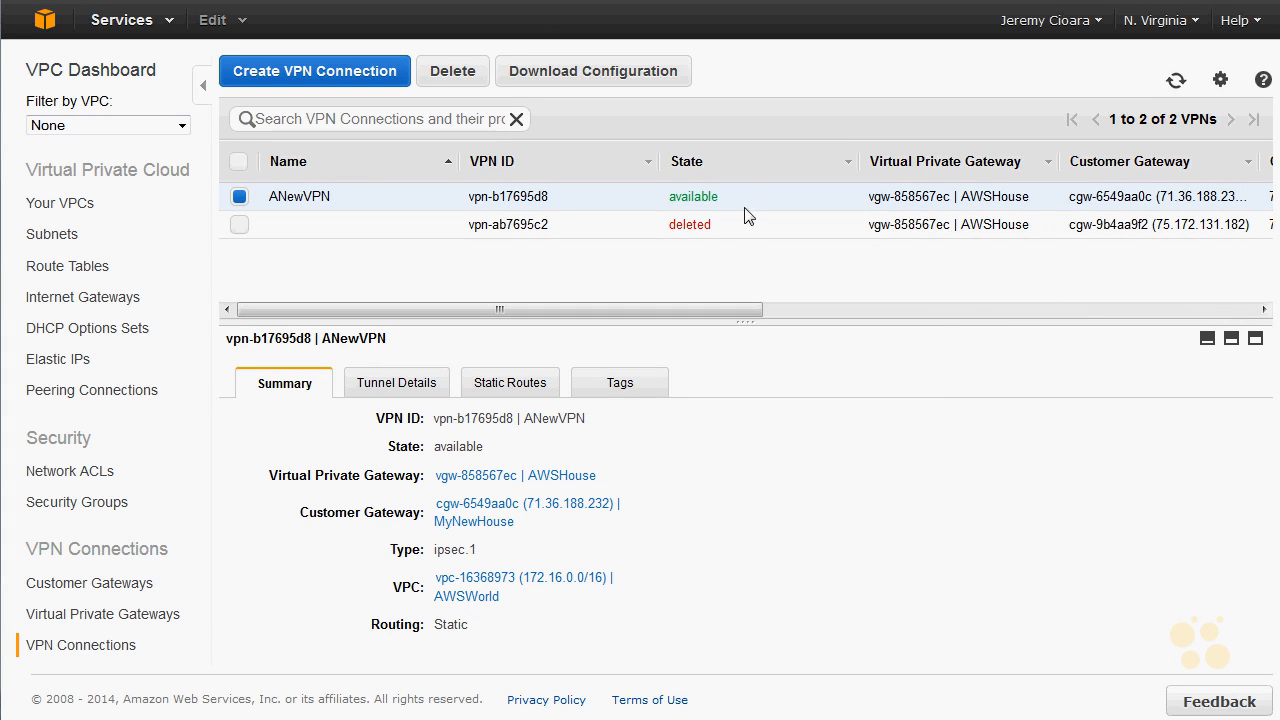
pyautogui.click(118, 585)
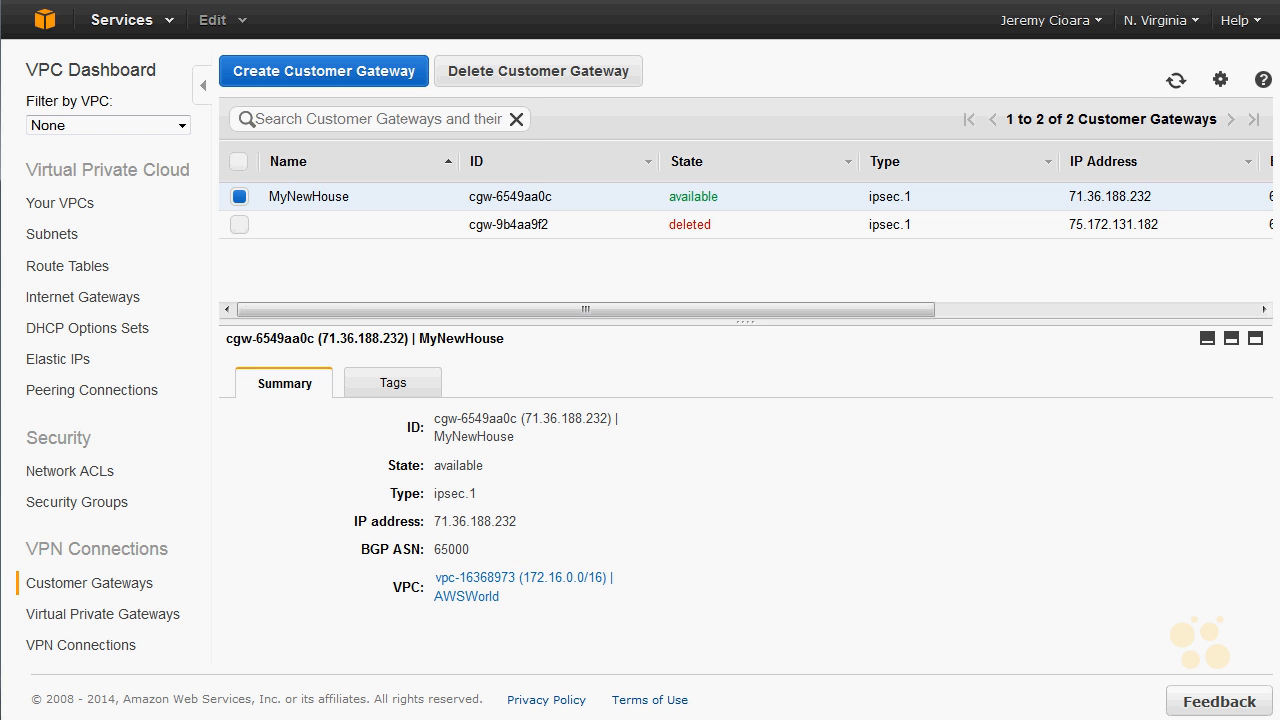
pyautogui.hotkey('alt', 'Tab')
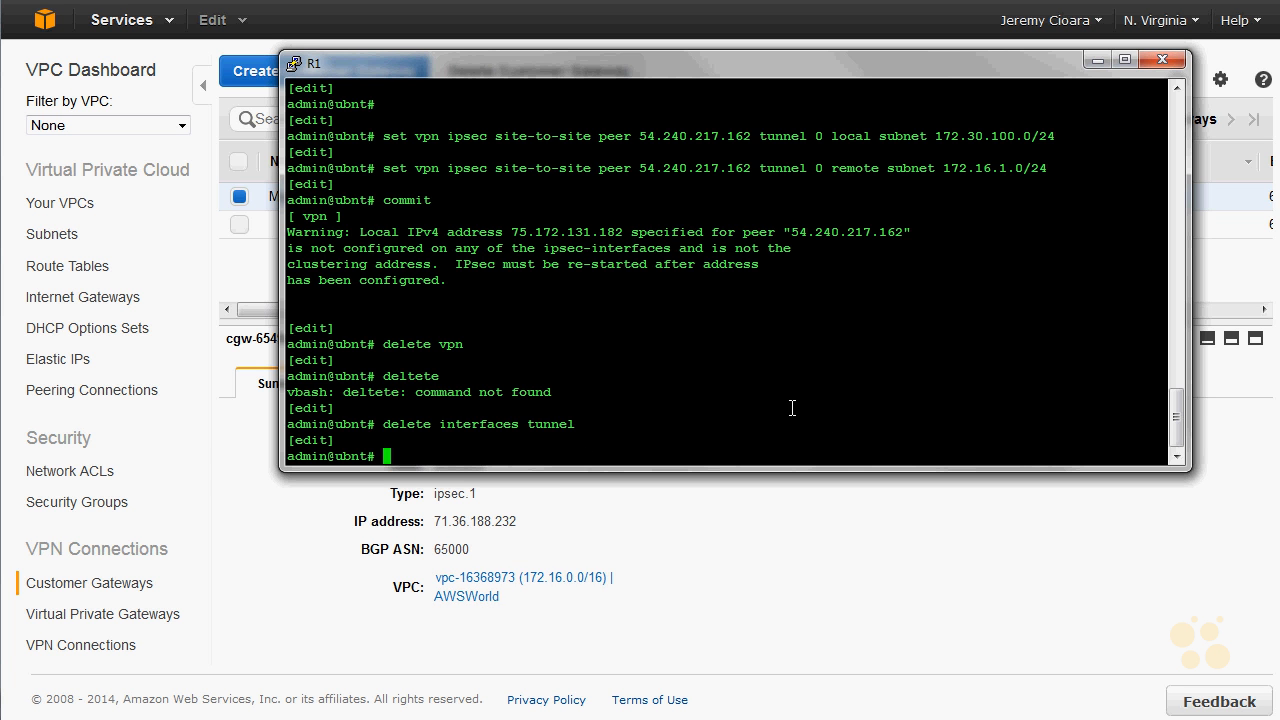
# Paste the updated VPN config for peer 54.240.217.164 into the router, commit it, and watch the ping
pyautogui.hotkey('alt', 'Tab')
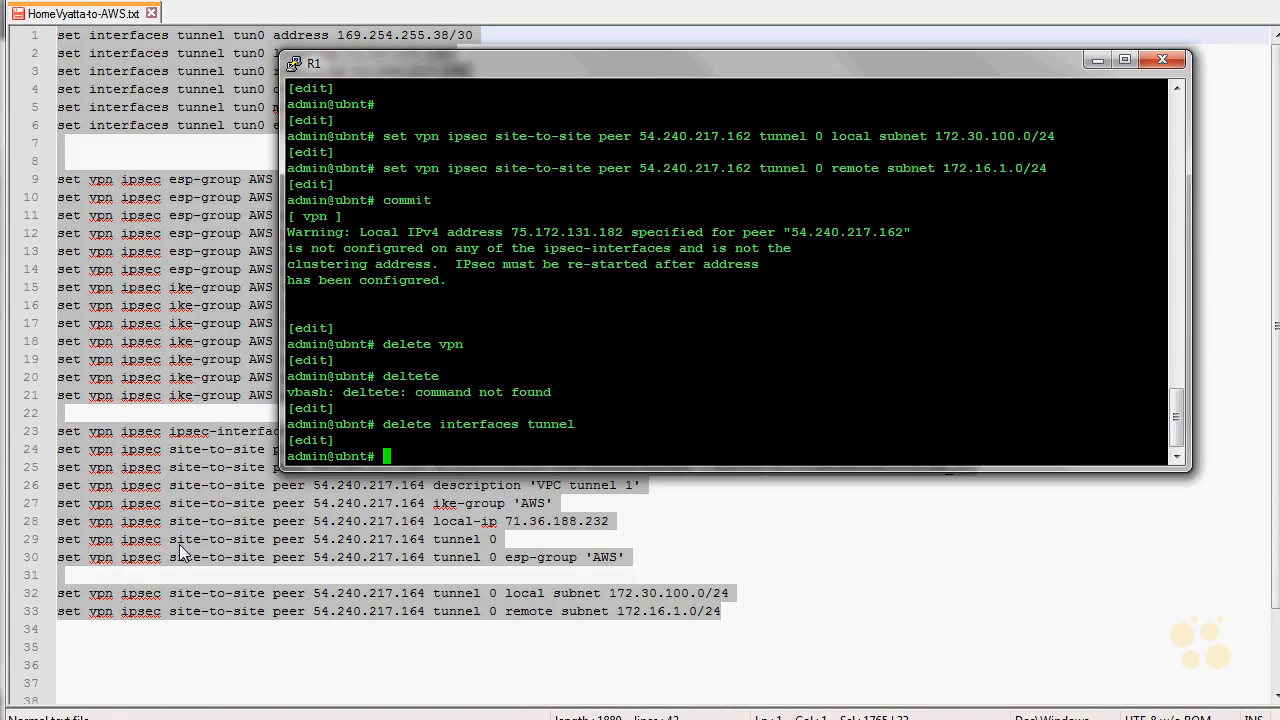
pyautogui.hotkey('alt', 'Tab')
pyautogui.rightClick(685, 384)
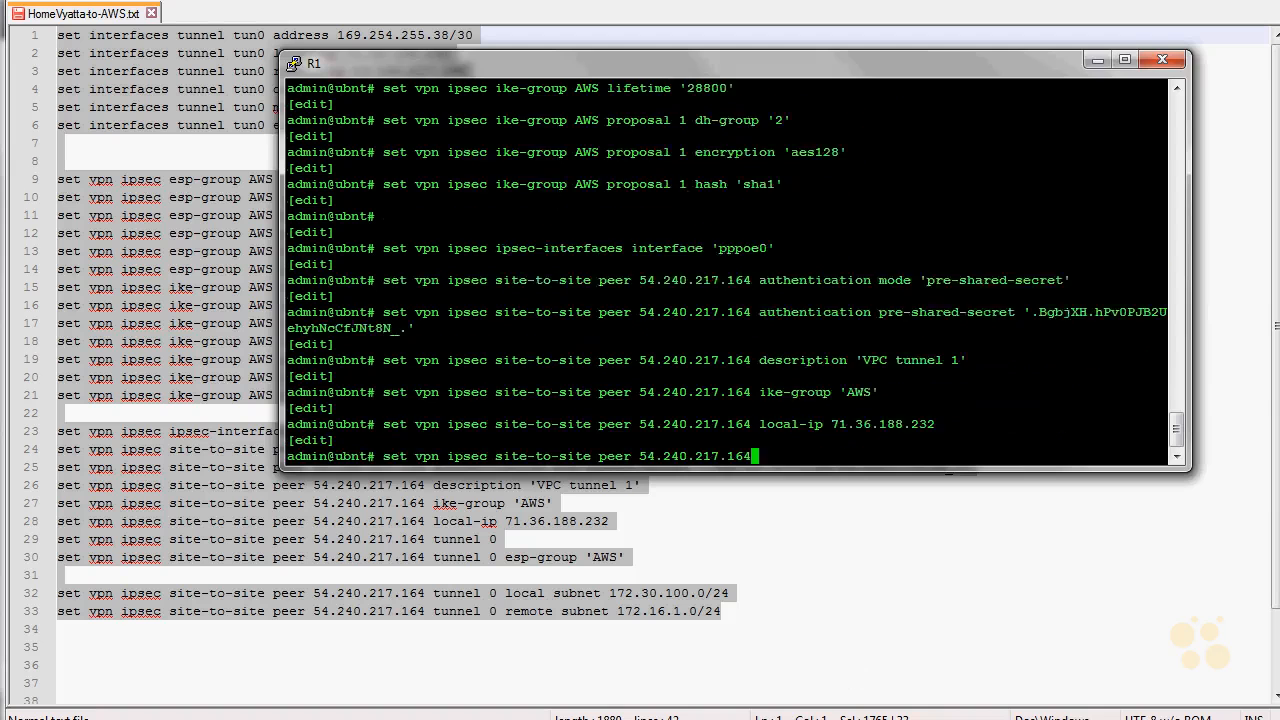
pyautogui.moveTo(1279, 375); pyautogui.dragTo(947, 495)
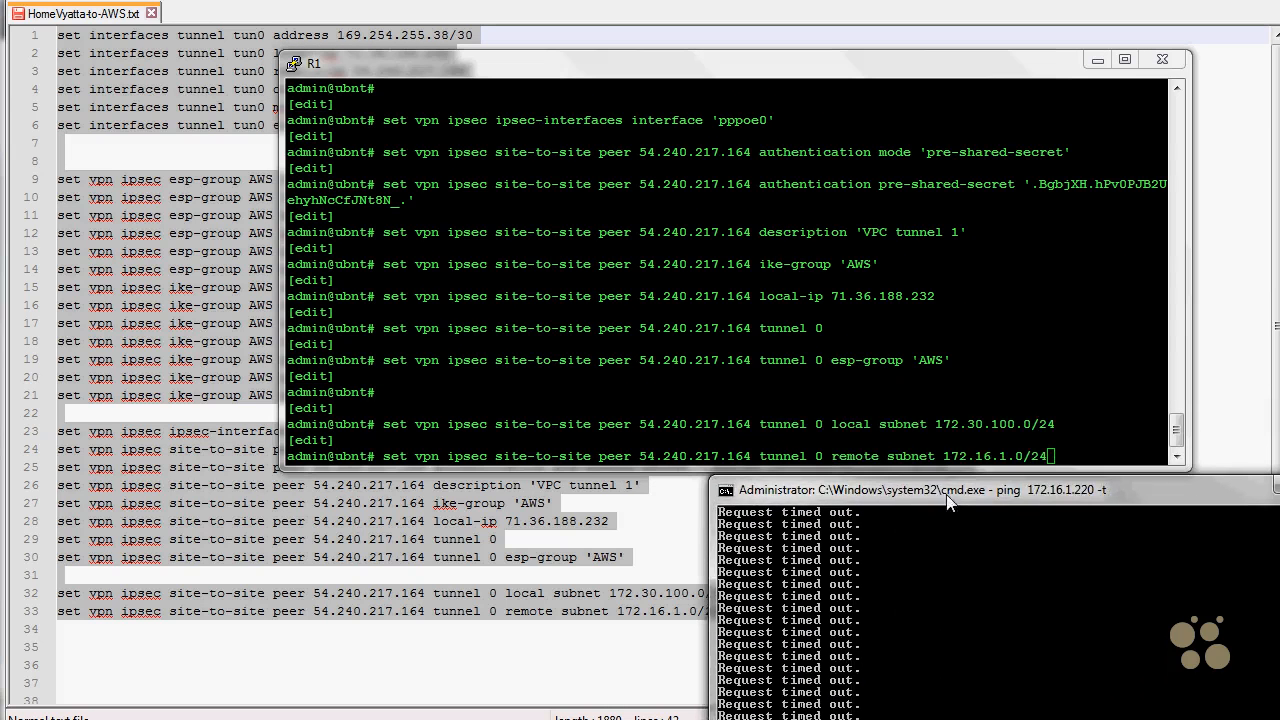
pyautogui.click(923, 210)
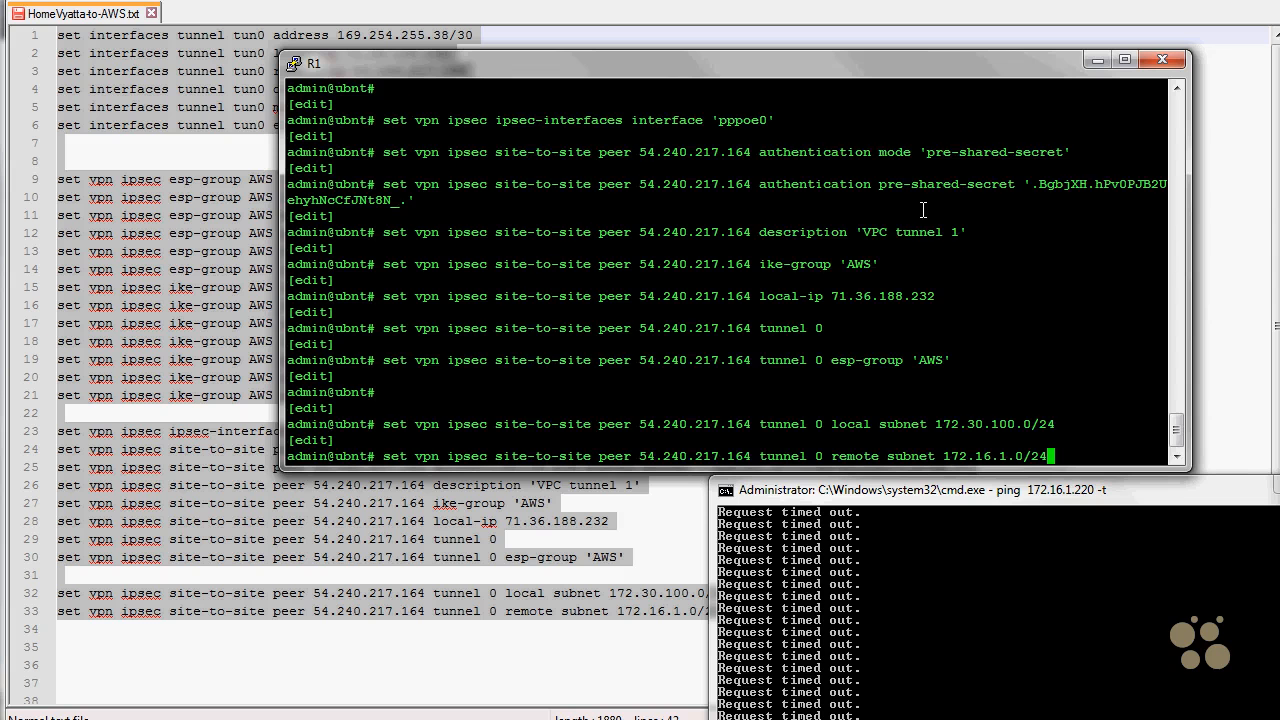
pyautogui.press('Return')
pyautogui.write('commit')
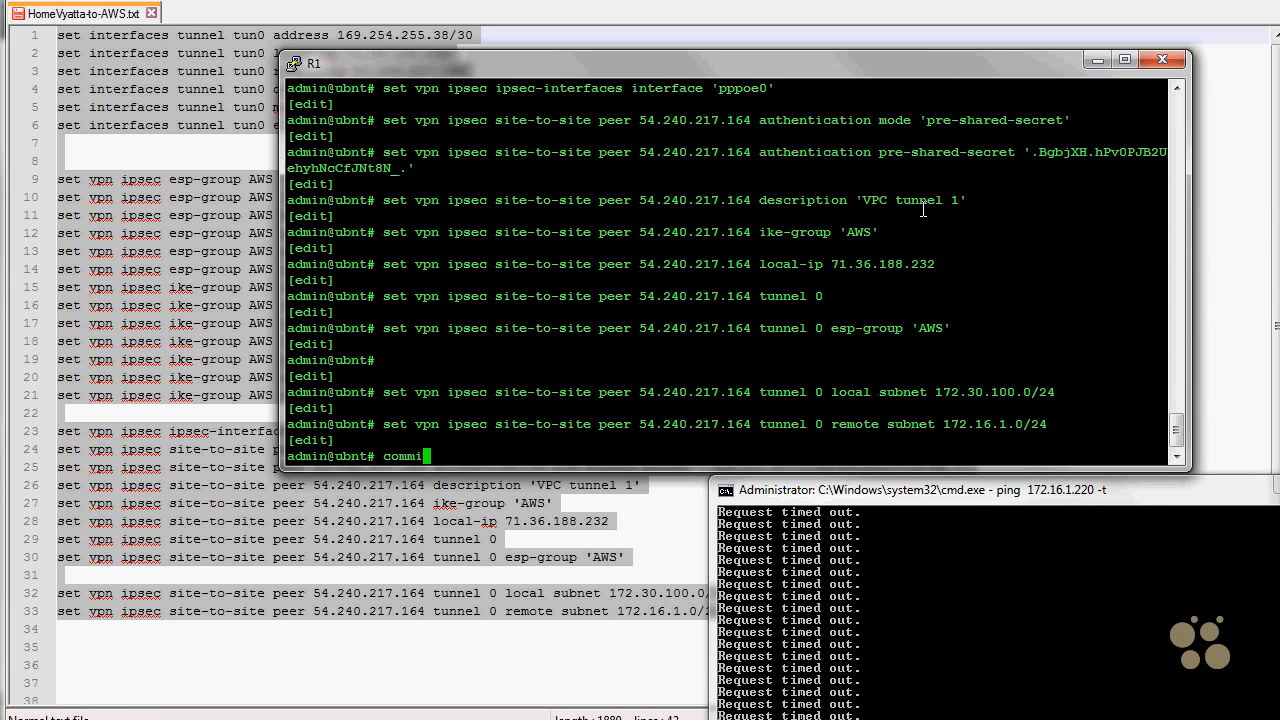
pyautogui.press('Return')
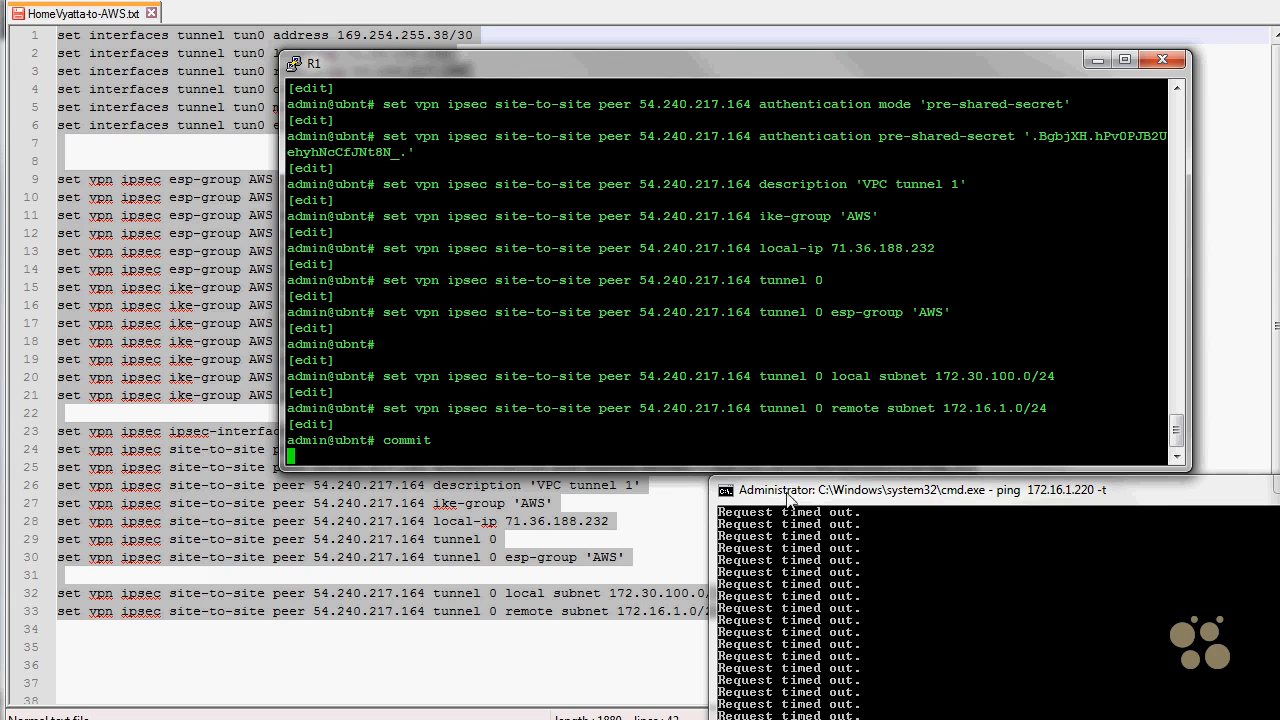
pyautogui.moveTo(790, 490); pyautogui.dragTo(785, 390)
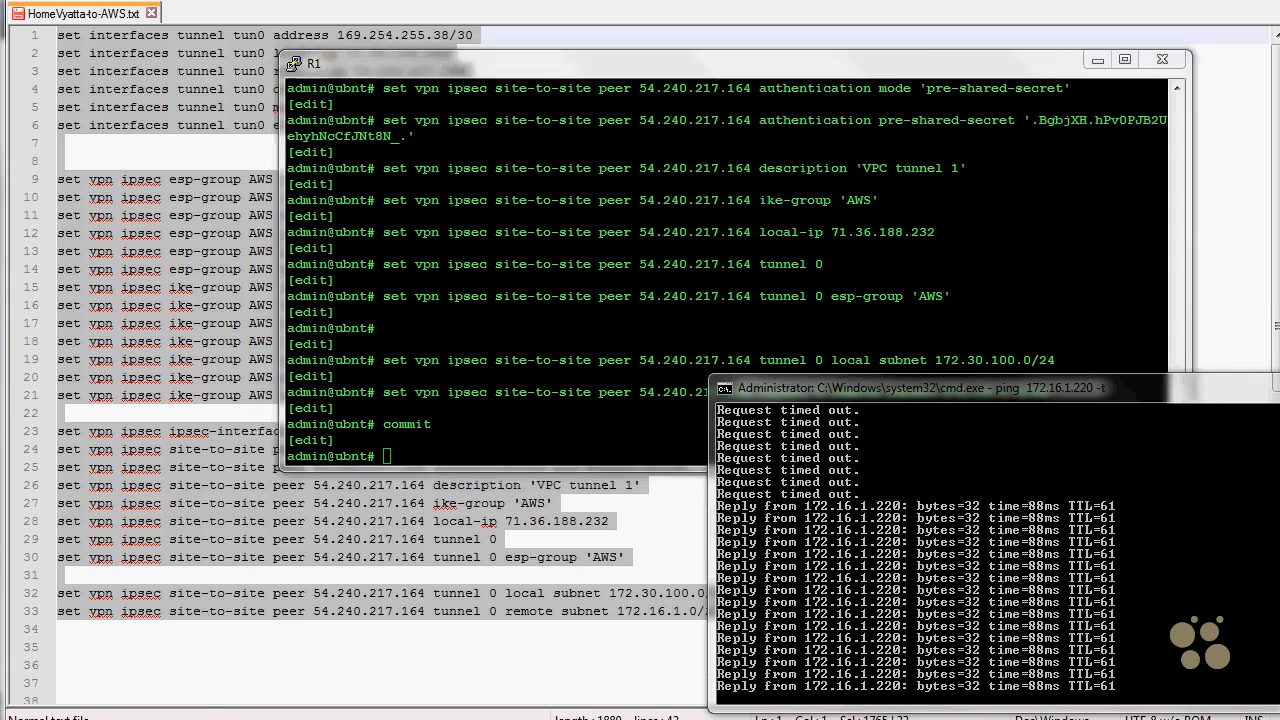
# Show EC2 instance i-9f50db72 and its security group rules allowing ICMP from 0.0.0.0/0
pyautogui.hotkey('alt', 'Tab')
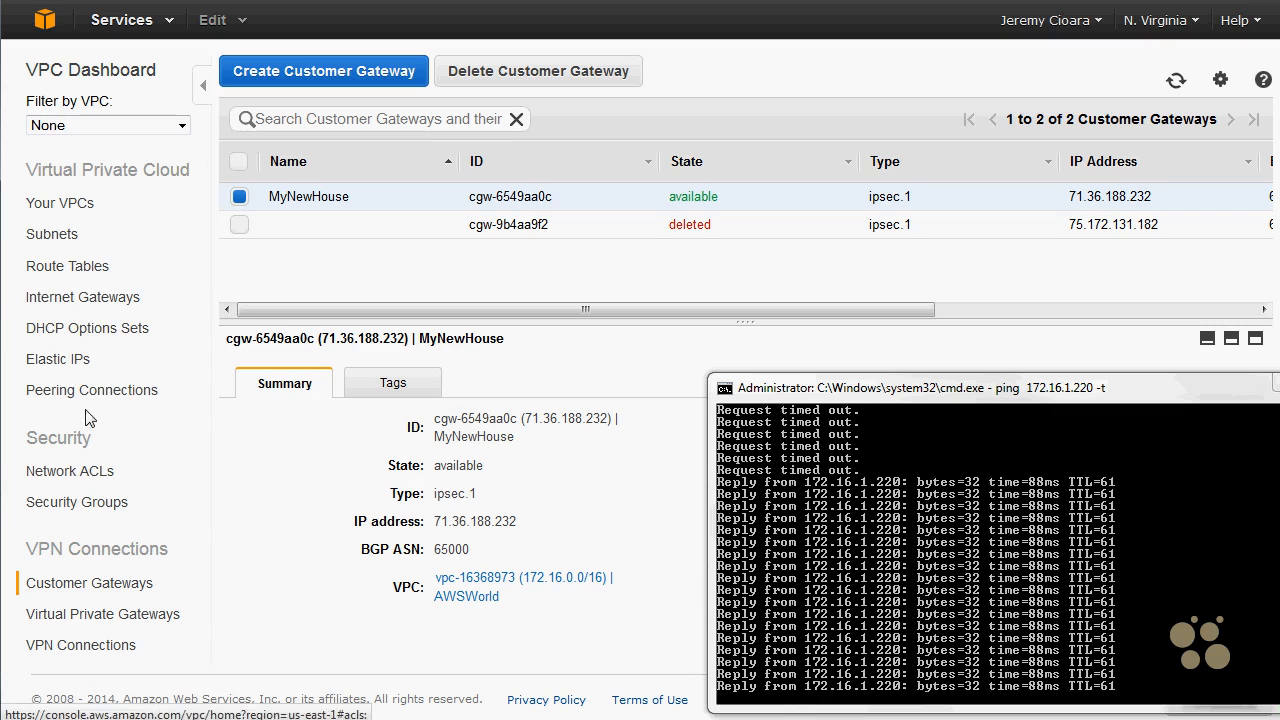
pyautogui.click(77, 367)
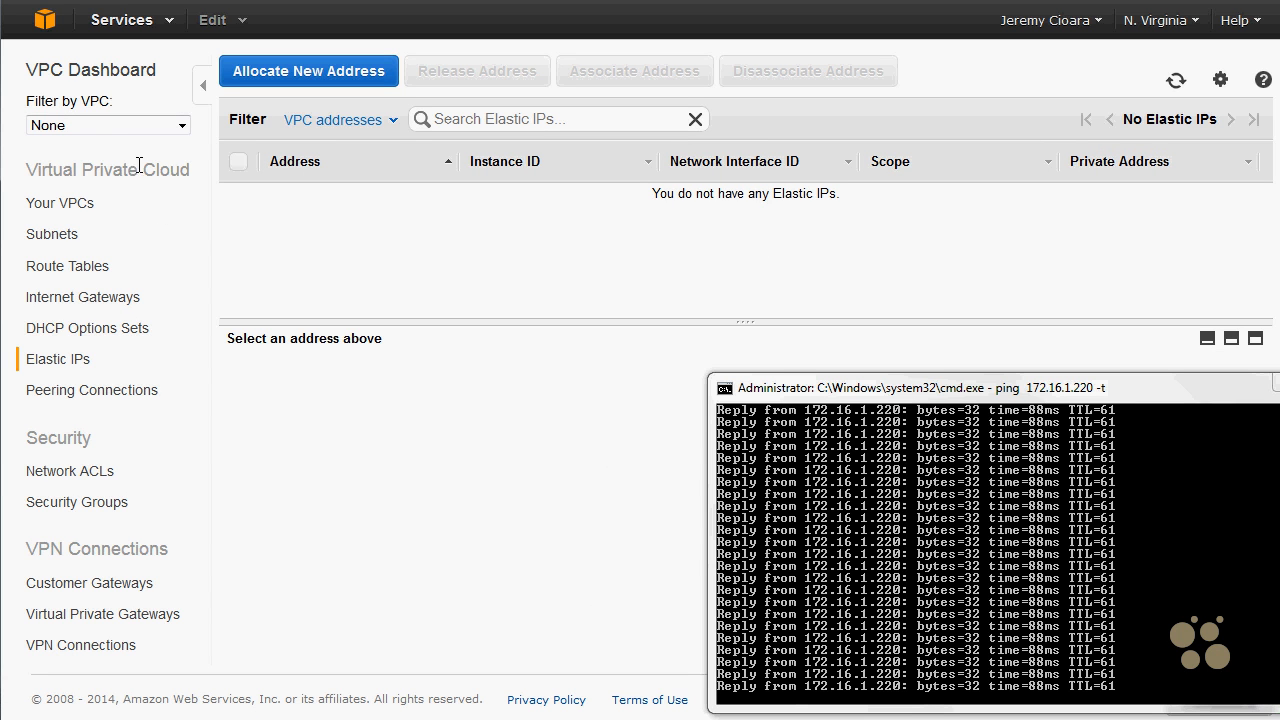
pyautogui.click(48, 30)
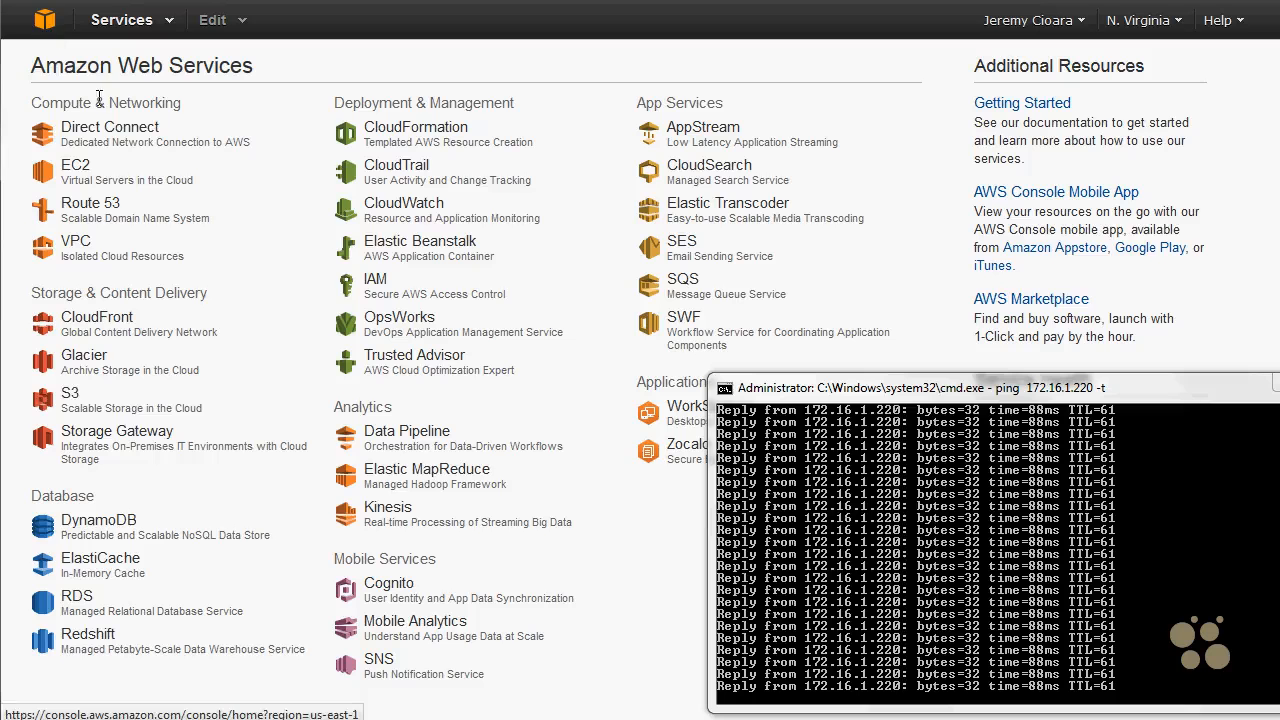
pyautogui.click(115, 184)
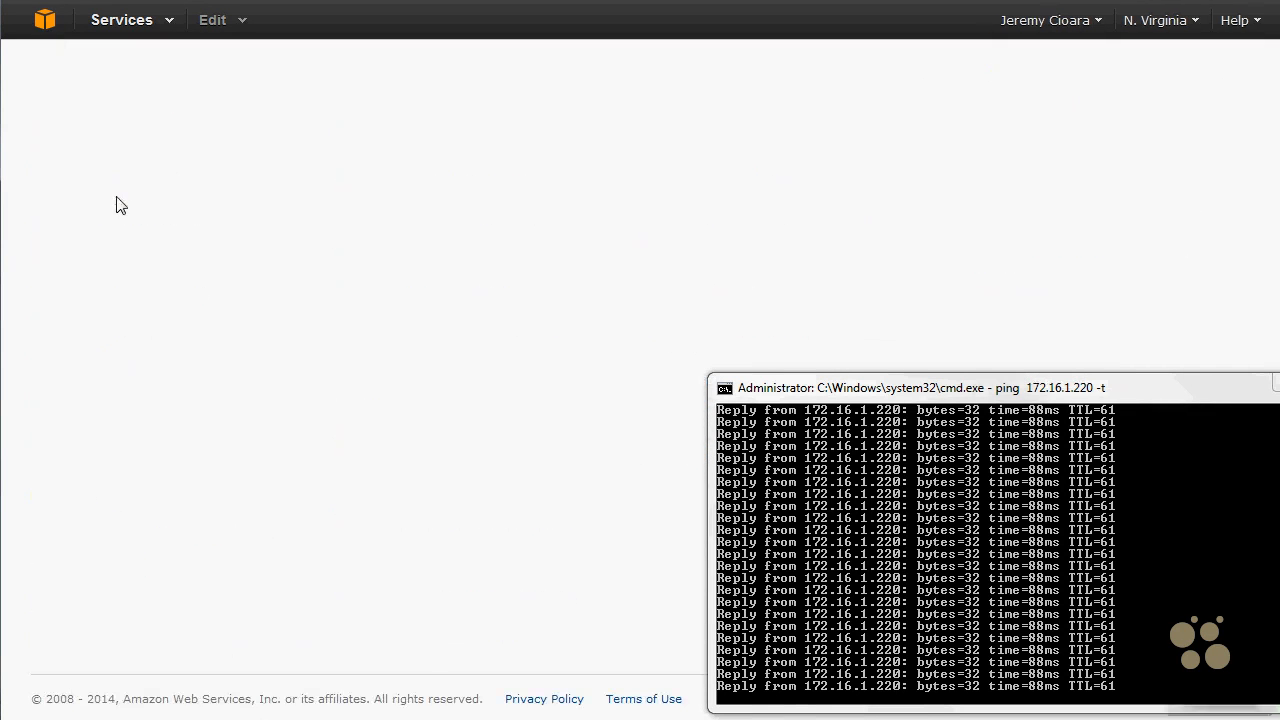
pyautogui.click(336, 130)
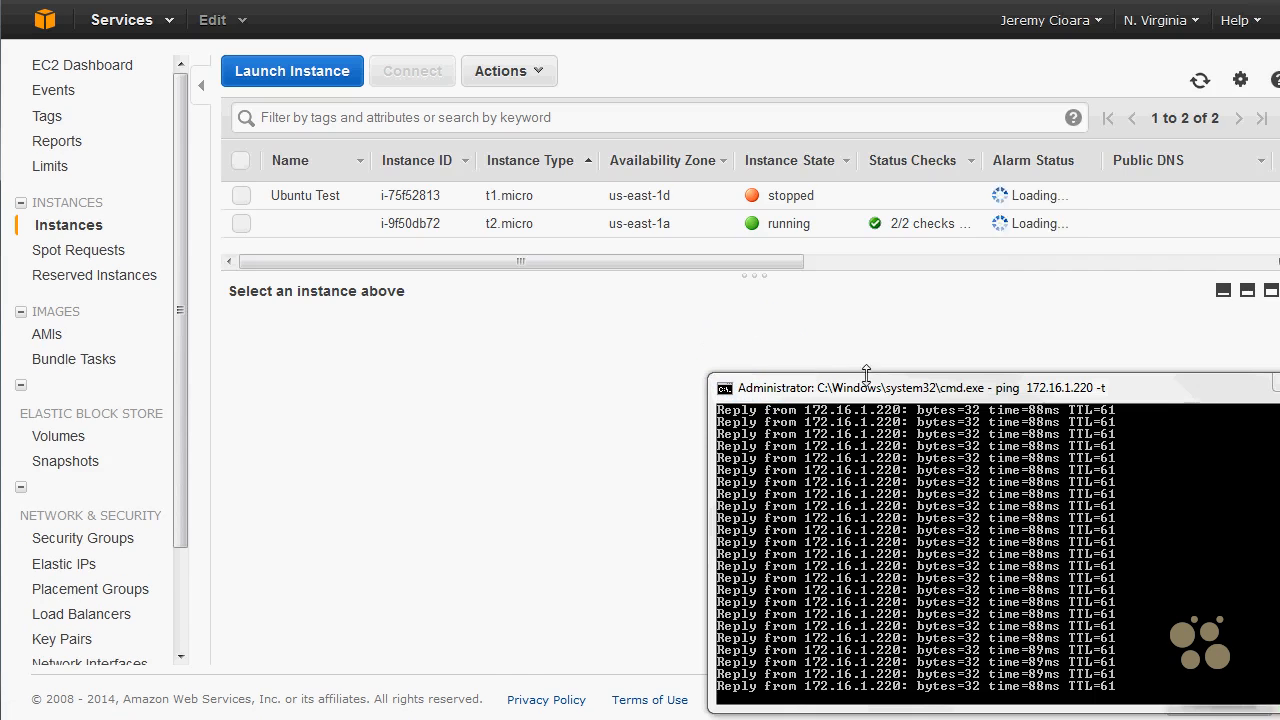
pyautogui.click(616, 226)
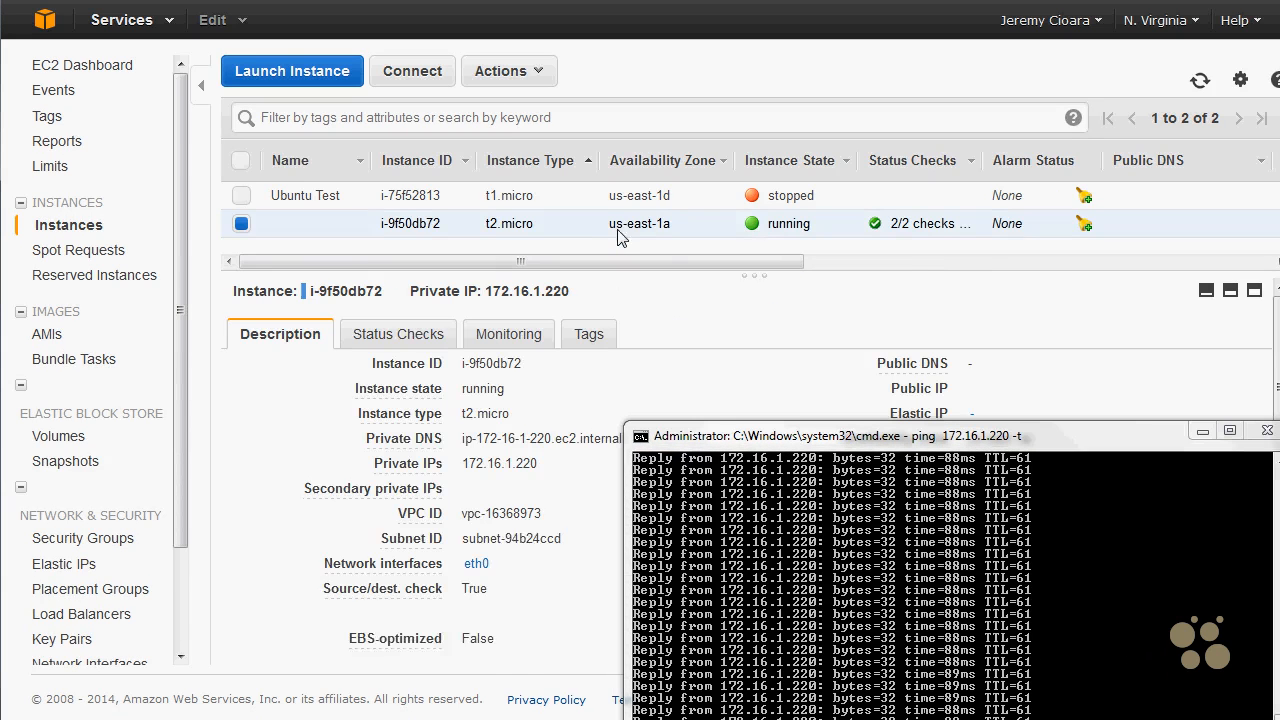
pyautogui.moveTo(872, 430); pyautogui.dragTo(582, 48)
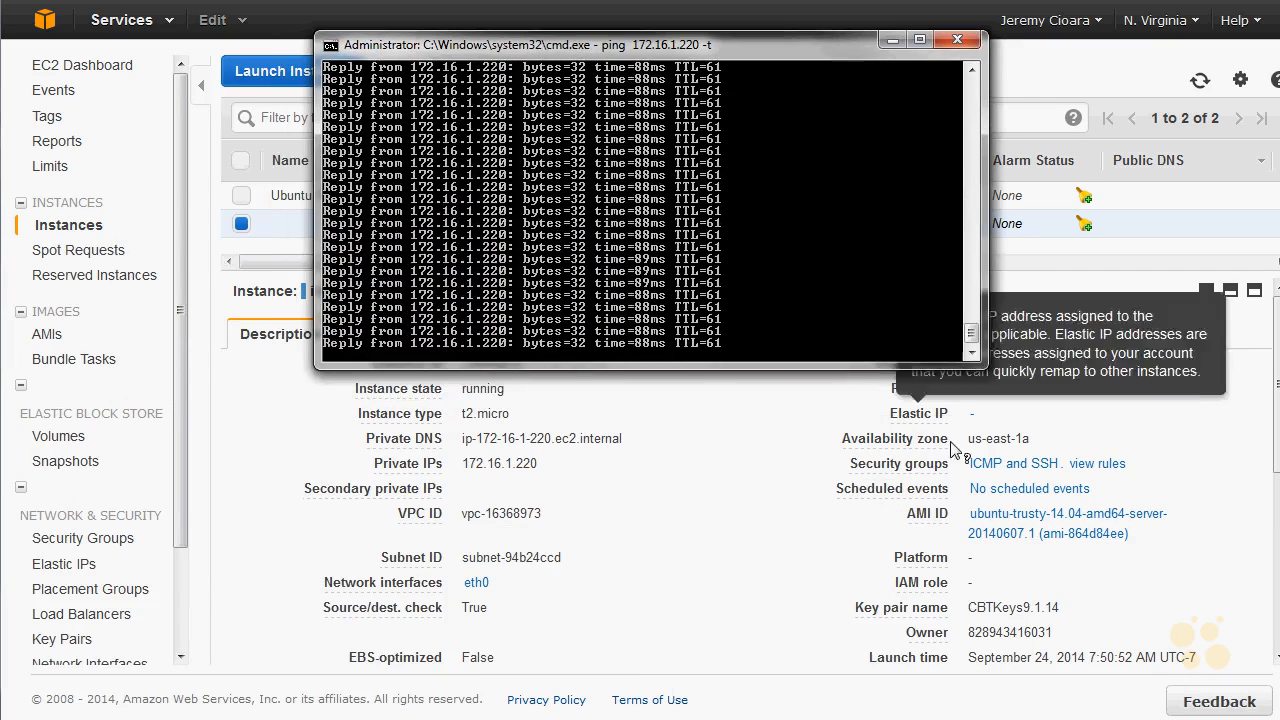
pyautogui.click(1096, 464)
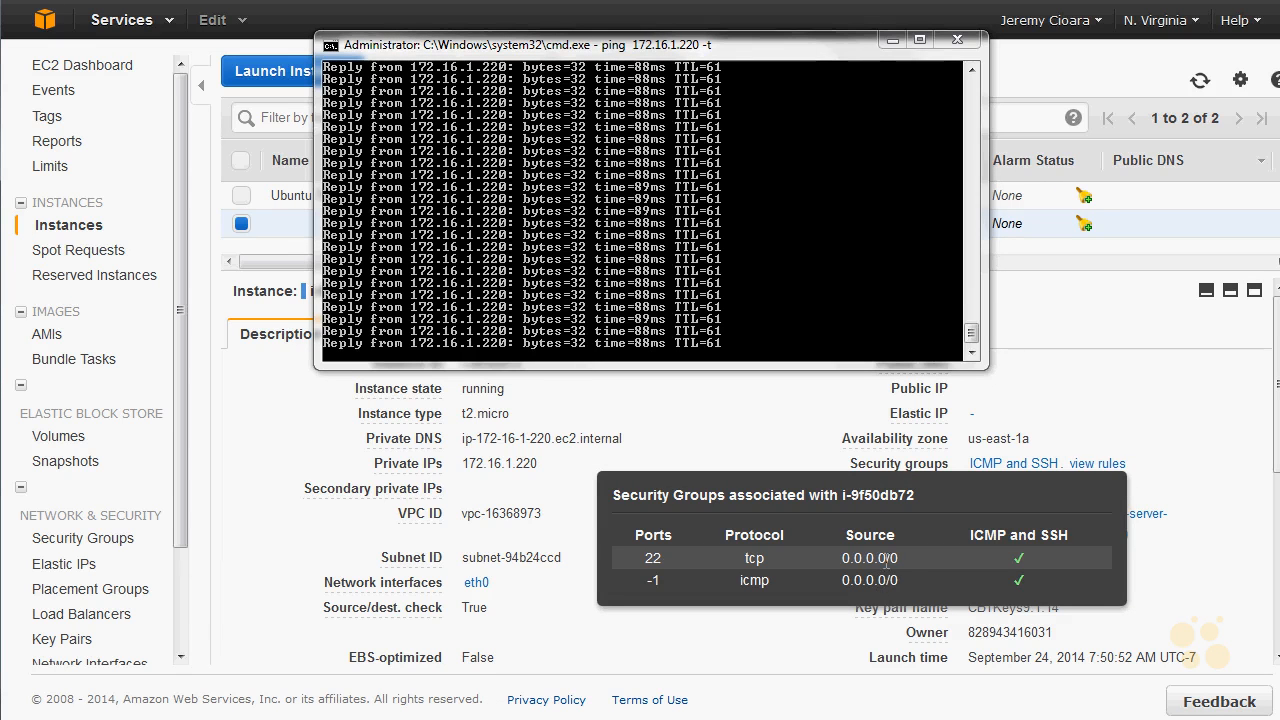
pyautogui.moveTo(906, 581); pyautogui.dragTo(780, 577)
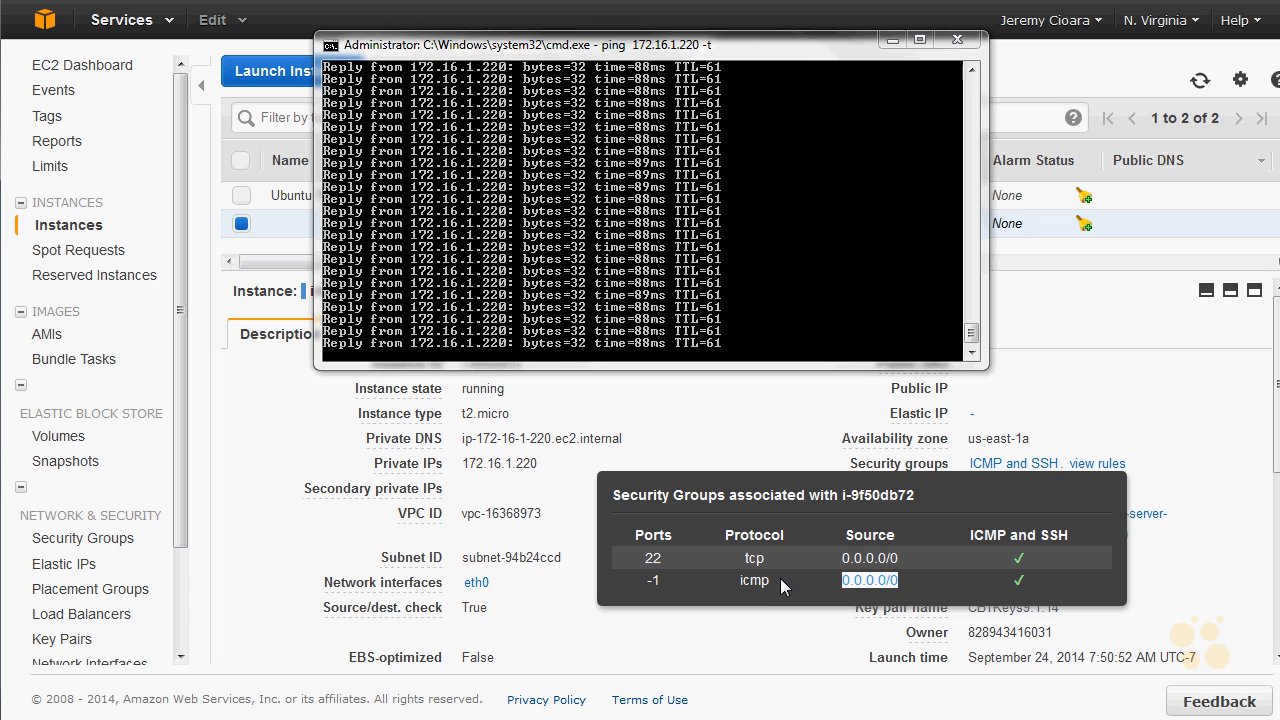